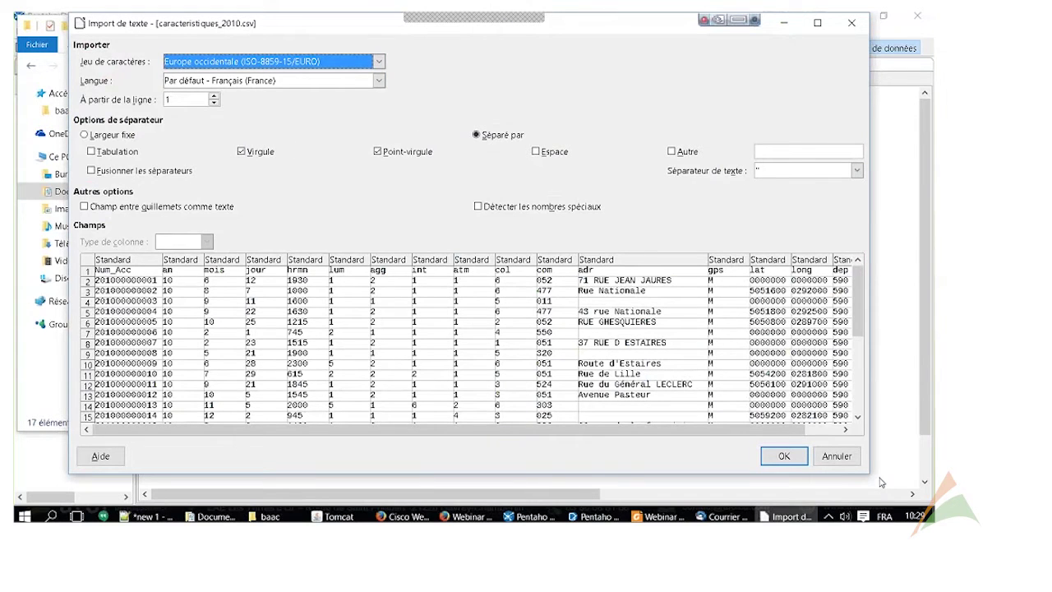
Confirm columns Num_Acc through atm are Standard type and import caracteristiques_2010.csv
{"action": "left_click", "coordinate": [138, 273]}
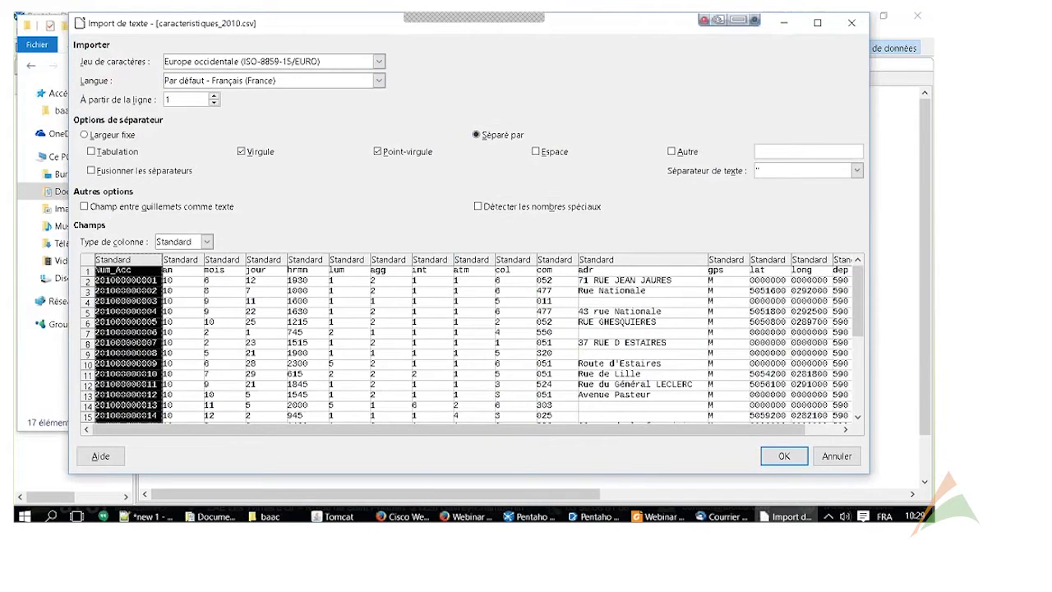
{"action": "left_click", "coordinate": [170, 284]}
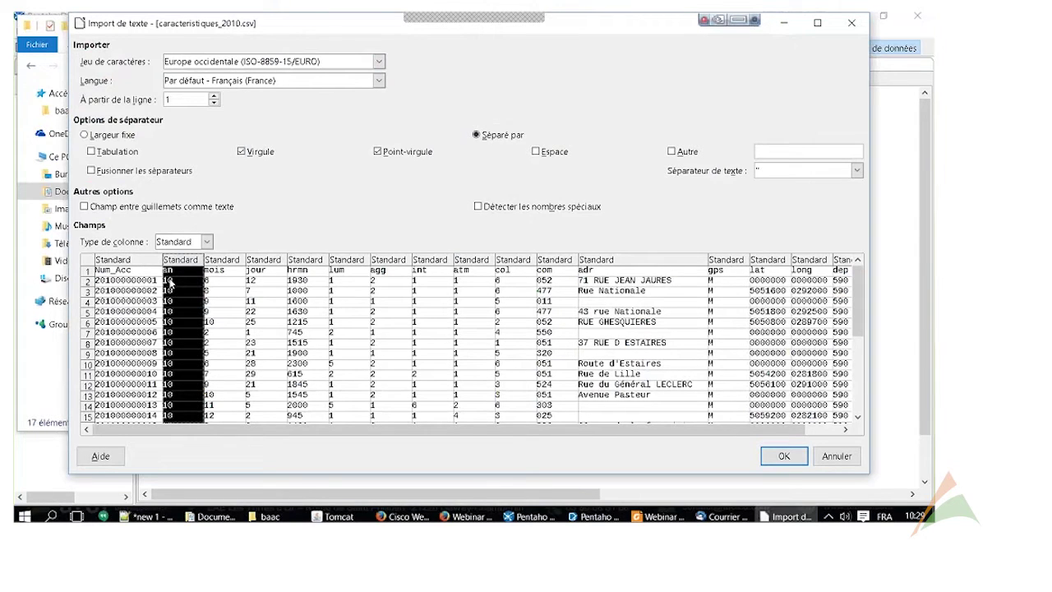
{"action": "left_click", "coordinate": [216, 284]}
{"action": "left_click", "coordinate": [253, 286]}
{"action": "left_click", "coordinate": [298, 282]}
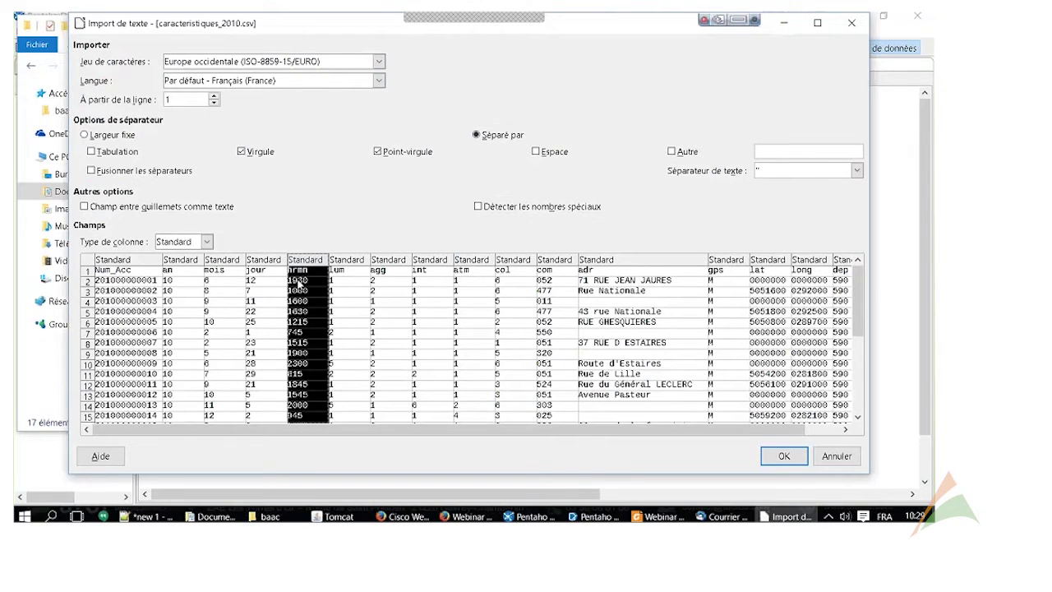
{"action": "left_click", "coordinate": [338, 281]}
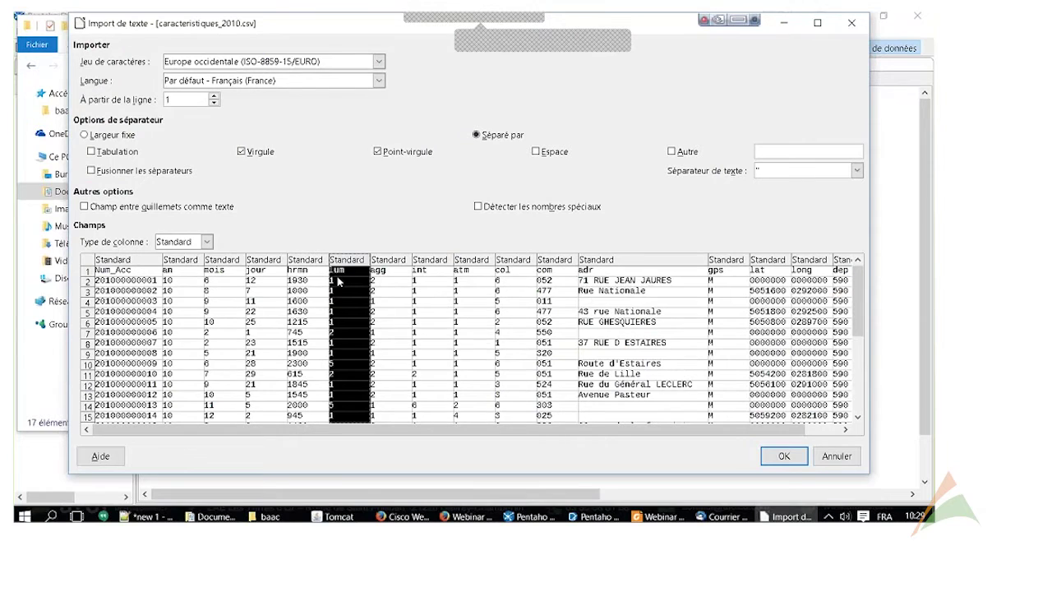
{"action": "left_click", "coordinate": [385, 289]}
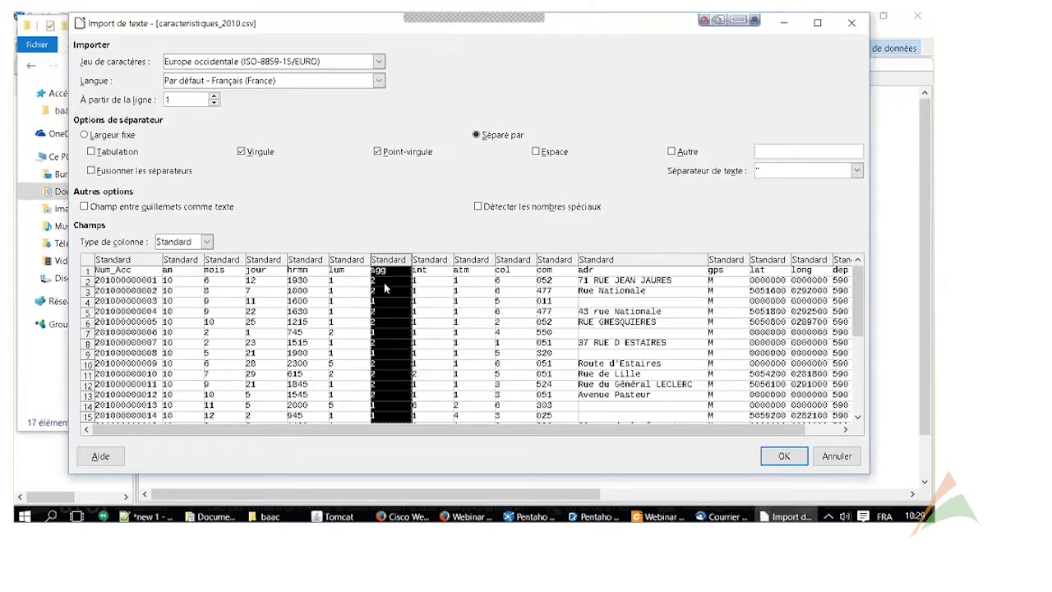
{"action": "left_click", "coordinate": [424, 283]}
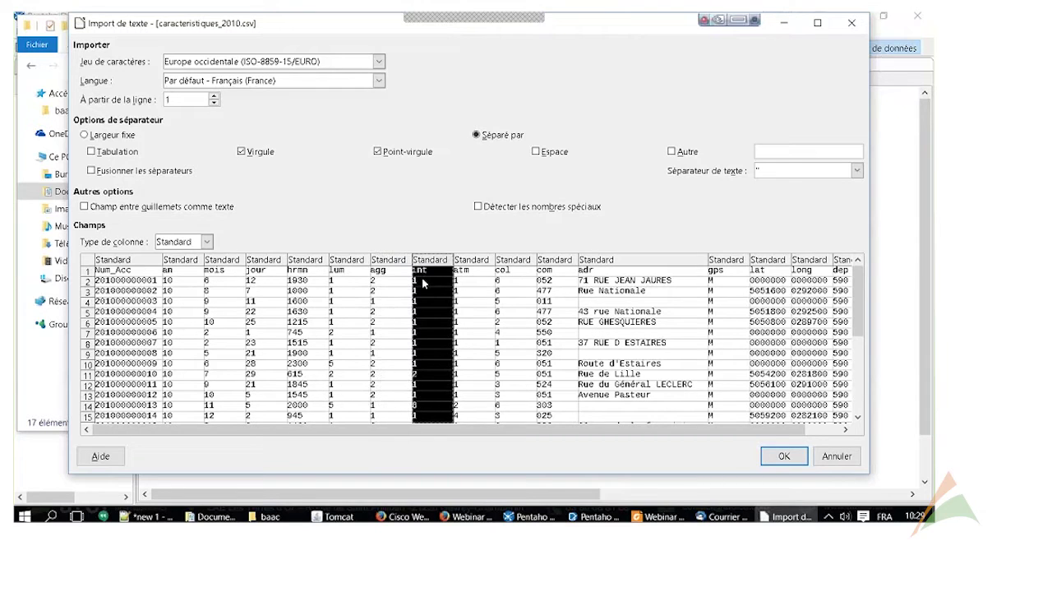
{"action": "left_click", "coordinate": [466, 281]}
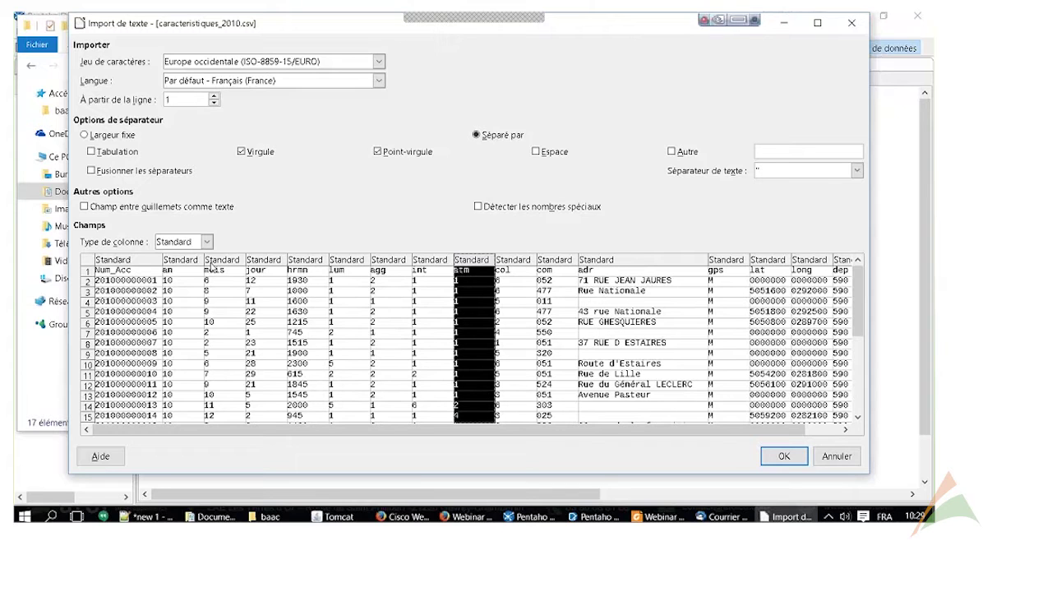
{"action": "left_click", "coordinate": [784, 456]}
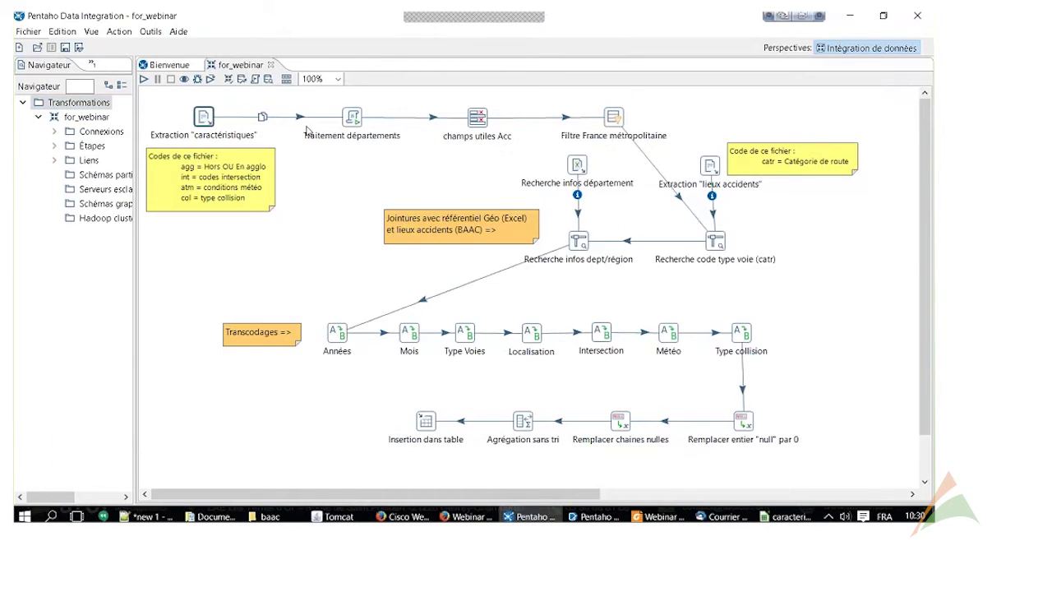
{"action": "left_click", "coordinate": [351, 117]}
{"action": "left_click", "coordinate": [480, 119]}
{"action": "left_click", "coordinate": [205, 119]}
{"action": "mouse_move", "coordinate": [205, 120]}
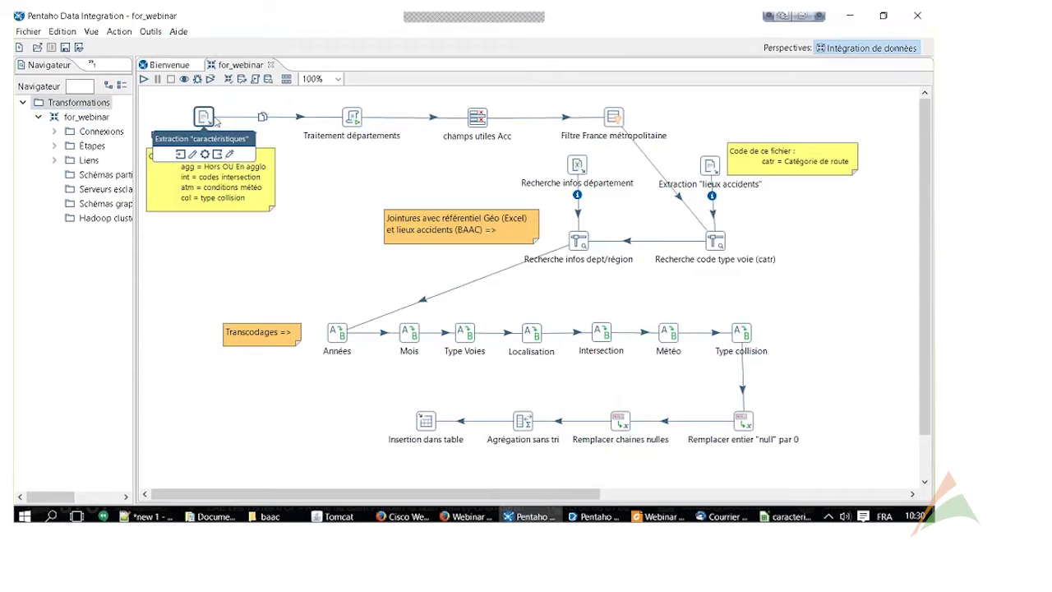
{"action": "left_click", "coordinate": [482, 438]}
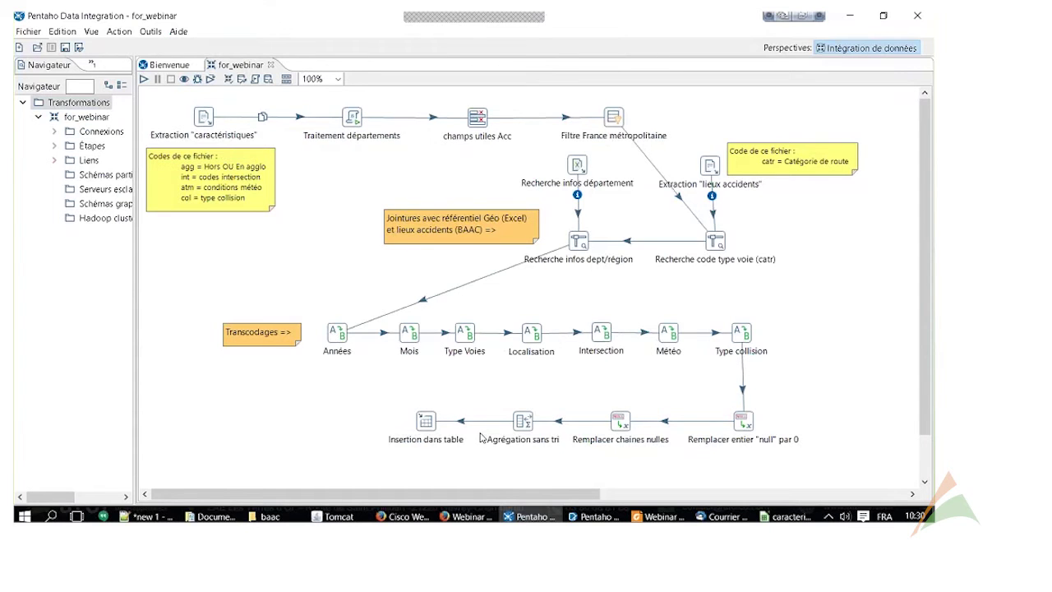
{"action": "mouse_move", "coordinate": [428, 432]}
{"action": "double_click", "coordinate": [203, 120]}
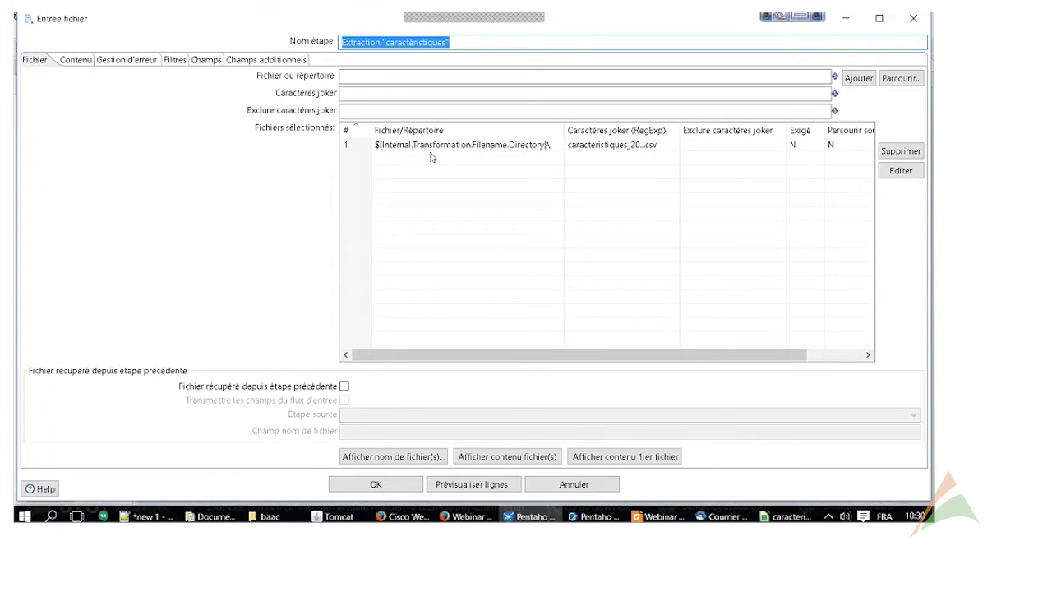
Check the file wildcard pattern, leave it unchanged, and show the 16 field definitions
{"action": "left_click", "coordinate": [364, 146]}
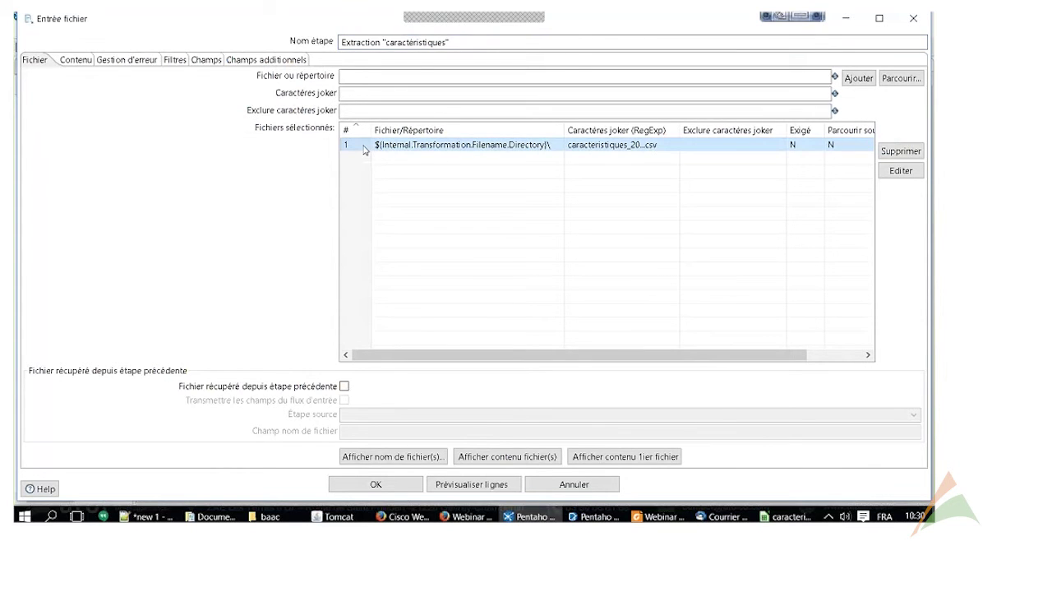
{"action": "left_click", "coordinate": [569, 146]}
{"action": "left_click_drag", "start_coordinate": [568, 145], "coordinate": [661, 145]}
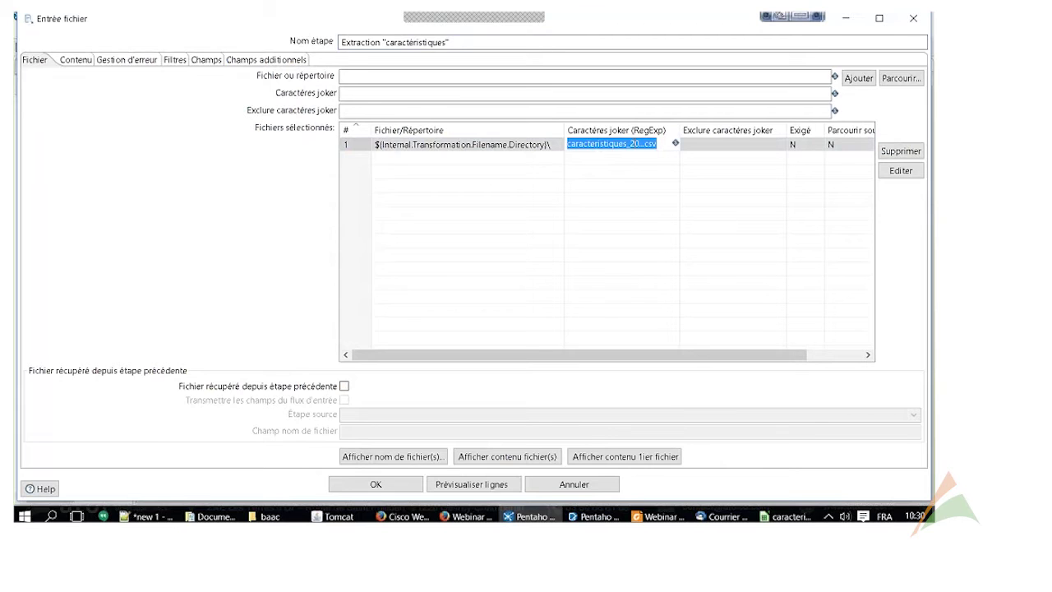
{"action": "left_click", "coordinate": [640, 147]}
{"action": "type", "text": "10"}
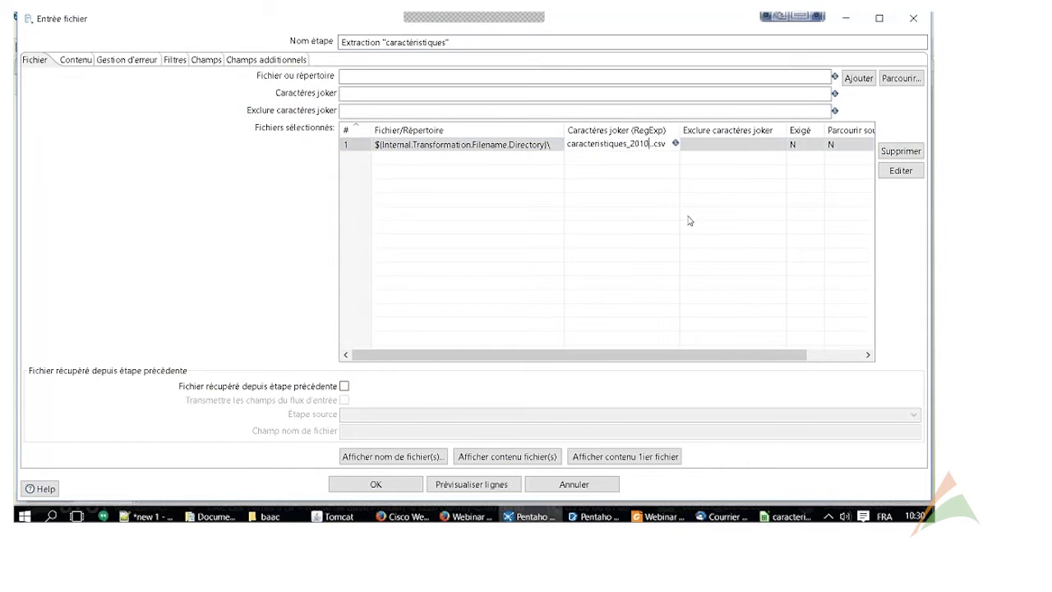
{"action": "key", "text": "Delete"}
{"action": "key", "text": "BackSpace"}
{"action": "key", "text": "BackSpace"}
{"action": "left_click", "coordinate": [206, 60]}
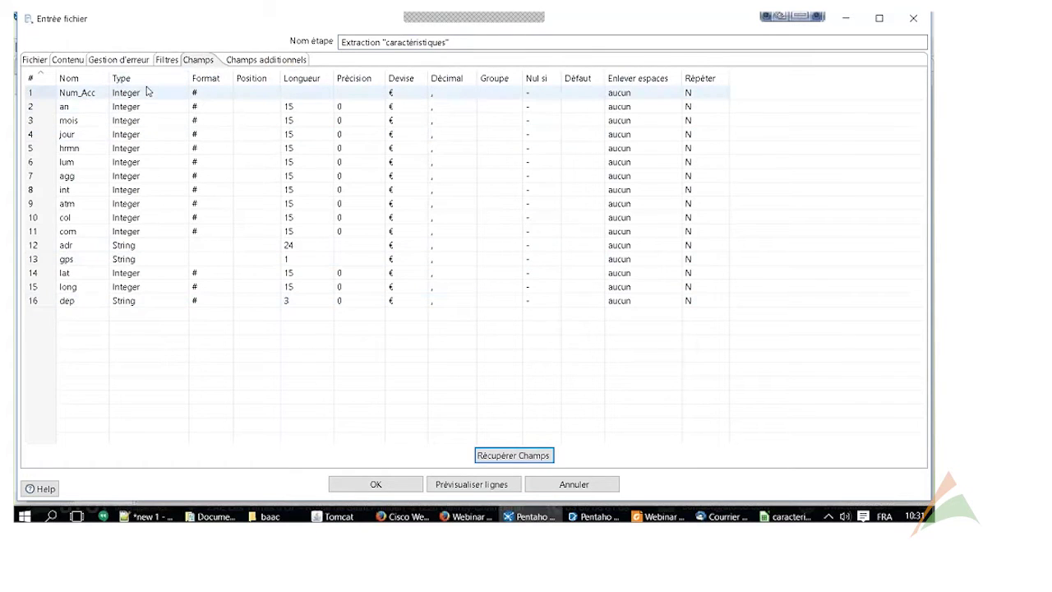
Preview 1000 characteristics rows, noting dep value 590 in row 1, then close the step
{"action": "left_click", "coordinate": [454, 488]}
{"action": "left_click", "coordinate": [449, 291]}
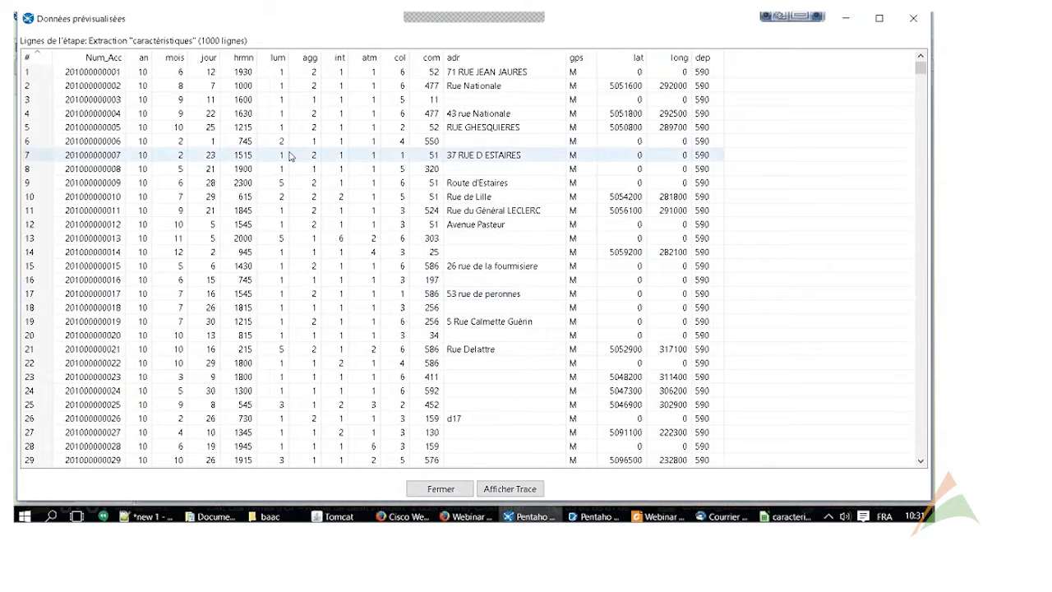
{"action": "left_click", "coordinate": [710, 72]}
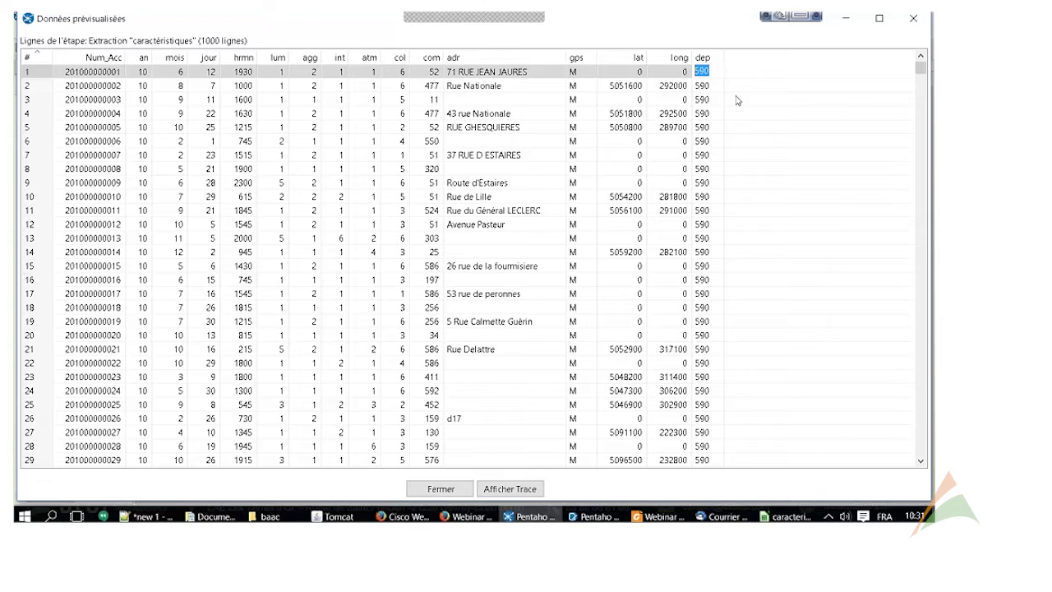
{"action": "left_click", "coordinate": [440, 488]}
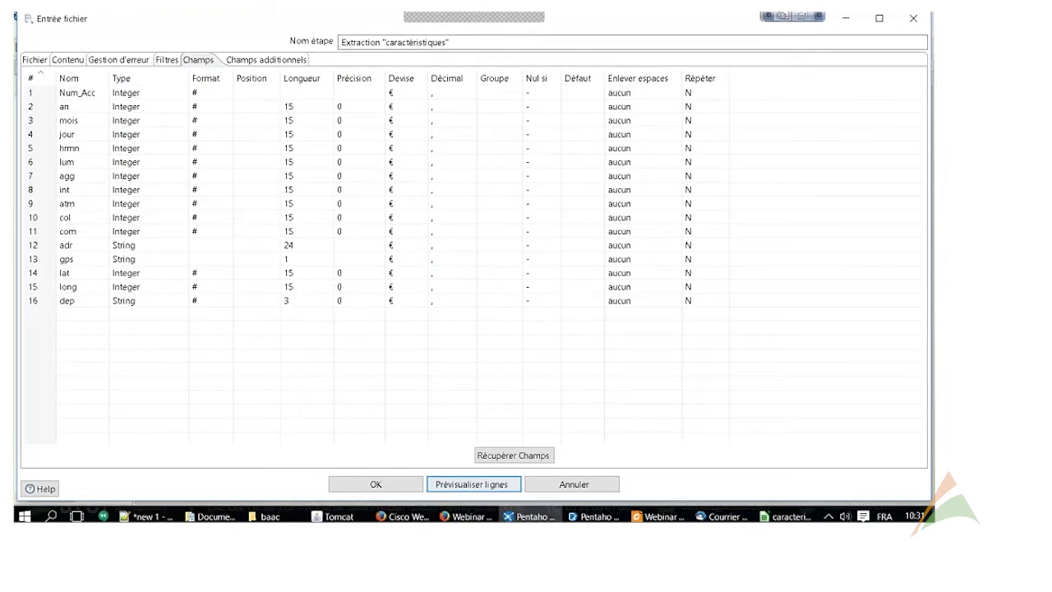
{"action": "left_click", "coordinate": [375, 484]}
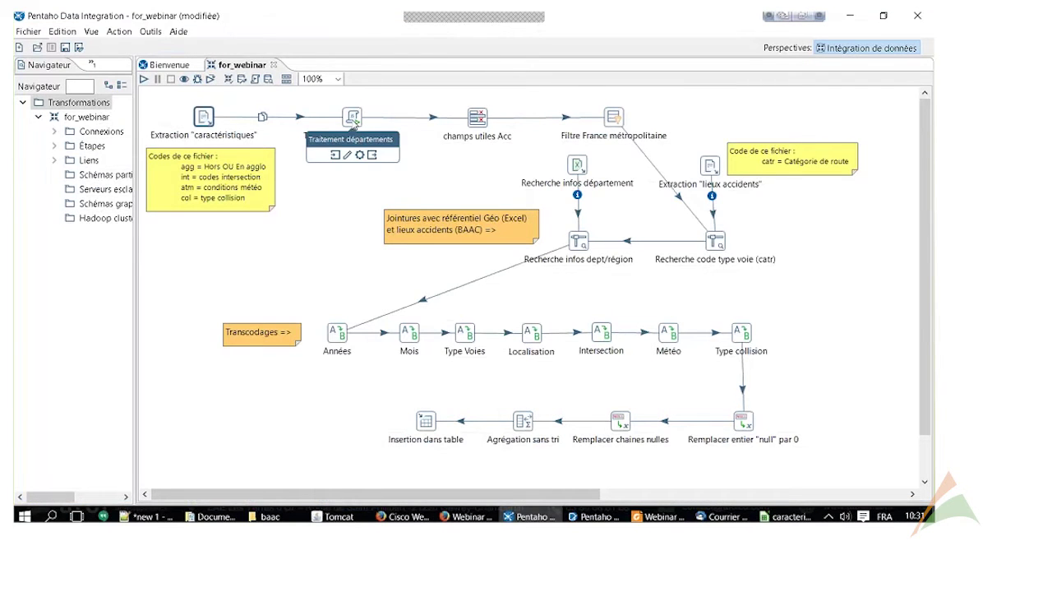
Review the script's substr length 2 for code_dep and the is_domtom = 1 condition
{"action": "double_click", "coordinate": [354, 121]}
{"action": "left_click_drag", "start_coordinate": [233, 21], "coordinate": [296, 89]}
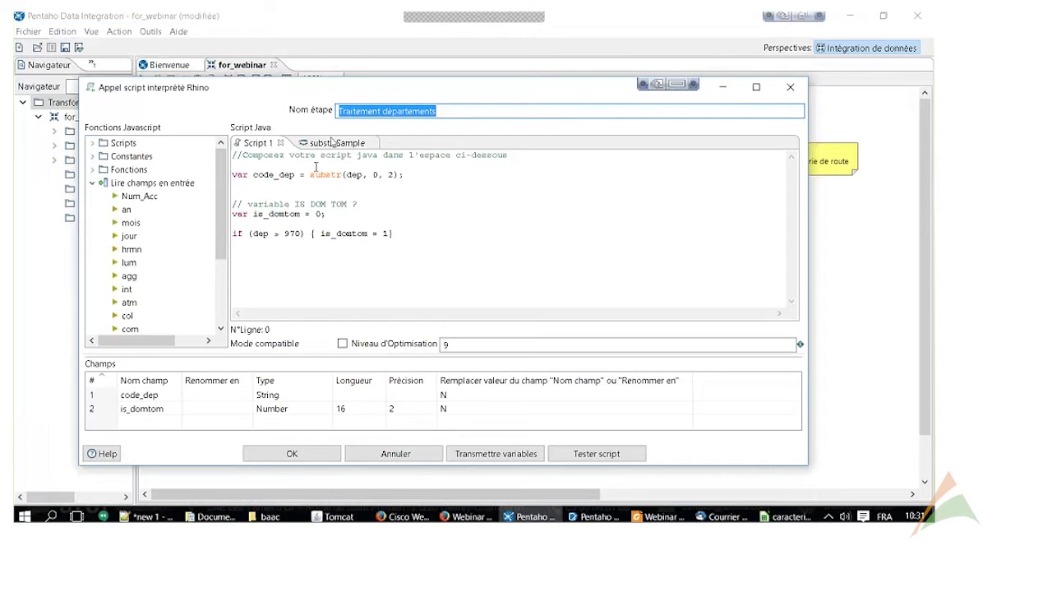
{"action": "double_click", "coordinate": [391, 175]}
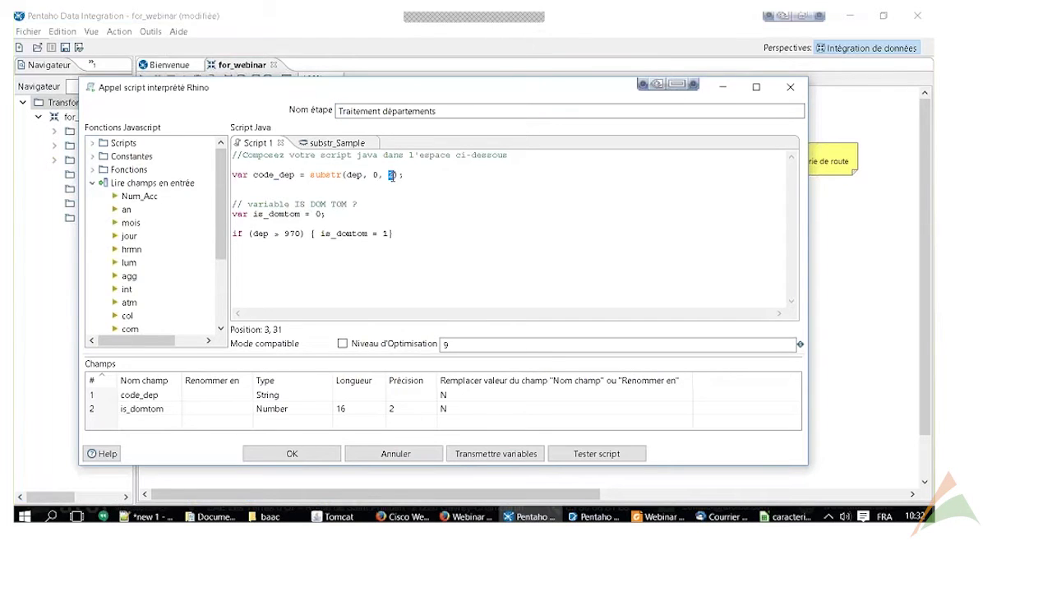
{"action": "left_click_drag", "start_coordinate": [326, 214], "coordinate": [233, 214]}
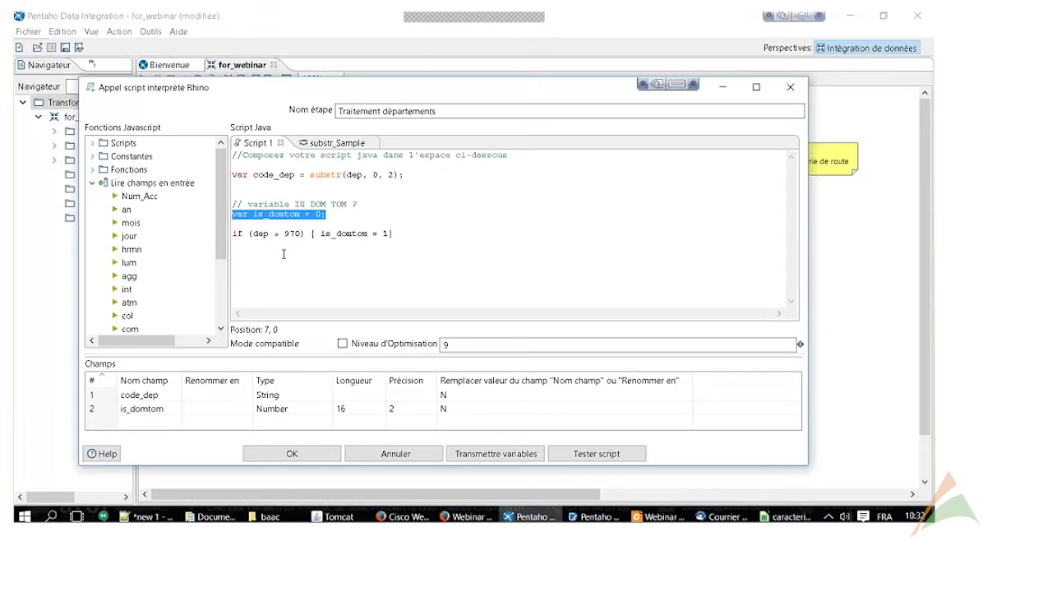
{"action": "left_click", "coordinate": [319, 222]}
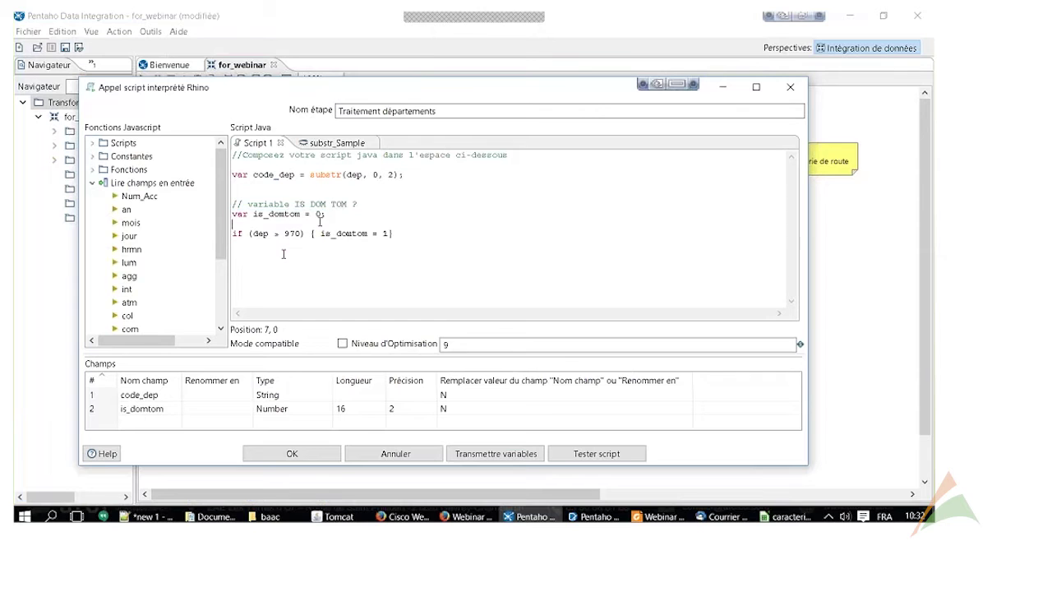
{"action": "key", "text": "Down"}
{"action": "double_click", "coordinate": [384, 234]}
{"action": "left_click", "coordinate": [328, 451]}
View the Filtre France métropolitaine condition is_domtom = [0], then close it
{"action": "left_click", "coordinate": [617, 119]}
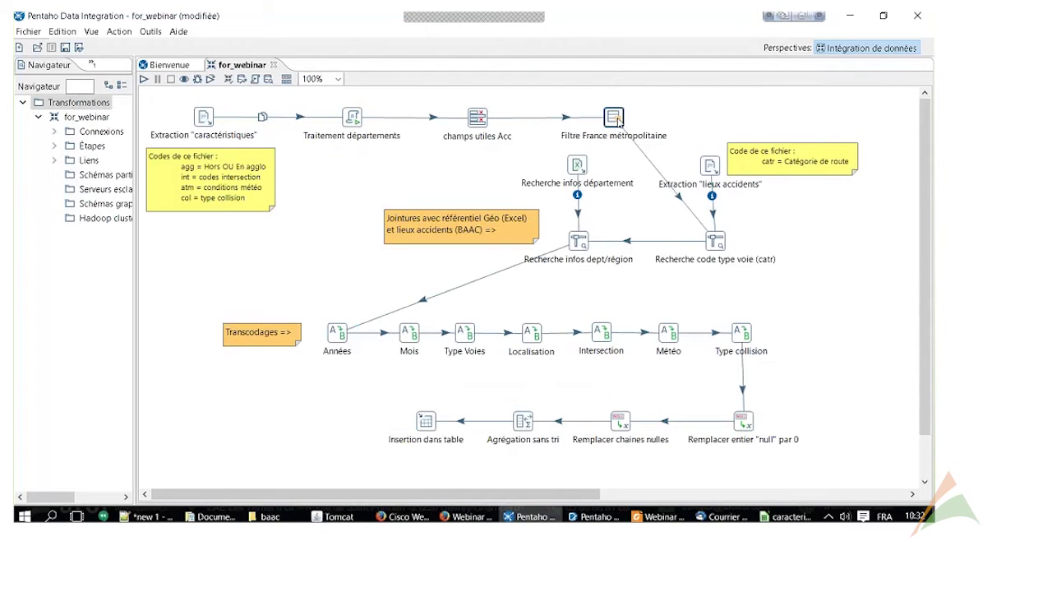
{"action": "mouse_move", "coordinate": [618, 122]}
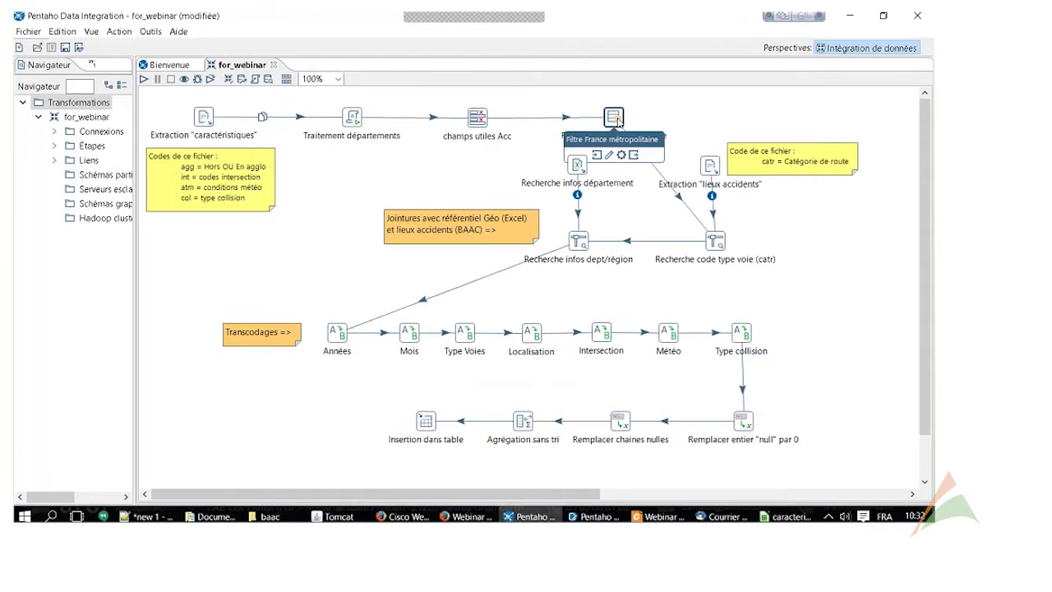
{"action": "double_click", "coordinate": [618, 122]}
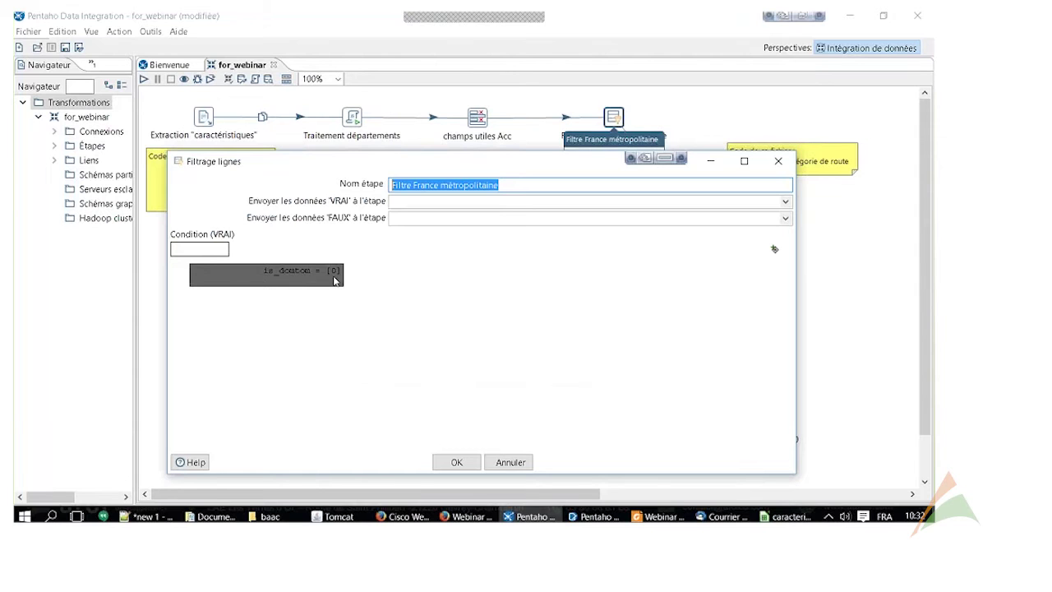
{"action": "left_click", "coordinate": [777, 161]}
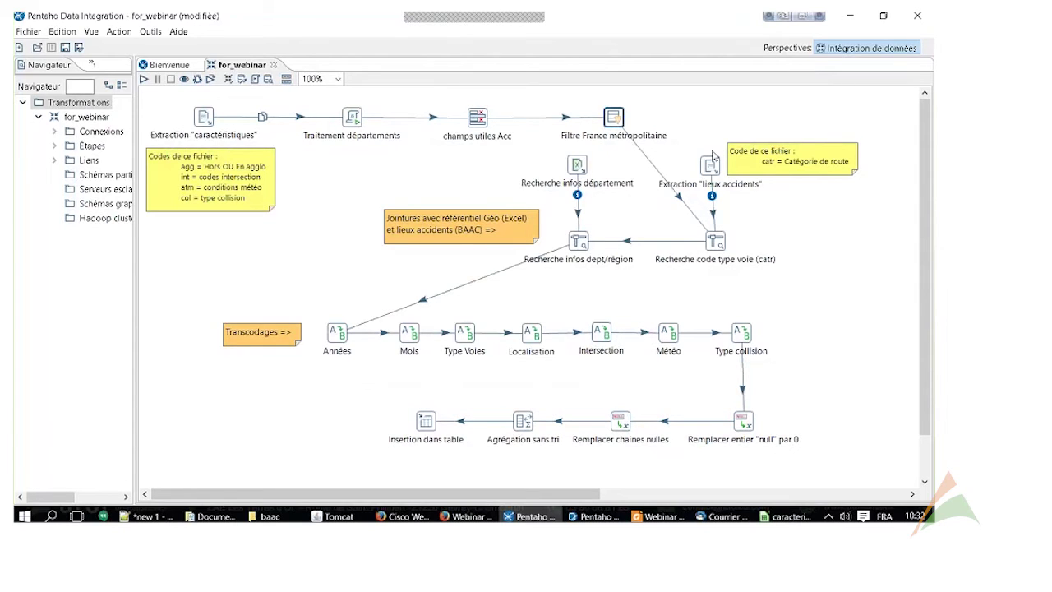
Preview 1000 Extraction "lieux accidents" rows, checking the catr value, then close its settings
{"action": "mouse_move", "coordinate": [712, 169]}
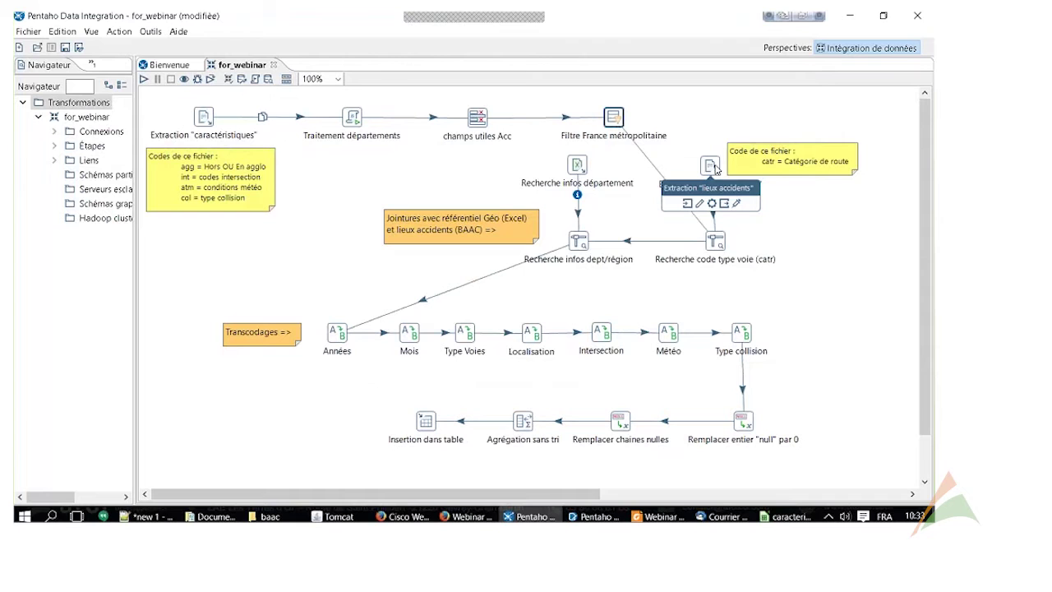
{"action": "left_click", "coordinate": [712, 167]}
{"action": "double_click", "coordinate": [711, 167]}
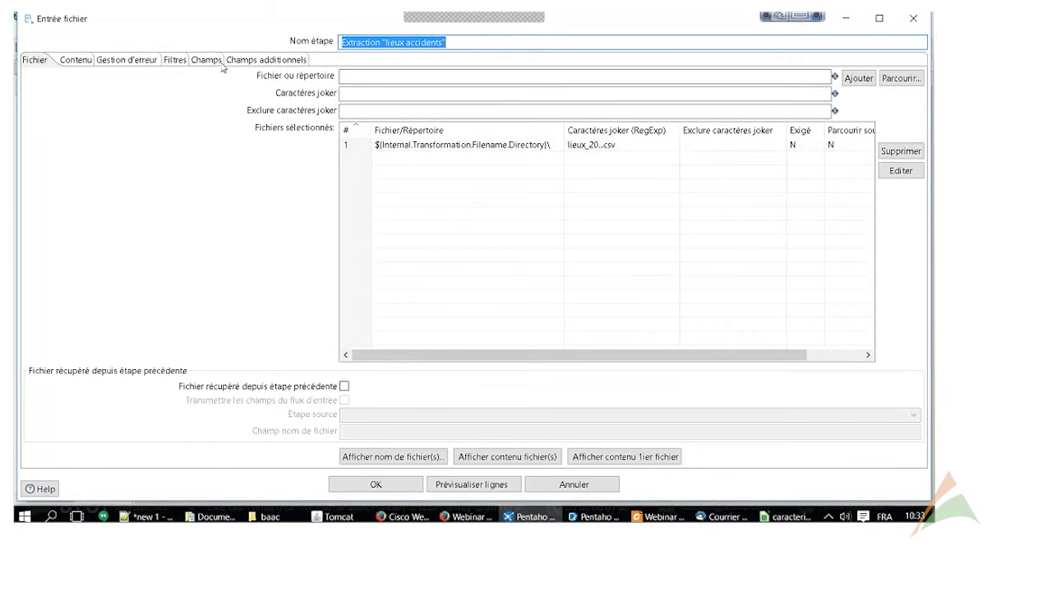
{"action": "left_click", "coordinate": [489, 487]}
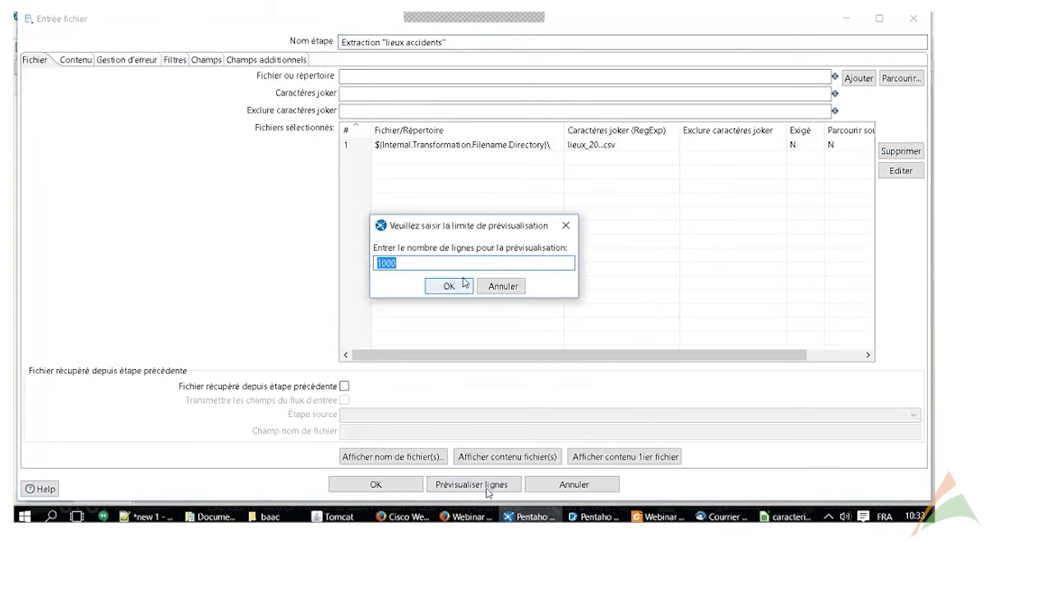
{"action": "left_click", "coordinate": [464, 283]}
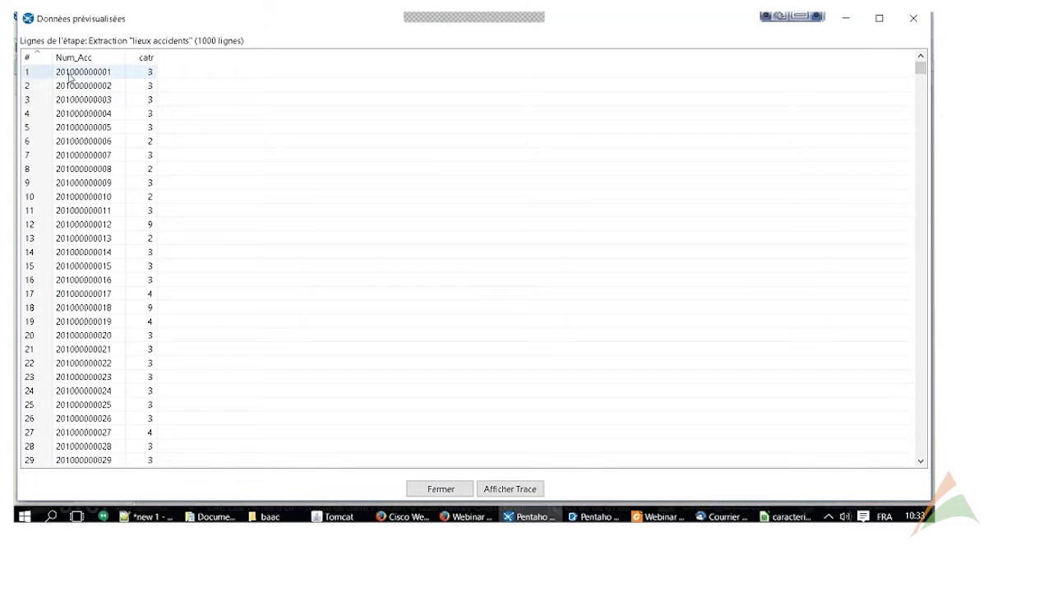
{"action": "left_click", "coordinate": [146, 72]}
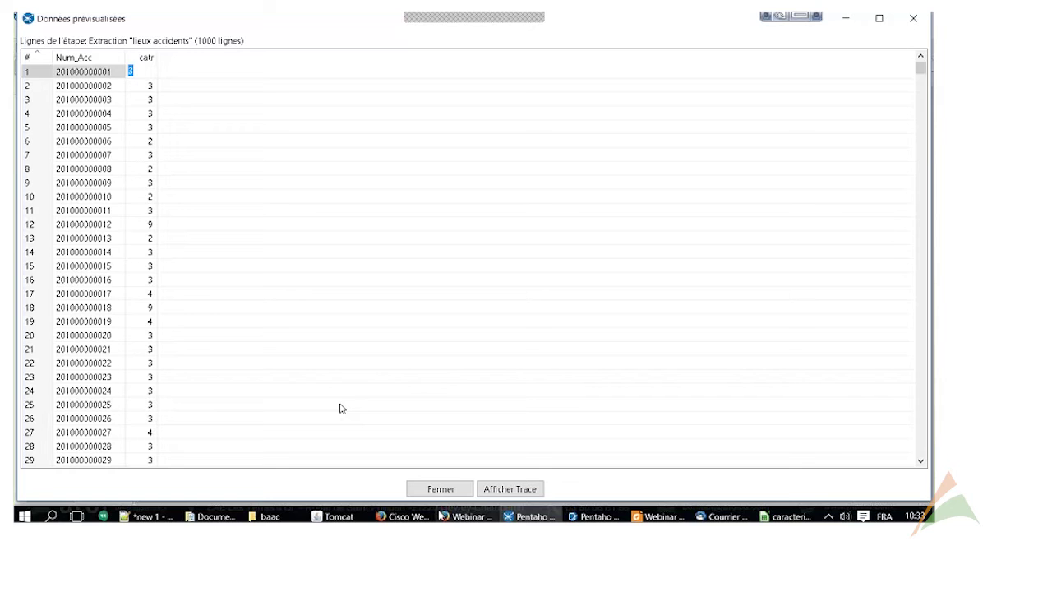
{"action": "left_click", "coordinate": [419, 490]}
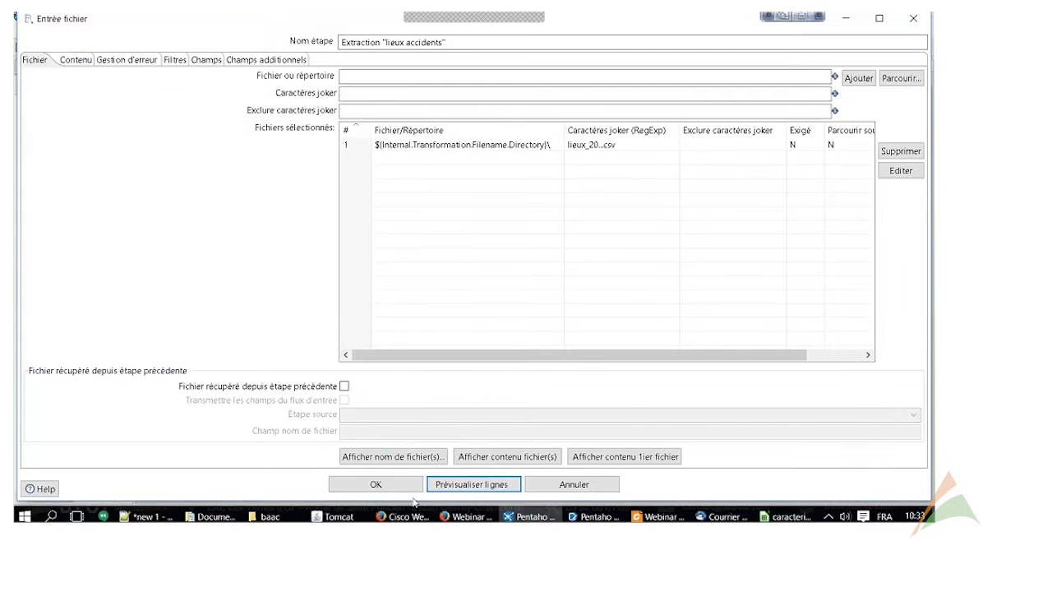
{"action": "left_click", "coordinate": [406, 487]}
{"action": "left_click", "coordinate": [578, 165]}
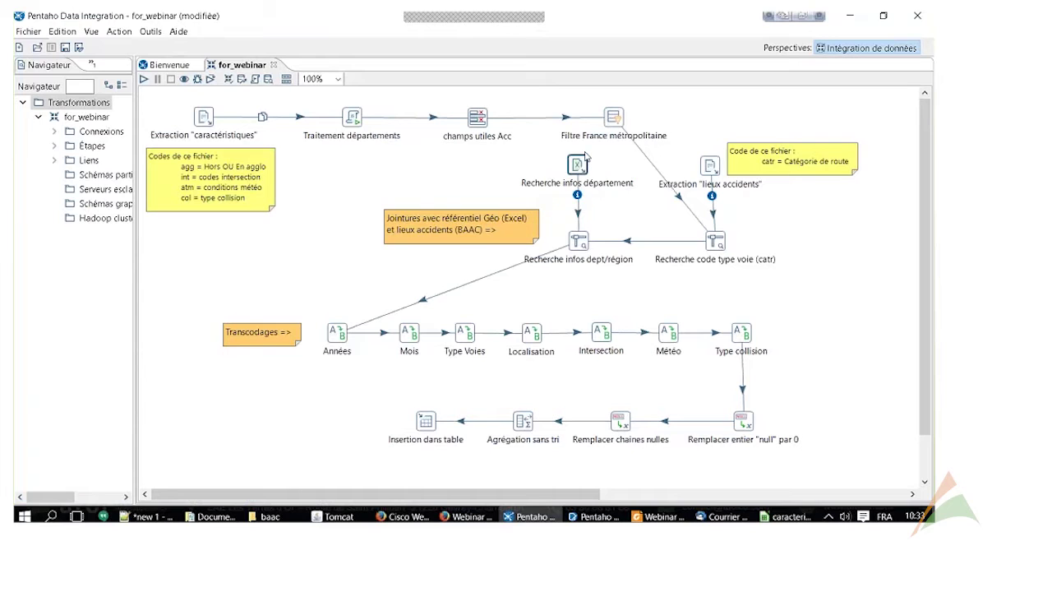
Start a debug run, open the dept/région lookup settings, and bring up the baac folder
{"action": "mouse_move", "coordinate": [581, 252]}
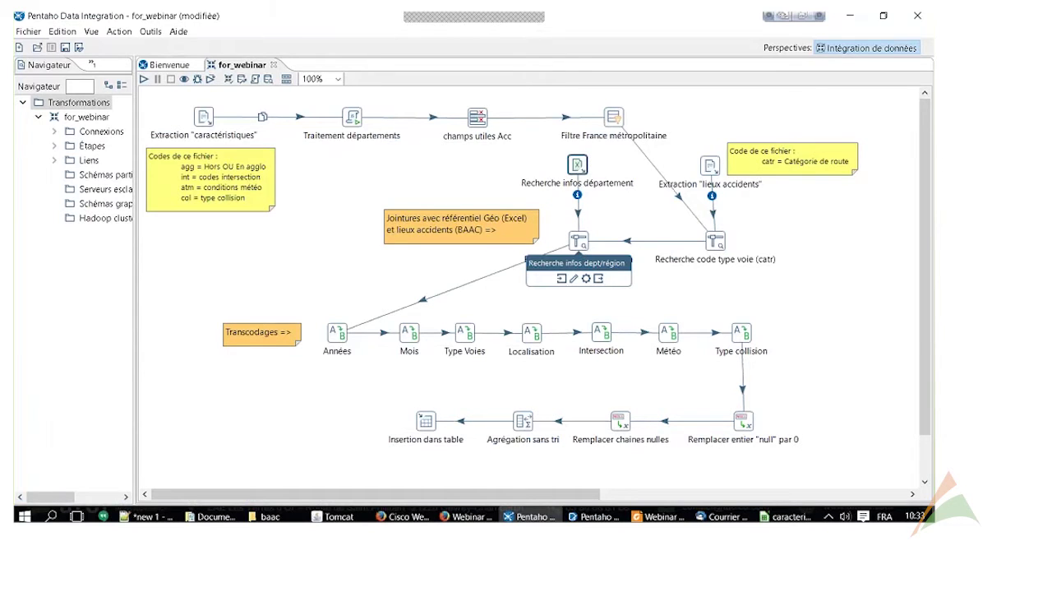
{"action": "left_click", "coordinate": [185, 79]}
{"action": "key", "text": "Escape"}
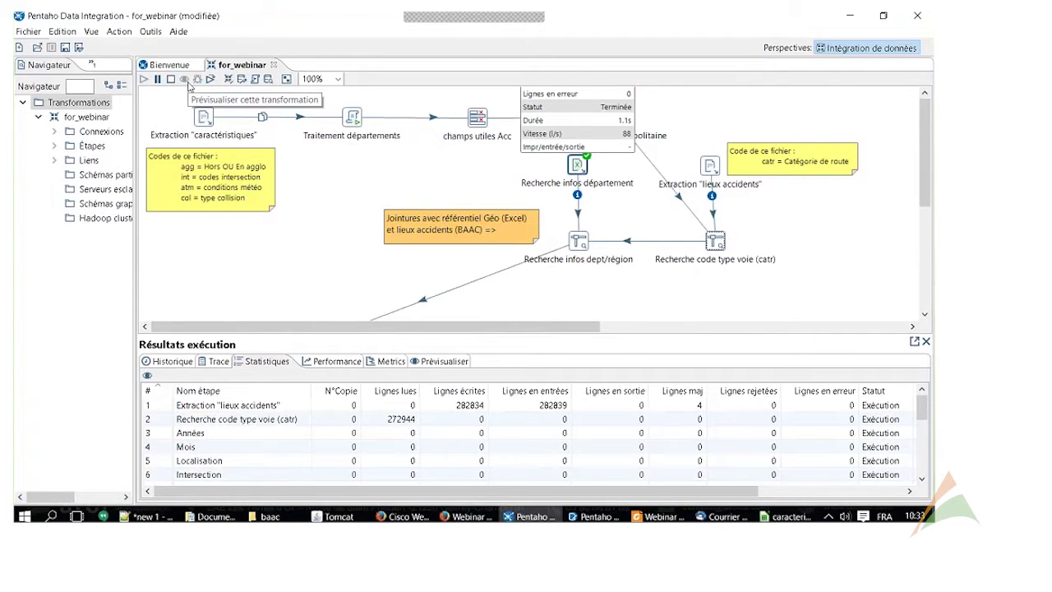
{"action": "double_click", "coordinate": [578, 241]}
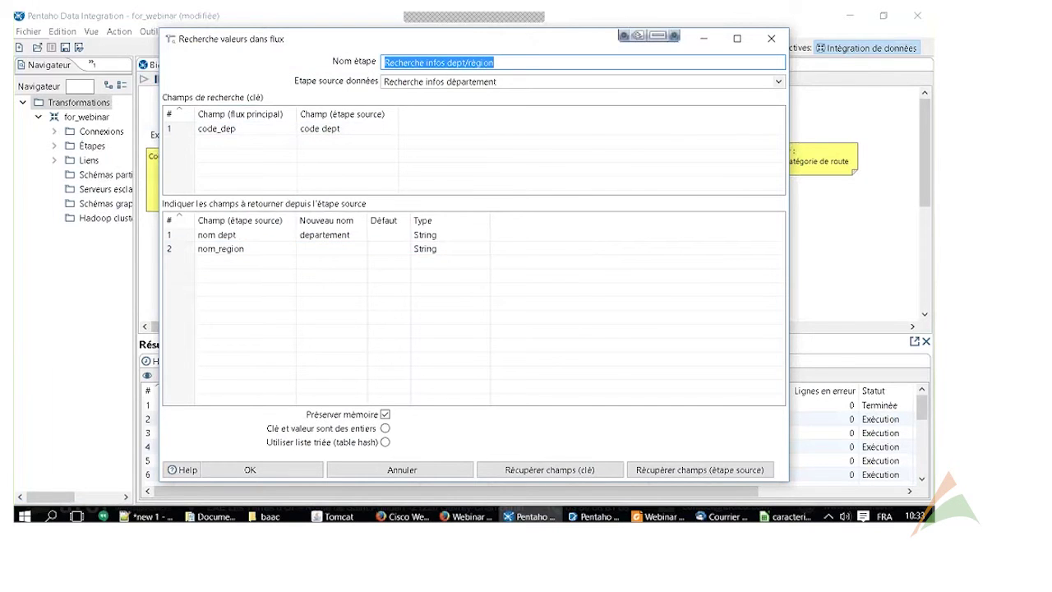
{"action": "left_click", "coordinate": [267, 517]}
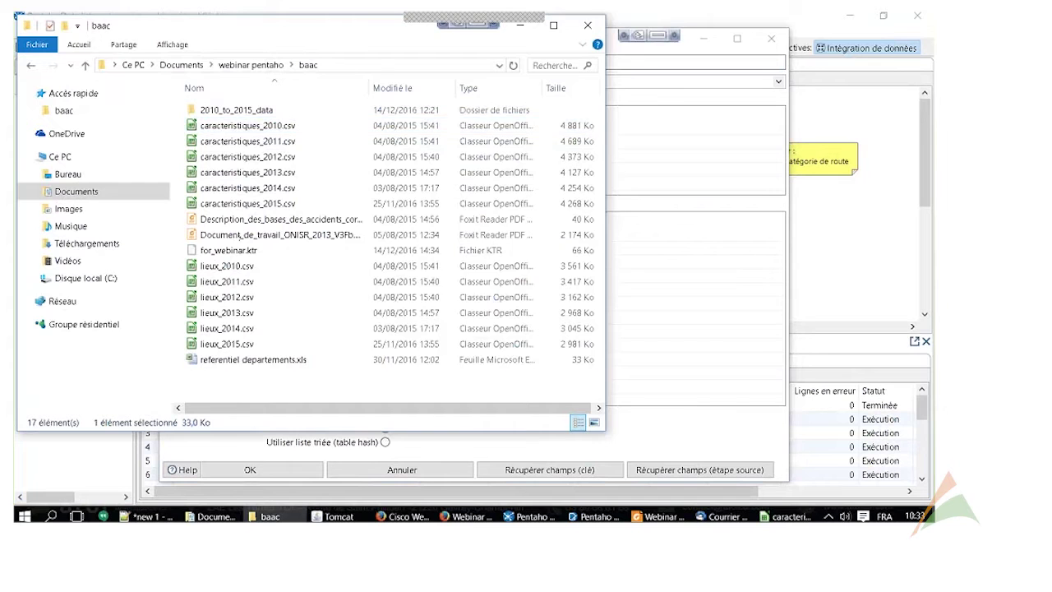
Open referentiel departements.xls and check the AISNE department and HAUTS-DE-FRANCE region
{"action": "double_click", "coordinate": [245, 359]}
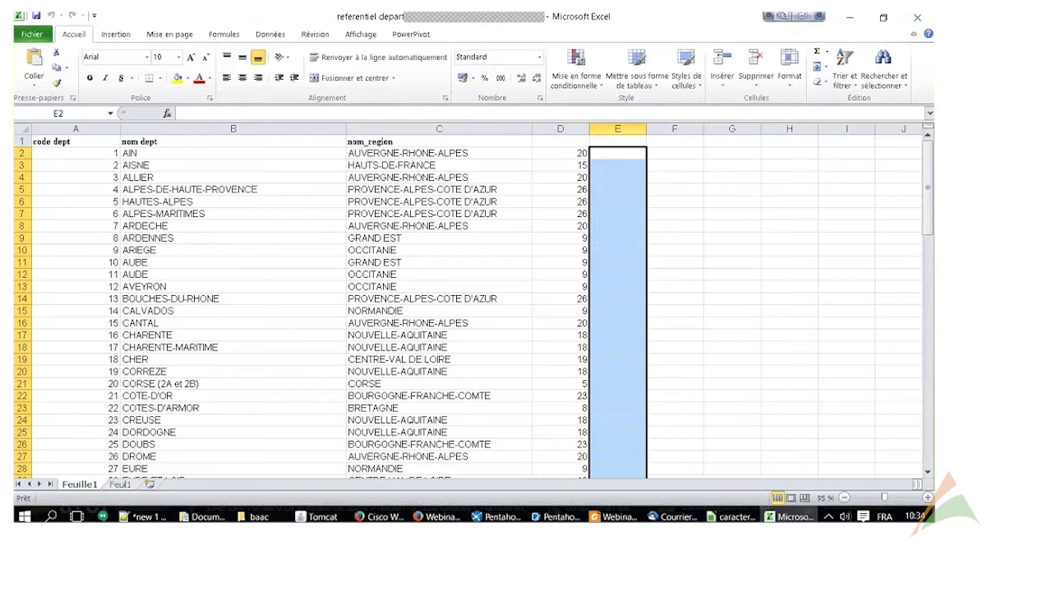
{"action": "left_click", "coordinate": [94, 156]}
{"action": "left_click", "coordinate": [301, 166]}
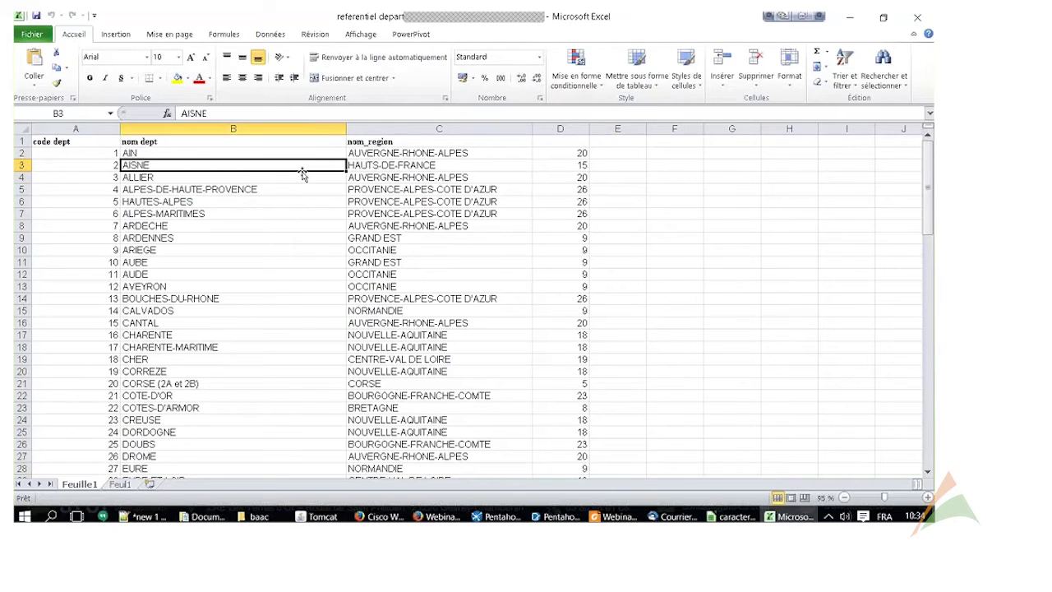
{"action": "left_click", "coordinate": [400, 168]}
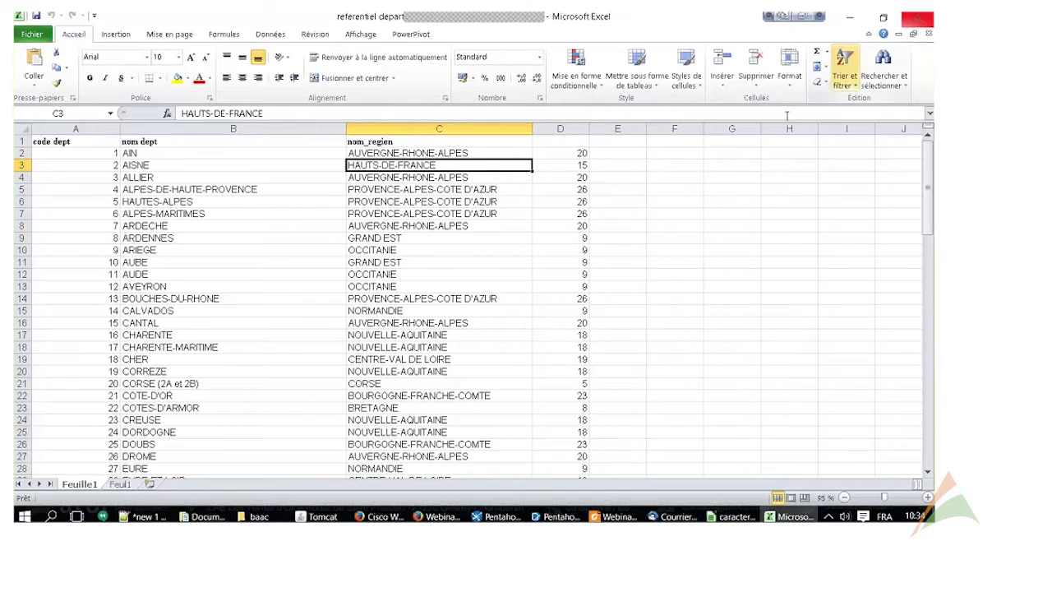
Close Excel and the baac folder, then dismiss the lookup's source-step preview selection
{"action": "left_click", "coordinate": [918, 18]}
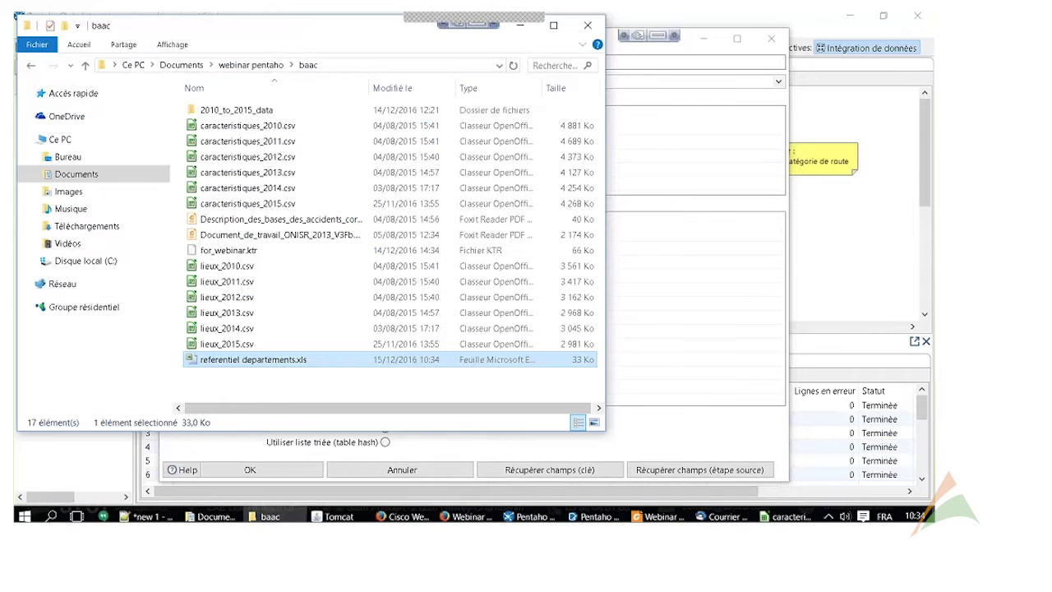
{"action": "left_click", "coordinate": [588, 25]}
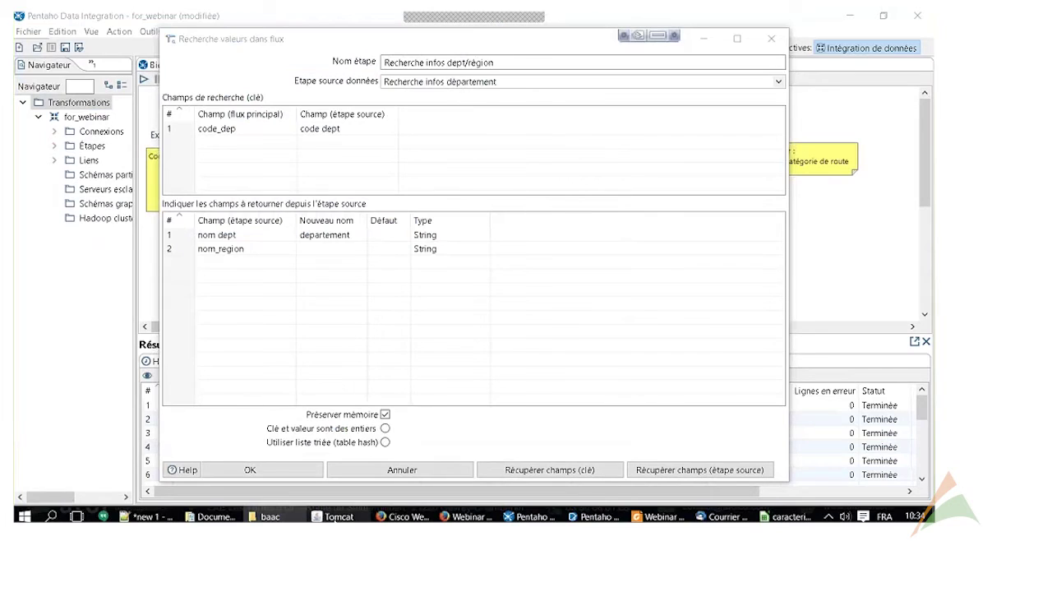
{"action": "left_click", "coordinate": [475, 489]}
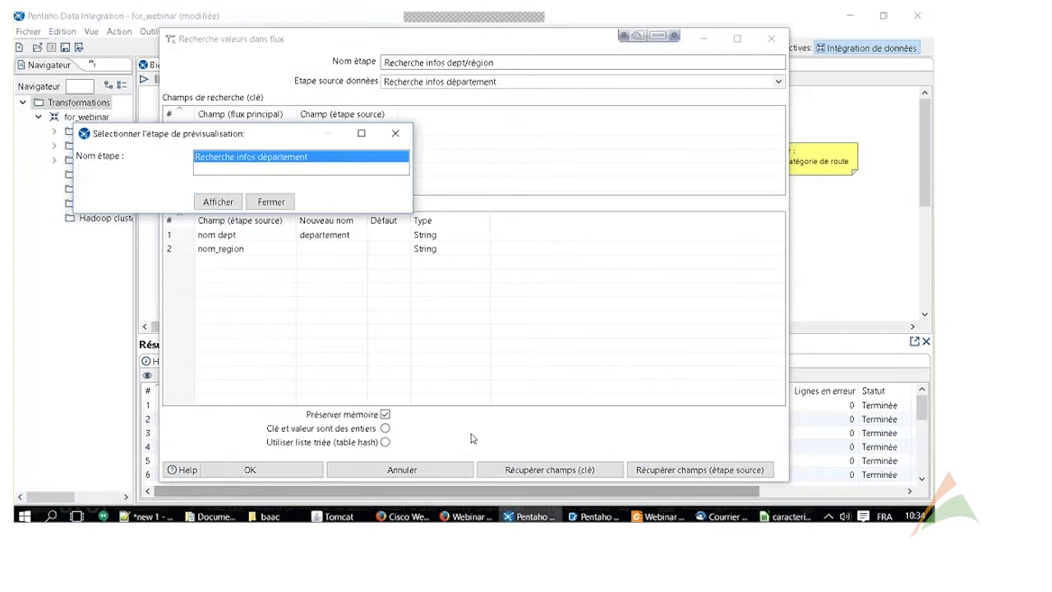
{"action": "left_click", "coordinate": [271, 202]}
Close the lookup settings and execution results, then open and close the transformation properties
{"action": "left_click", "coordinate": [255, 470]}
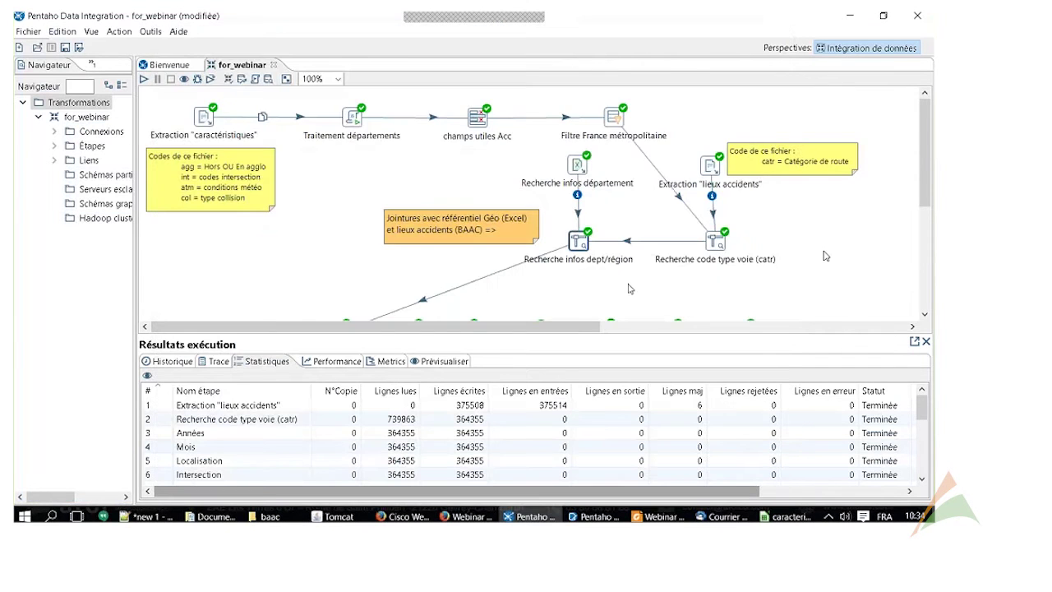
{"action": "scroll", "coordinate": [826, 256], "scroll_direction": "down", "scroll_amount": 3}
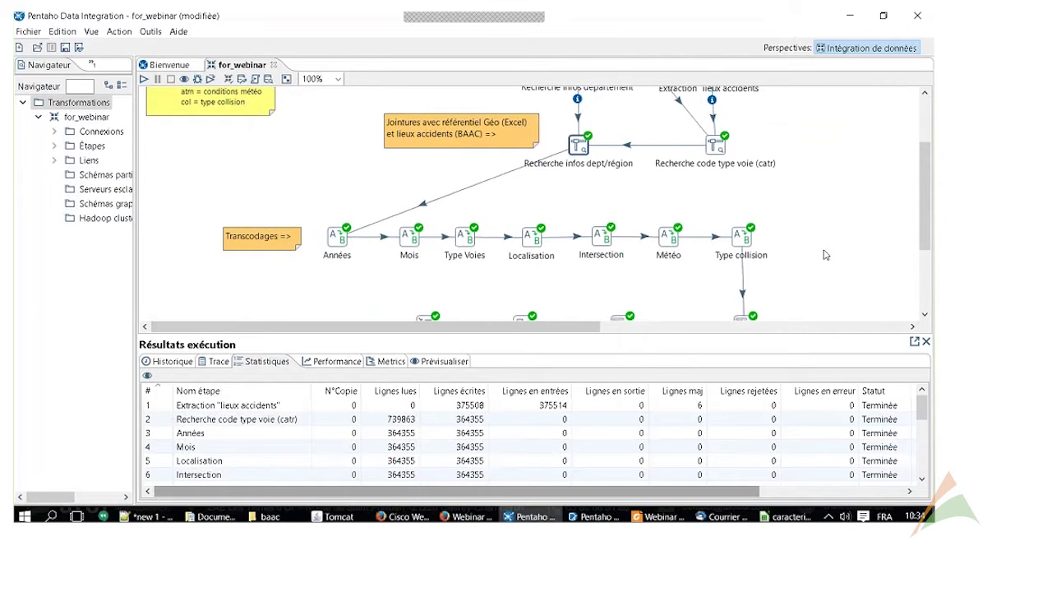
{"action": "left_click", "coordinate": [926, 340]}
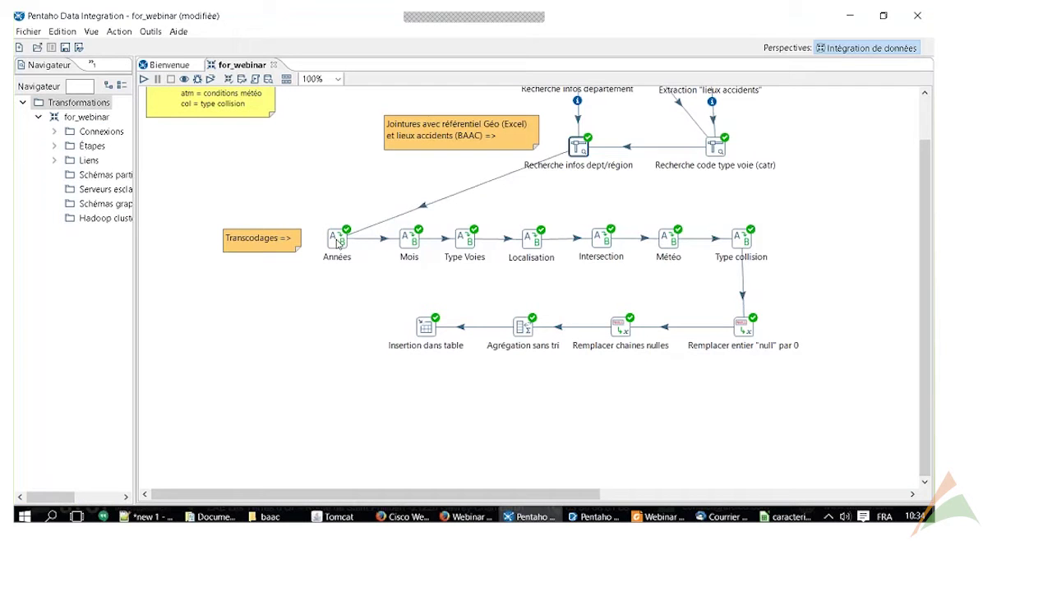
{"action": "scroll", "coordinate": [464, 246], "scroll_direction": "up", "scroll_amount": 1}
{"action": "double_click", "coordinate": [464, 247]}
{"action": "left_click", "coordinate": [426, 400]}
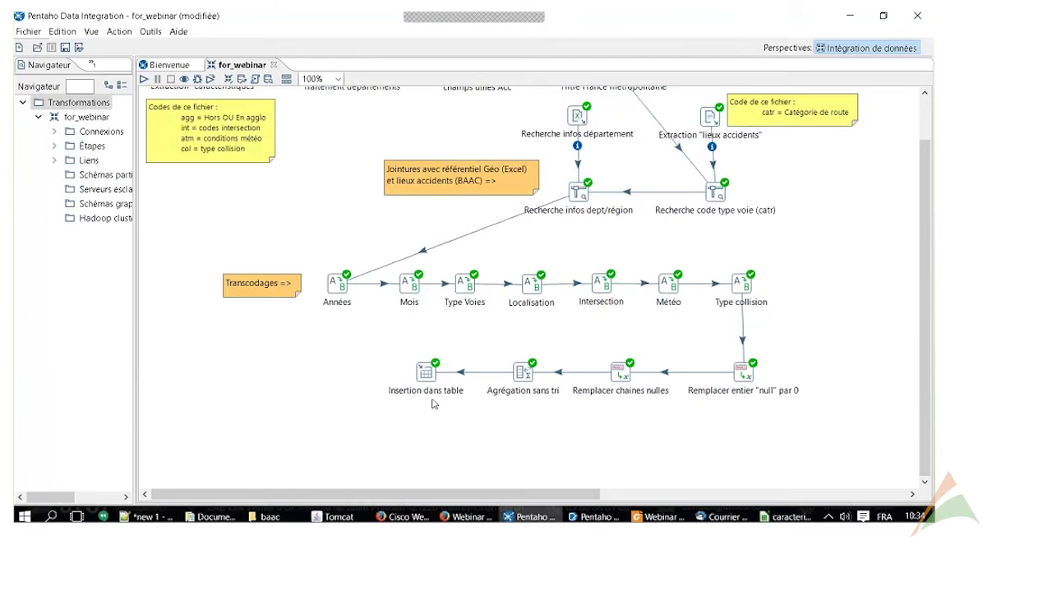
Review the Type Voies and Localisation value mapping tables
{"action": "double_click", "coordinate": [465, 283]}
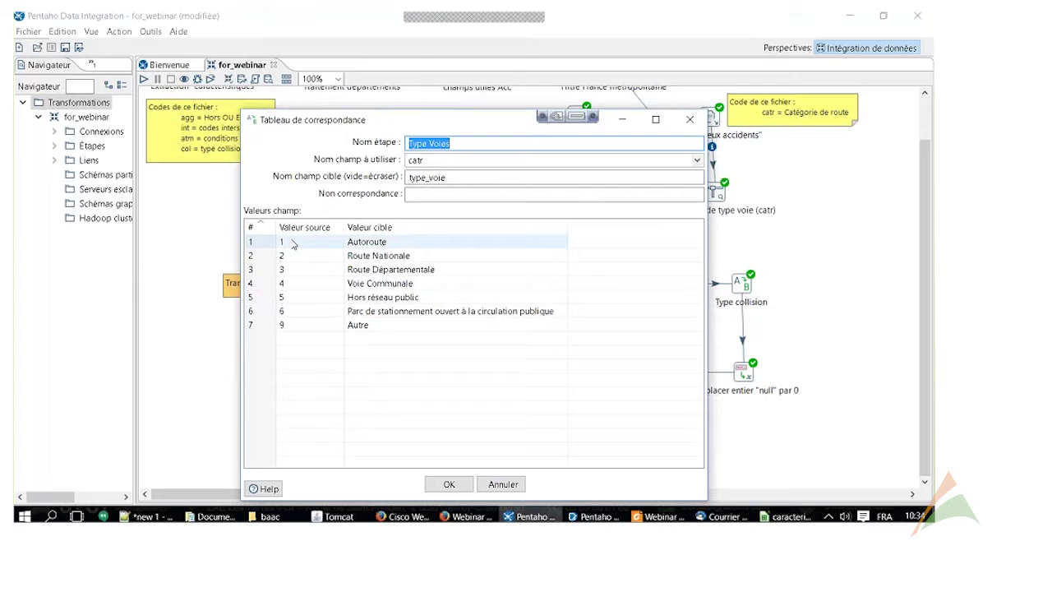
{"action": "left_click_drag", "start_coordinate": [258, 124], "coordinate": [245, 101]}
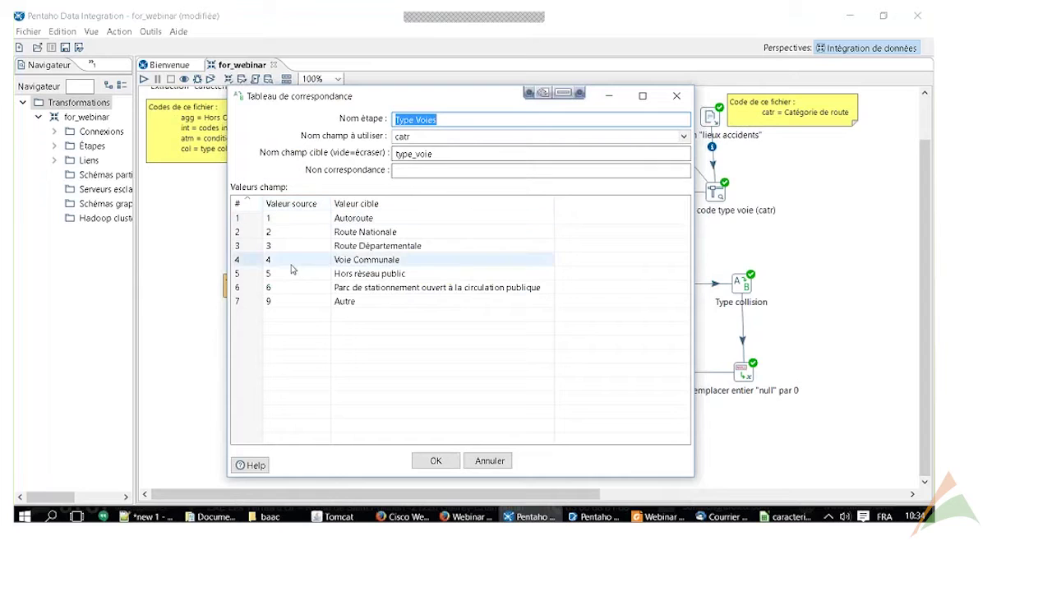
{"action": "left_click", "coordinate": [436, 461]}
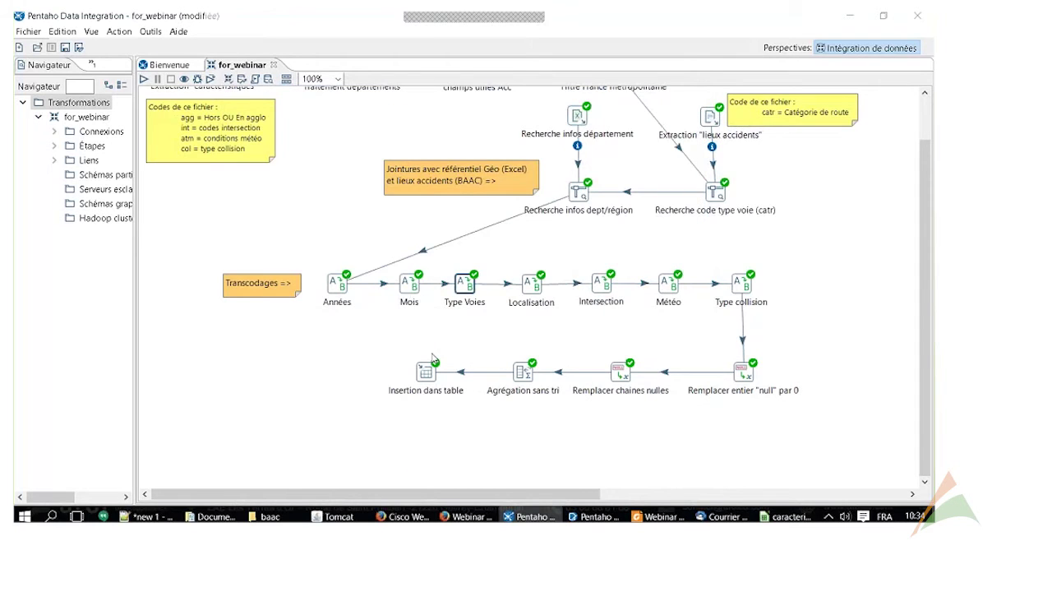
{"action": "double_click", "coordinate": [533, 292]}
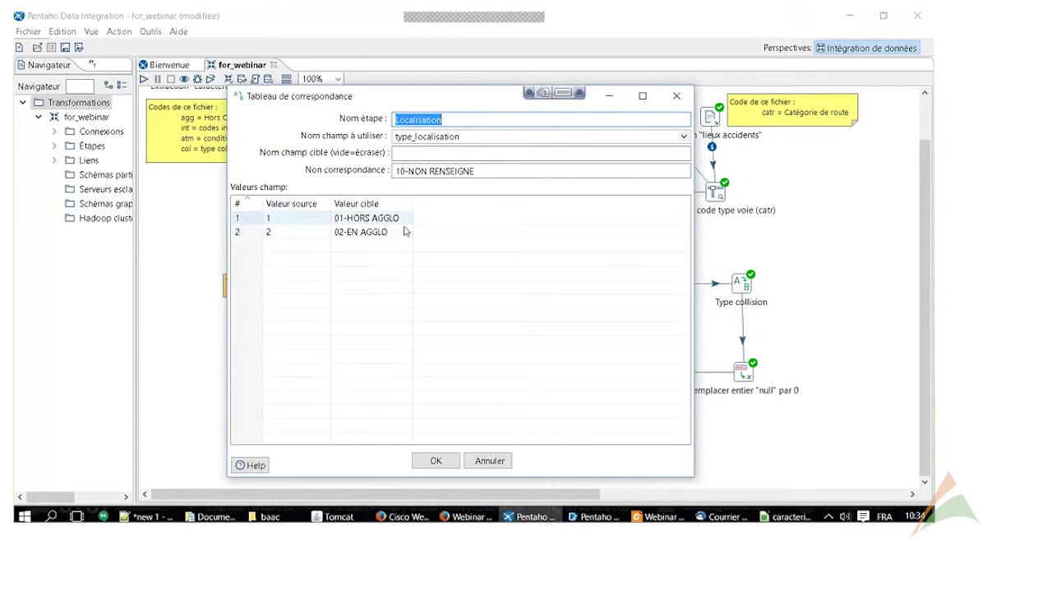
{"action": "left_click", "coordinate": [436, 460]}
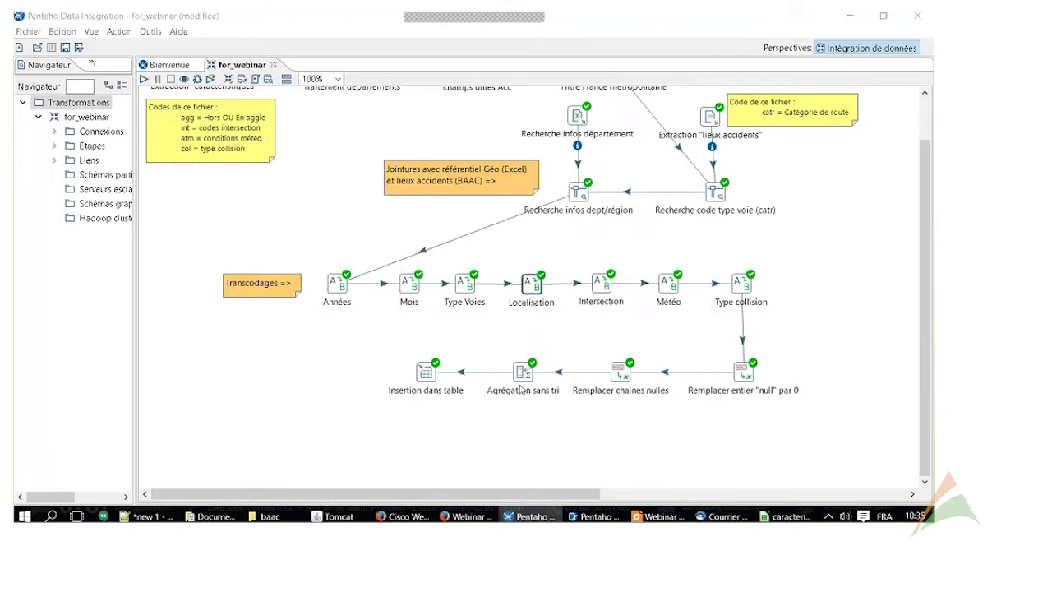
Review the Intersection mapping rows, such as 03-INTERSECTION EN T and 06-GIRATOIRE
{"action": "double_click", "coordinate": [610, 293]}
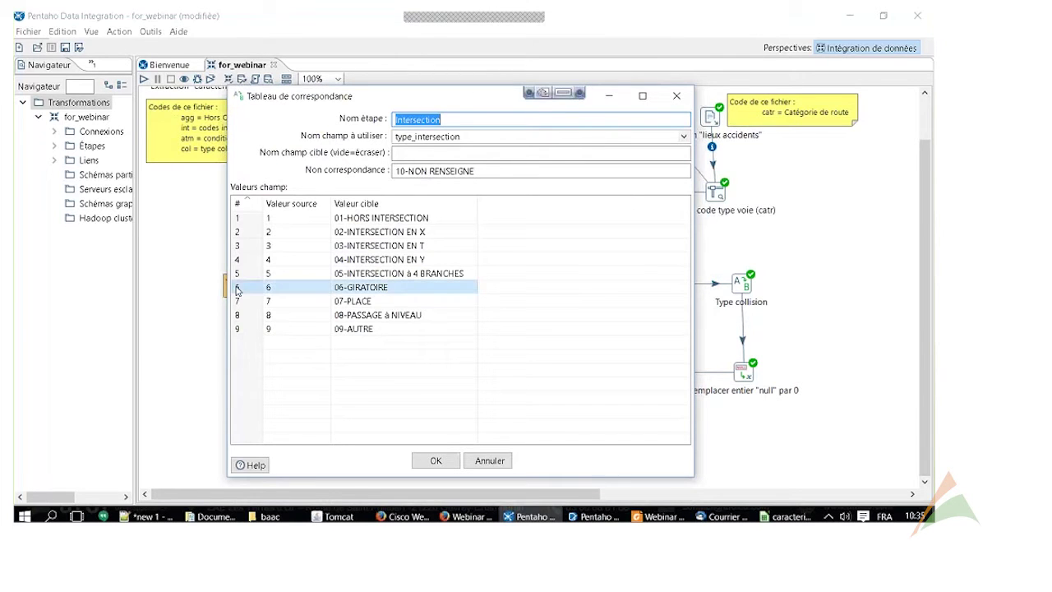
{"action": "left_click", "coordinate": [494, 287]}
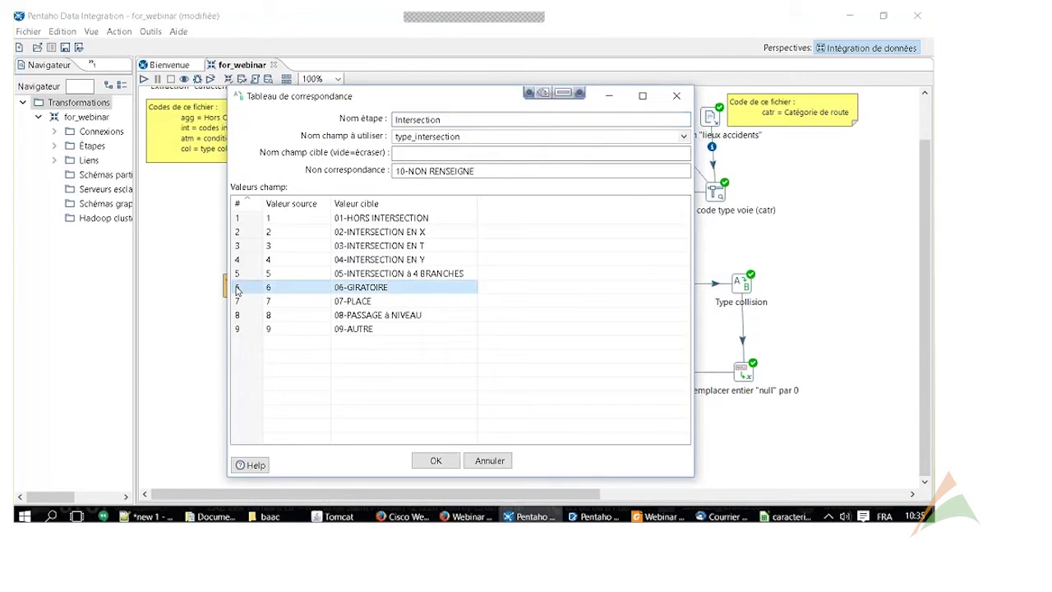
{"action": "left_click", "coordinate": [252, 232]}
{"action": "left_click", "coordinate": [248, 248]}
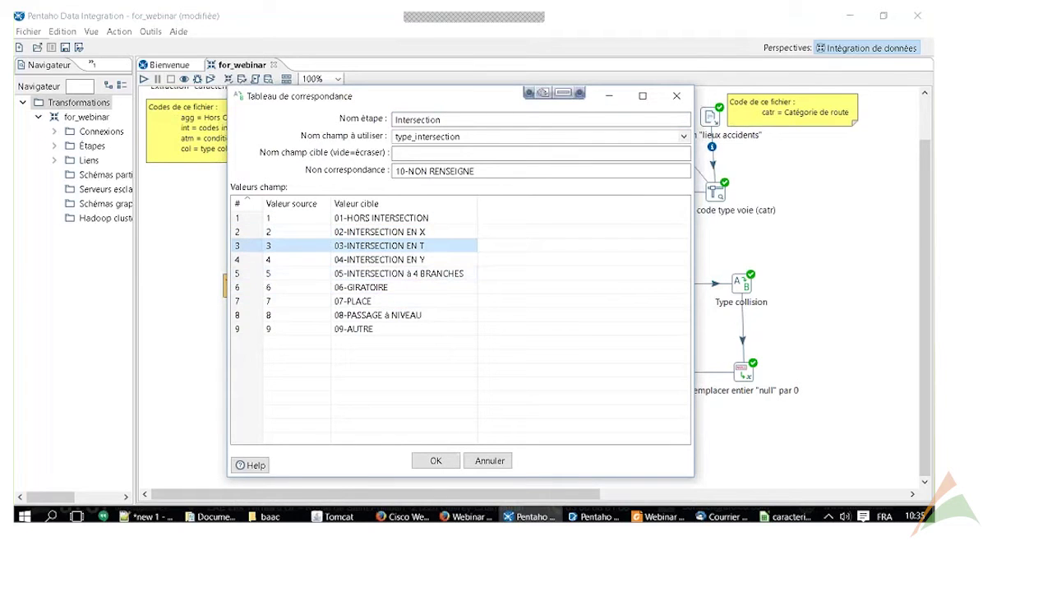
{"action": "left_click", "coordinate": [436, 461]}
{"action": "double_click", "coordinate": [676, 291]}
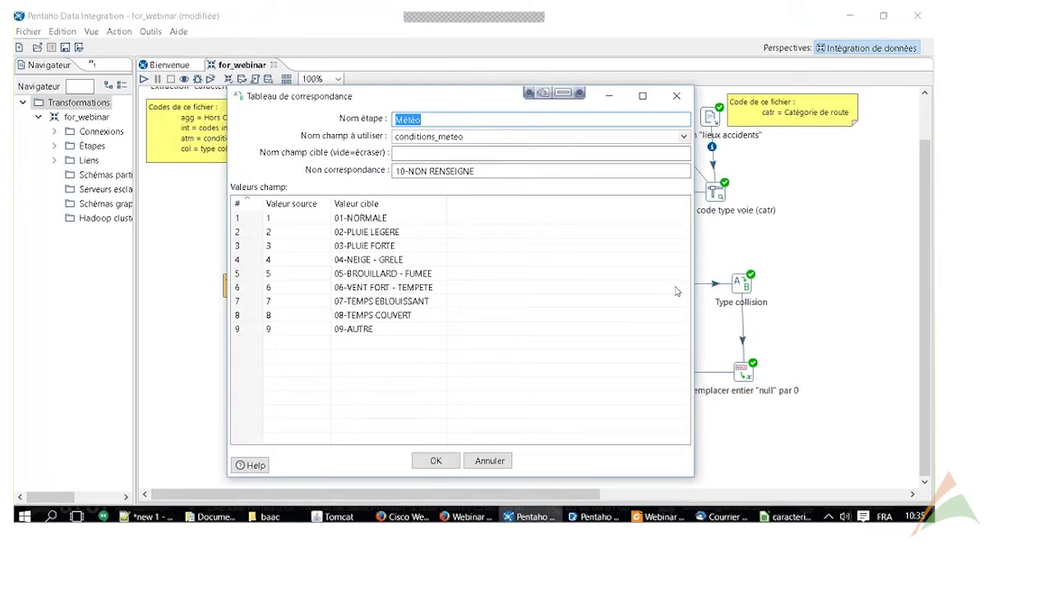
{"action": "left_click", "coordinate": [254, 224]}
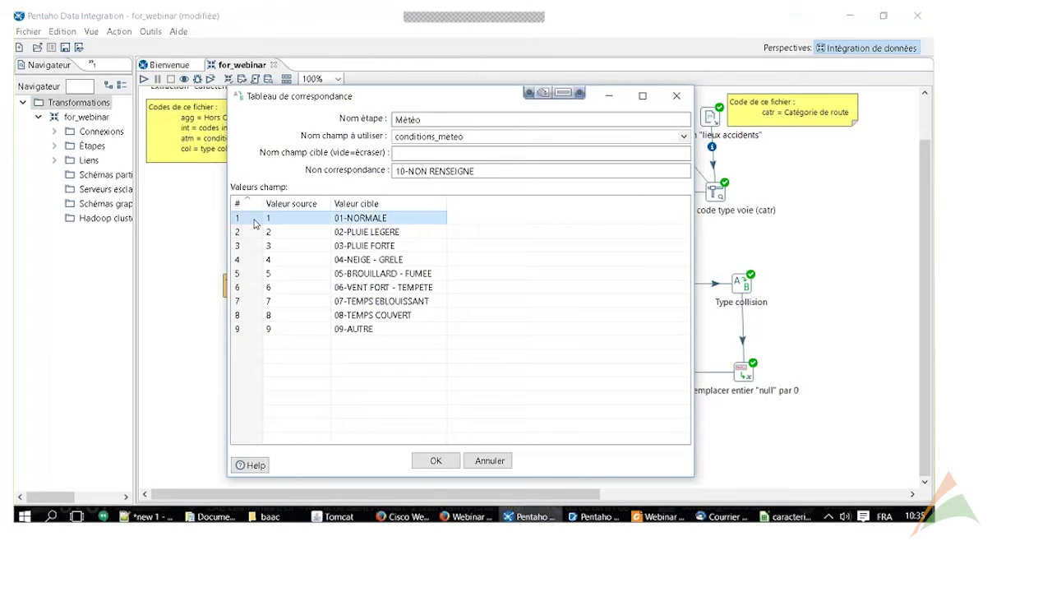
{"action": "left_click", "coordinate": [254, 237]}
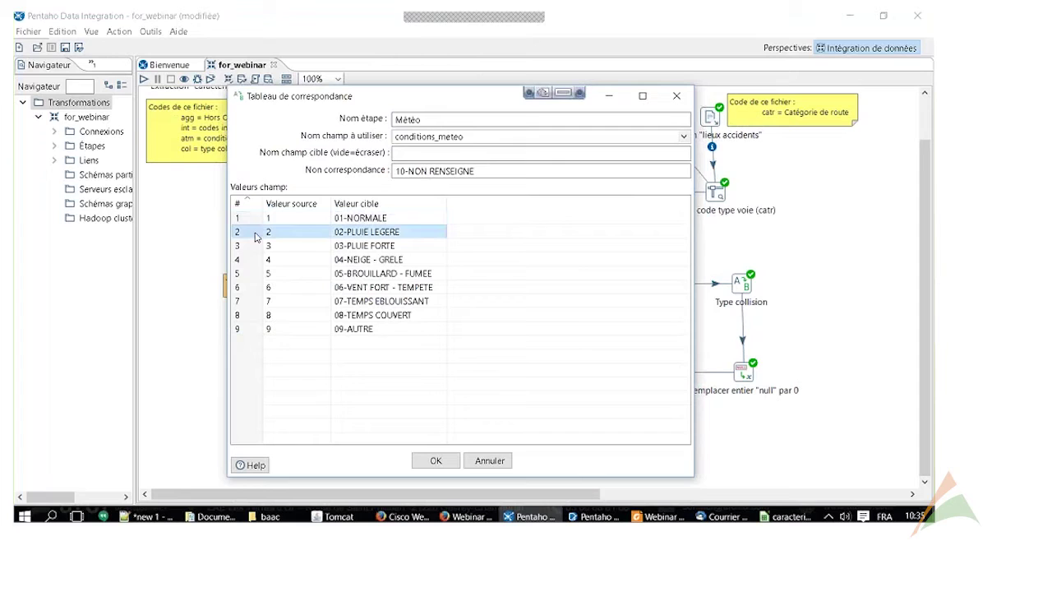
{"action": "left_click", "coordinate": [254, 274]}
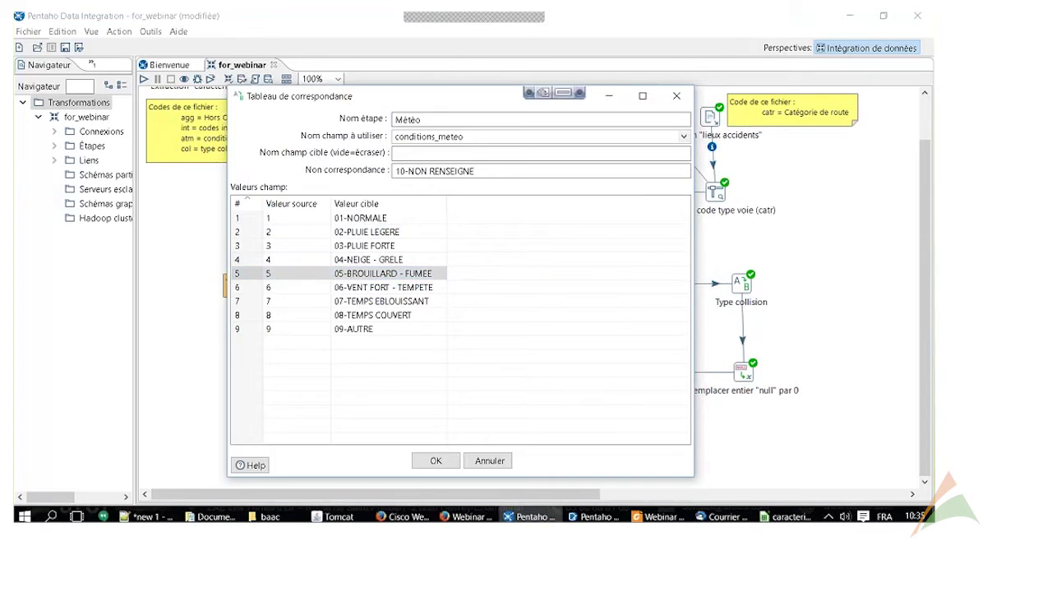
{"action": "key", "text": "Escape"}
{"action": "double_click", "coordinate": [741, 284]}
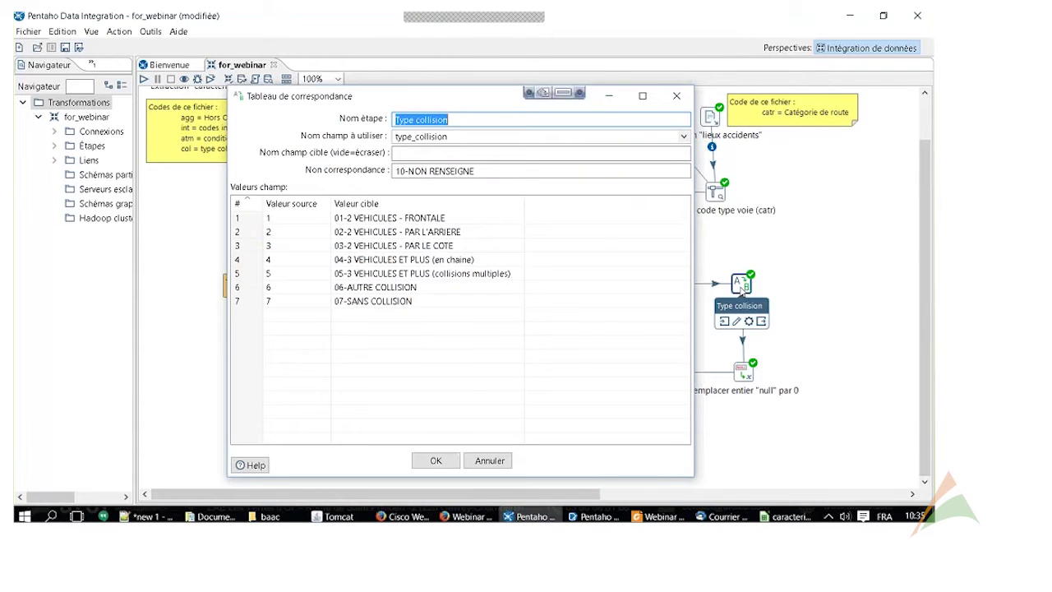
{"action": "left_click", "coordinate": [395, 232]}
{"action": "left_click", "coordinate": [254, 233]}
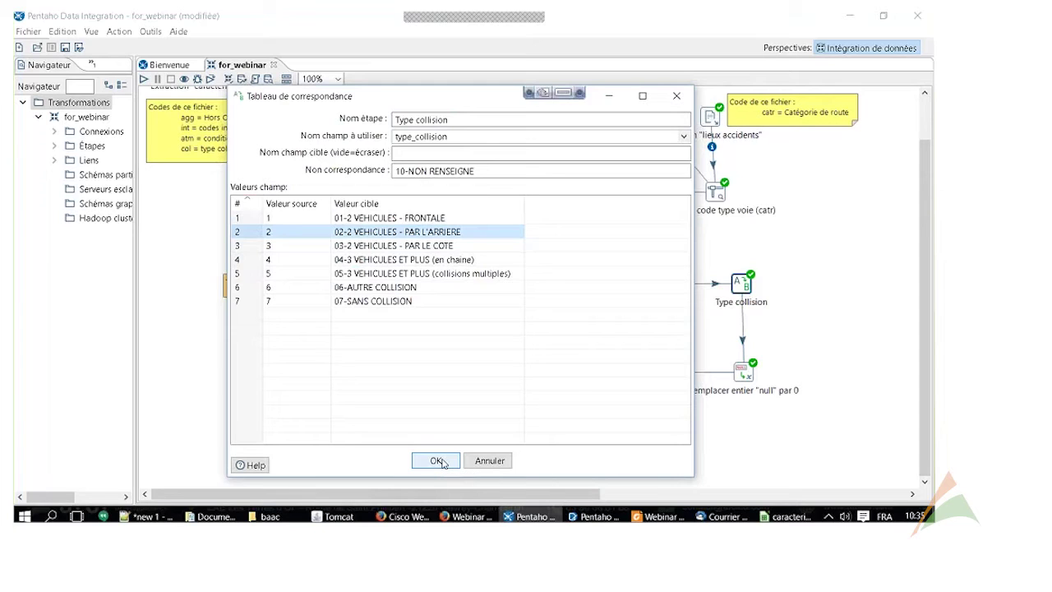
{"action": "left_click", "coordinate": [438, 461]}
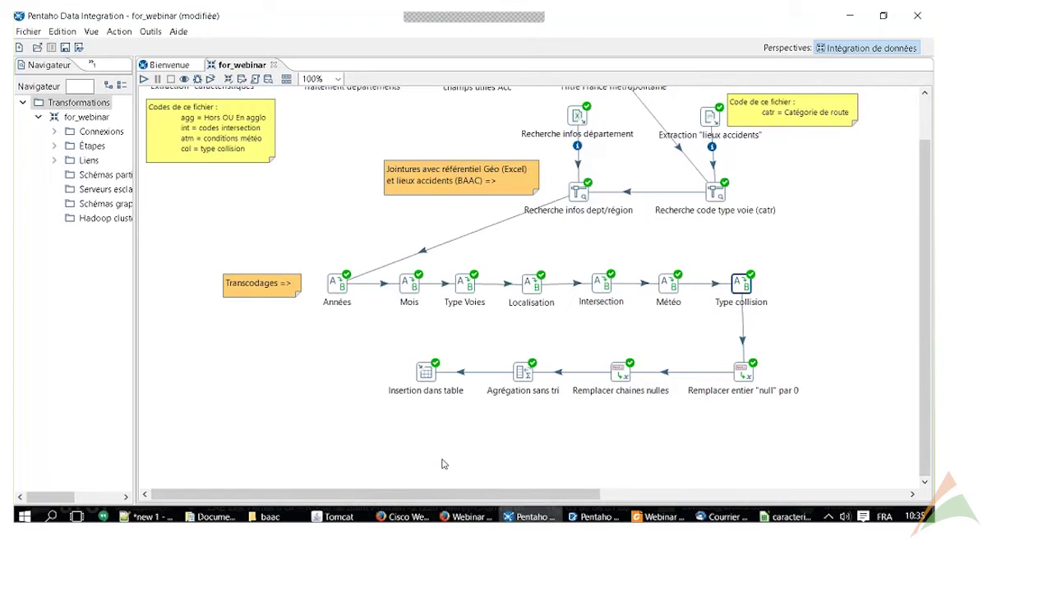
{"action": "double_click", "coordinate": [745, 376]}
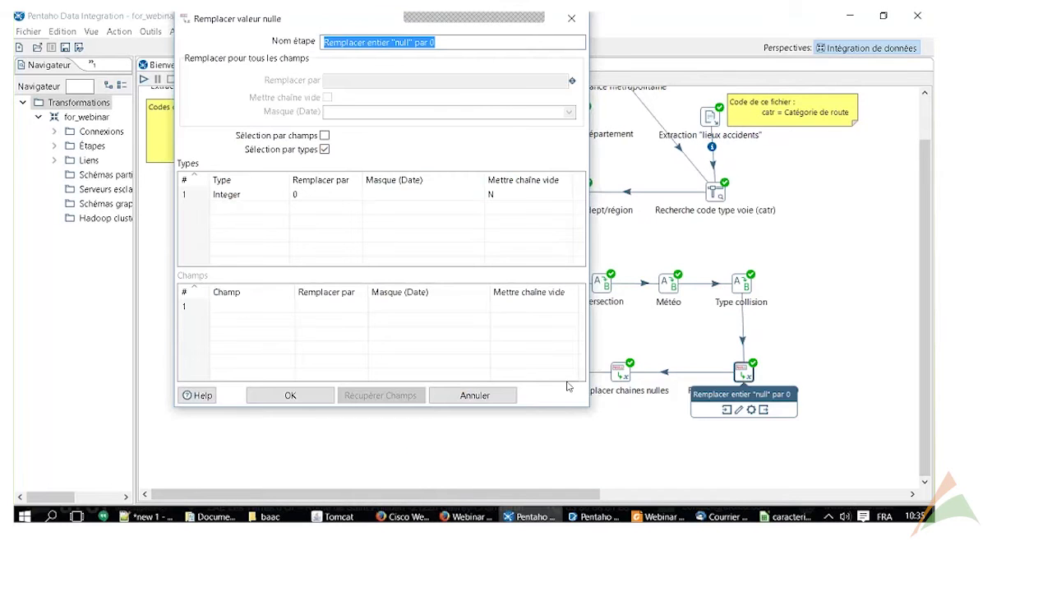
{"action": "left_click_drag", "start_coordinate": [585, 406], "coordinate": [661, 334]}
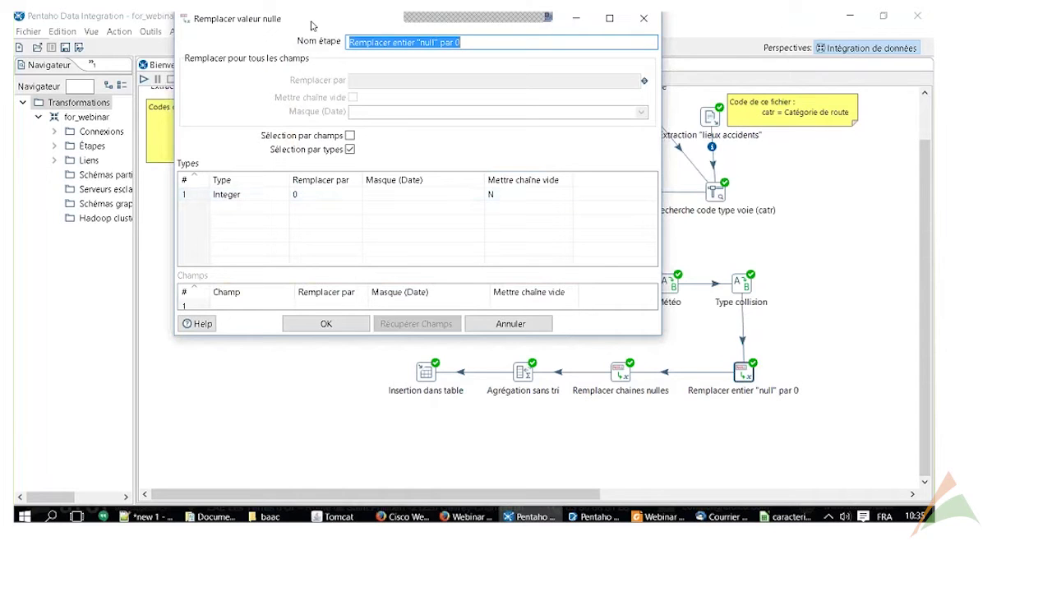
{"action": "double_click", "coordinate": [621, 373]}
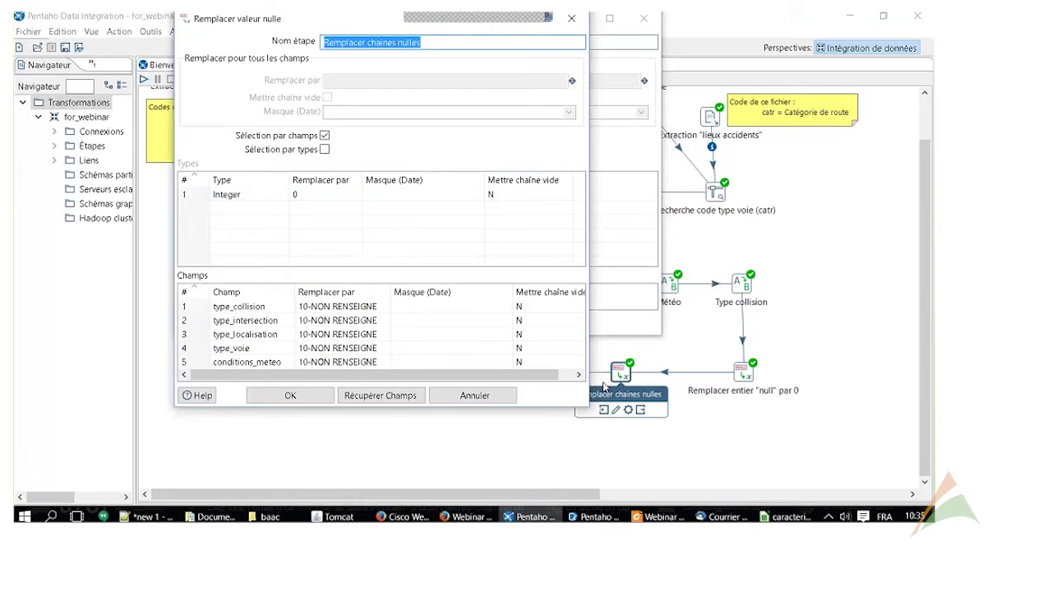
{"action": "left_click_drag", "start_coordinate": [588, 405], "coordinate": [712, 480]}
{"action": "left_click", "coordinate": [190, 311]}
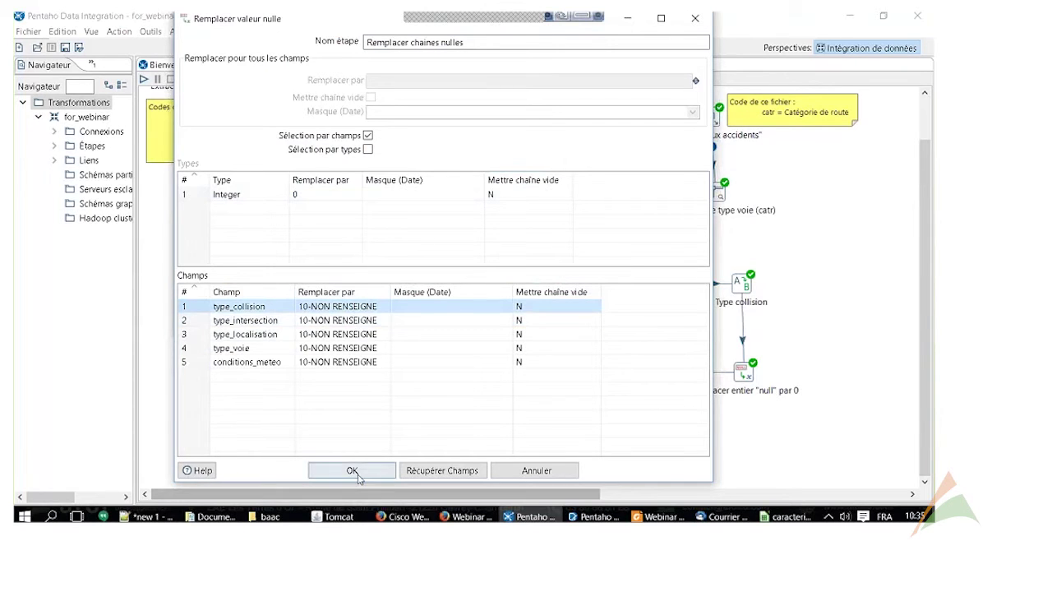
{"action": "left_click", "coordinate": [352, 471]}
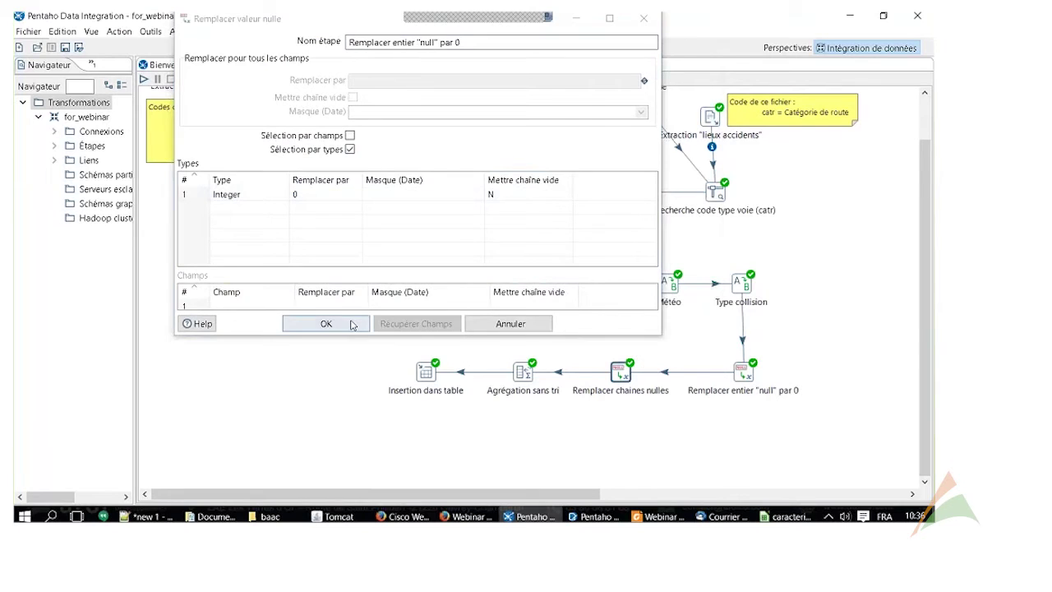
{"action": "left_click", "coordinate": [352, 326]}
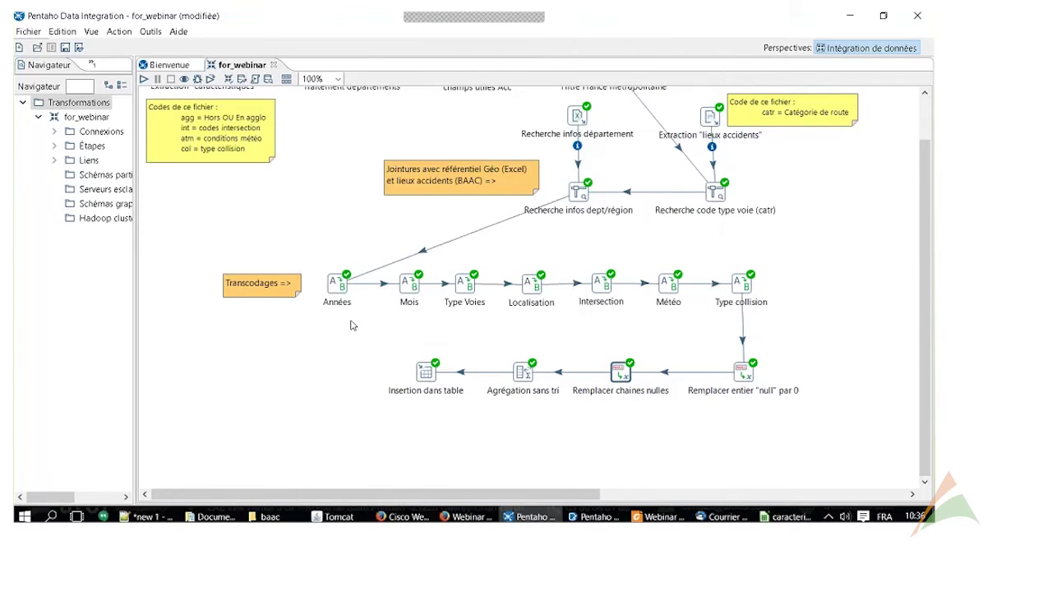
{"action": "double_click", "coordinate": [519, 375]}
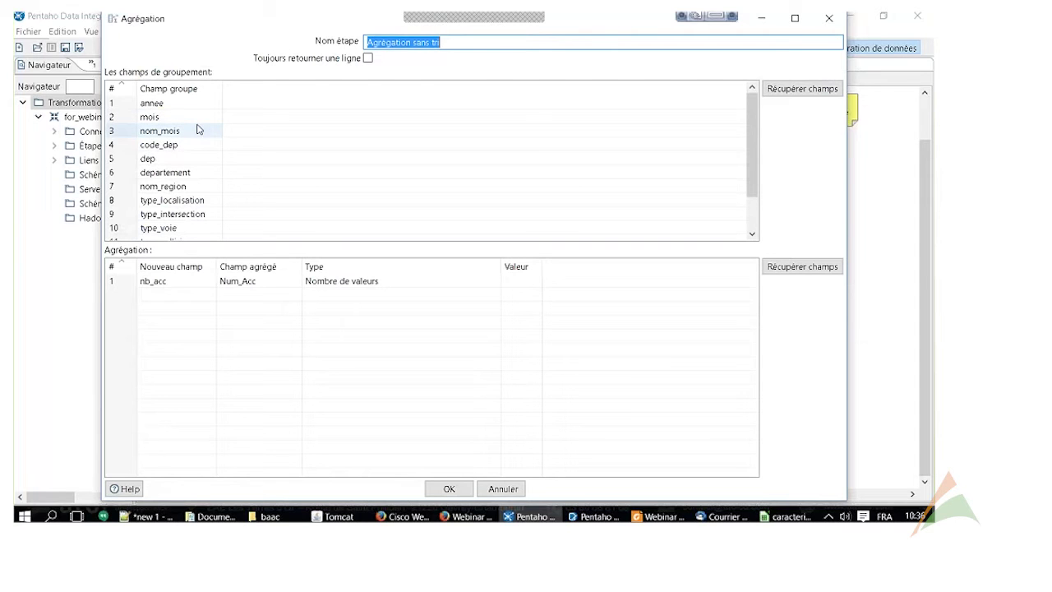
{"action": "left_click", "coordinate": [118, 200]}
{"action": "left_click", "coordinate": [123, 214]}
{"action": "scroll", "coordinate": [270, 146], "scroll_direction": "down", "scroll_amount": 1}
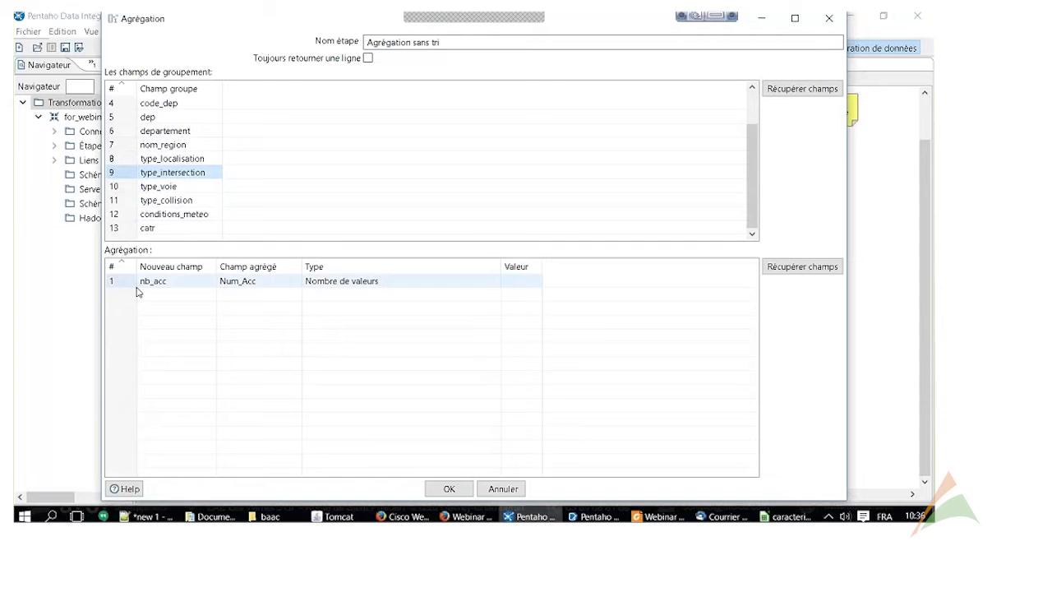
{"action": "left_click", "coordinate": [434, 488]}
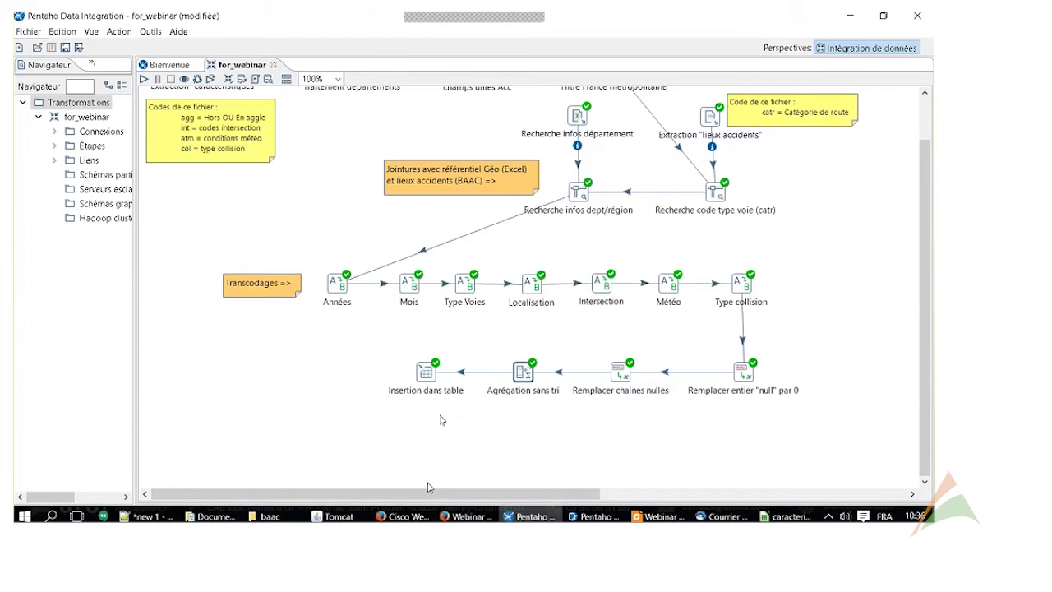
{"action": "left_click", "coordinate": [427, 372]}
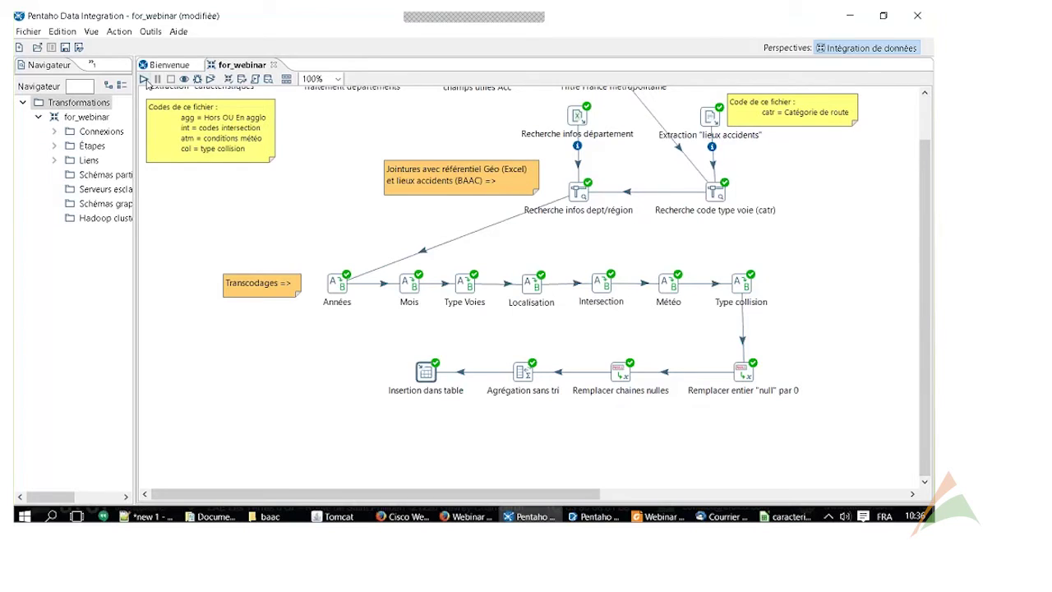
Run the for_webinar transformation with default settings and check its statistics showing 186113 rows inserted
{"action": "left_click", "coordinate": [143, 79]}
{"action": "key", "text": "Return"}
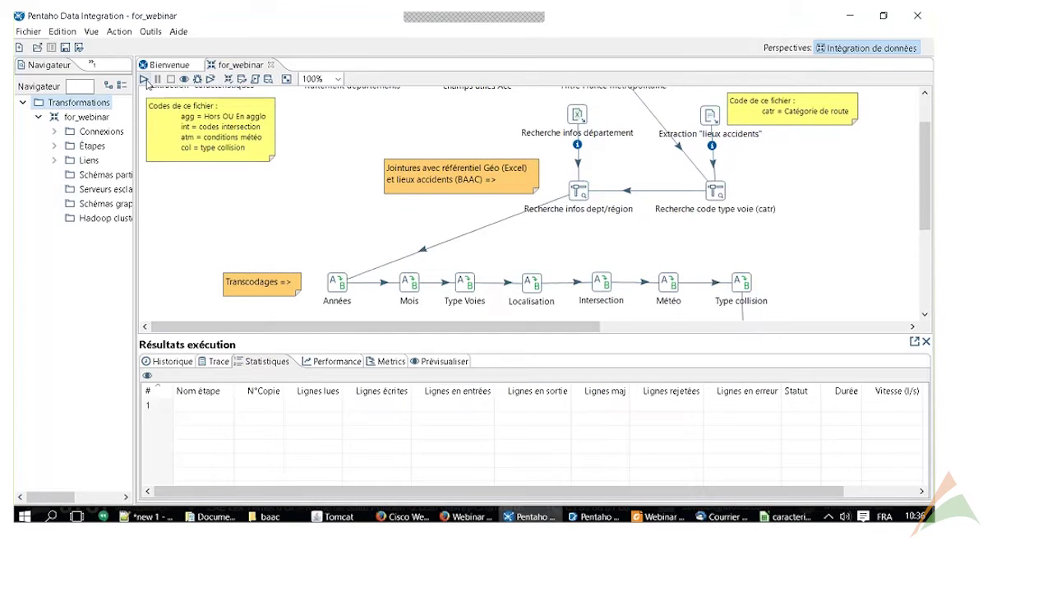
{"action": "scroll", "coordinate": [385, 216], "scroll_direction": "up", "scroll_amount": 2}
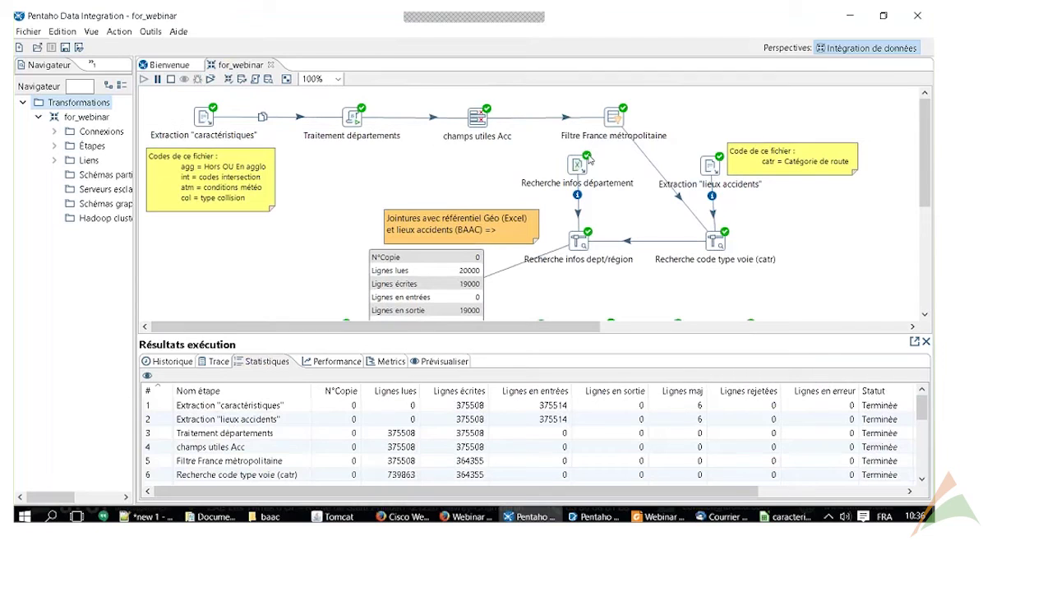
{"action": "scroll", "coordinate": [733, 300], "scroll_direction": "down", "scroll_amount": 5}
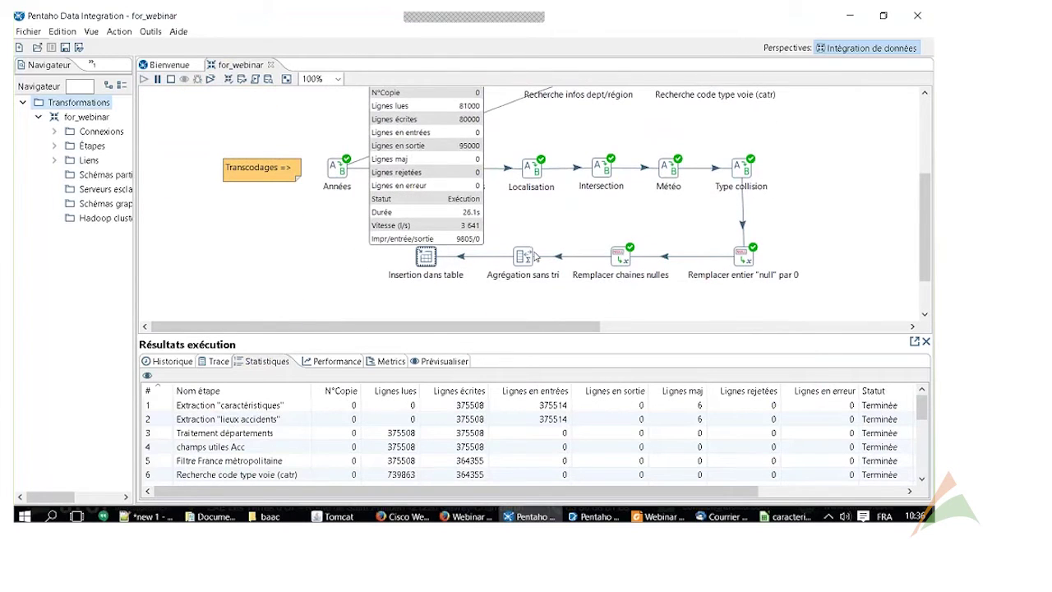
{"action": "mouse_move", "coordinate": [533, 257]}
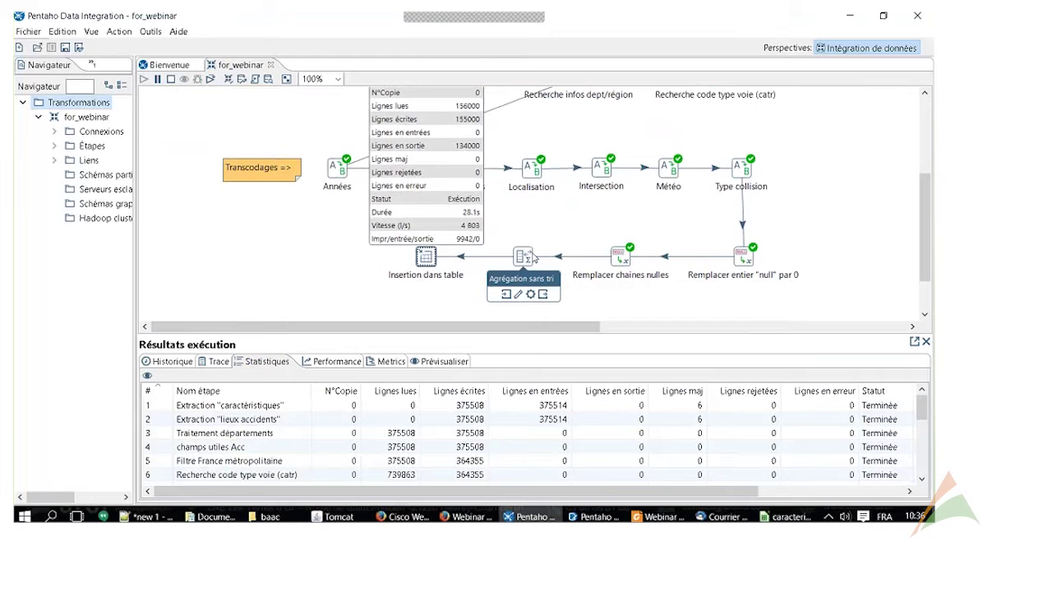
{"action": "mouse_move", "coordinate": [427, 256]}
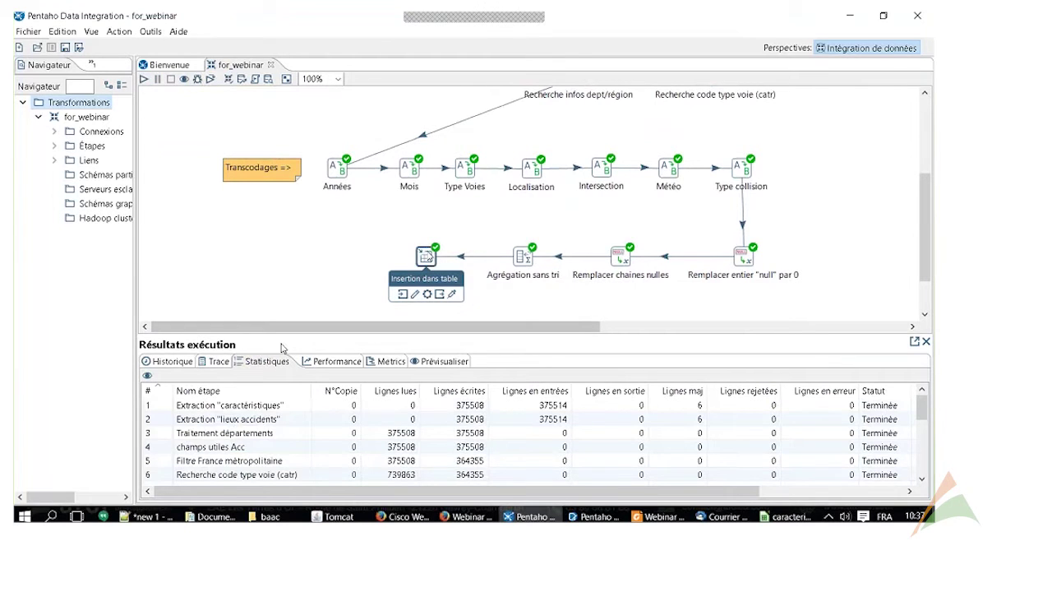
{"action": "scroll", "coordinate": [306, 447], "scroll_direction": "down", "scroll_amount": 3}
{"action": "scroll", "coordinate": [305, 447], "scroll_direction": "down", "scroll_amount": 2}
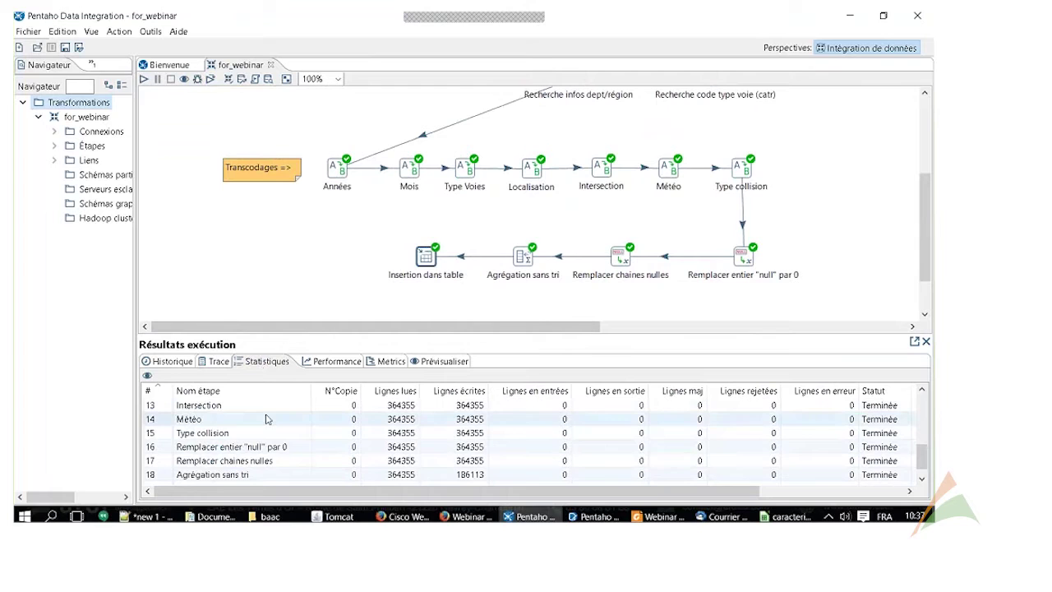
{"action": "scroll", "coordinate": [271, 426], "scroll_direction": "down", "scroll_amount": 1}
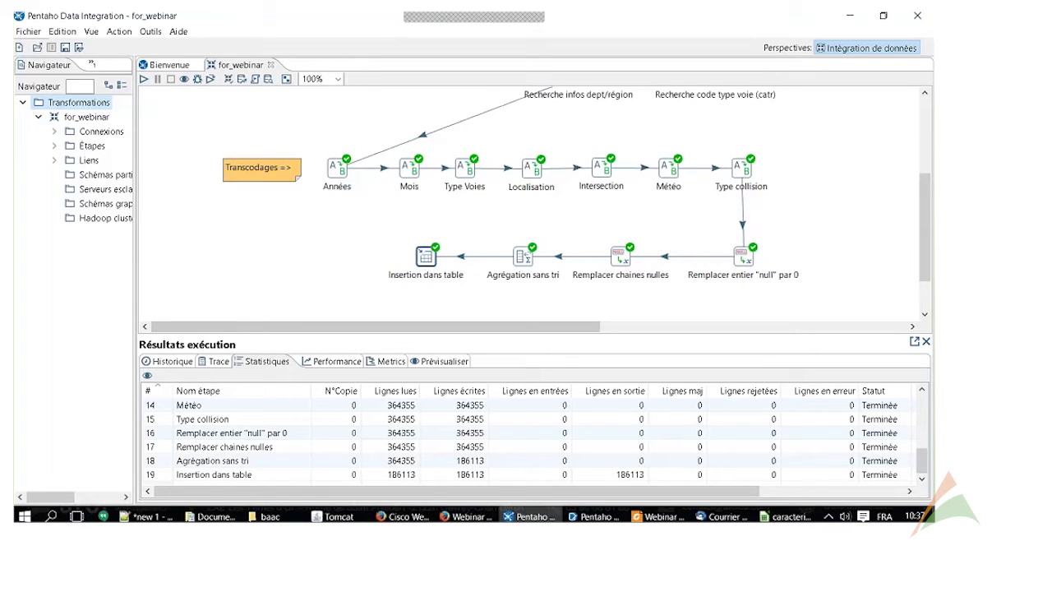
{"action": "left_click", "coordinate": [926, 341]}
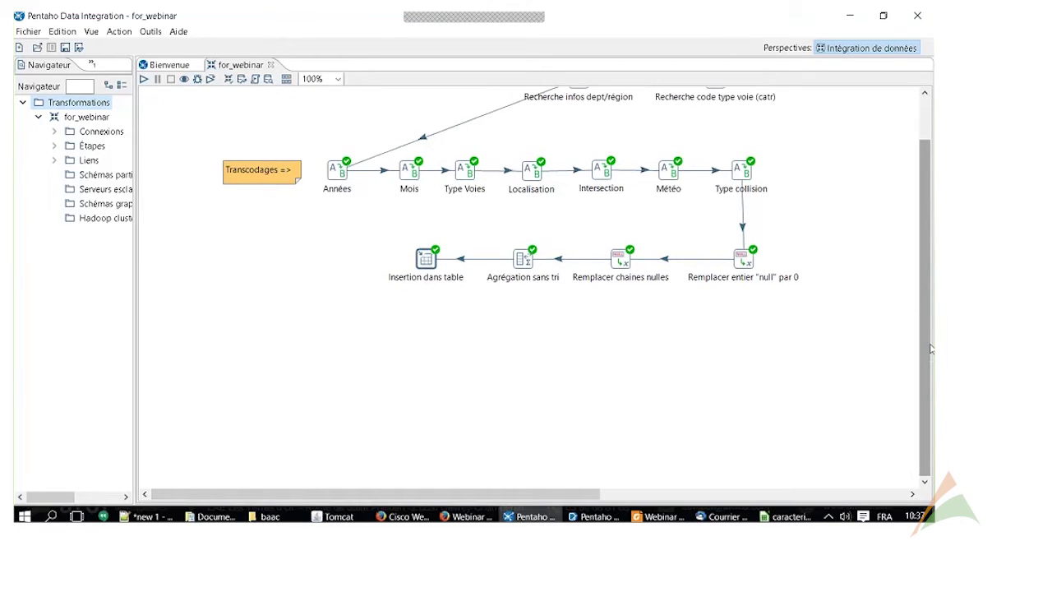
{"action": "scroll", "coordinate": [922, 347], "scroll_direction": "up", "scroll_amount": 4}
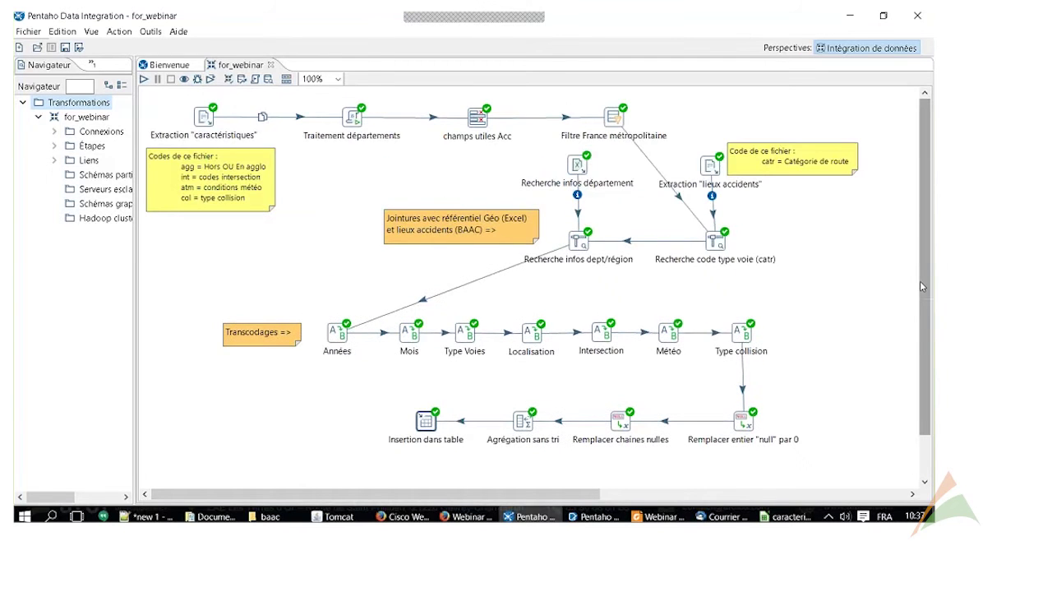
Advance the webinar slideshow to the MODELISATION step, then return to Pentaho Data Integration
{"action": "key", "text": "alt+Tab"}
{"action": "key", "text": "alt+Tab"}
{"action": "key", "text": "alt+Tab"}
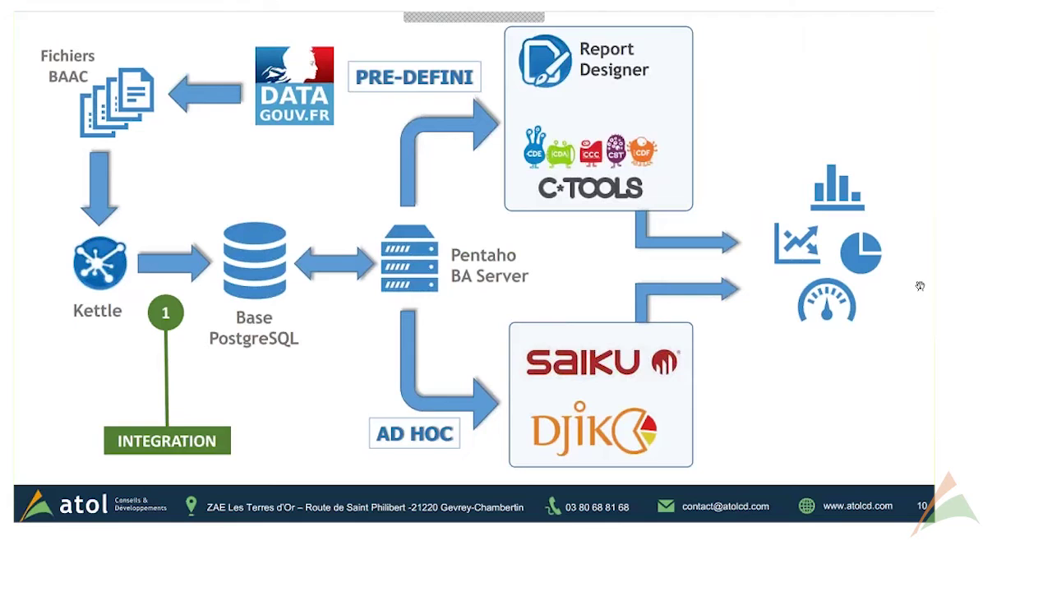
{"action": "key", "text": "Right"}
{"action": "key", "text": "Right"}
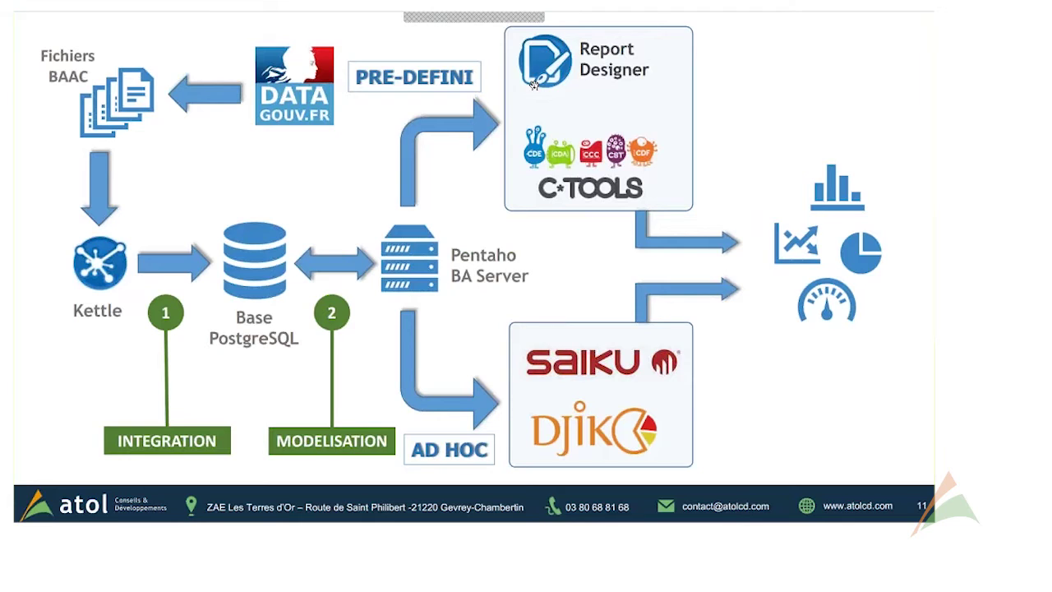
{"action": "key", "text": "alt+Tab"}
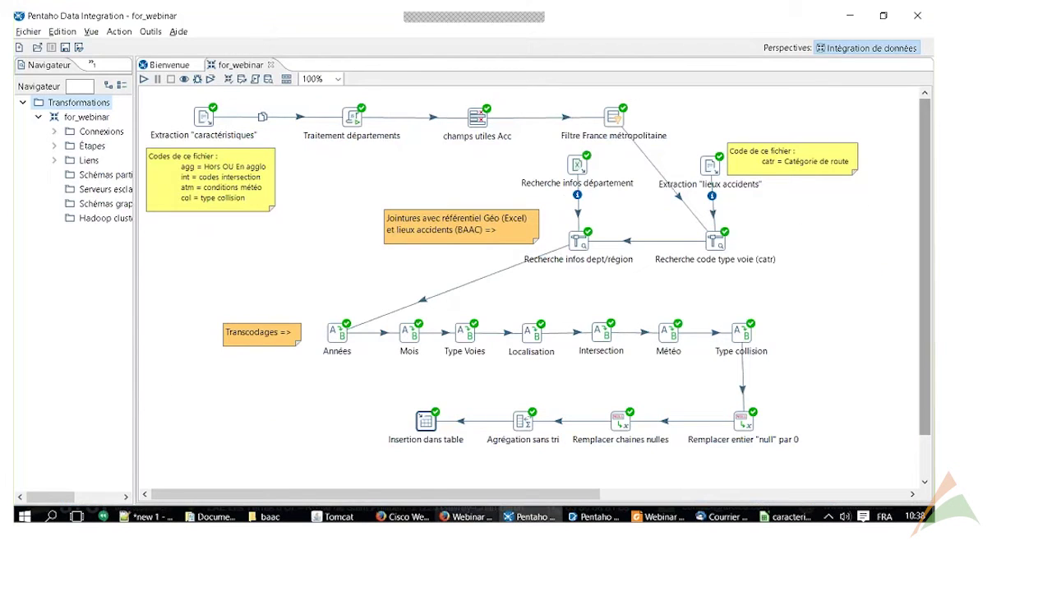
Load the Pentaho User Console at localhost:8080 in Firefox
{"action": "key", "text": "alt+Tab"}
{"action": "left_click", "coordinate": [148, 63]}
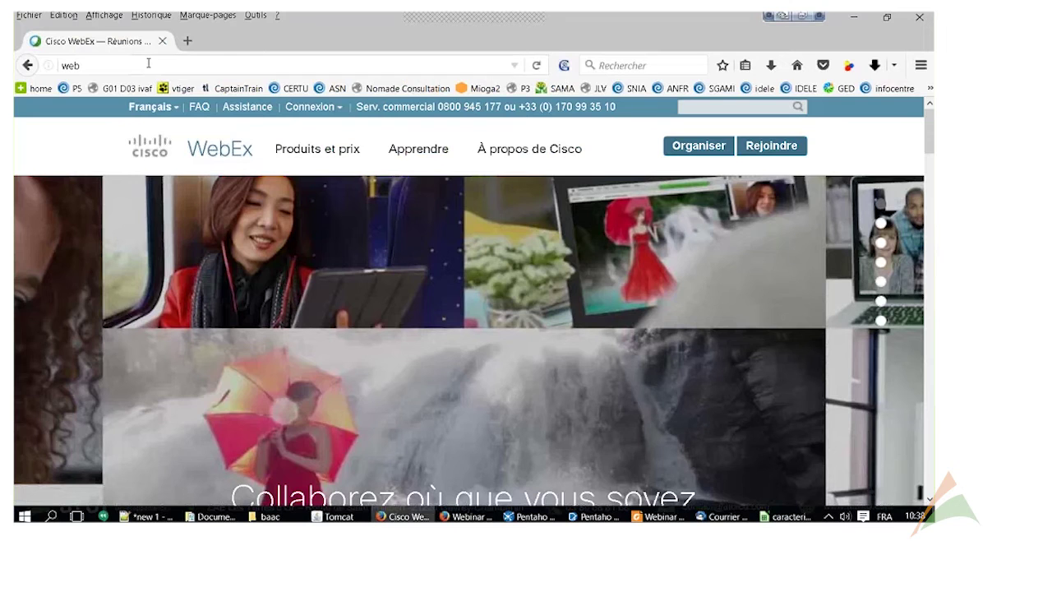
{"action": "type", "text": "localhost/"}
{"action": "key", "text": "End"}
{"action": "type", "text": ":8080"}
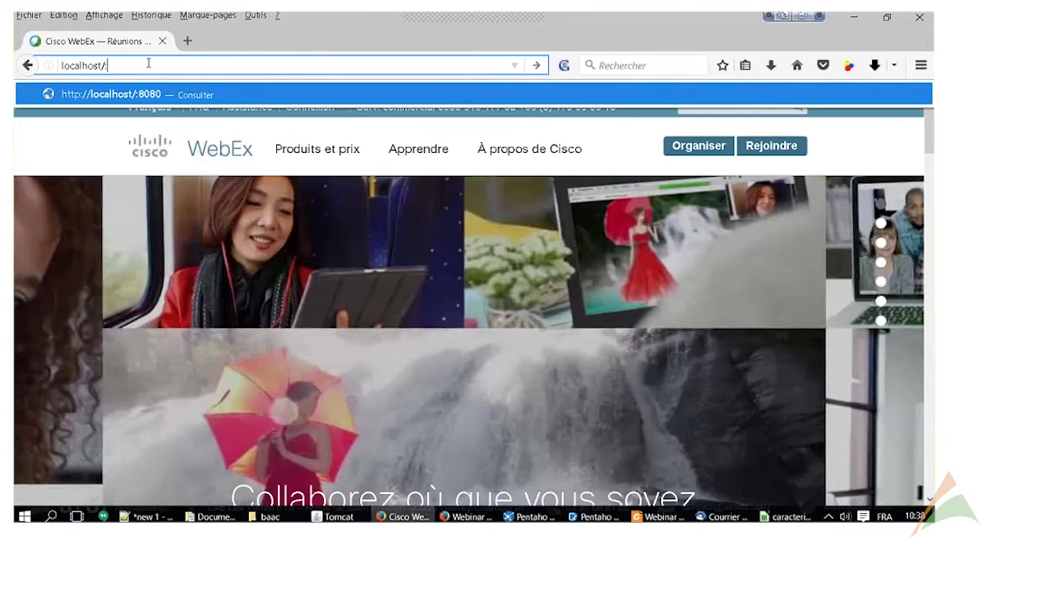
{"action": "key", "text": "BackSpace"}
{"action": "key", "text": "BackSpace"}
{"action": "key", "text": "BackSpace"}
{"action": "key", "text": "BackSpace"}
{"action": "key", "text": "BackSpace"}
{"action": "key", "text": "BackSpace"}
{"action": "type", "text": ":8080"}
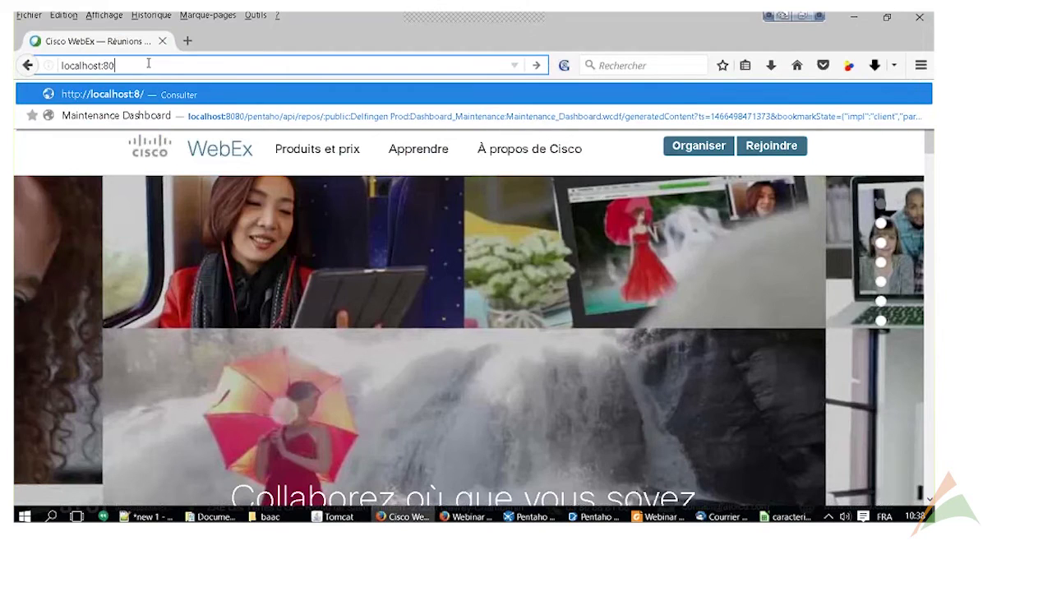
{"action": "key", "text": "Return"}
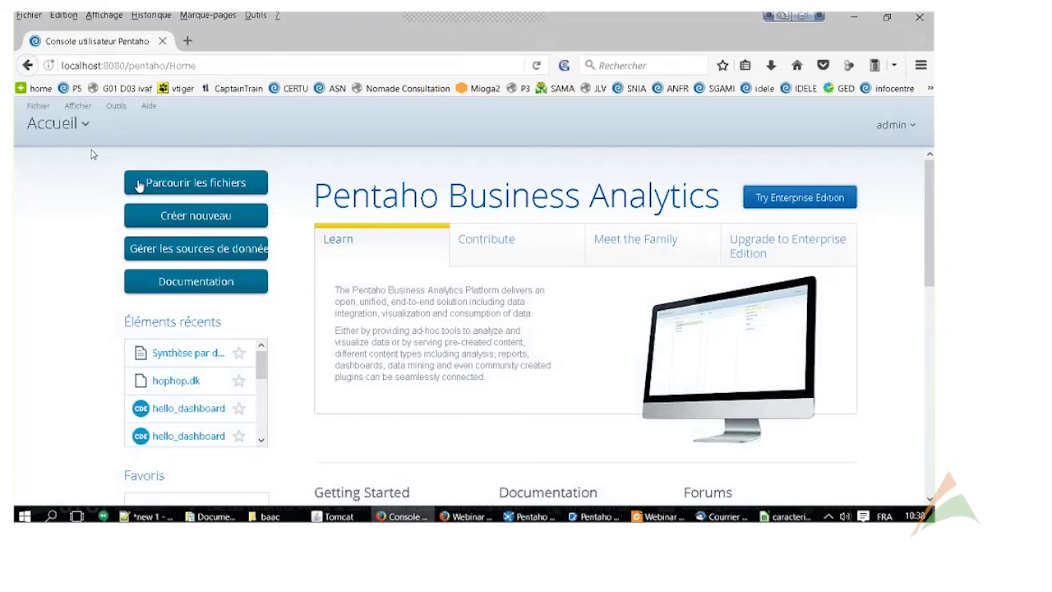
Open the data source manager and start a new data source
{"action": "left_click", "coordinate": [167, 258]}
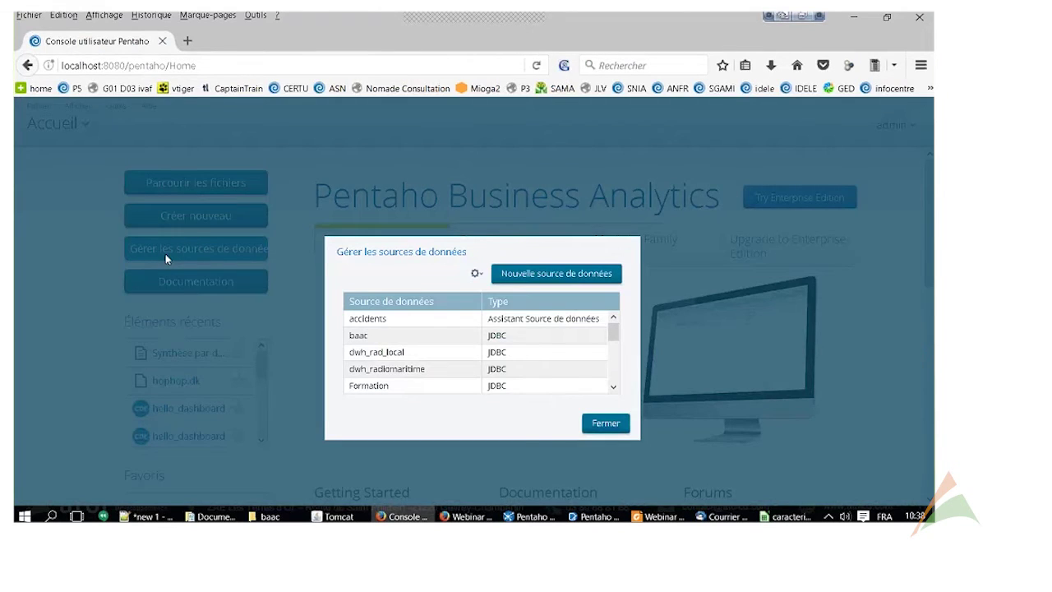
{"action": "left_click_drag", "start_coordinate": [509, 250], "coordinate": [495, 163]}
{"action": "left_click", "coordinate": [541, 181]}
Name the data source 'webinar', using Database Table(s) from baac for Reporting and Analysis
{"action": "type", "text": "webinar"}
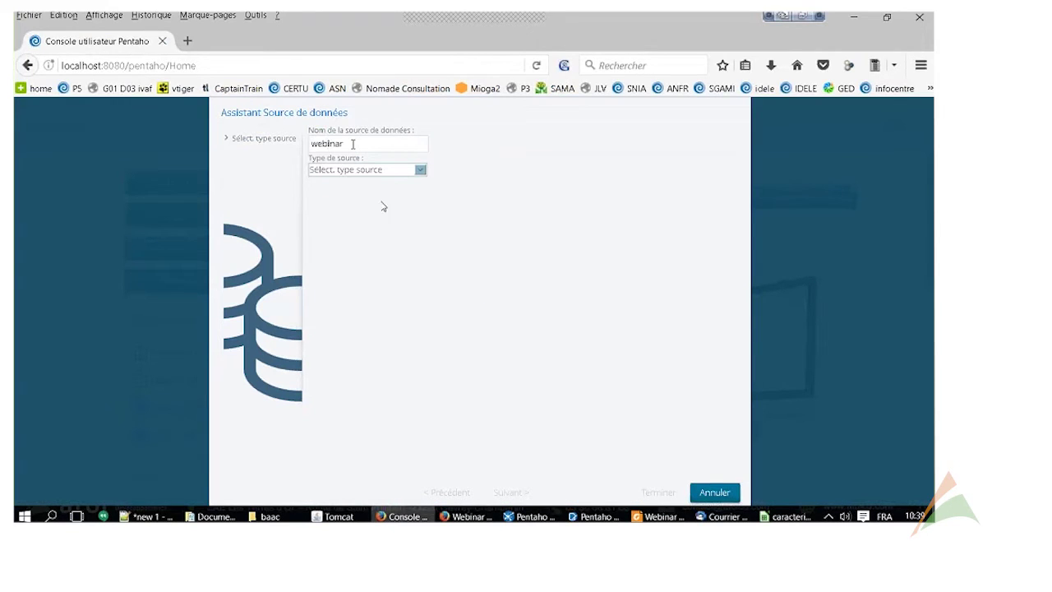
{"action": "left_click", "coordinate": [420, 171]}
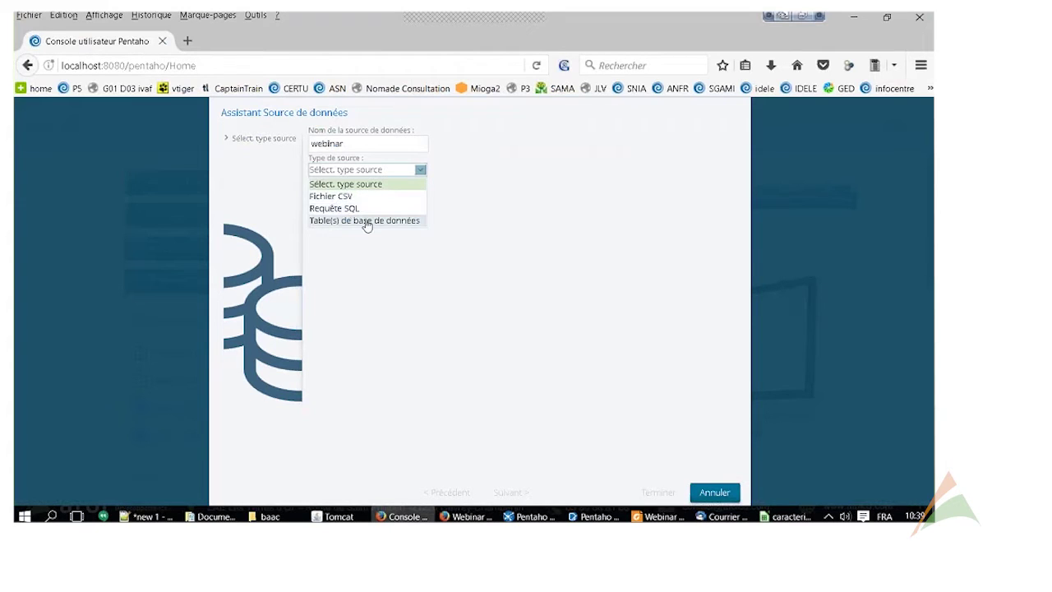
{"action": "left_click", "coordinate": [365, 221]}
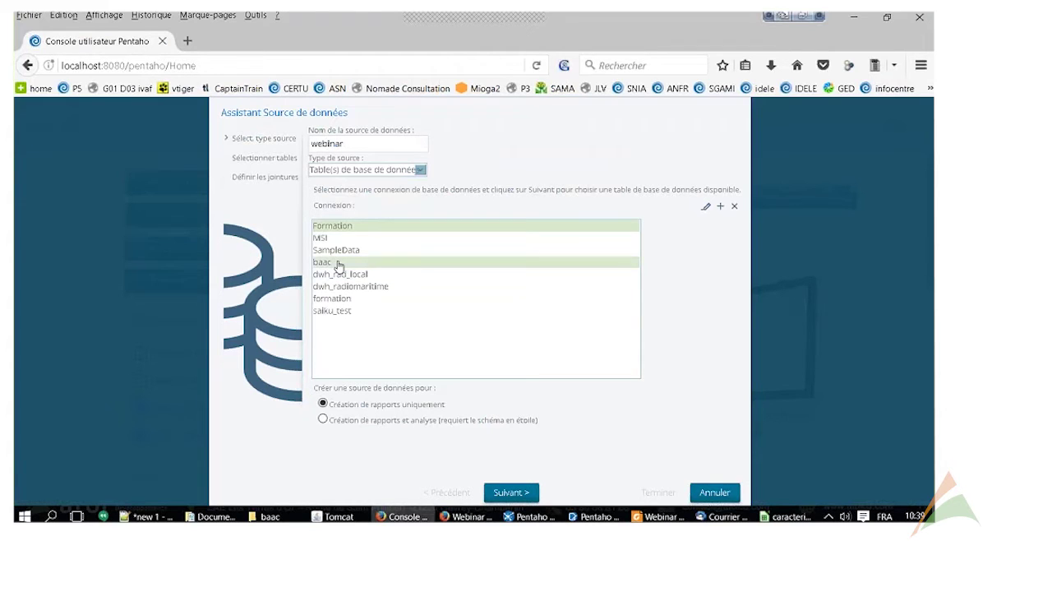
{"action": "left_click", "coordinate": [339, 263]}
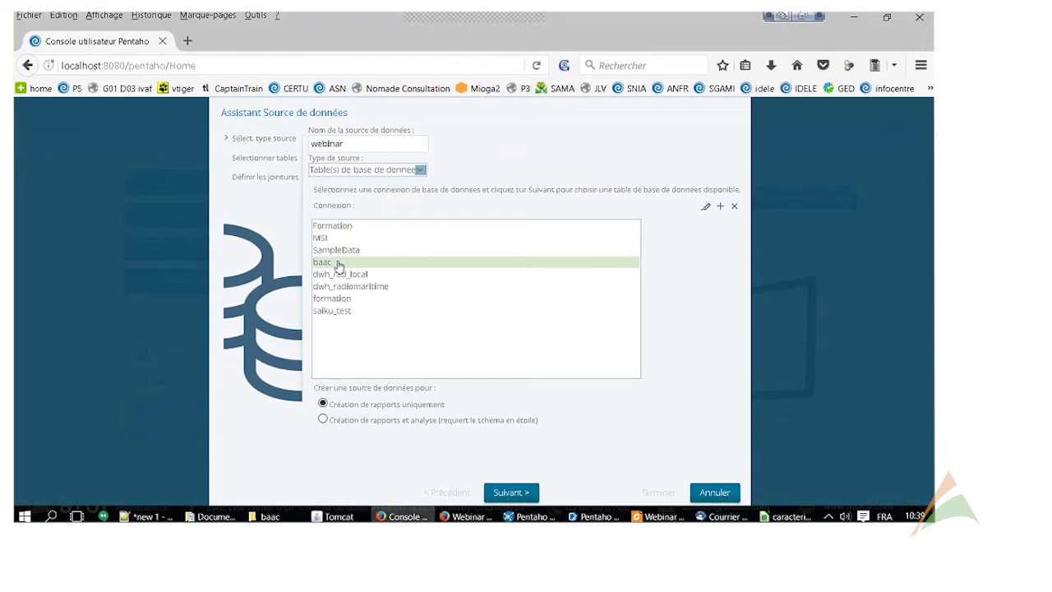
{"action": "left_click", "coordinate": [323, 420]}
{"action": "left_click", "coordinate": [511, 492]}
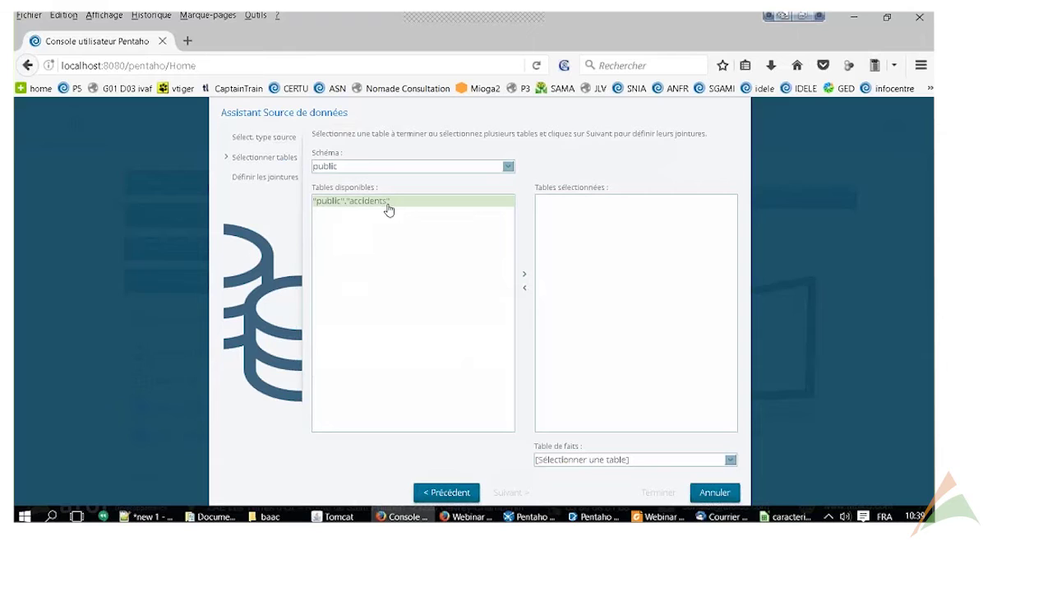
Add public.accidents, set it as the fact table, and finish the wizard
{"action": "left_click", "coordinate": [523, 274]}
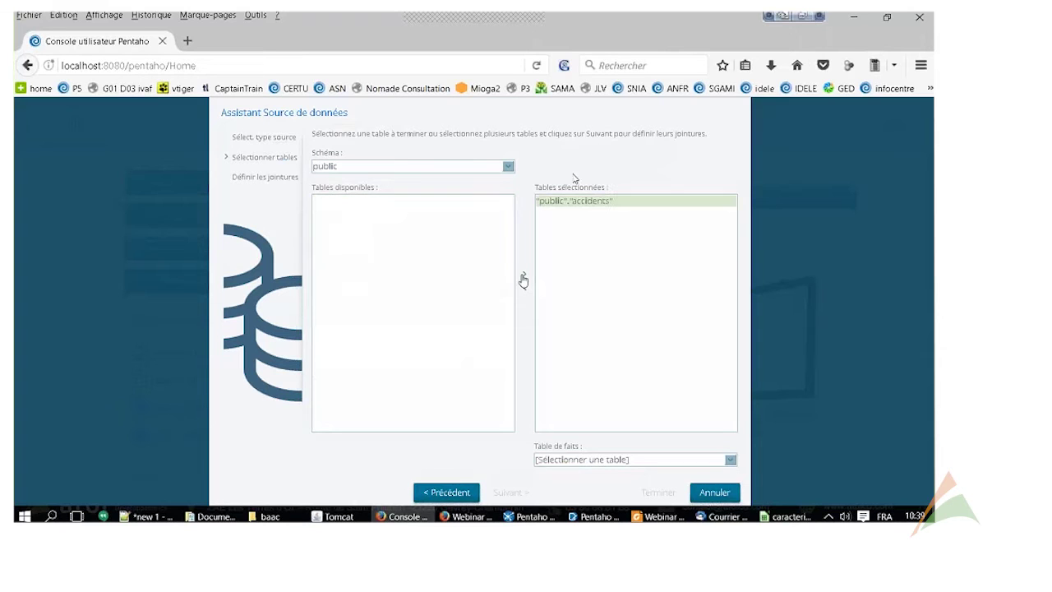
{"action": "left_click", "coordinate": [730, 461]}
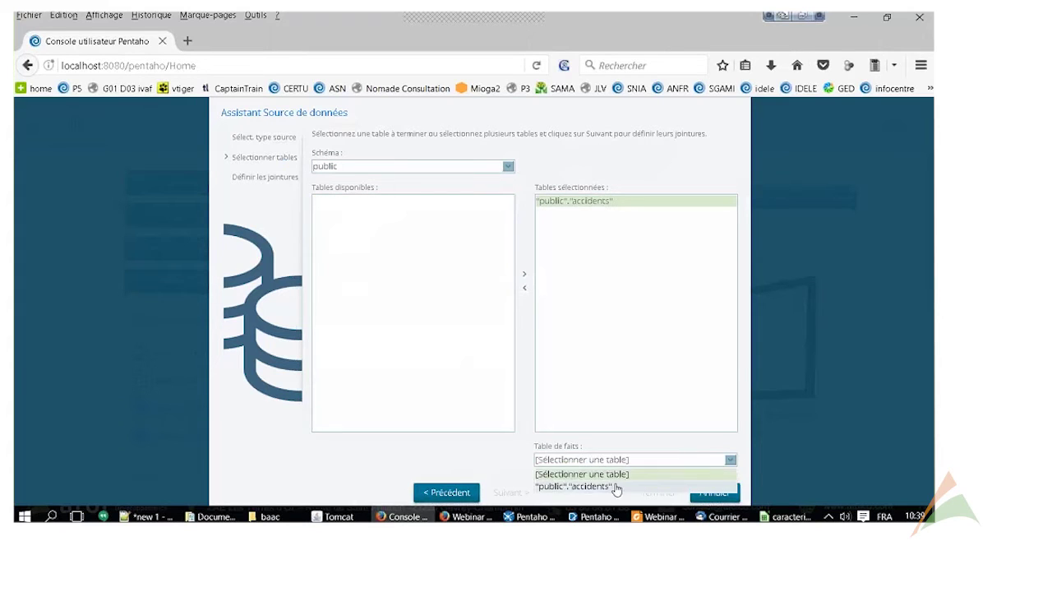
{"action": "left_click", "coordinate": [695, 486]}
{"action": "left_click", "coordinate": [660, 493]}
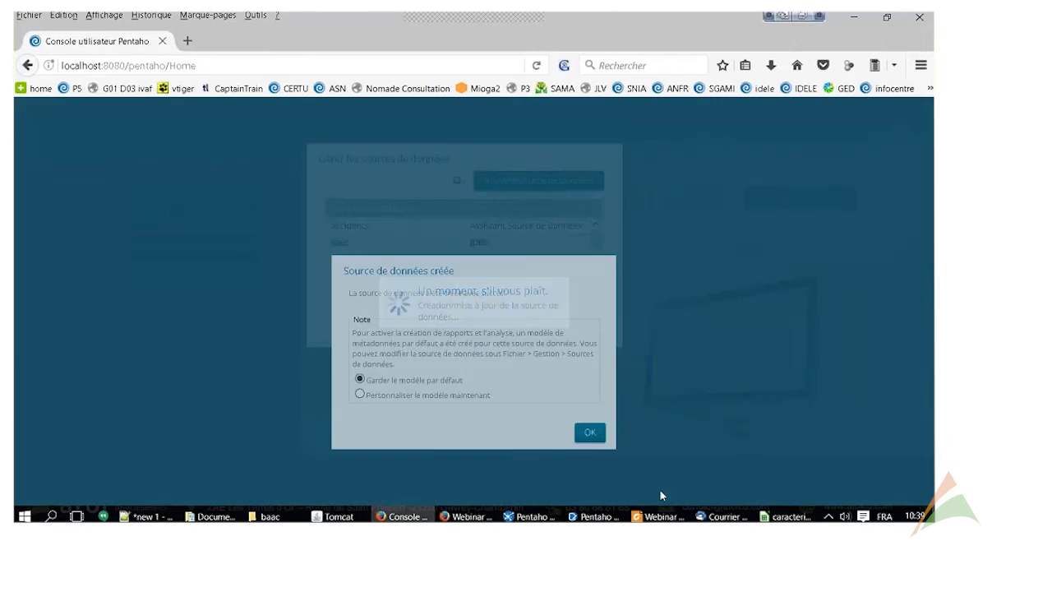
Choose 'Customize model now', open the model editor, and confirm clearing the default model
{"action": "left_click", "coordinate": [360, 394]}
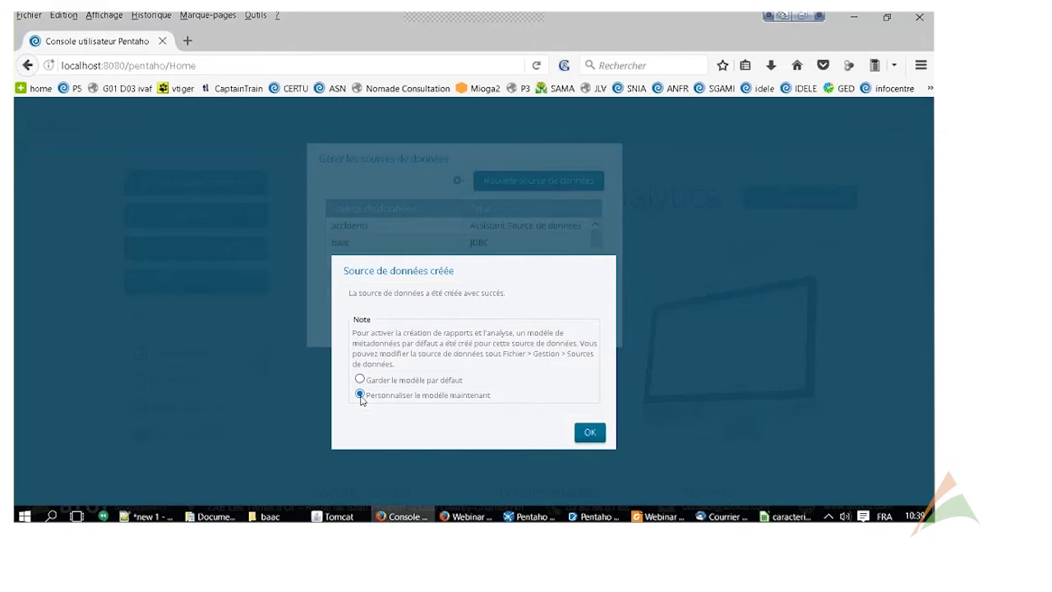
{"action": "left_click_drag", "start_coordinate": [465, 271], "coordinate": [450, 161]}
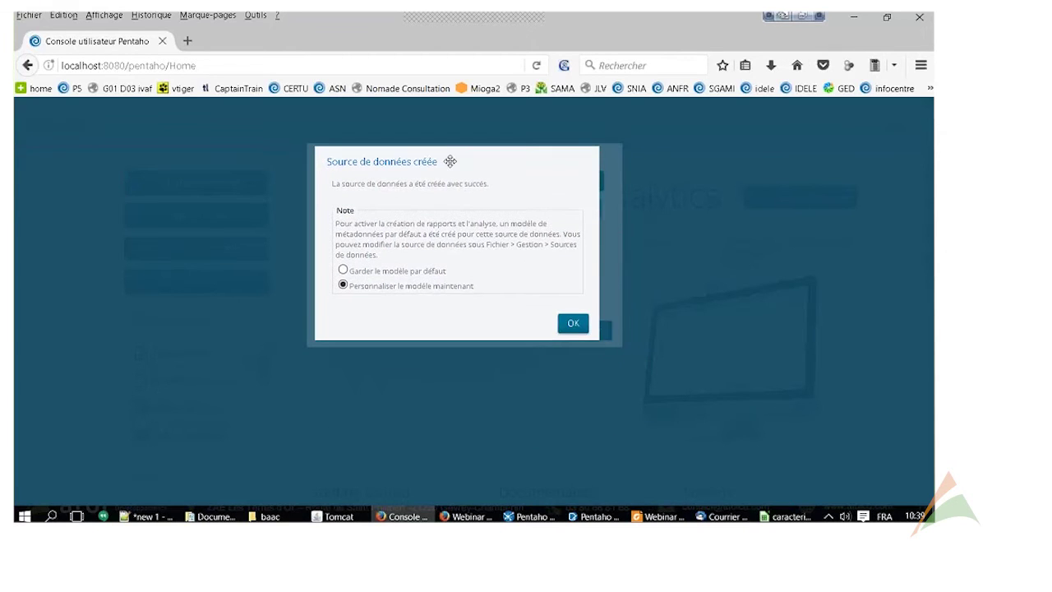
{"action": "left_click", "coordinate": [573, 325]}
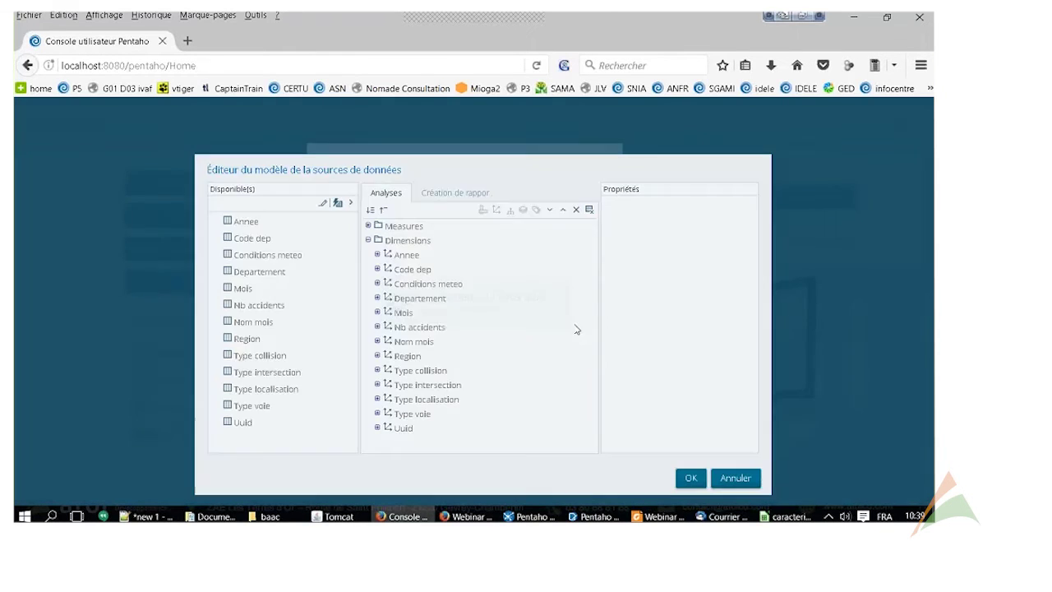
{"action": "left_click", "coordinate": [590, 210]}
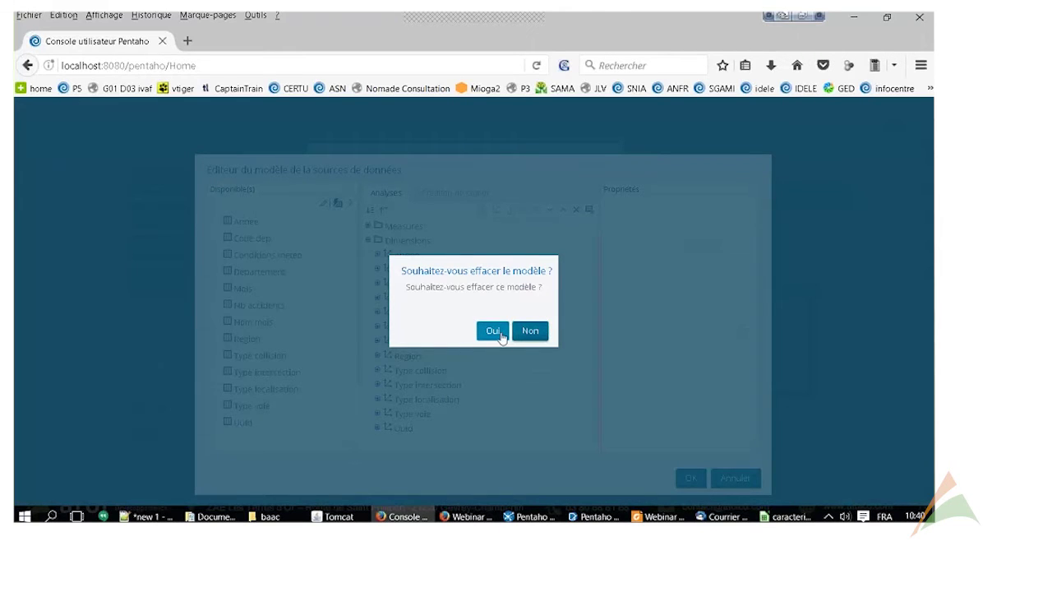
{"action": "left_click", "coordinate": [493, 331]}
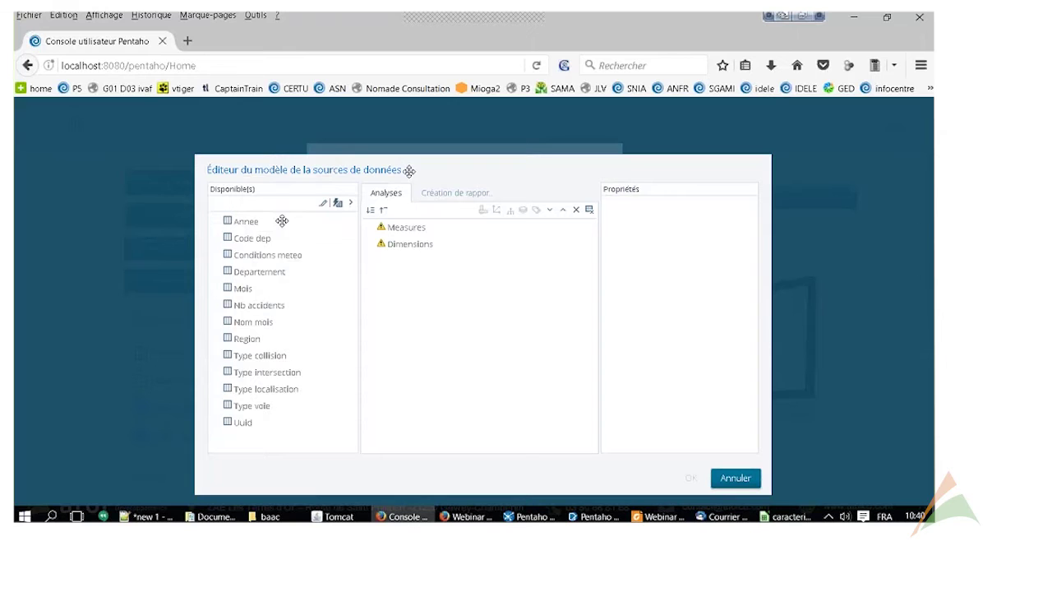
Add Nb accidents as measure and Annee/Mois, Conditions meteo, Departement/Region as dimensions
{"action": "left_click_drag", "start_coordinate": [409, 170], "coordinate": [400, 145]}
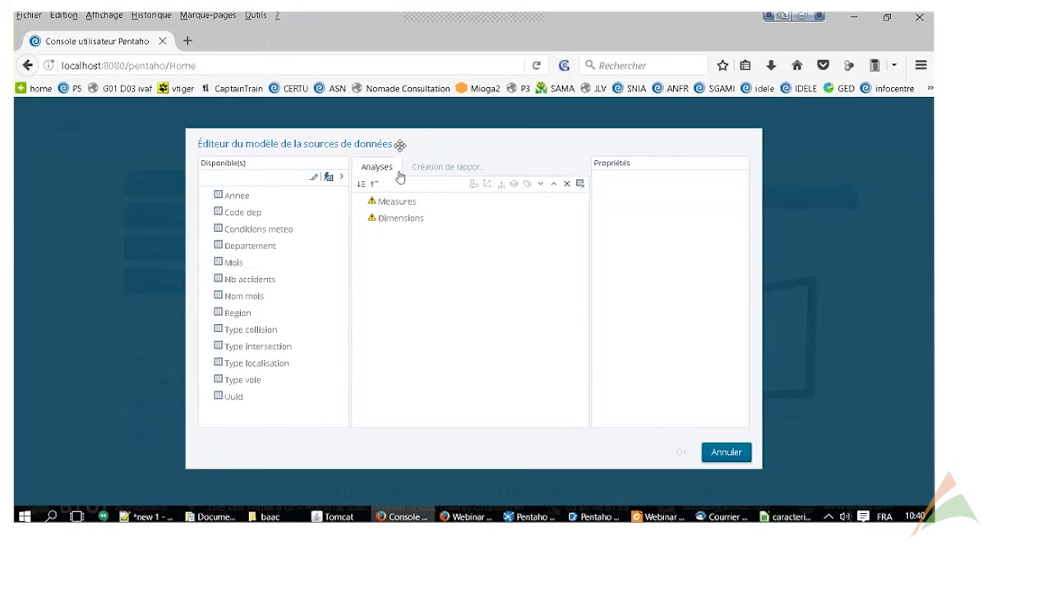
{"action": "left_click_drag", "start_coordinate": [231, 281], "coordinate": [404, 203]}
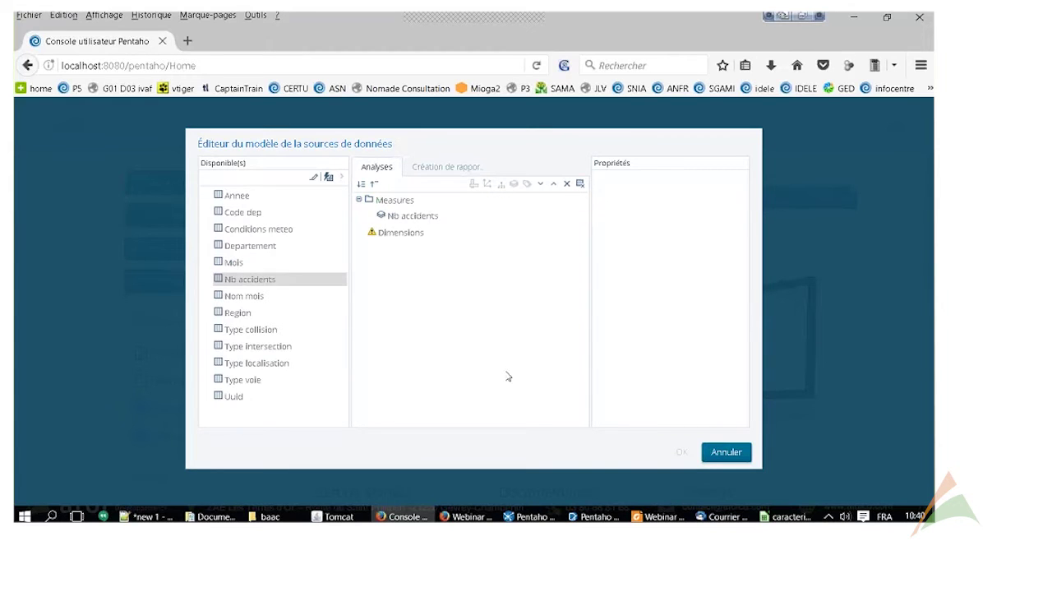
{"action": "left_click_drag", "start_coordinate": [279, 197], "coordinate": [396, 234]}
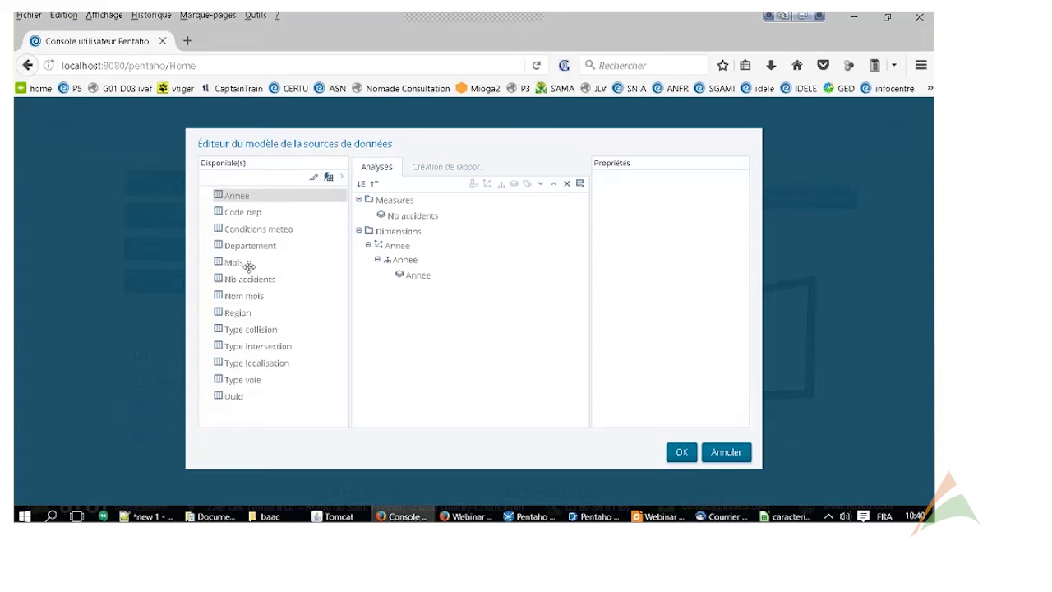
{"action": "left_click_drag", "start_coordinate": [245, 263], "coordinate": [421, 283]}
{"action": "left_click_drag", "start_coordinate": [249, 229], "coordinate": [403, 234]}
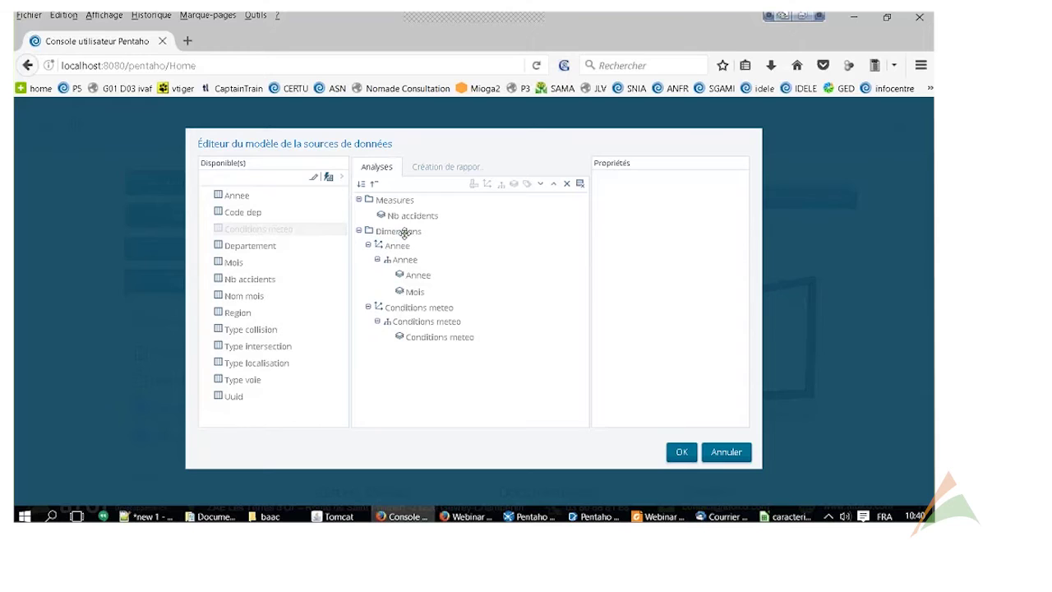
{"action": "left_click_drag", "start_coordinate": [269, 245], "coordinate": [403, 231]}
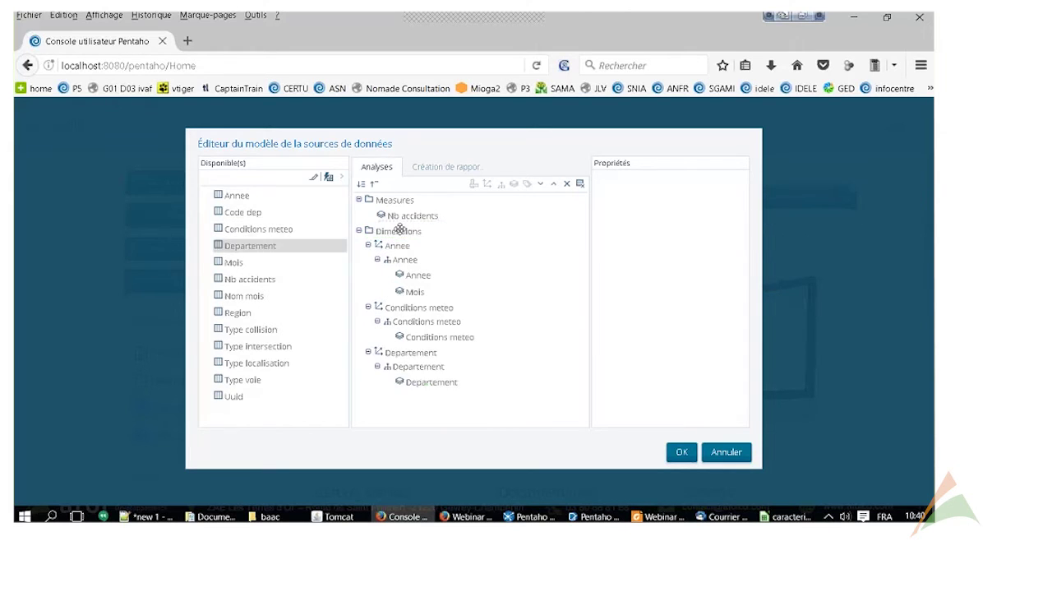
{"action": "left_click_drag", "start_coordinate": [253, 312], "coordinate": [455, 379]}
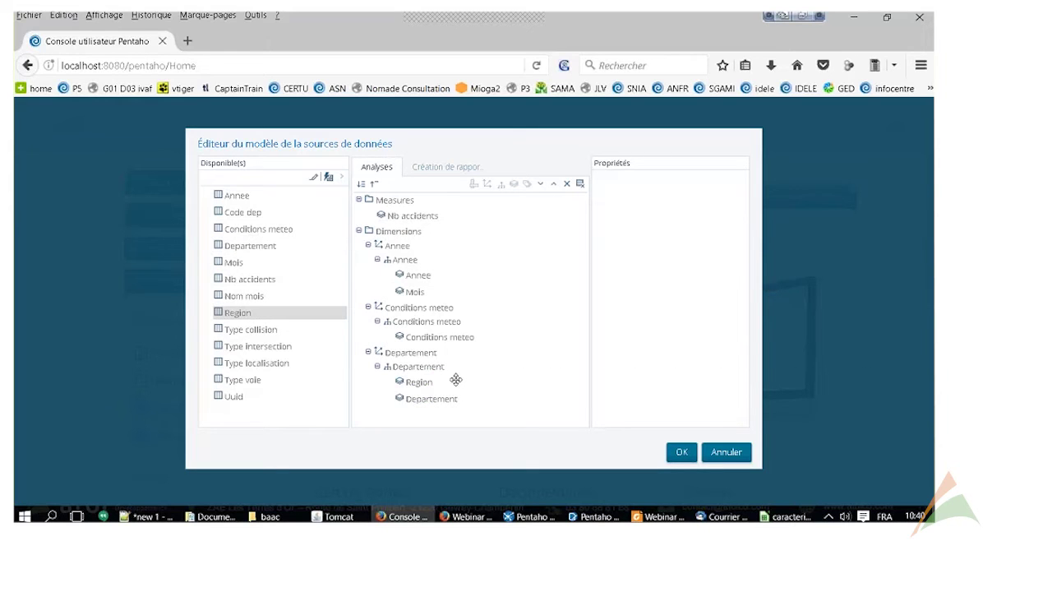
Add Type collision as a dimension, collapse the existing dimensions, and delete the duplicate
{"action": "left_click_drag", "start_coordinate": [251, 329], "coordinate": [370, 239]}
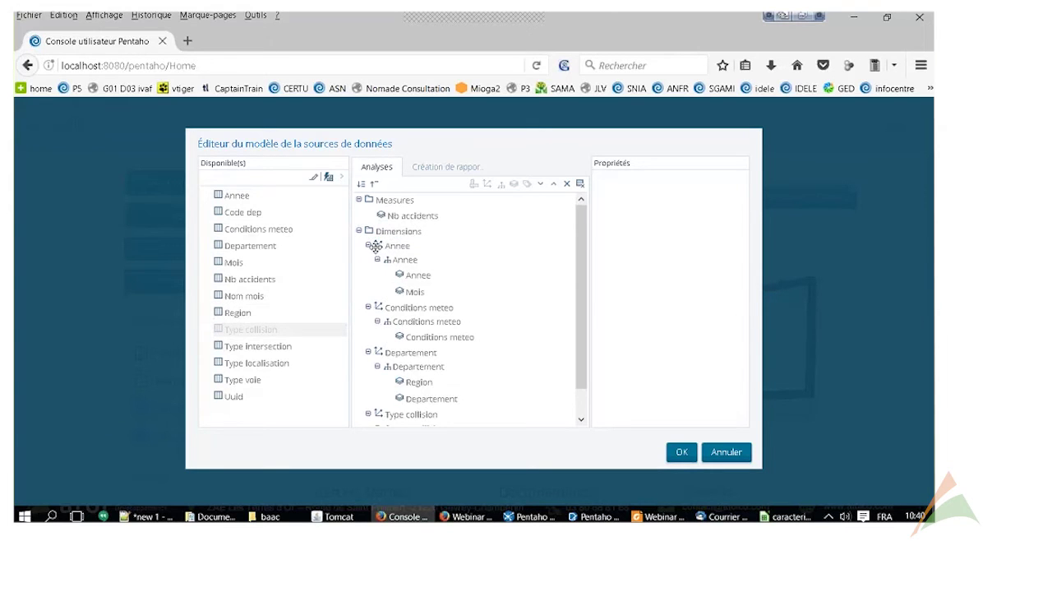
{"action": "left_click", "coordinate": [368, 245]}
{"action": "left_click", "coordinate": [369, 259]}
{"action": "left_click", "coordinate": [368, 274]}
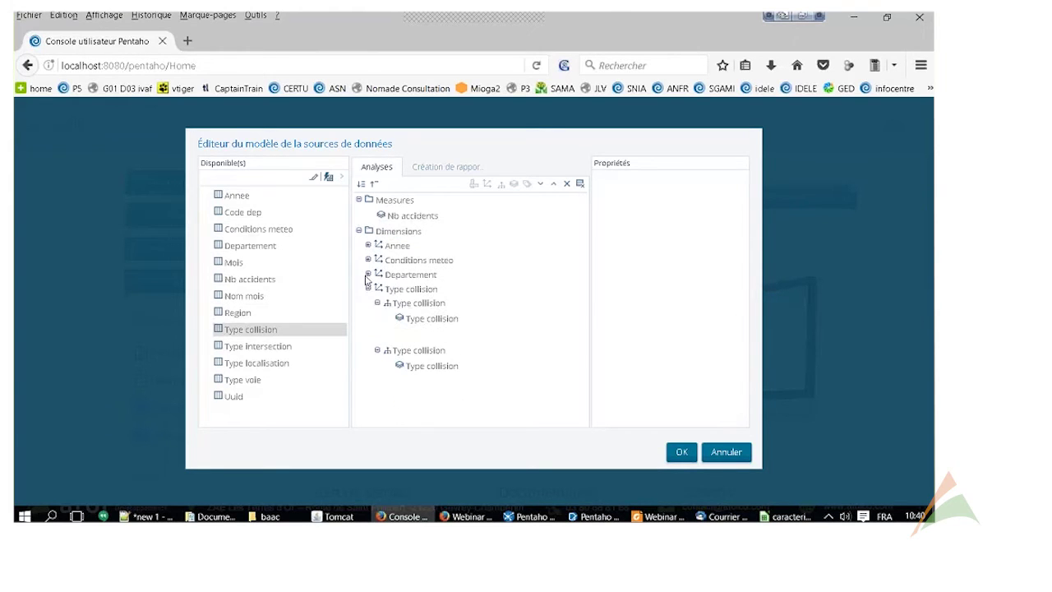
{"action": "key", "text": "Delete"}
Add Type intersection, Type localisation and Type voie dimensions, collapsing each node
{"action": "left_click_drag", "start_coordinate": [257, 346], "coordinate": [347, 232]}
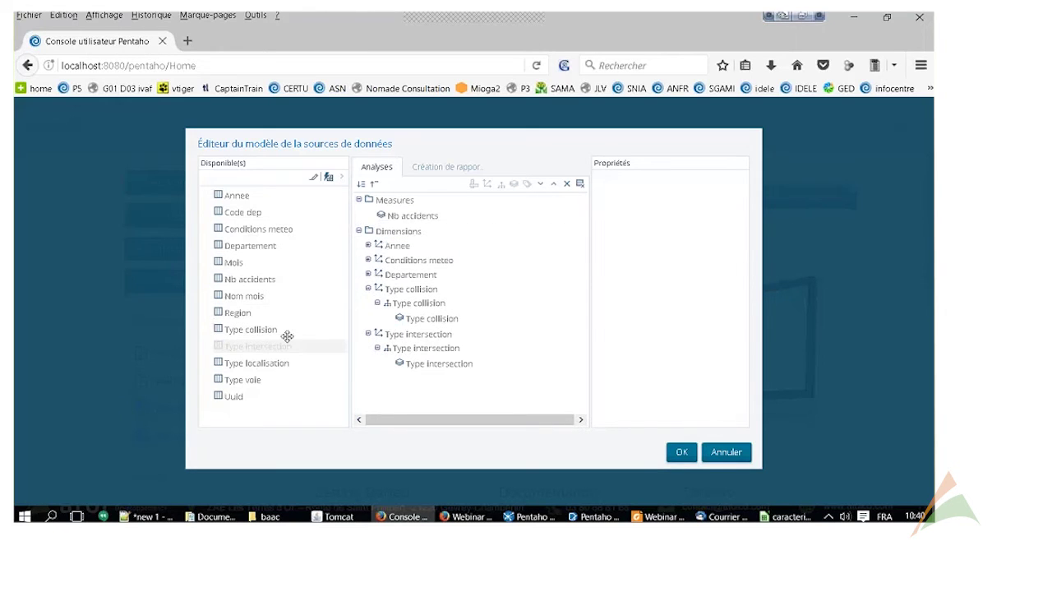
{"action": "left_click_drag", "start_coordinate": [258, 362], "coordinate": [348, 232]}
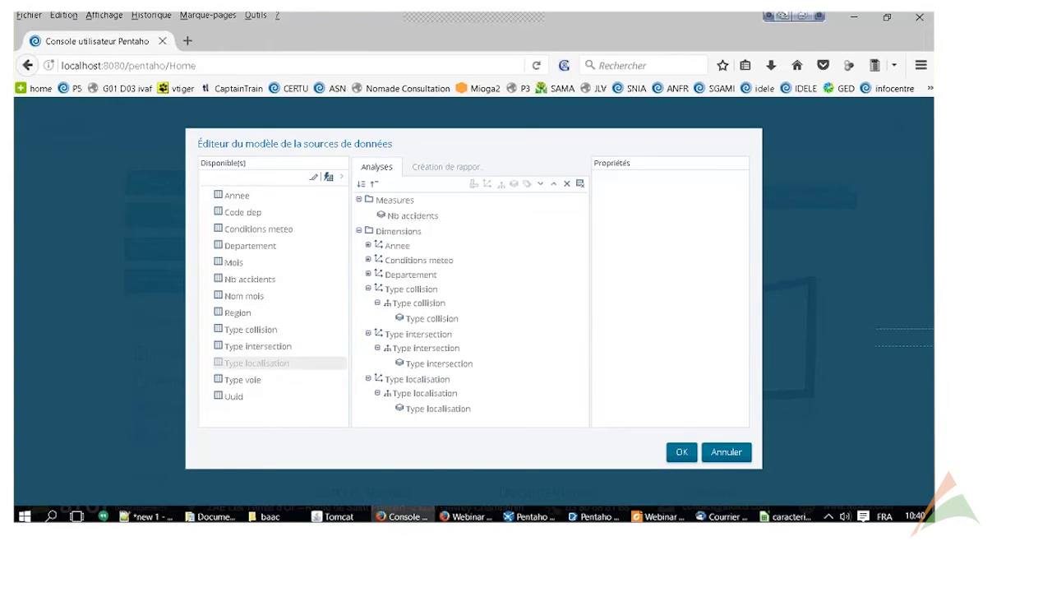
{"action": "left_click", "coordinate": [368, 288]}
{"action": "left_click", "coordinate": [368, 303]}
{"action": "left_click", "coordinate": [368, 318]}
{"action": "left_click_drag", "start_coordinate": [247, 381], "coordinate": [399, 233]}
{"action": "left_click", "coordinate": [369, 332]}
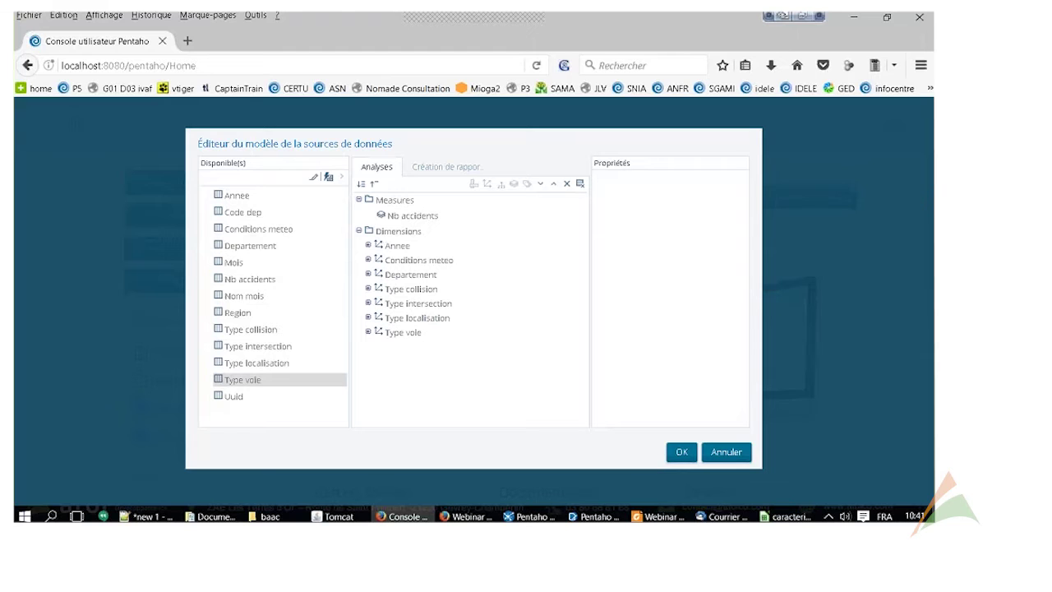
{"action": "left_click", "coordinate": [402, 216]}
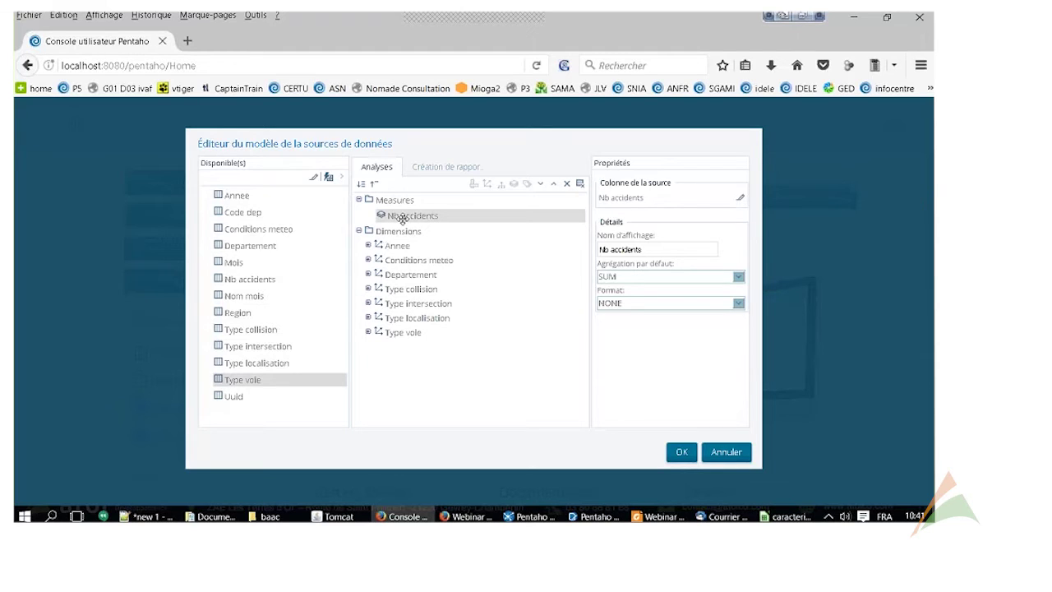
Keep SUM aggregation for Nb accidents, set format #,###;(#,###), and save the model
{"action": "left_click_drag", "start_coordinate": [642, 249], "coordinate": [587, 248]}
{"action": "left_click", "coordinate": [672, 250]}
{"action": "left_click", "coordinate": [739, 279]}
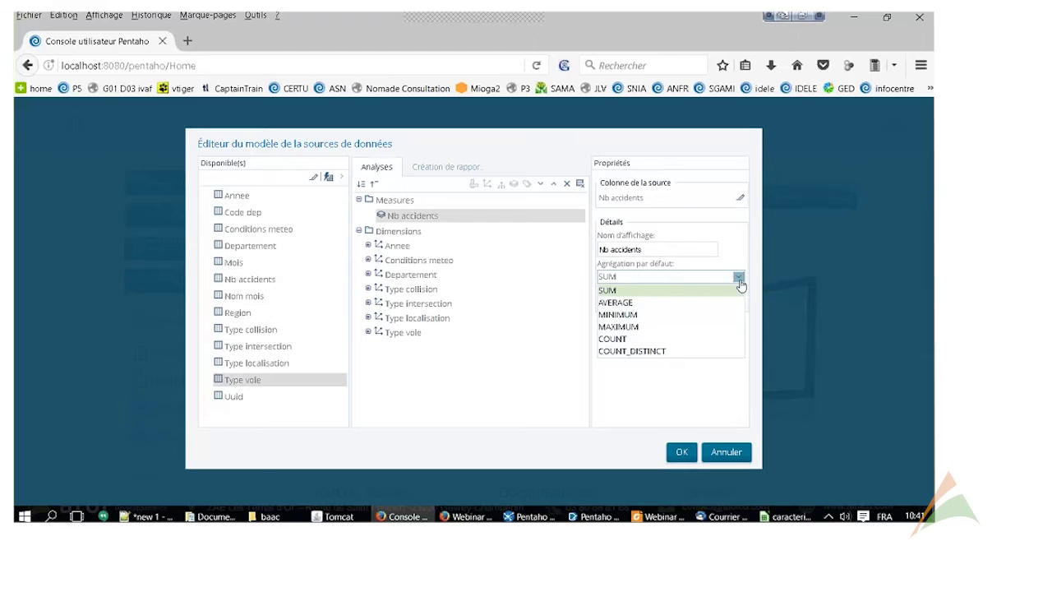
{"action": "left_click", "coordinate": [738, 303]}
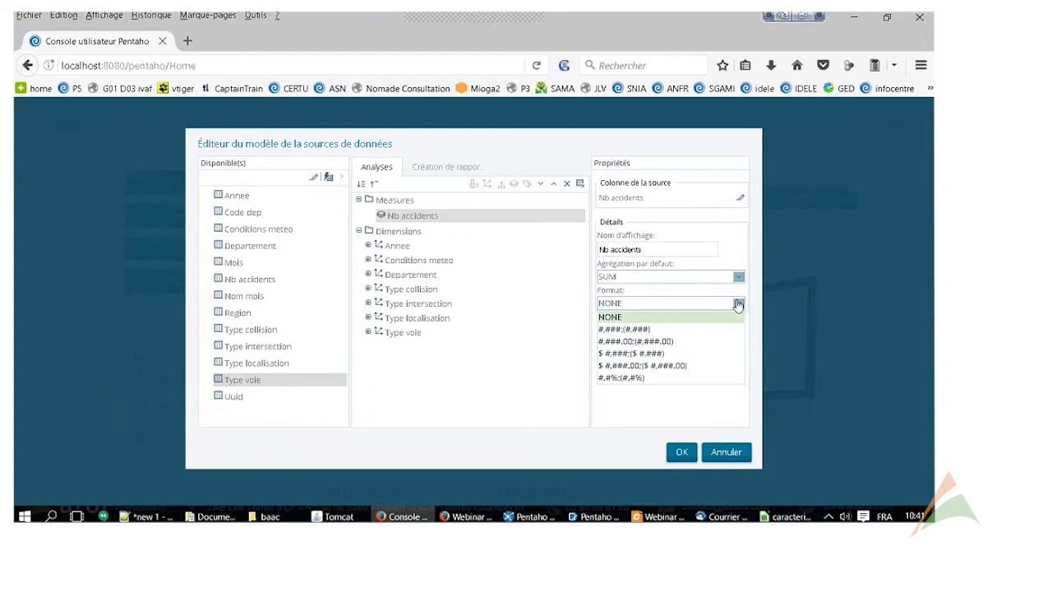
{"action": "left_click", "coordinate": [637, 329]}
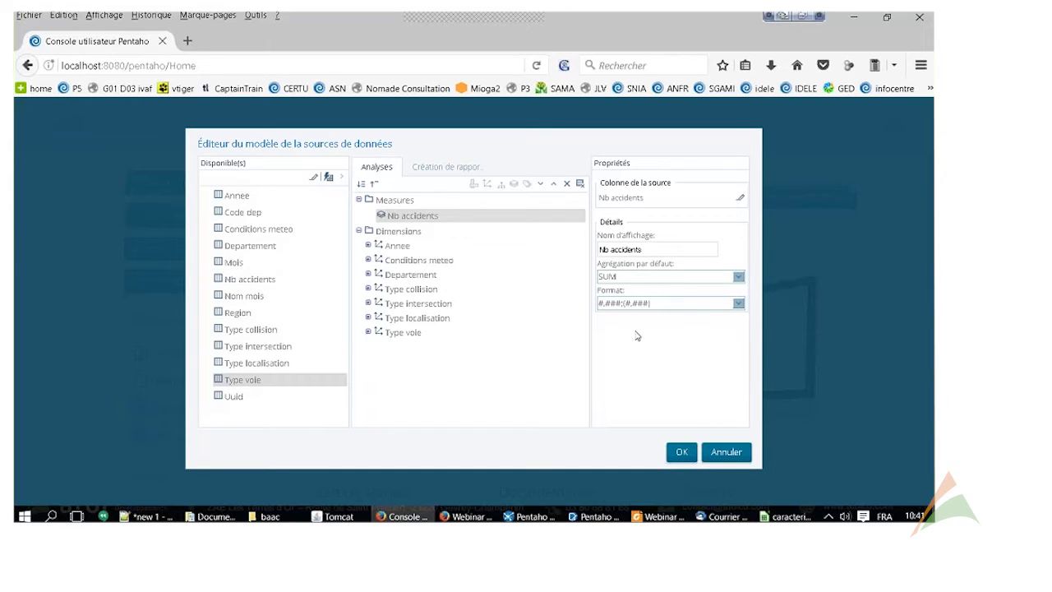
{"action": "left_click", "coordinate": [682, 452]}
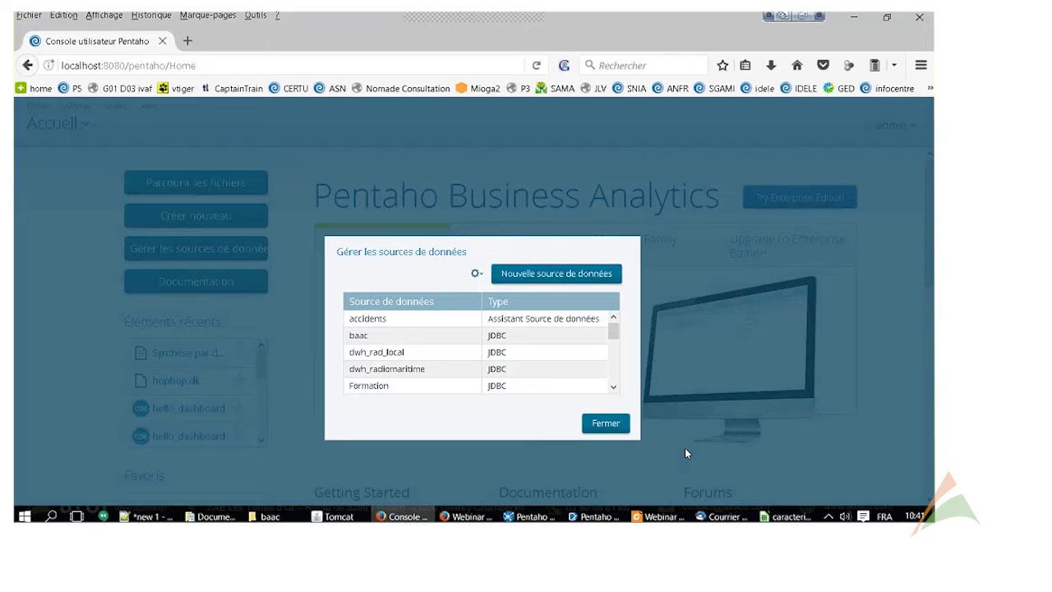
Switch to the Webinar 15 Decembre slides PDF in Foxit Reader
{"action": "key", "text": "alt+Tab"}
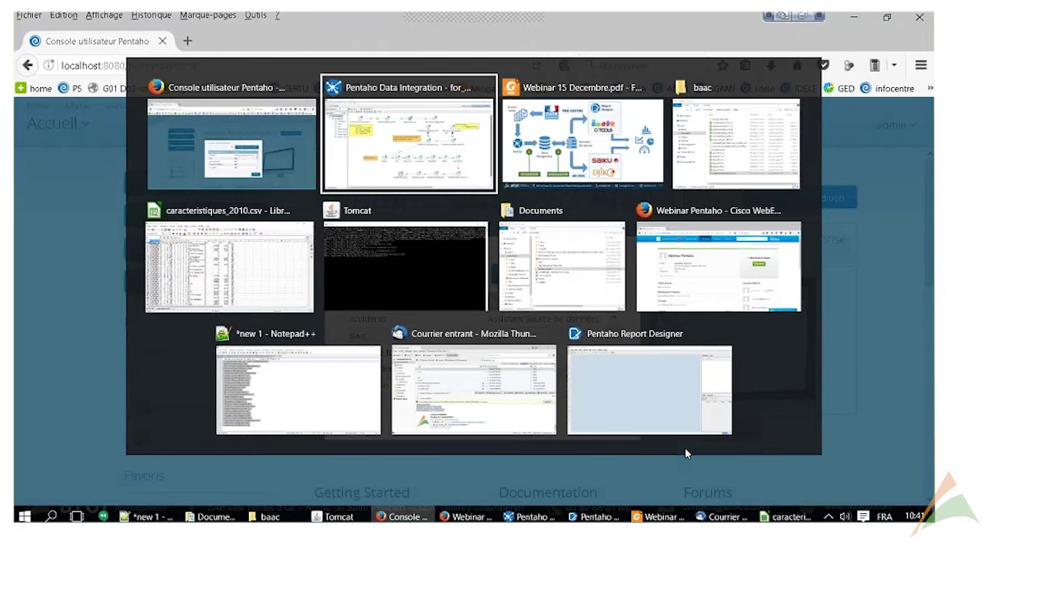
{"action": "key", "text": "alt+Tab"}
{"action": "key", "text": "Tab"}
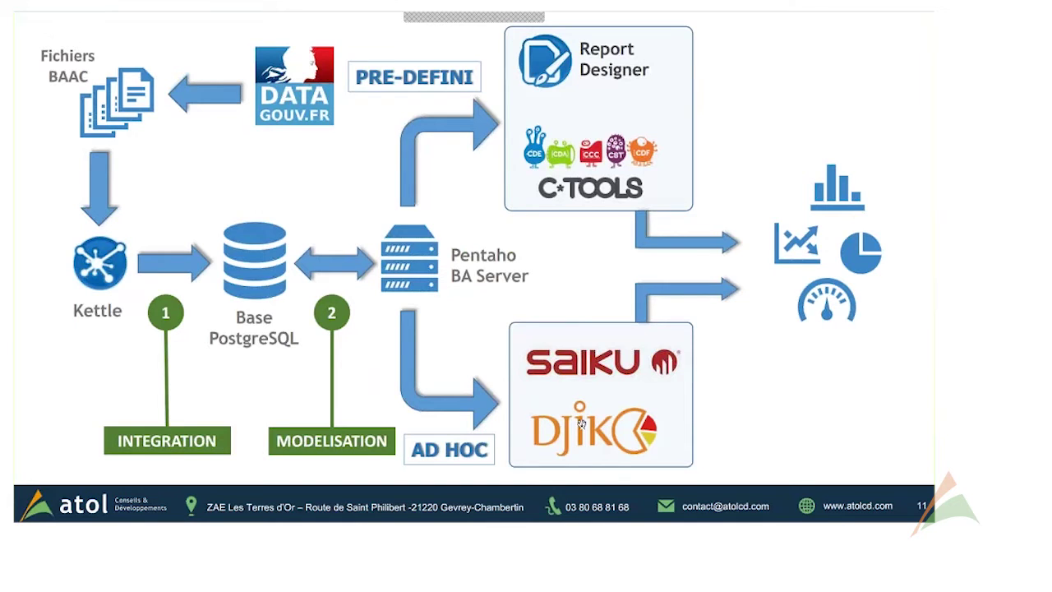
Advance to the Rapports PDF slide, then switch to Pentaho Report Designer
{"action": "key", "text": "Right"}
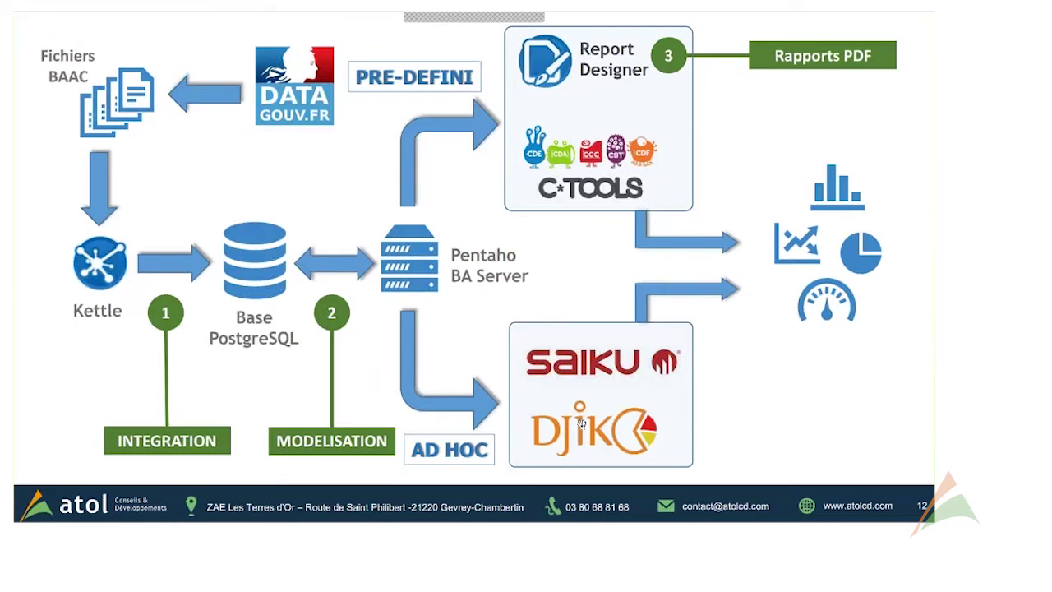
{"action": "key", "text": "alt+Tab"}
{"action": "key", "text": "Down"}
{"action": "key", "text": "Down"}
{"action": "key", "text": "Right"}
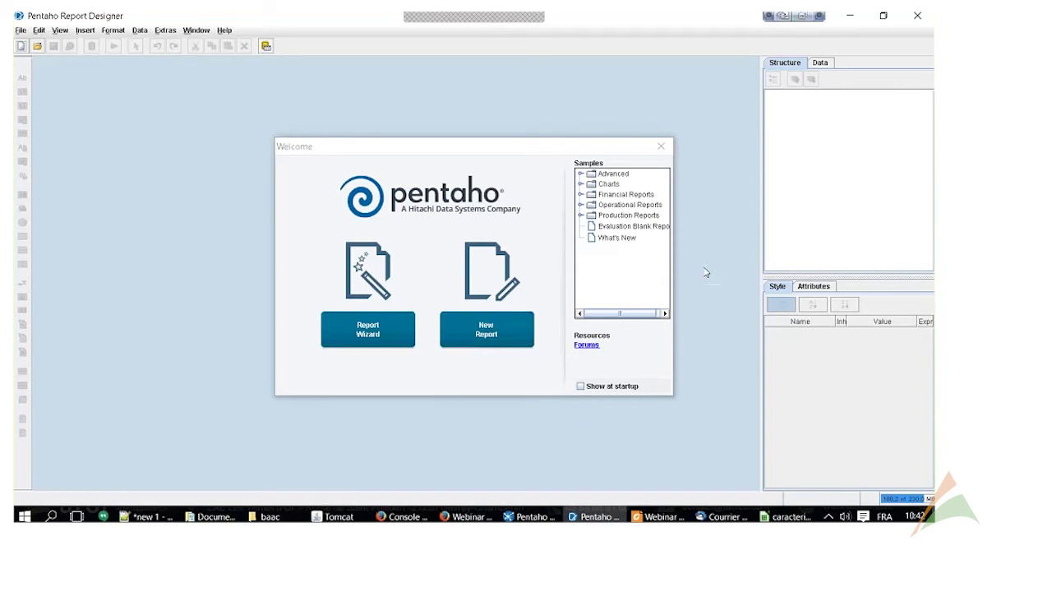
Start the Report Wizard with the Nickel template and begin adding a data source
{"action": "left_click", "coordinate": [379, 336]}
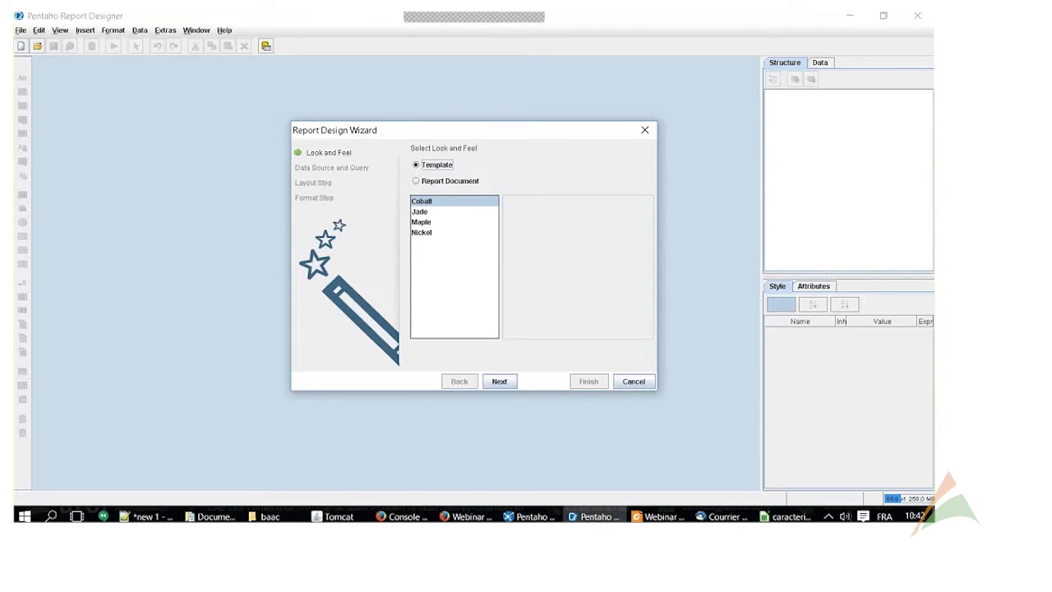
{"action": "key", "text": "Down"}
{"action": "key", "text": "Down"}
{"action": "key", "text": "Down"}
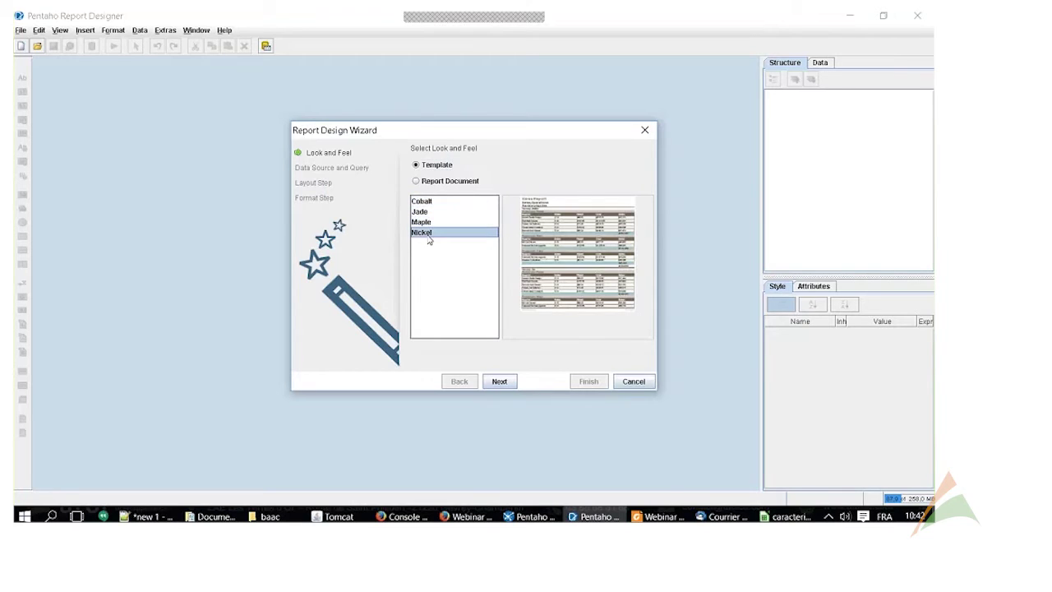
{"action": "left_click", "coordinate": [500, 382]}
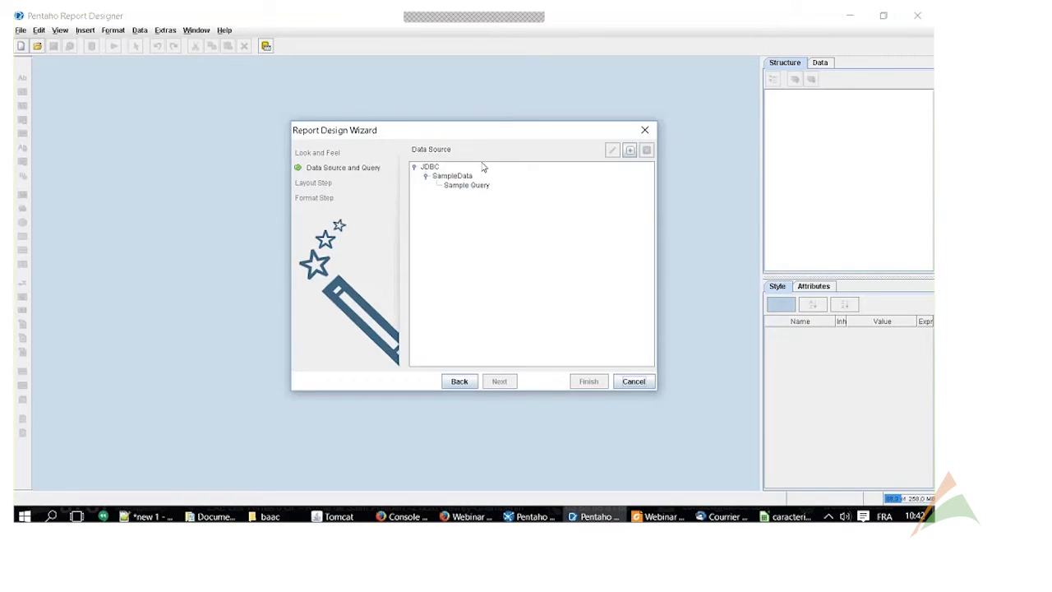
{"action": "left_click_drag", "start_coordinate": [549, 138], "coordinate": [506, 120]}
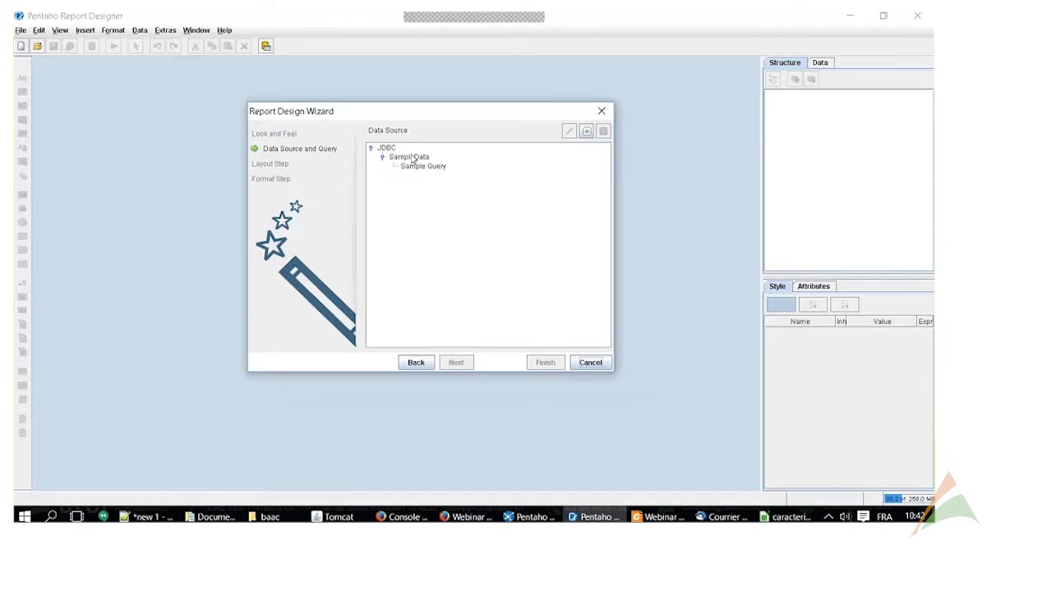
{"action": "left_click", "coordinate": [586, 133]}
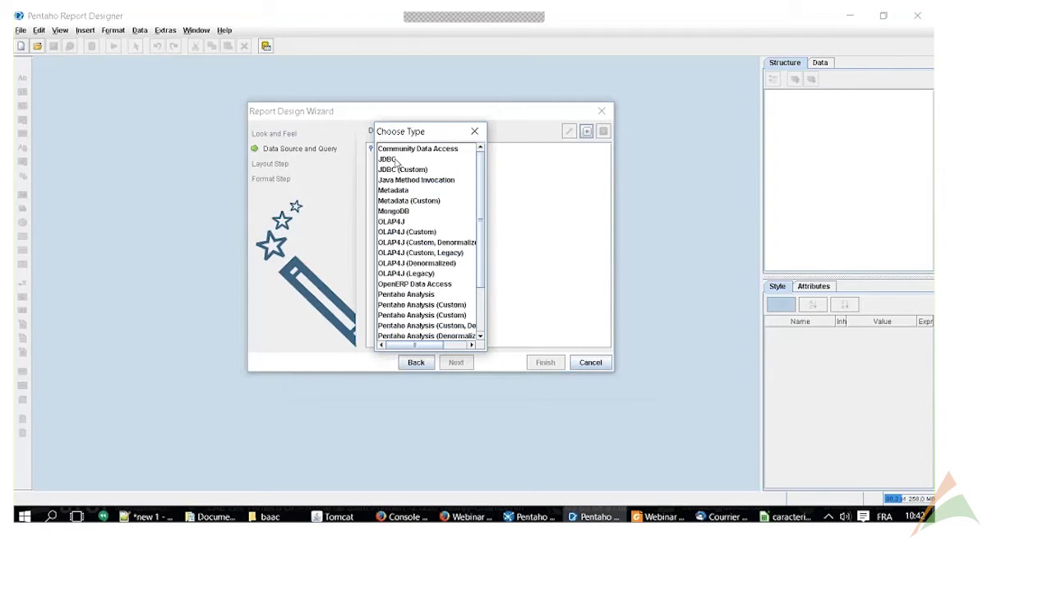
Create a JDBC data source on the BAAC connection and test it successfully against the baac database
{"action": "double_click", "coordinate": [387, 158]}
{"action": "left_click_drag", "start_coordinate": [197, 78], "coordinate": [198, 130]}
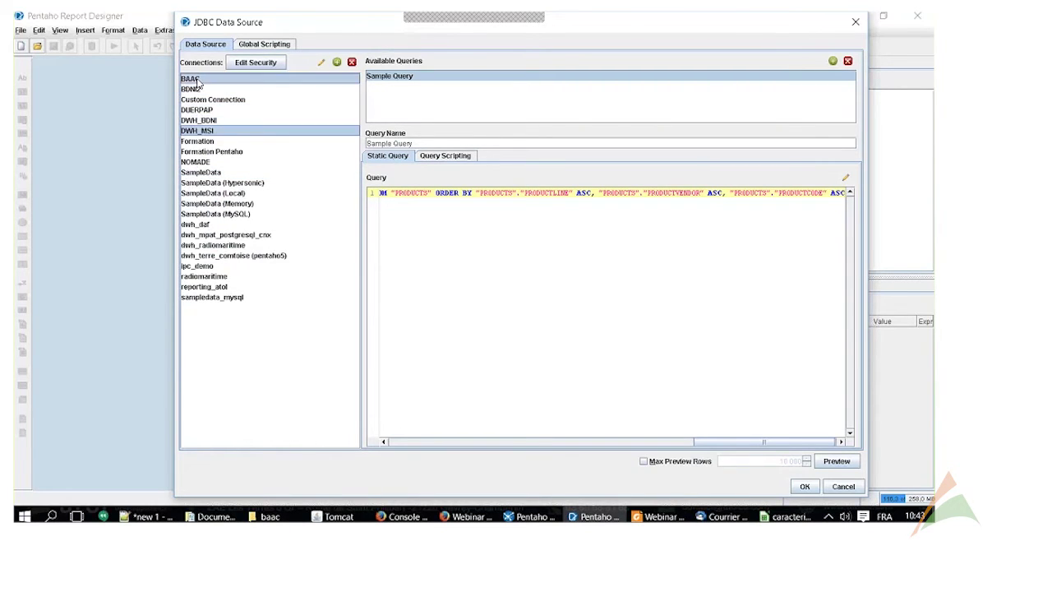
{"action": "left_click", "coordinate": [198, 79]}
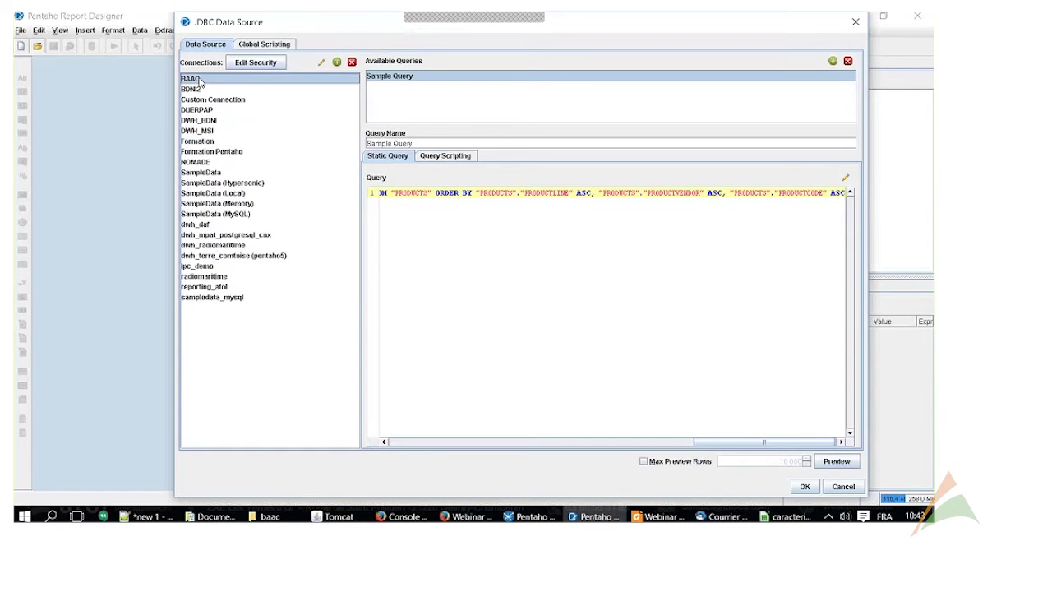
{"action": "left_click", "coordinate": [321, 62]}
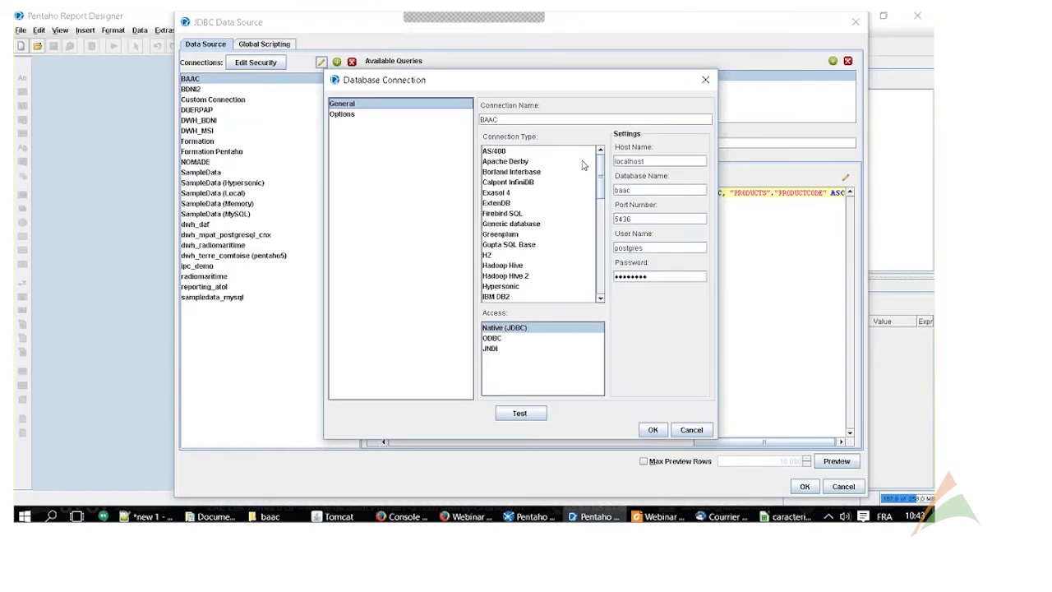
{"action": "scroll", "coordinate": [603, 208], "scroll_direction": "down", "scroll_amount": 2}
{"action": "scroll", "coordinate": [602, 208], "scroll_direction": "down", "scroll_amount": 6}
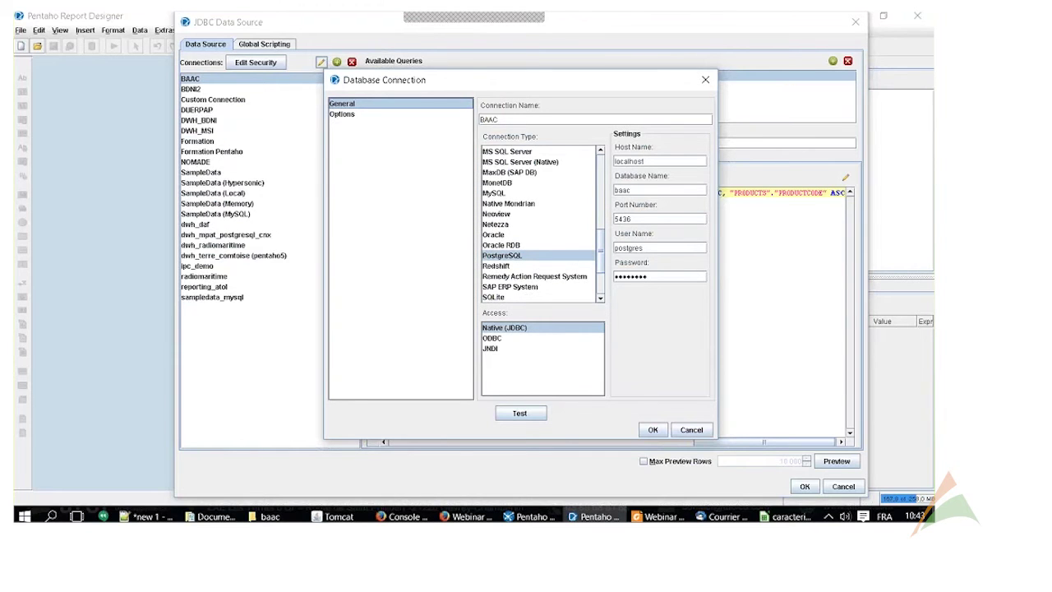
{"action": "left_click", "coordinate": [521, 413]}
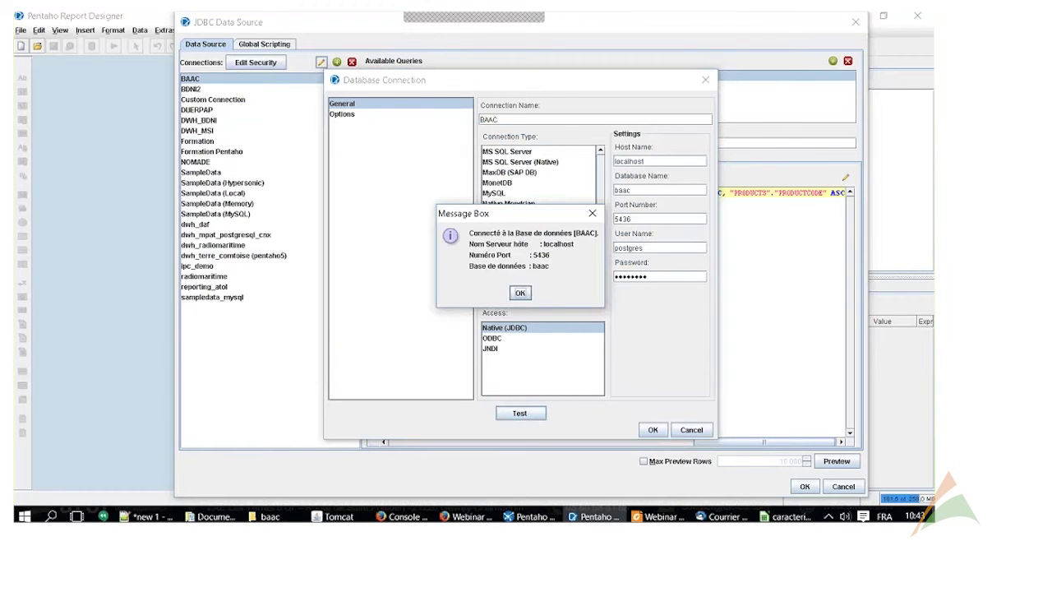
{"action": "left_click", "coordinate": [522, 294]}
{"action": "left_click", "coordinate": [650, 427]}
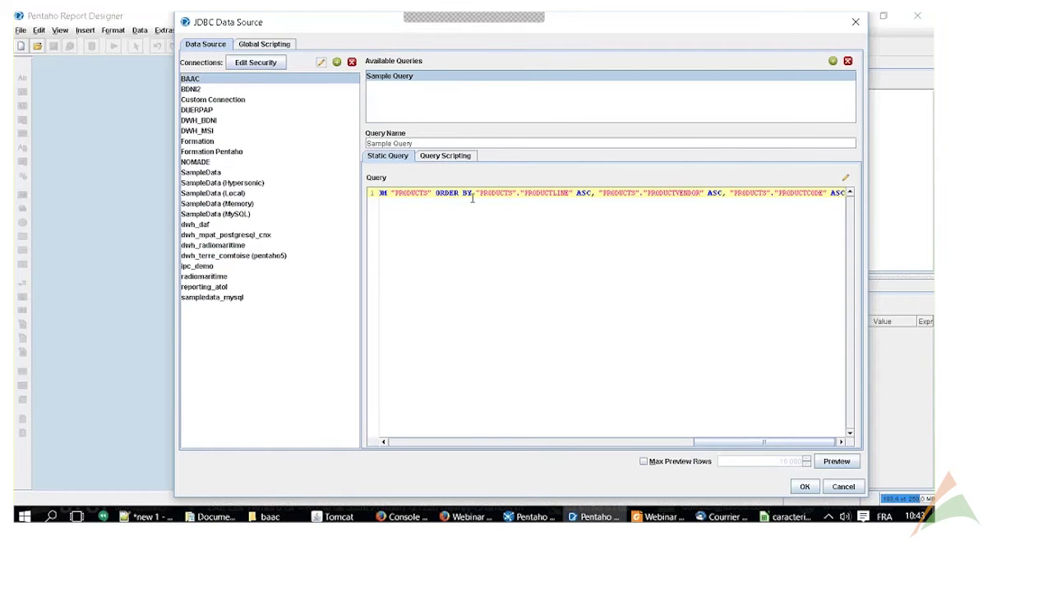
Replace Sample Query with a new query named nb_accidents
{"action": "left_click", "coordinate": [847, 62]}
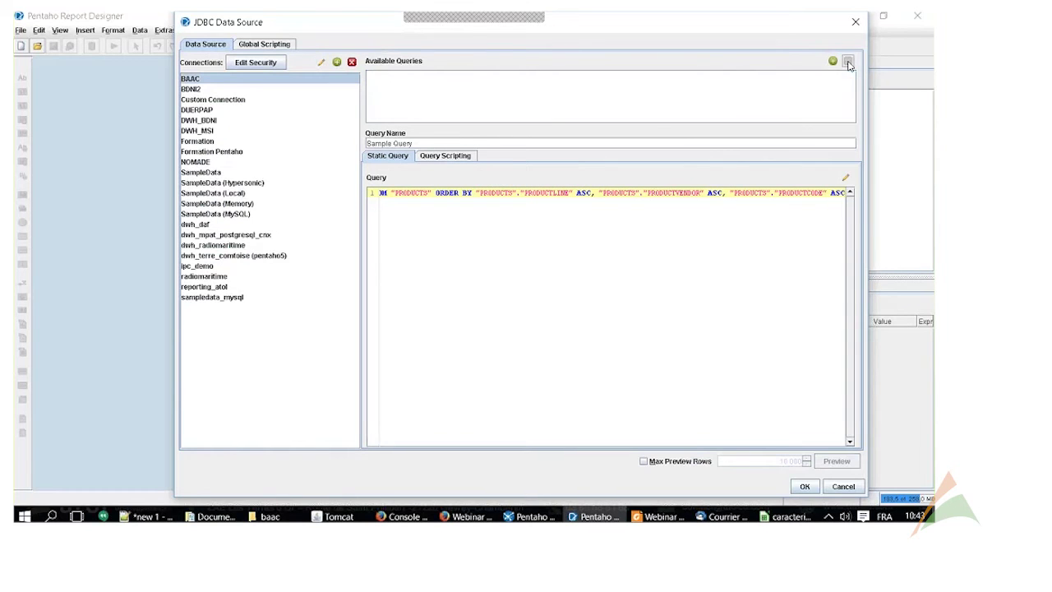
{"action": "left_click", "coordinate": [832, 61]}
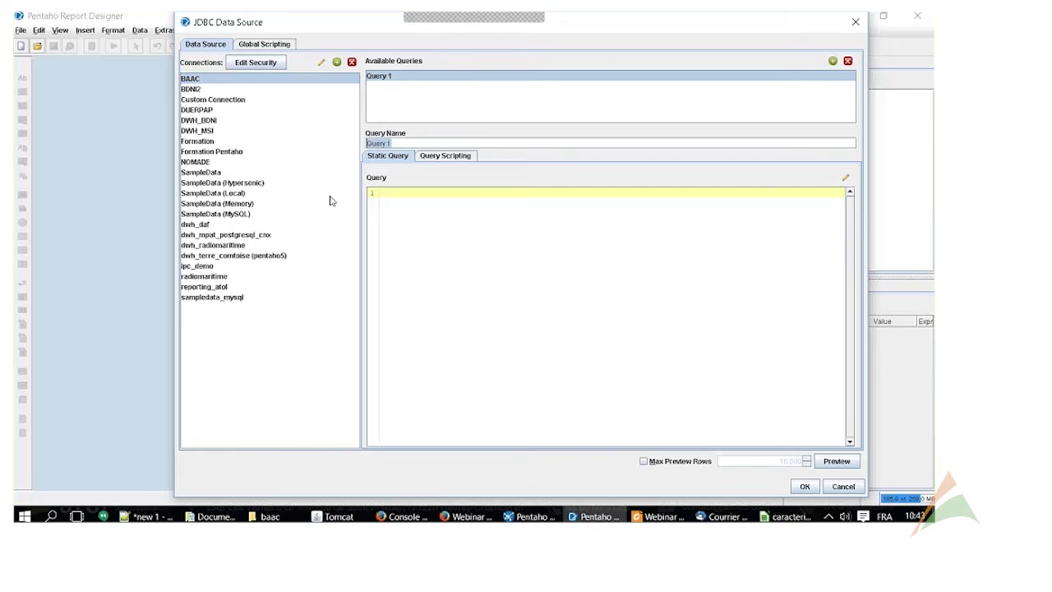
{"action": "type", "text": "nb_accidents"}
Clear the partly typed query text and switch to the visual query designer
{"action": "left_click", "coordinate": [469, 347]}
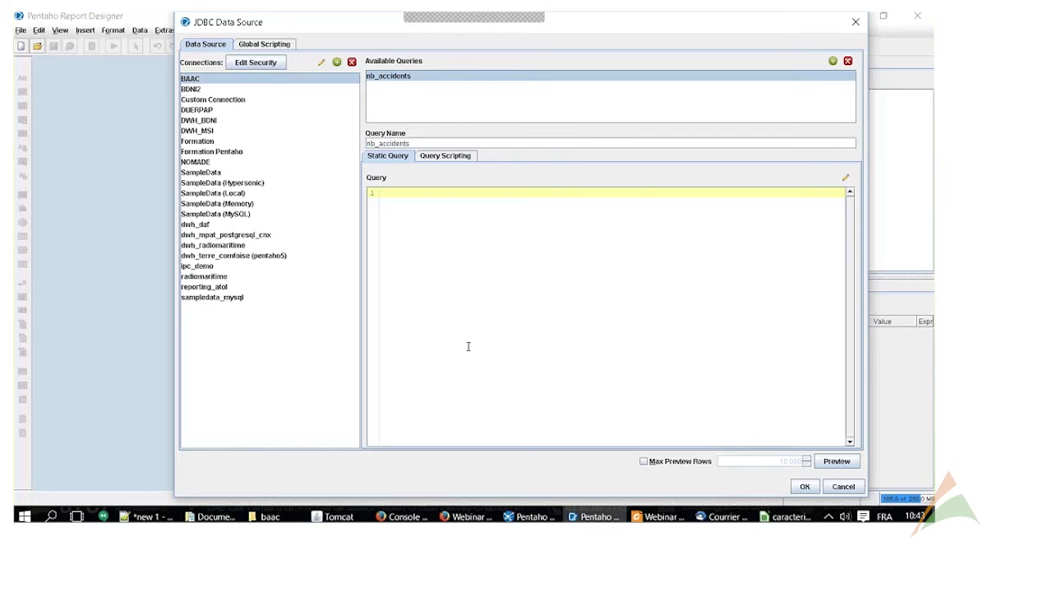
{"action": "type", "text": "select"}
{"action": "key", "text": "ctrl+a"}
{"action": "key", "text": "BackSpace"}
{"action": "left_click", "coordinate": [846, 178]}
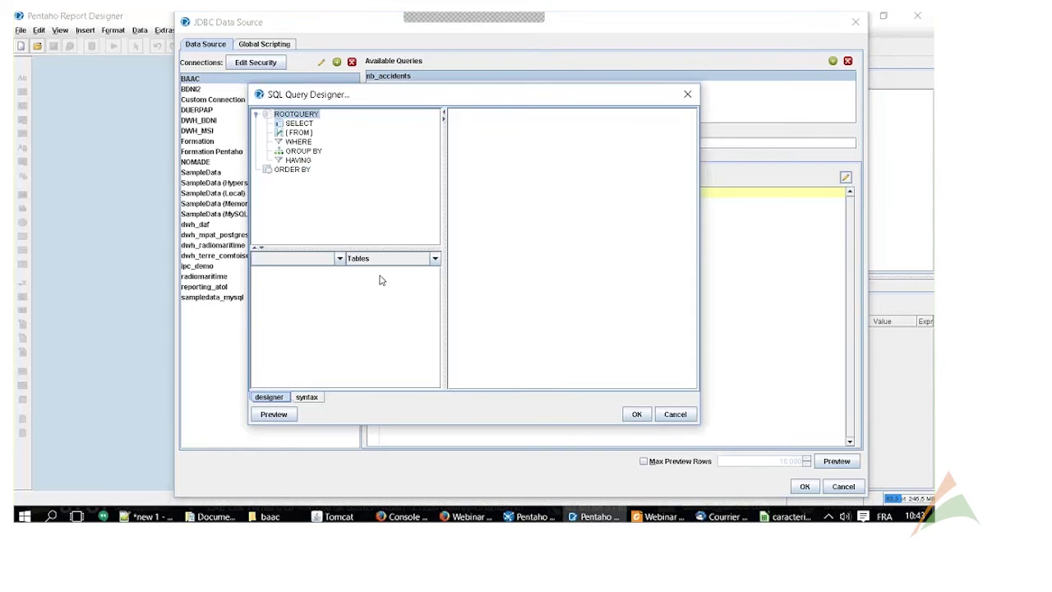
Add the accidents table from the public schema and deselect all its columns
{"action": "left_click", "coordinate": [296, 258]}
{"action": "left_click", "coordinate": [265, 293]}
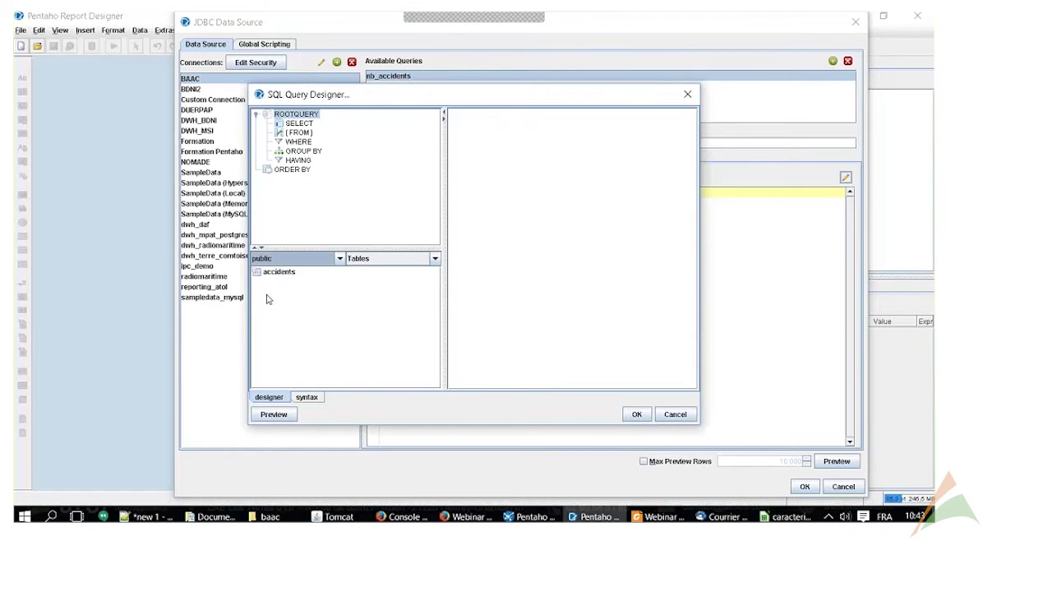
{"action": "left_click", "coordinate": [273, 277]}
{"action": "double_click", "coordinate": [274, 276]}
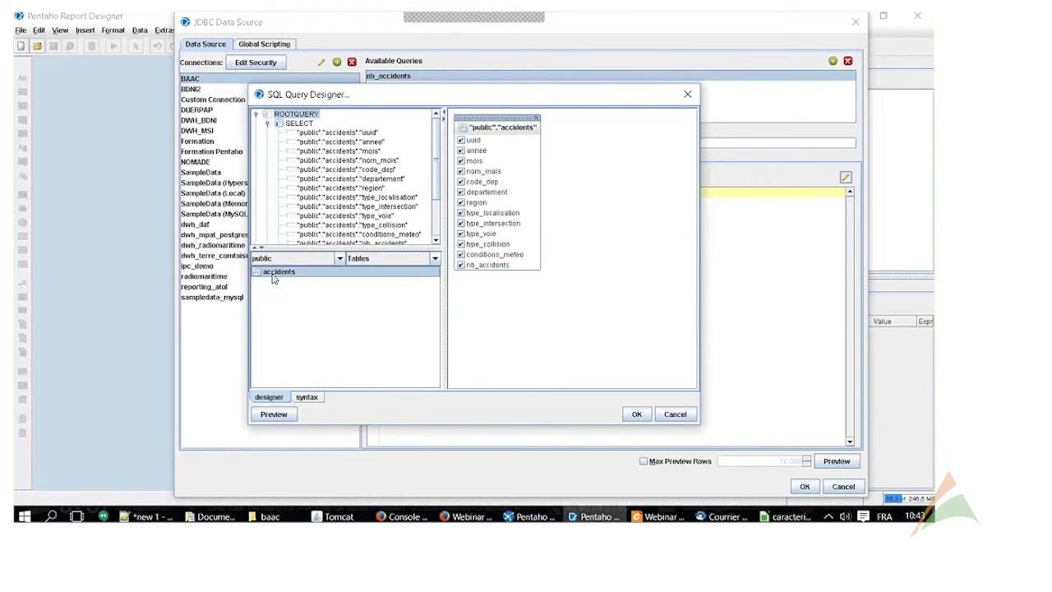
{"action": "left_click_drag", "start_coordinate": [481, 120], "coordinate": [511, 126]}
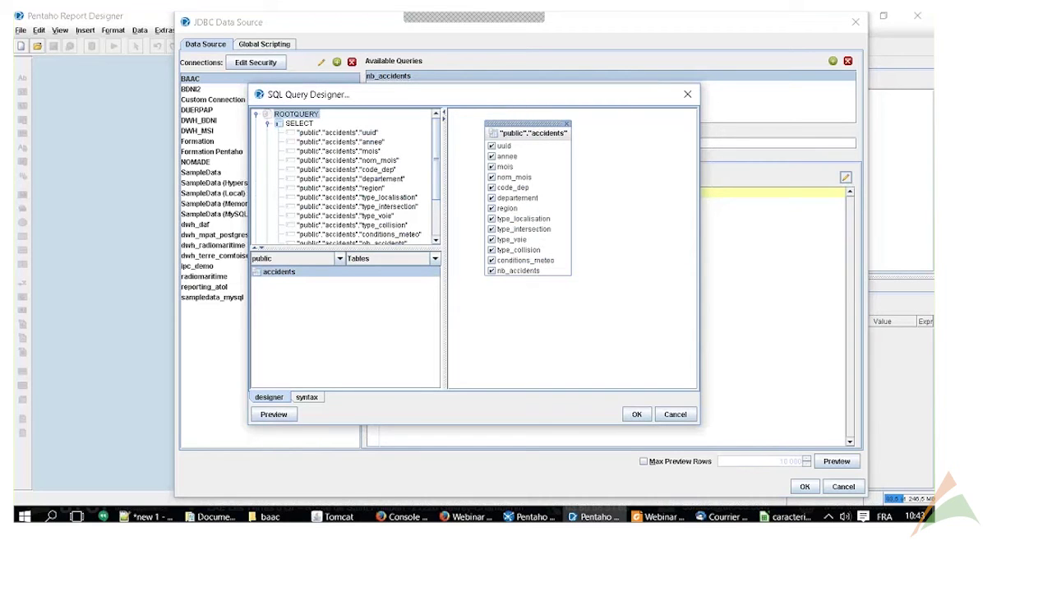
{"action": "left_click", "coordinate": [491, 177]}
{"action": "left_click", "coordinate": [491, 198]}
{"action": "left_click", "coordinate": [491, 218]}
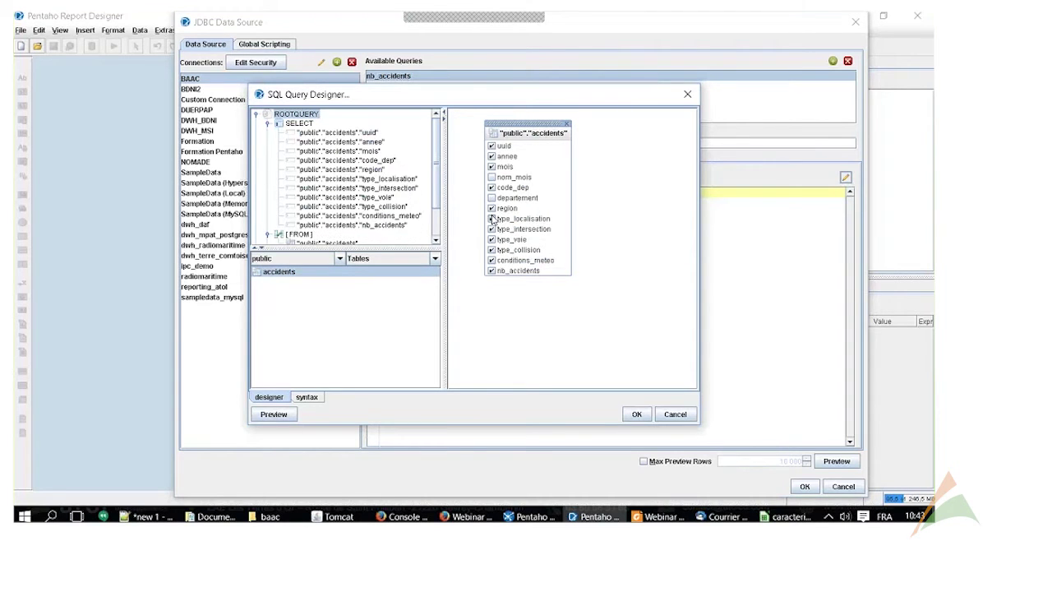
{"action": "left_click", "coordinate": [491, 239]}
{"action": "left_click", "coordinate": [491, 249]}
{"action": "right_click", "coordinate": [491, 141]}
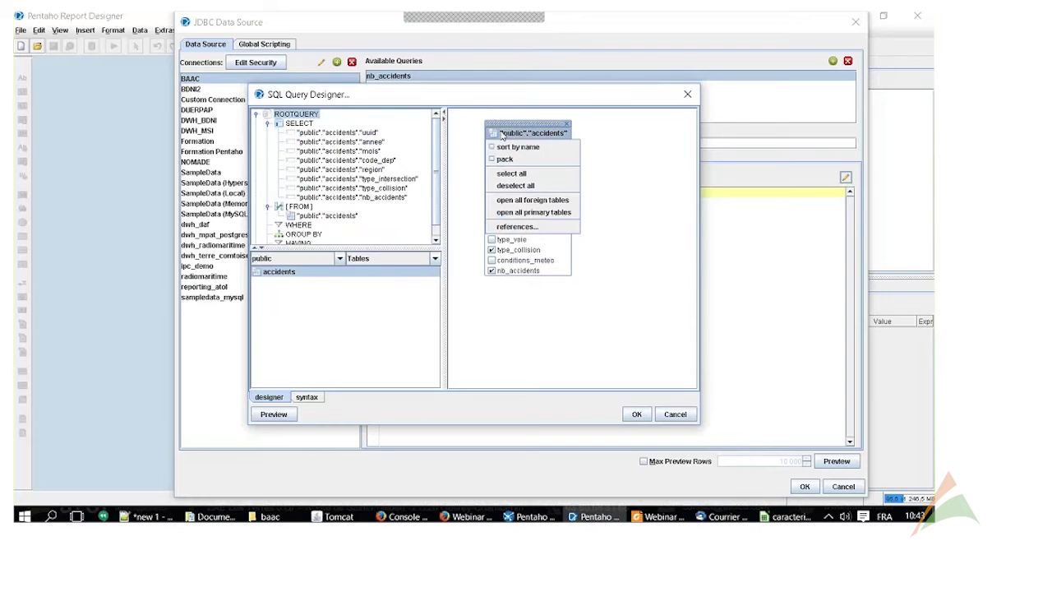
{"action": "left_click", "coordinate": [519, 187]}
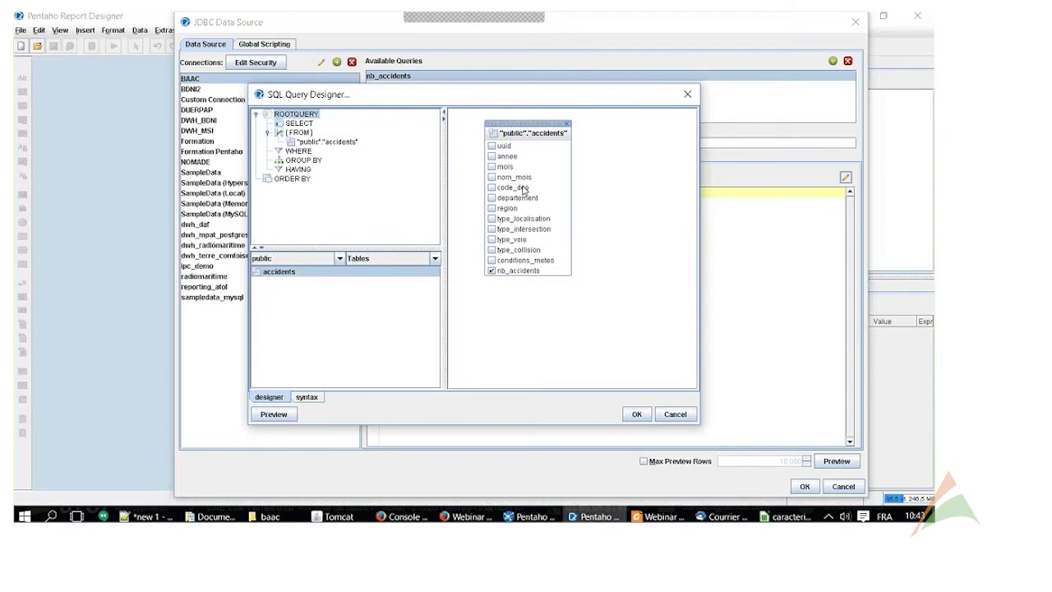
Add a sum(nb_accidents) expression, include departement and region, and apply the query
{"action": "right_click", "coordinate": [516, 273]}
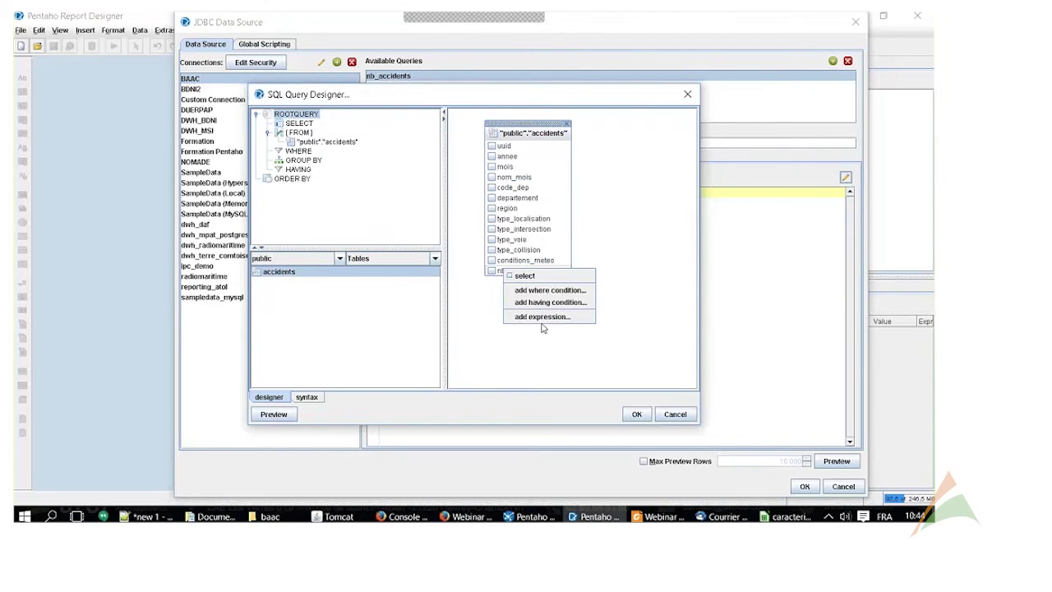
{"action": "left_click", "coordinate": [542, 317]}
{"action": "left_click", "coordinate": [538, 257]}
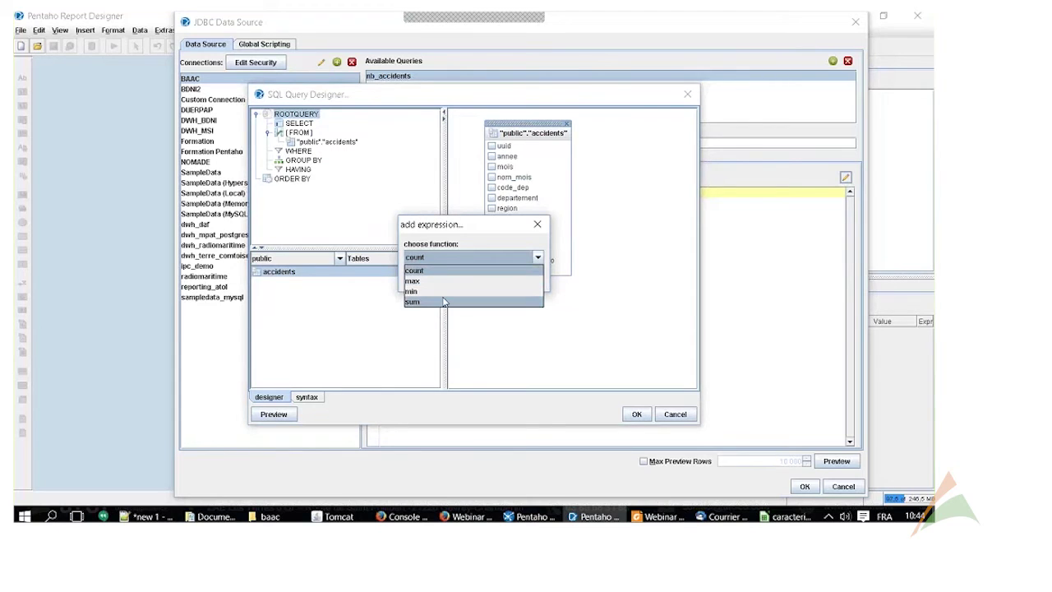
{"action": "left_click", "coordinate": [444, 303]}
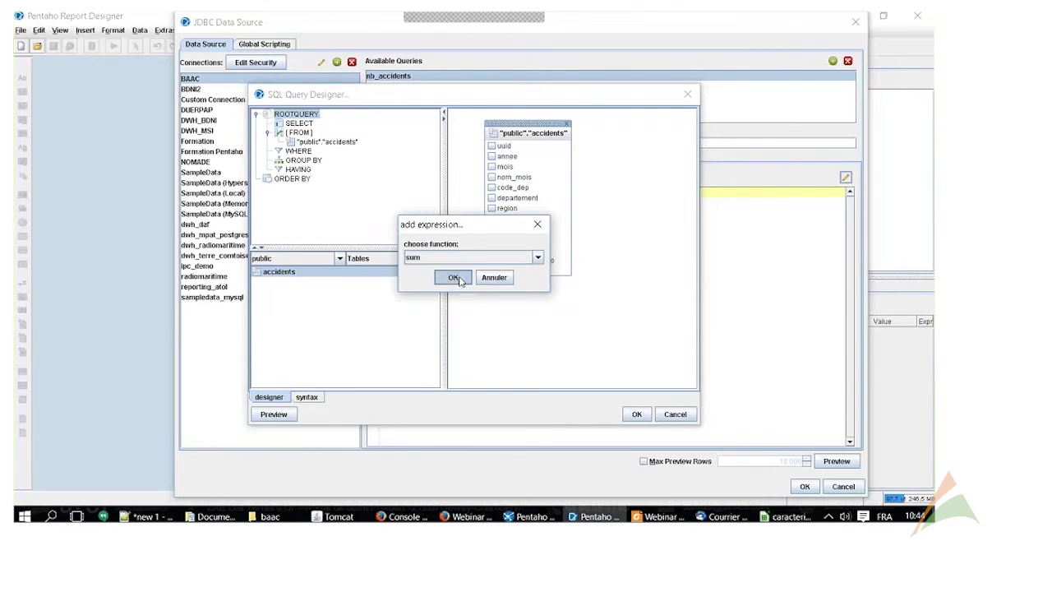
{"action": "left_click", "coordinate": [451, 275]}
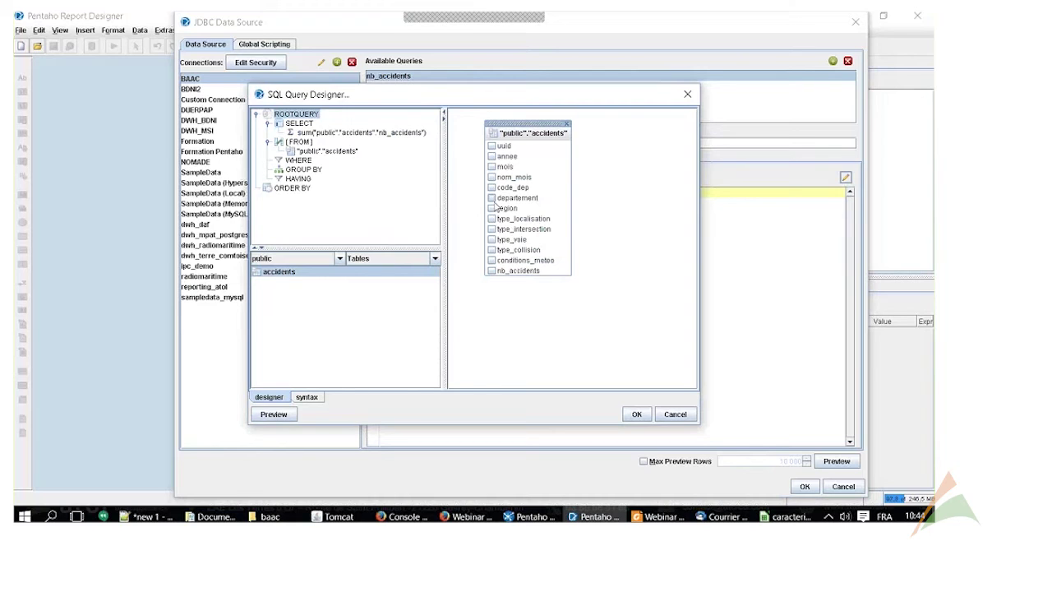
{"action": "left_click", "coordinate": [491, 198]}
{"action": "left_click", "coordinate": [492, 209]}
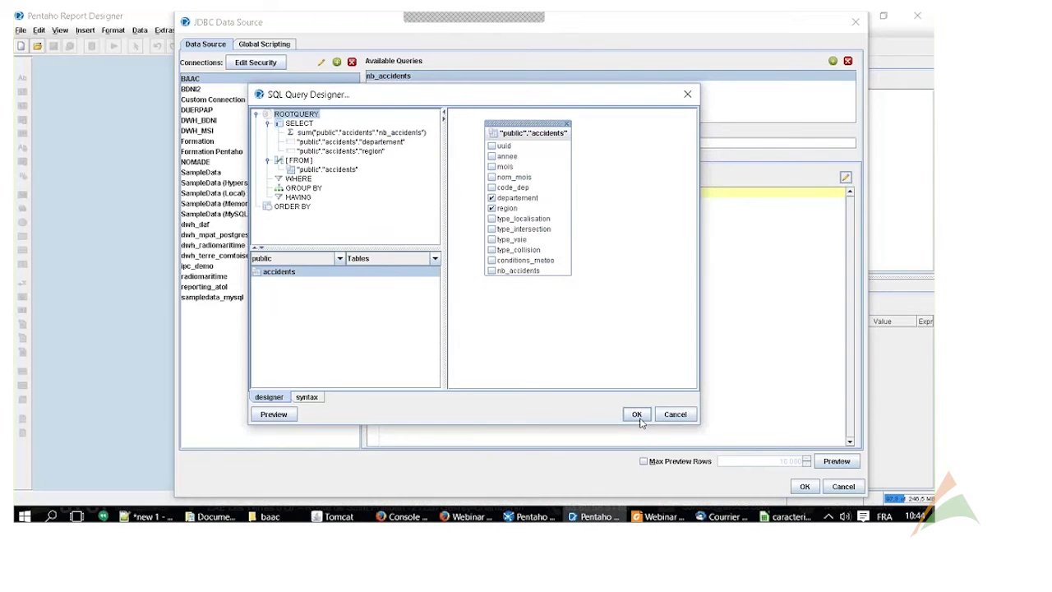
{"action": "left_click", "coordinate": [636, 414]}
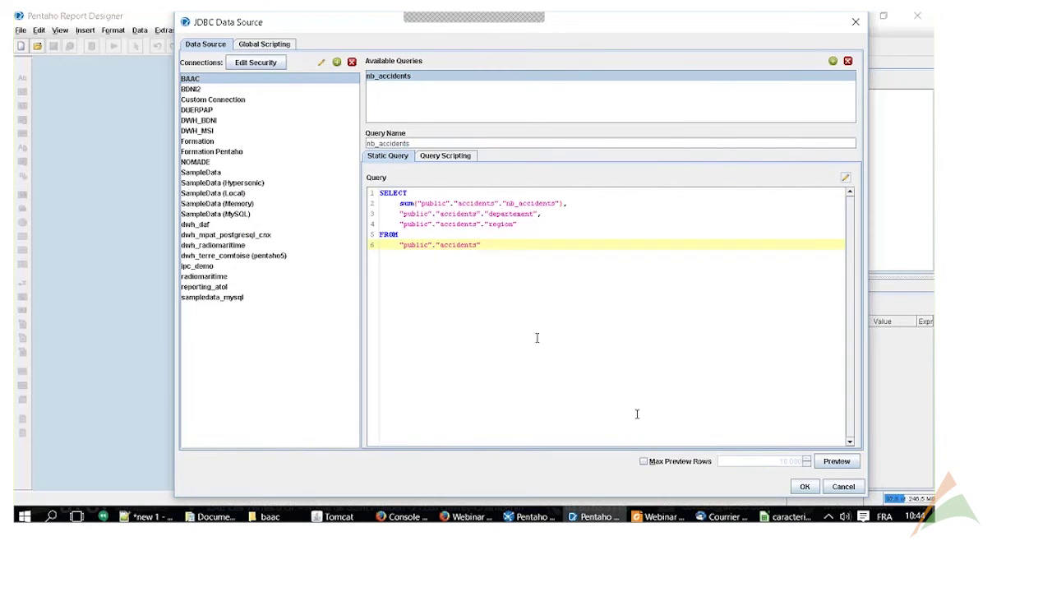
Add a GROUP BY on departement and region, then preview the results
{"action": "key", "text": "Return"}
{"action": "key", "text": "Return"}
{"action": "type", "text": "group by"}
{"action": "left_click_drag", "start_coordinate": [401, 213], "coordinate": [540, 222]}
{"action": "key", "text": "ctrl+c"}
{"action": "left_click", "coordinate": [491, 264]}
{"action": "key", "text": "Return"}
{"action": "key", "text": "ctrl+v"}
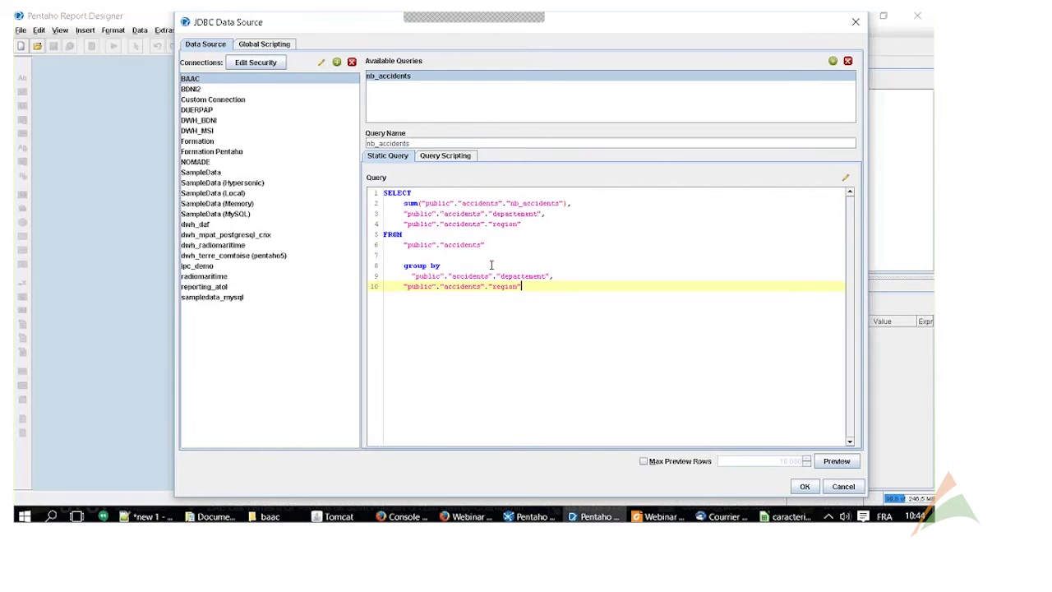
{"action": "left_click", "coordinate": [835, 463]}
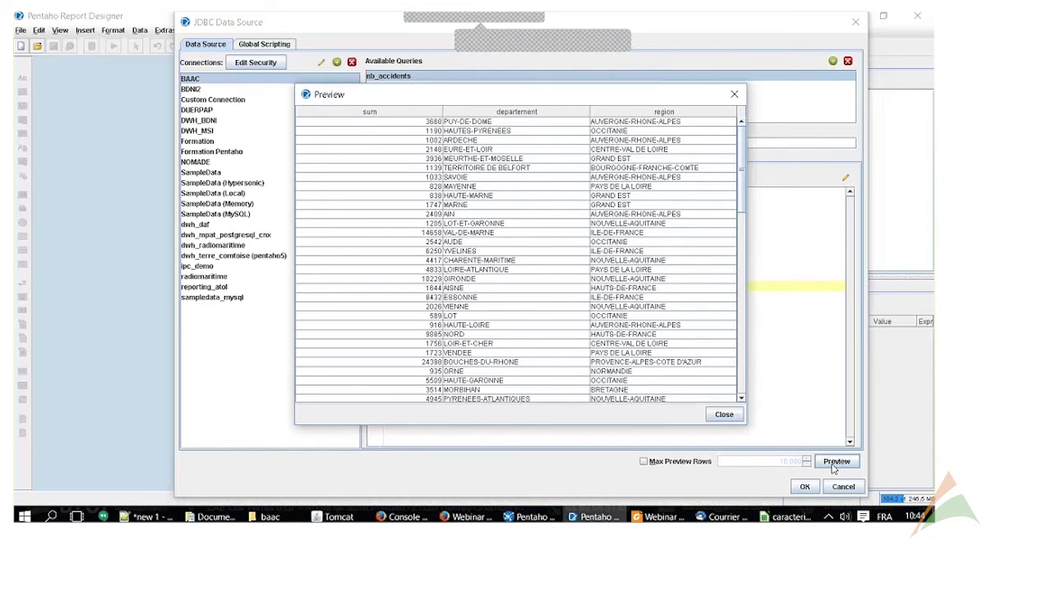
{"action": "left_click", "coordinate": [726, 416]}
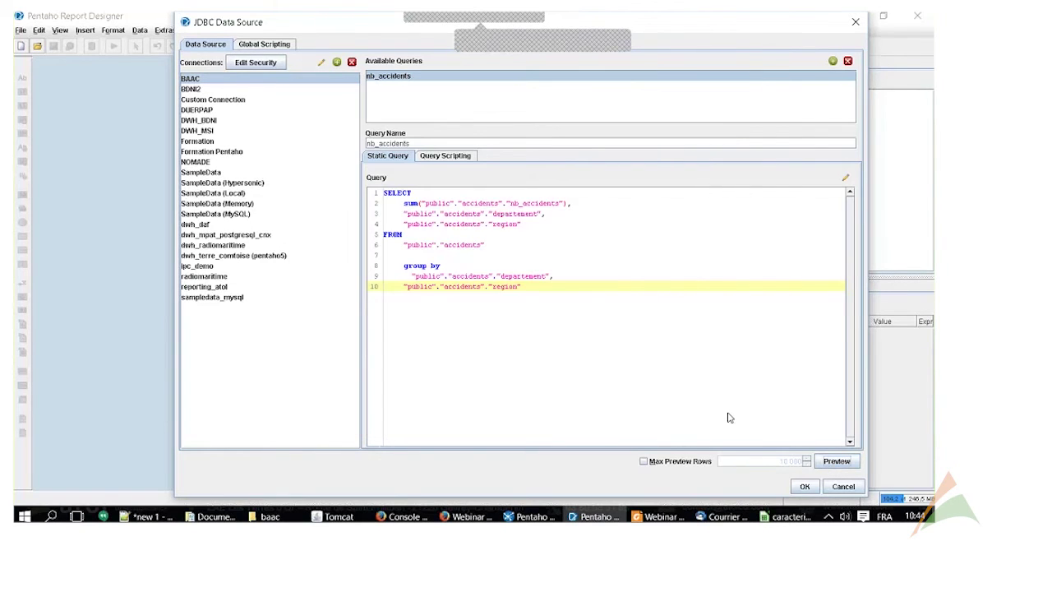
Alias the sum as nb_acc, add ORDER BY departement, region, and preview
{"action": "left_click", "coordinate": [566, 209]}
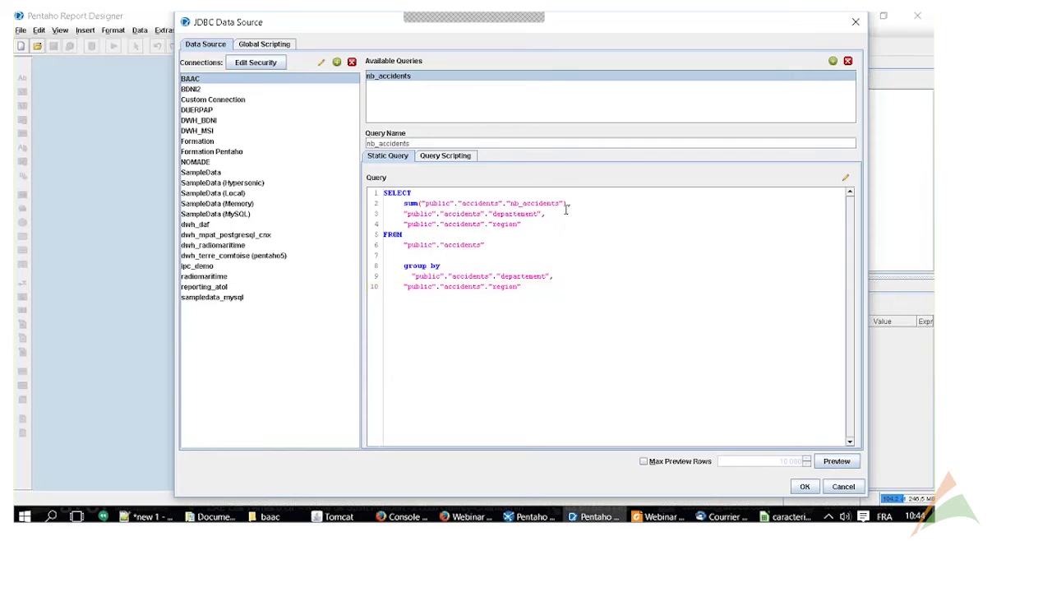
{"action": "type", "text": "as nb_acc"}
{"action": "left_click", "coordinate": [546, 287]}
{"action": "key", "text": "Return"}
{"action": "key", "text": "Return"}
{"action": "type", "text": "order by"}
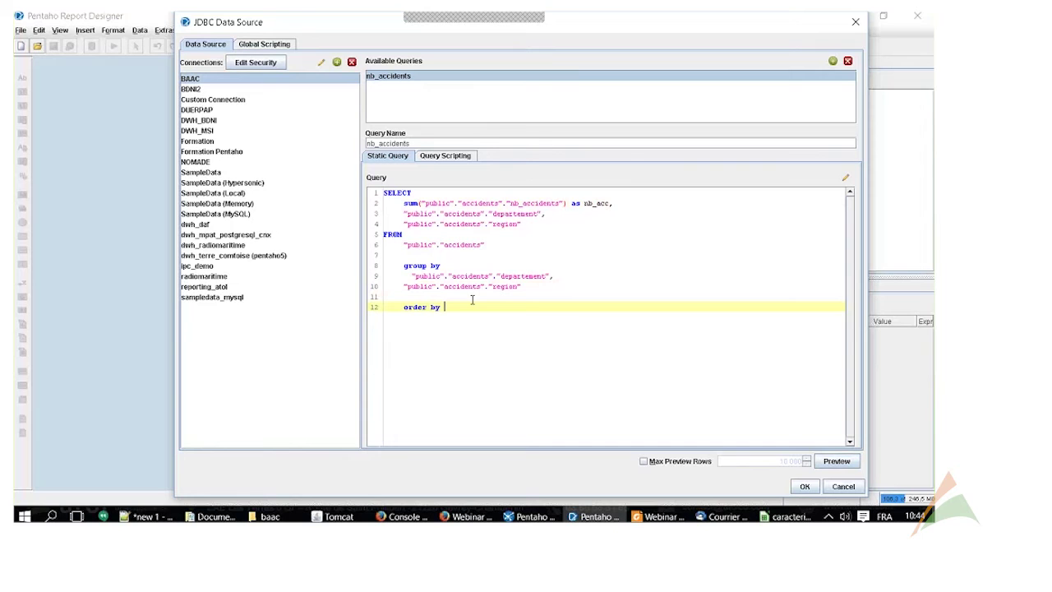
{"action": "left_click_drag", "start_coordinate": [401, 276], "coordinate": [559, 287]}
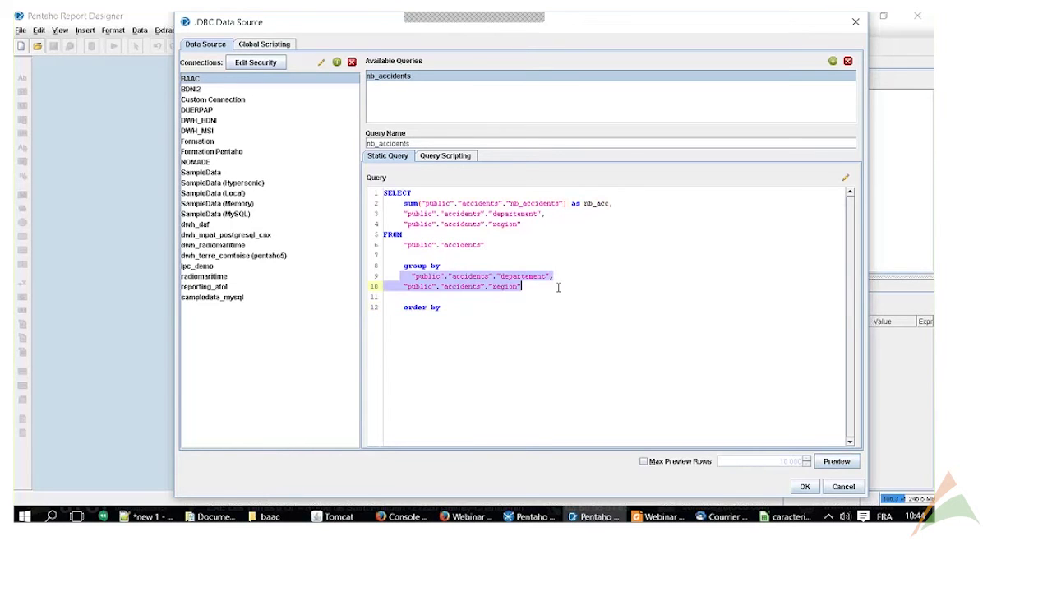
{"action": "key", "text": "ctrl+c"}
{"action": "left_click", "coordinate": [499, 310]}
{"action": "key", "text": "Return"}
{"action": "key", "text": "Return"}
{"action": "key", "text": "ctrl+v"}
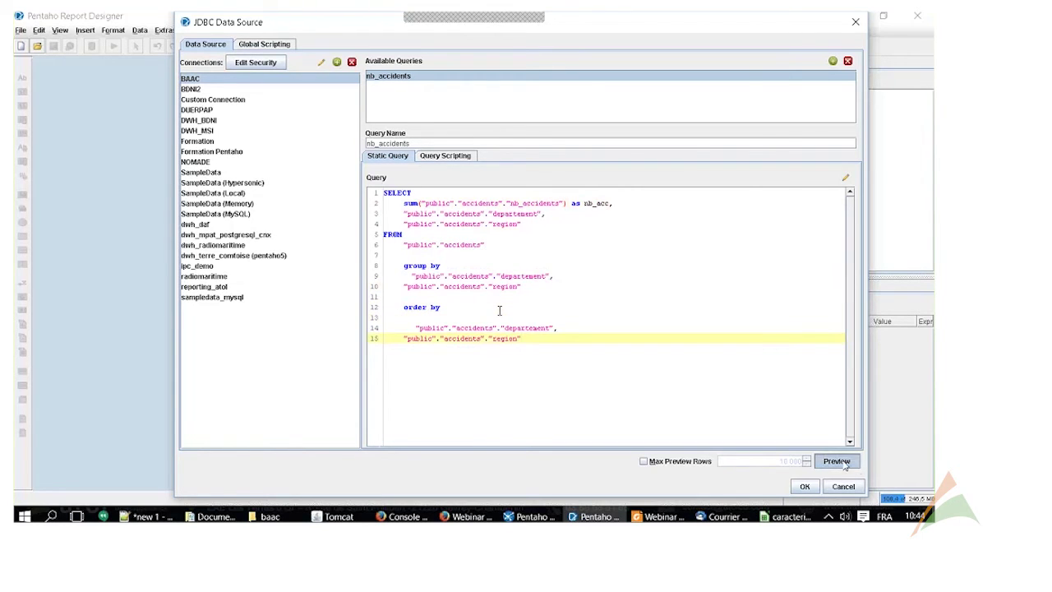
{"action": "left_click", "coordinate": [836, 461]}
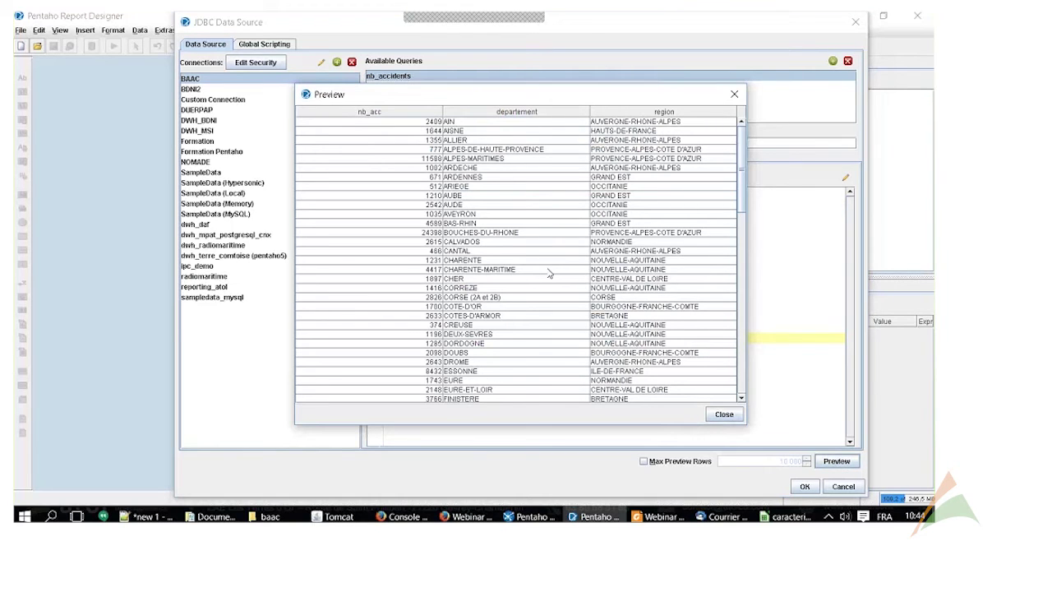
{"action": "left_click", "coordinate": [724, 414]}
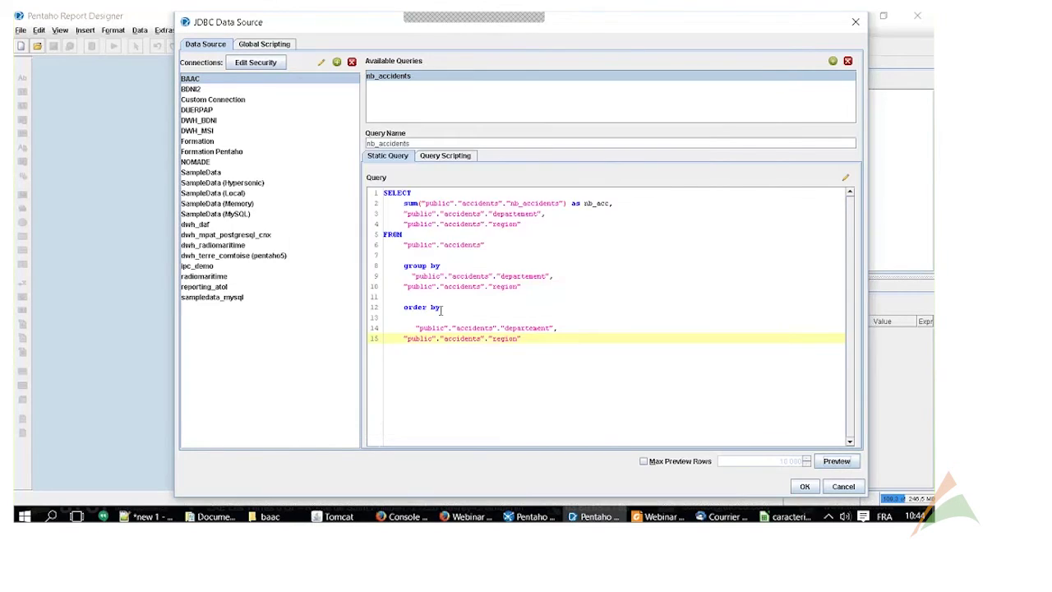
{"action": "left_click", "coordinate": [548, 287]}
Add the filter where annee = '2015' at the end; preview reports a syntax error
{"action": "key", "text": "Return"}
{"action": "key", "text": "Return"}
{"action": "type", "text": "where annee = "}
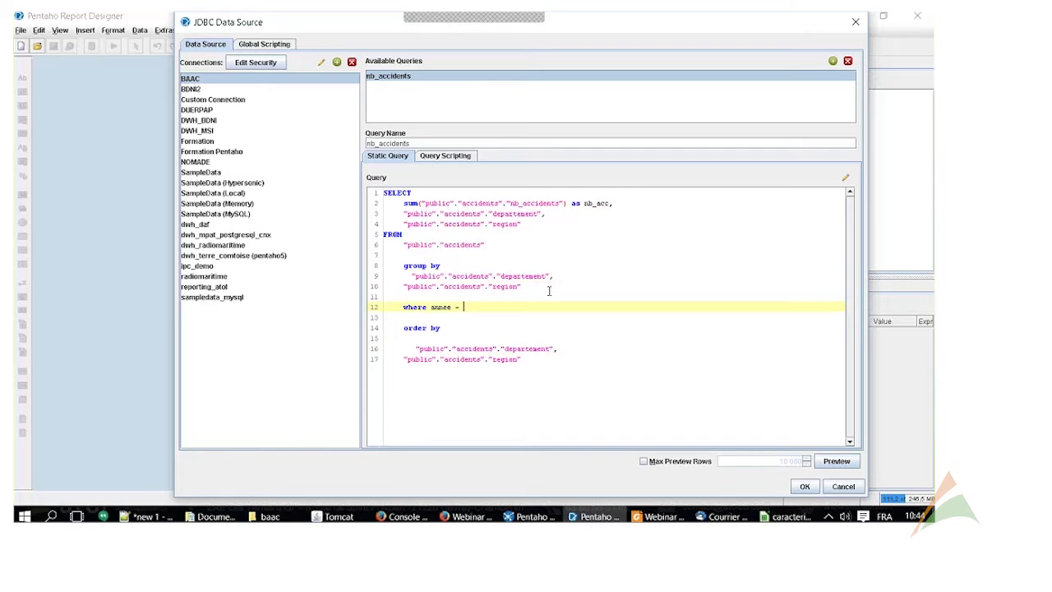
{"action": "type", "text": "'2015'"}
{"action": "left_click", "coordinate": [837, 461]}
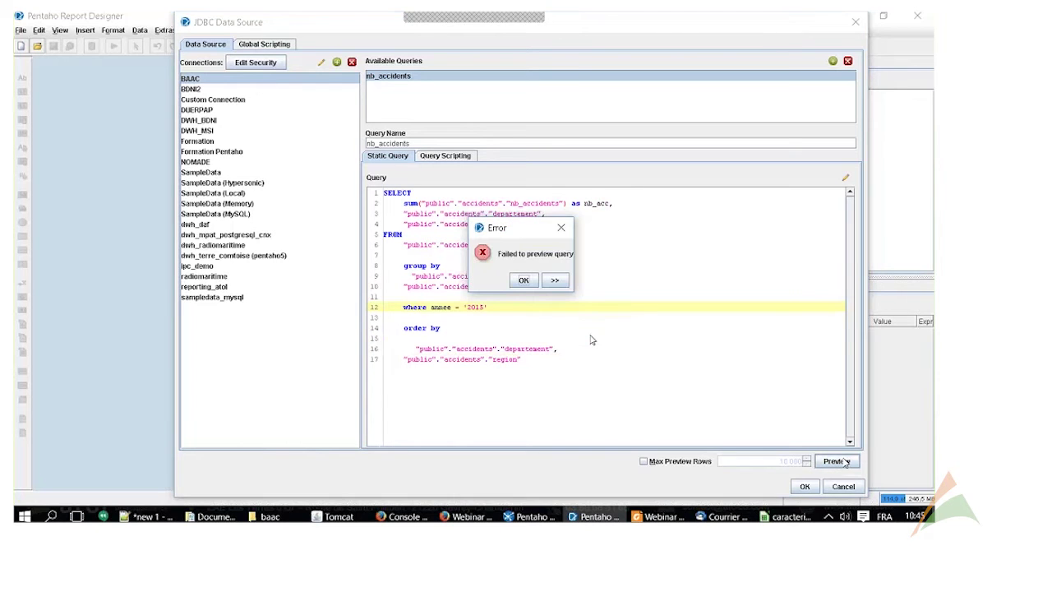
{"action": "left_click", "coordinate": [562, 281]}
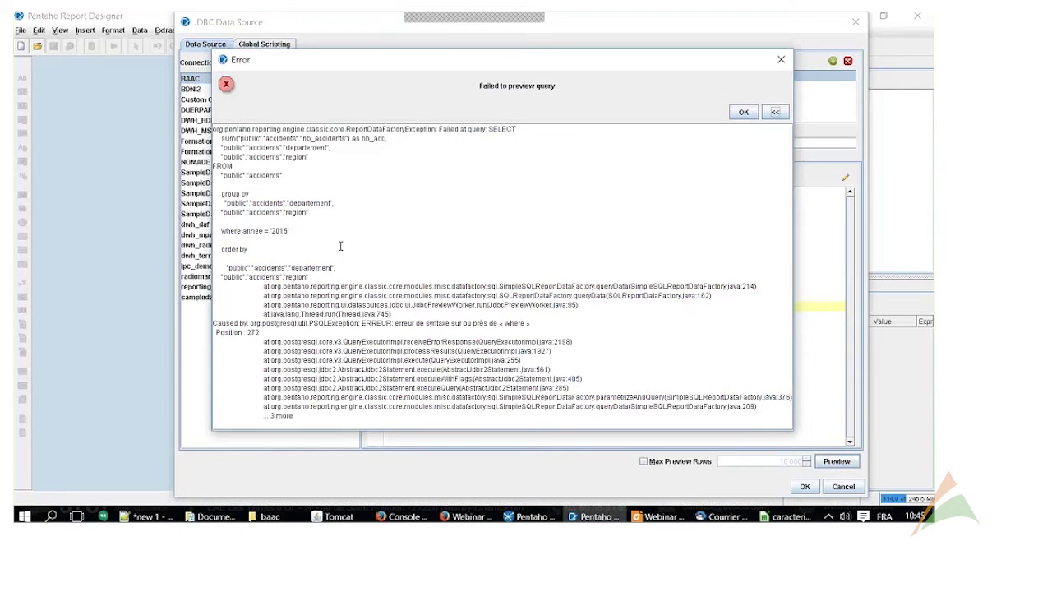
{"action": "mouse_move", "coordinate": [392, 322]}
{"action": "left_mouse_down"}
{"action": "mouse_move", "coordinate": [531, 323]}
{"action": "mouse_move", "coordinate": [381, 306]}
{"action": "left_mouse_up"}
{"action": "left_click", "coordinate": [780, 60]}
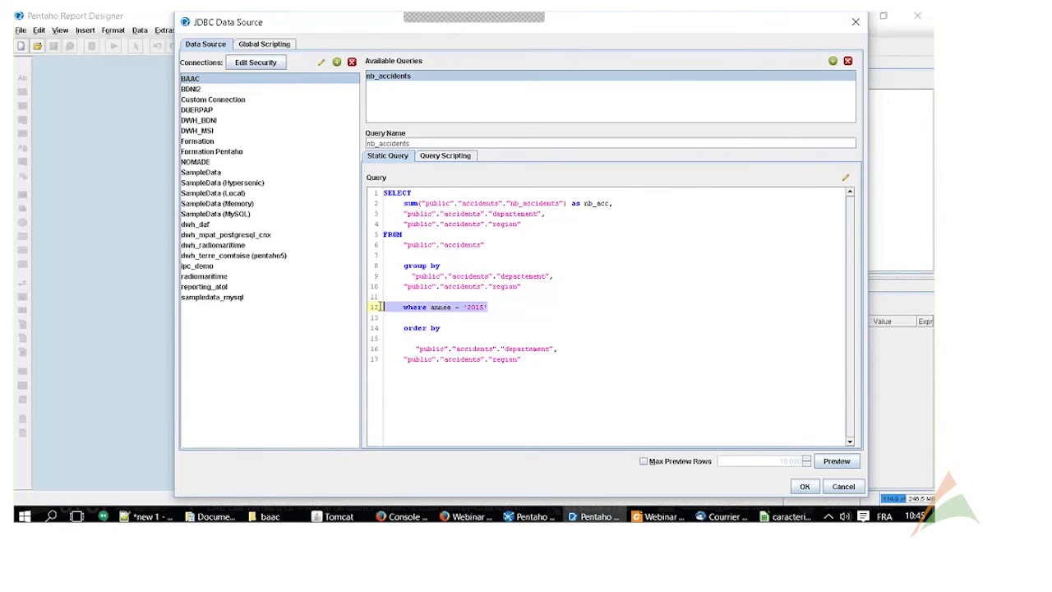
Move the year filter right after FROM, preview the 2015 results, and confirm the query
{"action": "key", "text": "ctrl+x"}
{"action": "left_click", "coordinate": [504, 245]}
{"action": "key", "text": "Return"}
{"action": "key", "text": "ctrl+v"}
{"action": "left_click", "coordinate": [826, 462]}
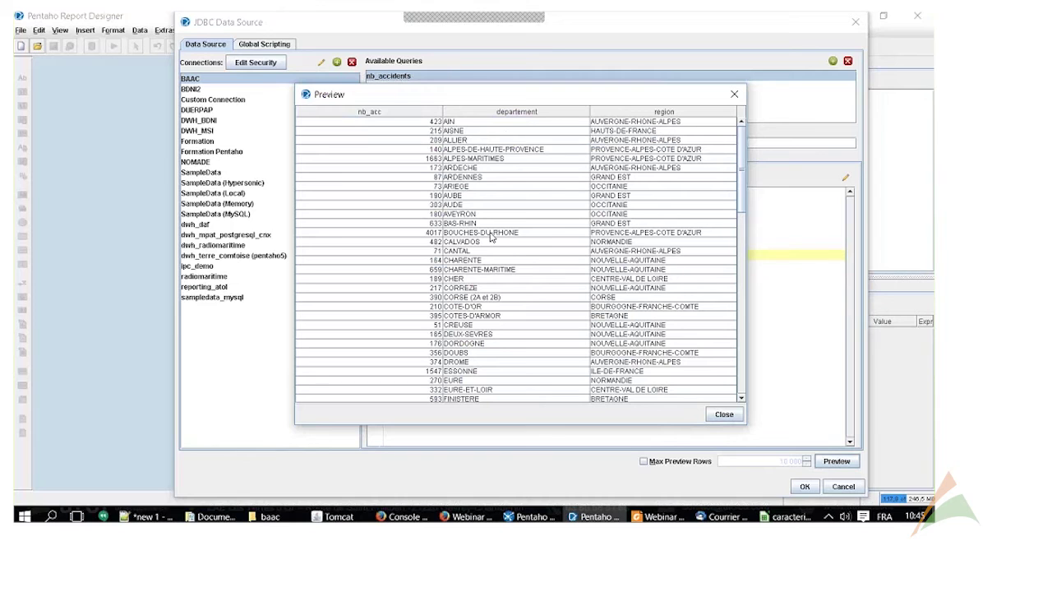
{"action": "left_click", "coordinate": [724, 415]}
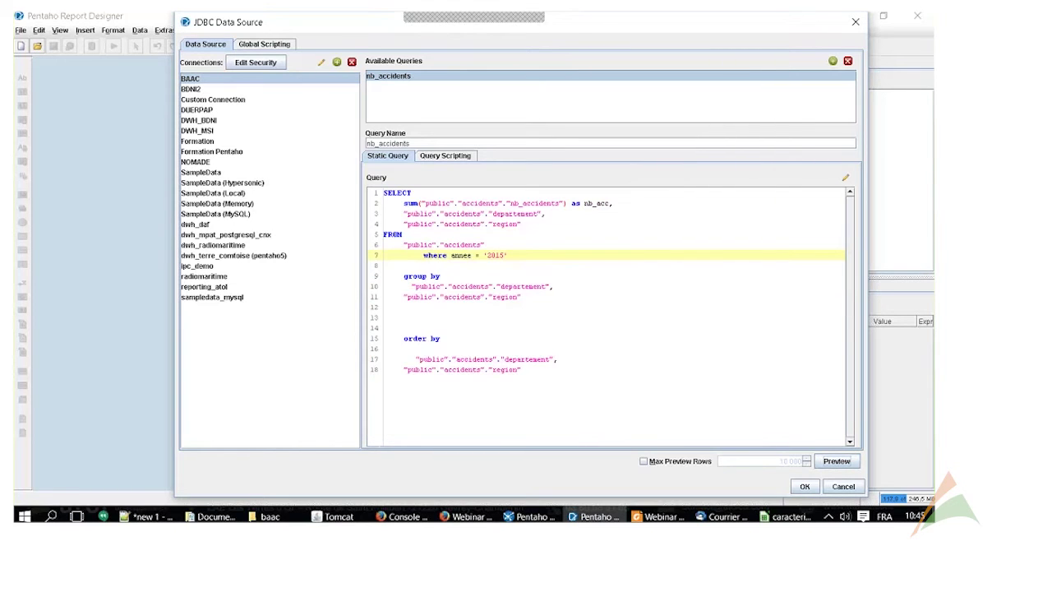
{"action": "left_click", "coordinate": [805, 487]}
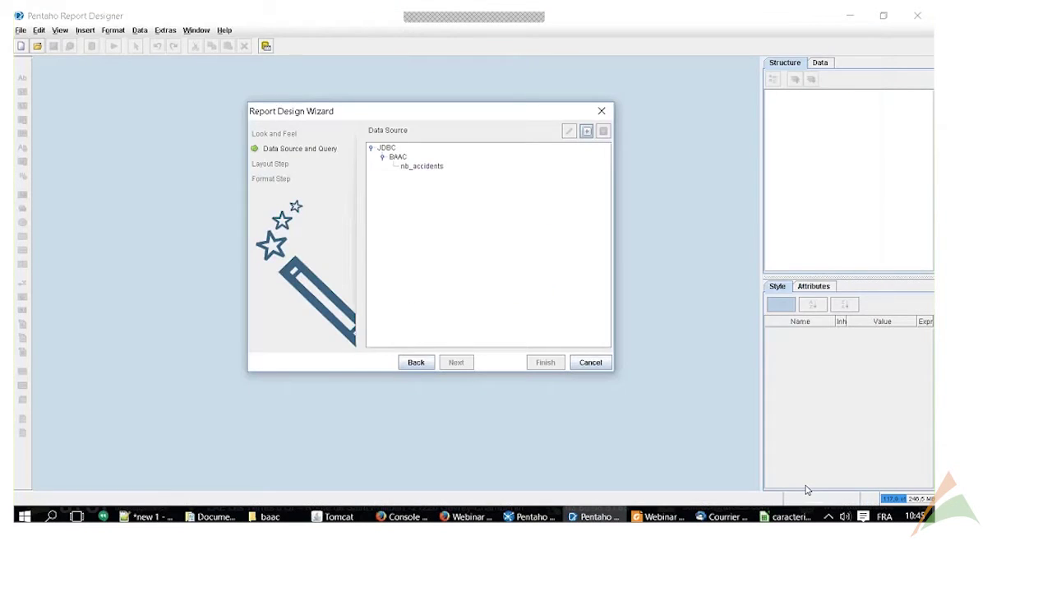
Use the nb_accidents query and add departement, nb_acc and region as report columns
{"action": "left_click", "coordinate": [423, 167]}
{"action": "left_click", "coordinate": [456, 363]}
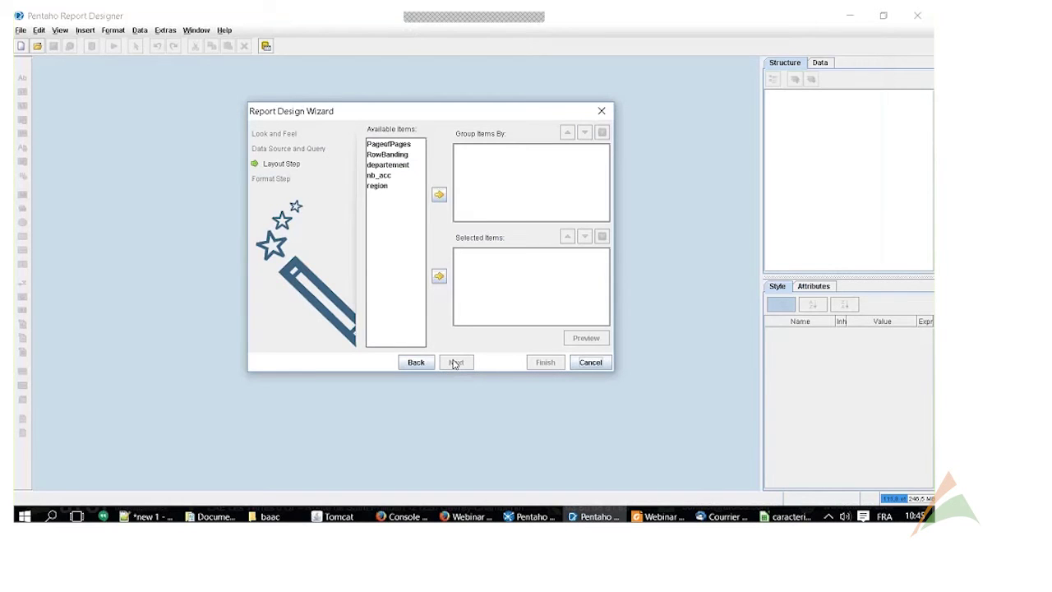
{"action": "left_click", "coordinate": [390, 165]}
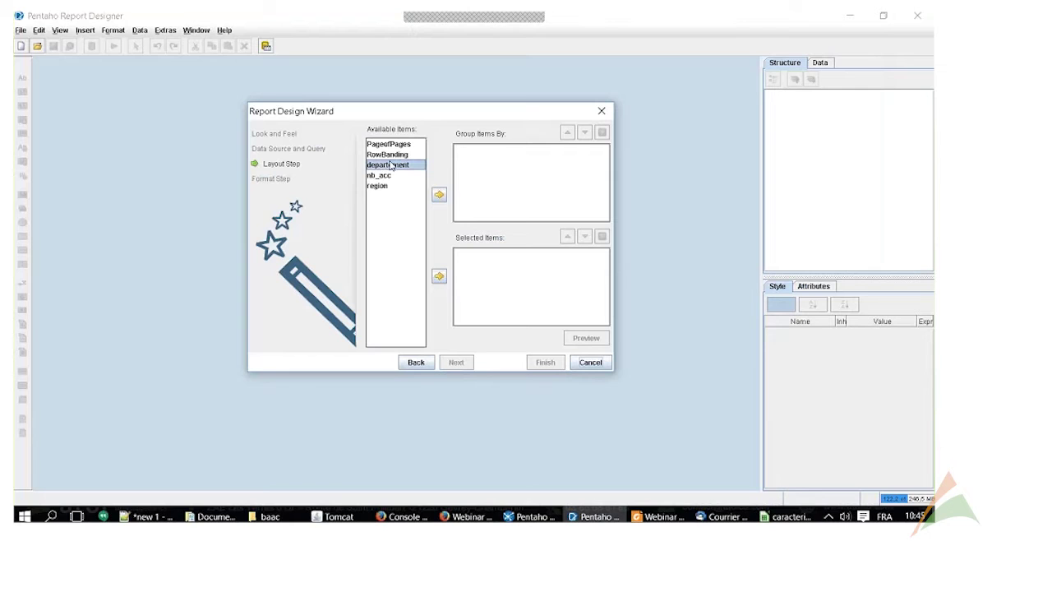
{"action": "left_click", "coordinate": [383, 185], "text": "shift"}
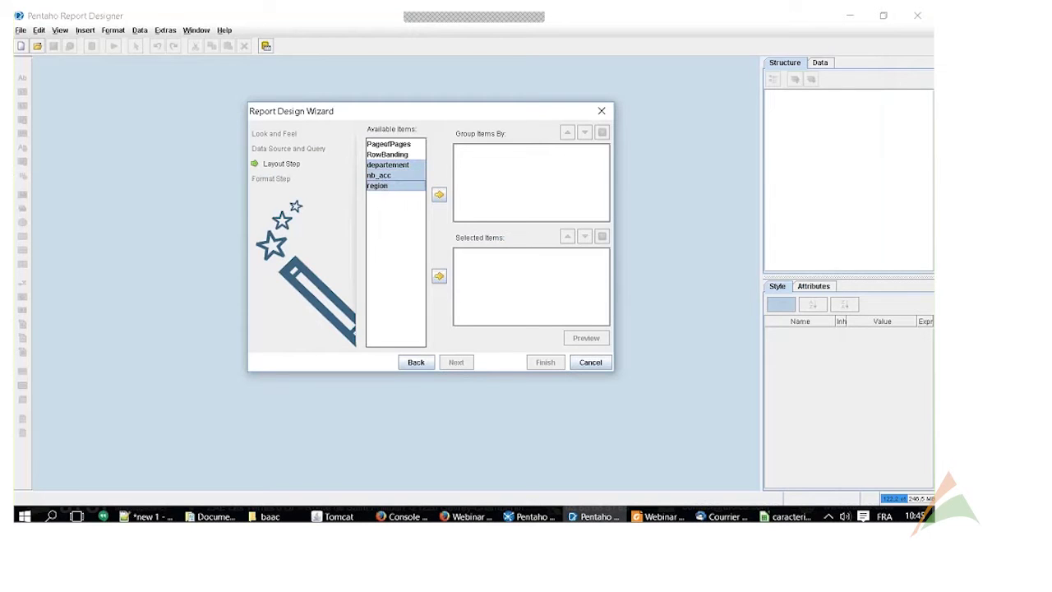
{"action": "left_click", "coordinate": [439, 276]}
Try grouping the report by region instead of a column and preview it
{"action": "left_click", "coordinate": [475, 254]}
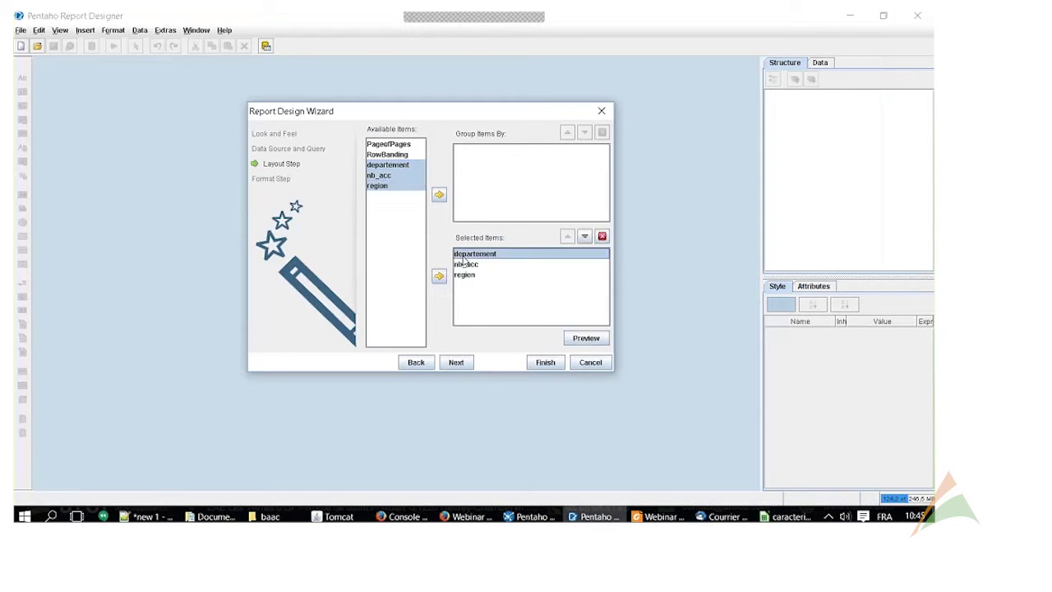
{"action": "left_click", "coordinate": [468, 276]}
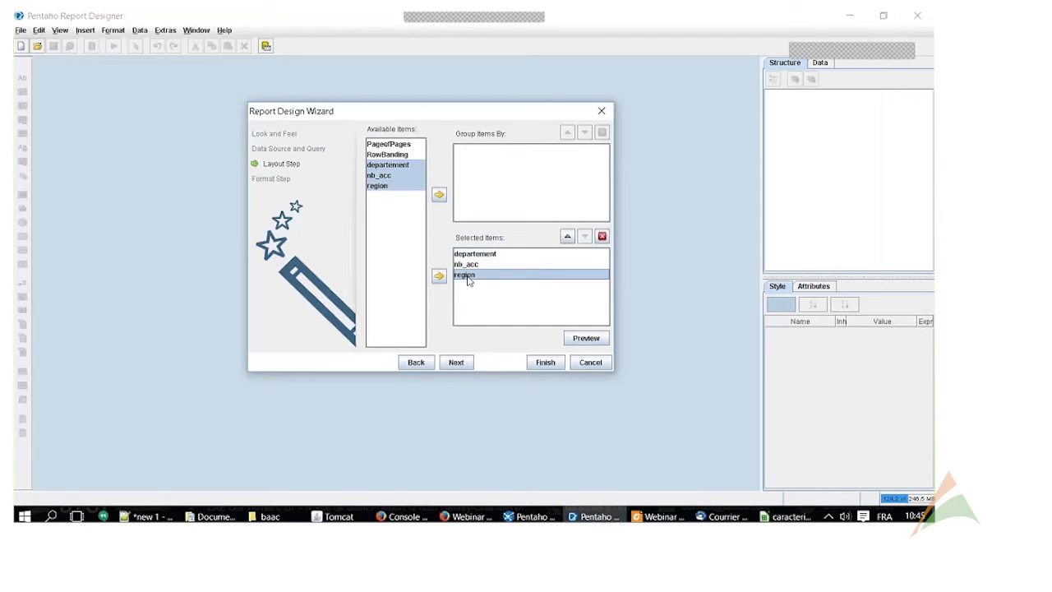
{"action": "left_click", "coordinate": [602, 237]}
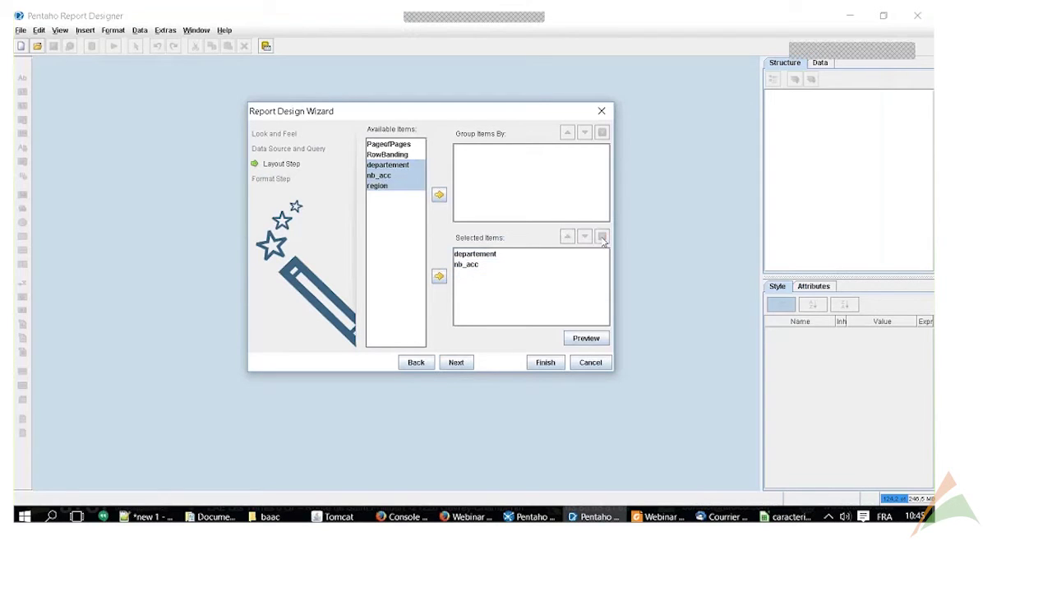
{"action": "left_click", "coordinate": [403, 186]}
{"action": "left_click", "coordinate": [439, 195]}
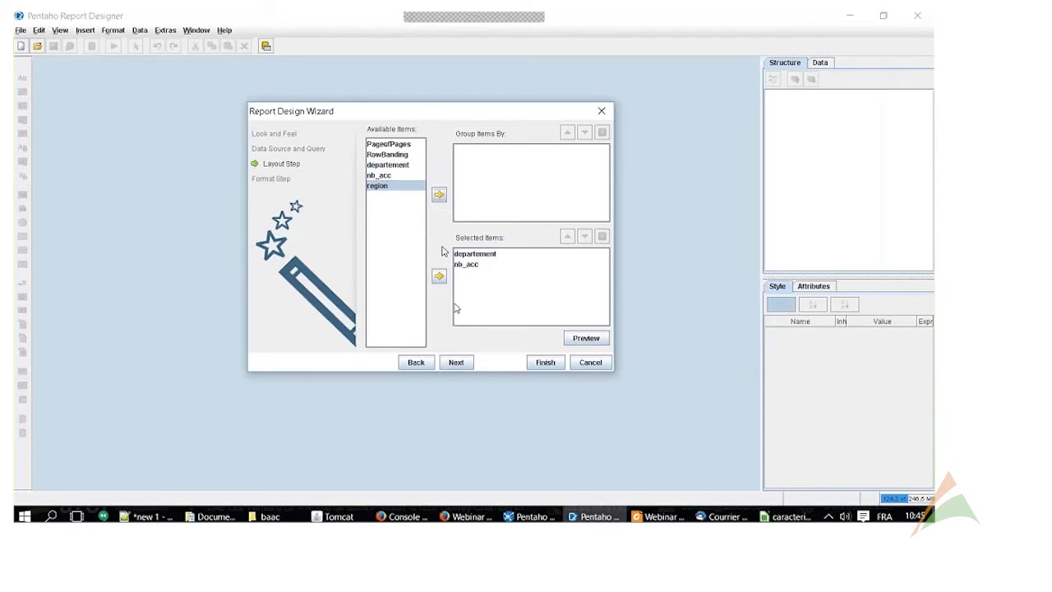
{"action": "left_click", "coordinate": [471, 151]}
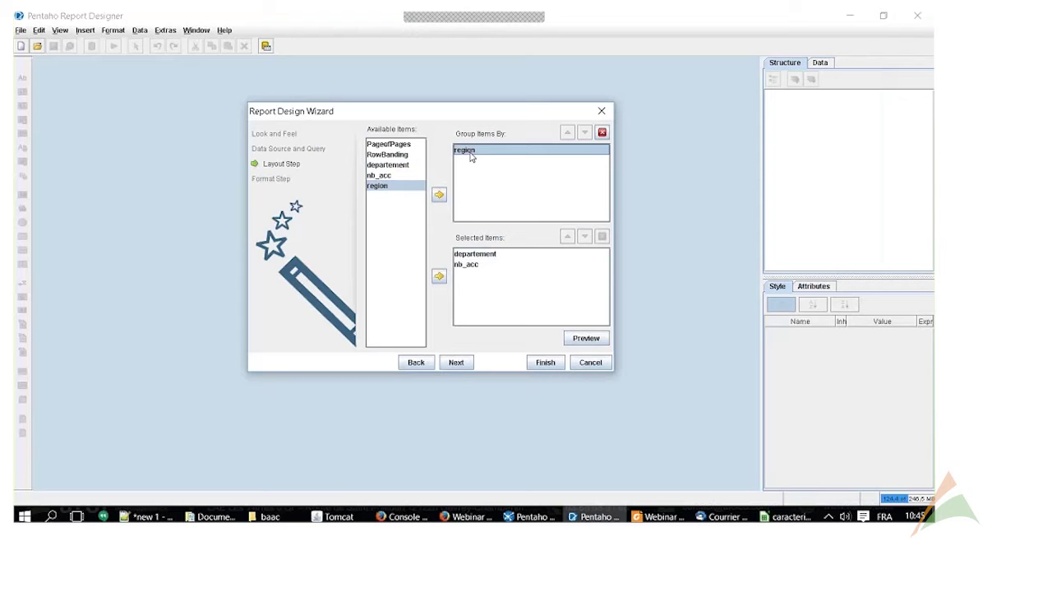
{"action": "left_click", "coordinate": [586, 342]}
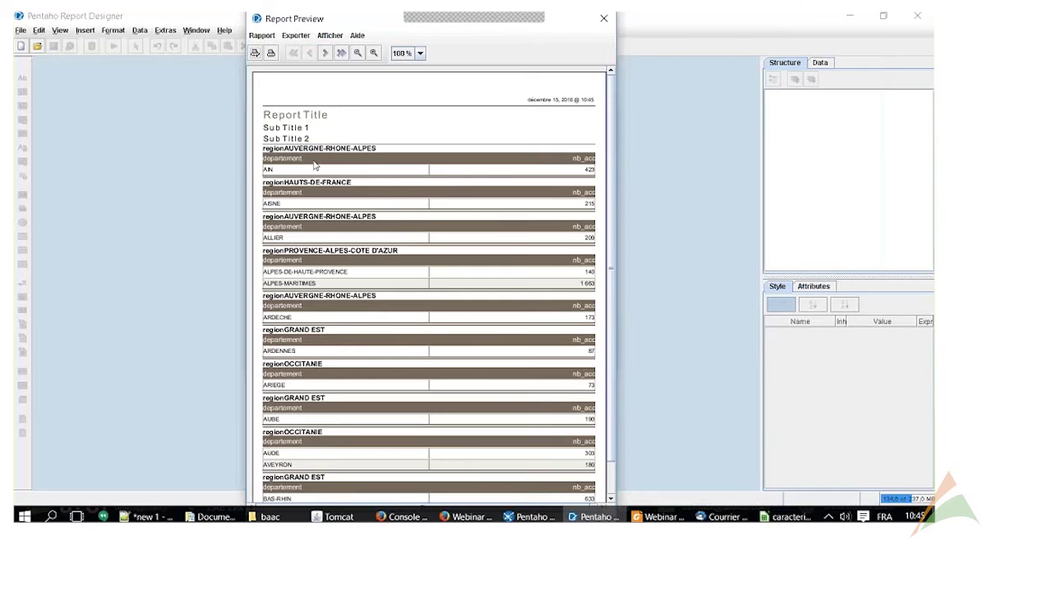
{"action": "left_click", "coordinate": [605, 20]}
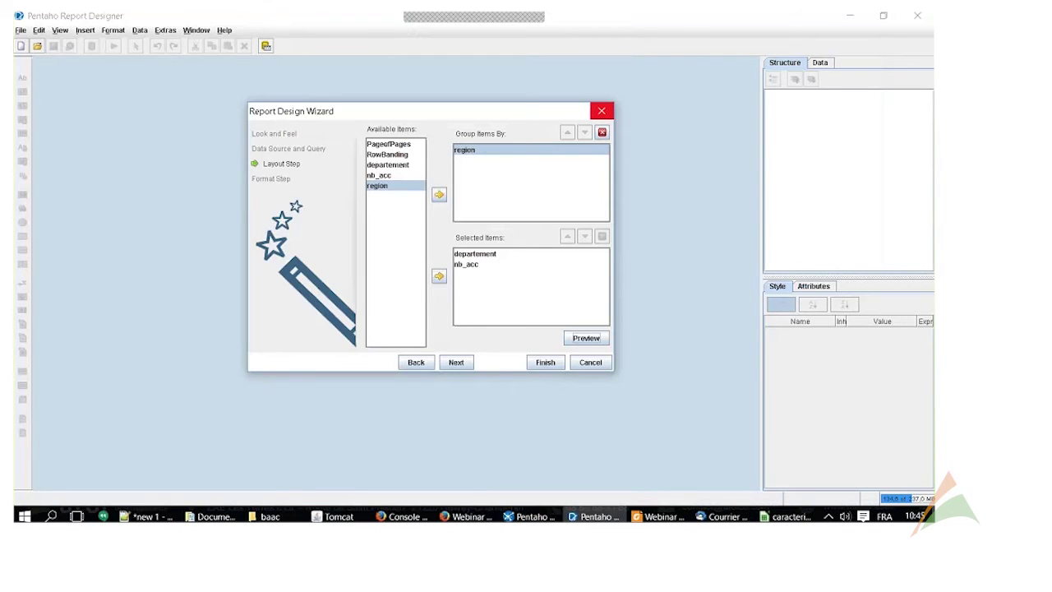
Drop the region grouping, put region back as the first column, and preview
{"action": "left_click", "coordinate": [602, 132]}
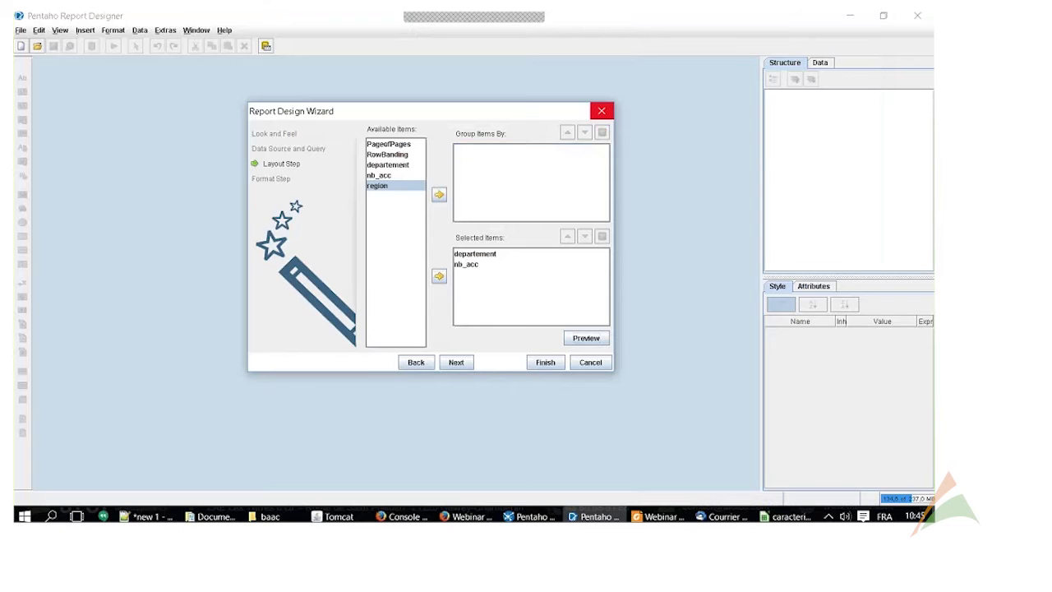
{"action": "left_click", "coordinate": [439, 195]}
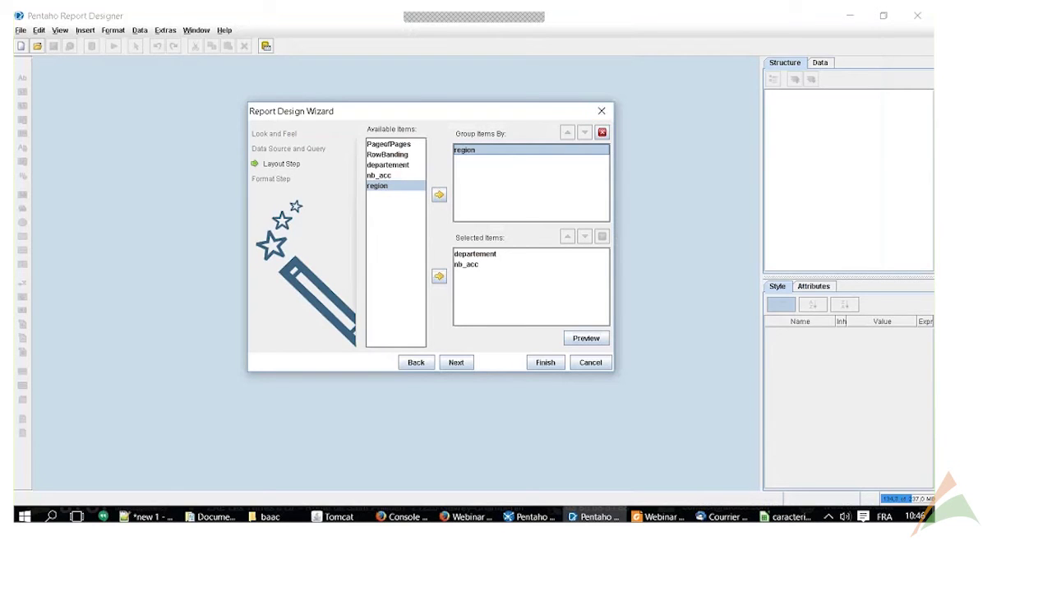
{"action": "left_click", "coordinate": [601, 132]}
{"action": "left_click", "coordinate": [439, 277]}
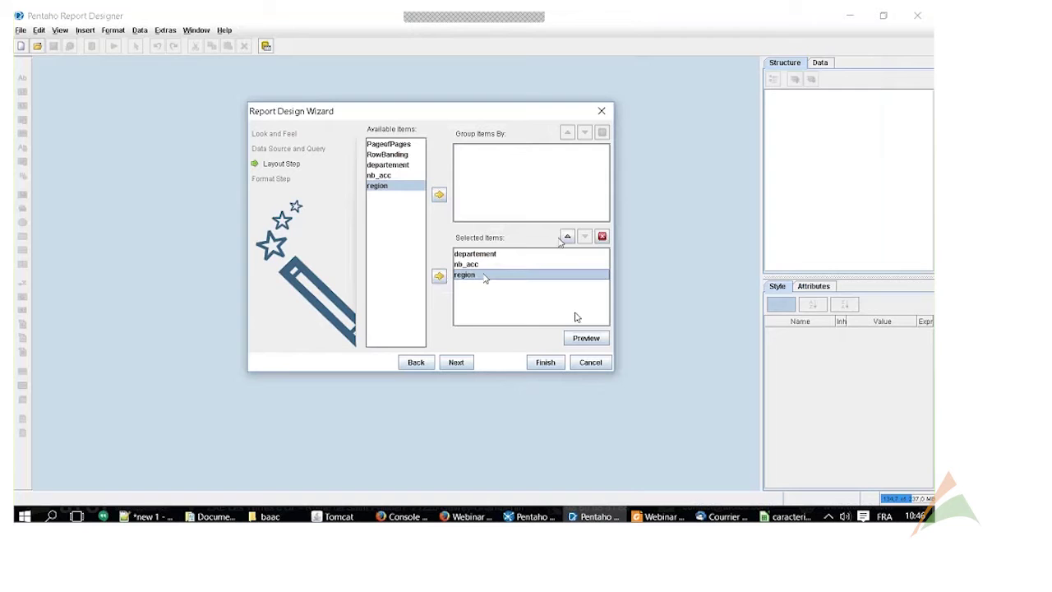
{"action": "left_click", "coordinate": [567, 237]}
{"action": "left_click", "coordinate": [567, 237]}
{"action": "left_click", "coordinate": [586, 339]}
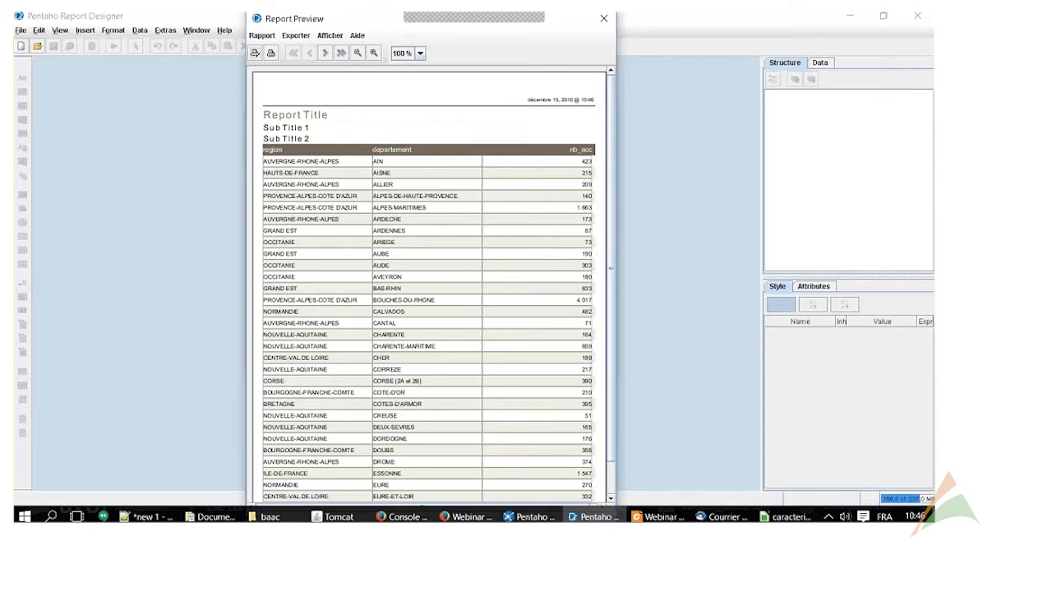
Turn off auto width and set region to 40% and departement to 41%
{"action": "scroll", "coordinate": [313, 209], "scroll_direction": "down", "scroll_amount": 2}
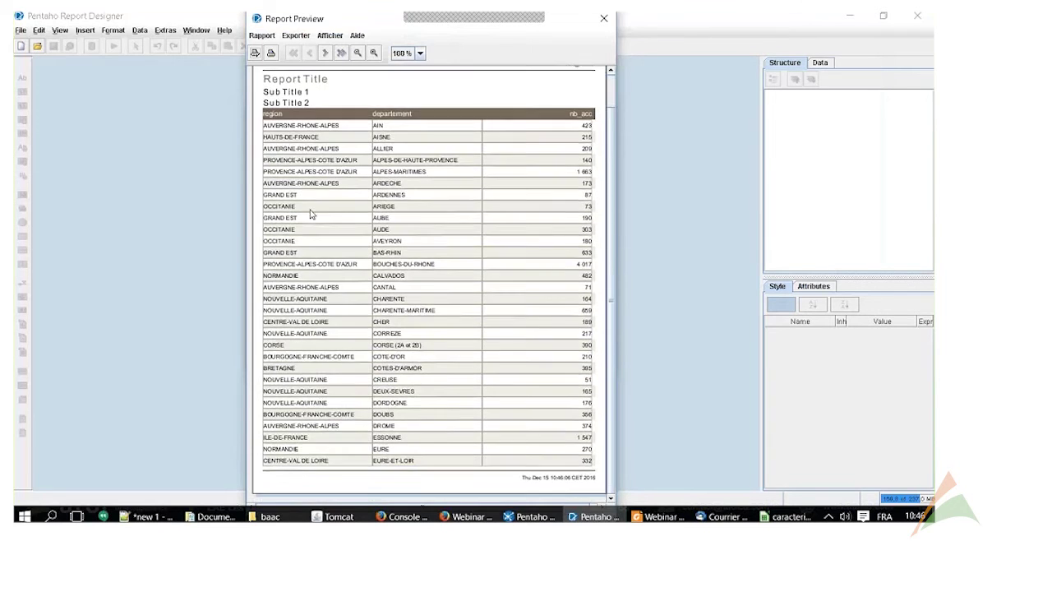
{"action": "scroll", "coordinate": [312, 189], "scroll_direction": "up", "scroll_amount": 2}
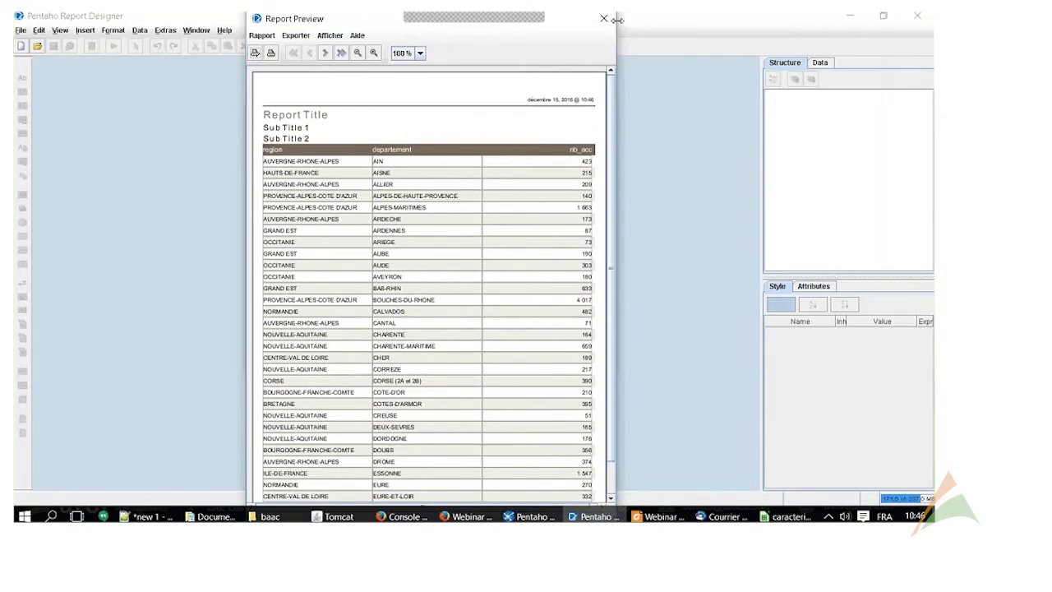
{"action": "left_click", "coordinate": [603, 18]}
{"action": "left_click", "coordinate": [456, 361]}
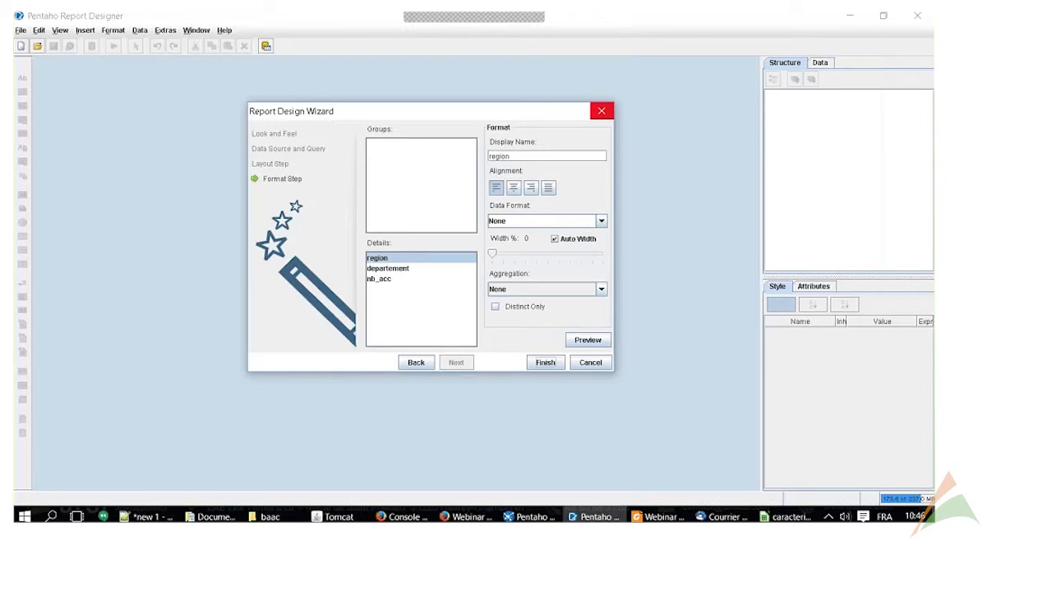
{"action": "left_click", "coordinate": [564, 240]}
{"action": "left_click_drag", "start_coordinate": [492, 254], "coordinate": [536, 256]}
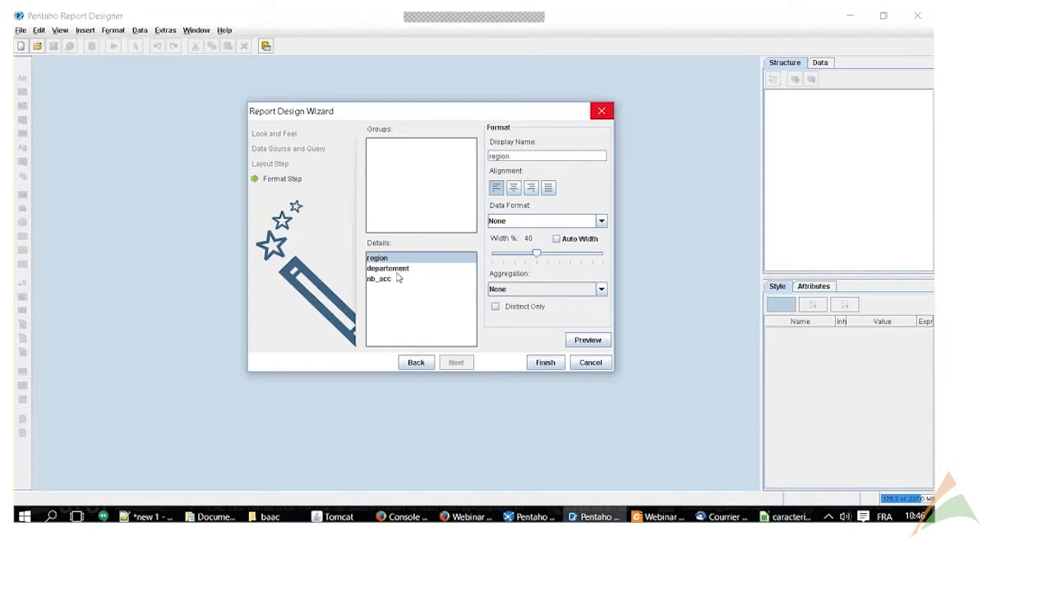
{"action": "left_click", "coordinate": [387, 268]}
{"action": "left_click", "coordinate": [555, 238]}
{"action": "mouse_move", "coordinate": [531, 255]}
{"action": "left_mouse_down"}
{"action": "mouse_move", "coordinate": [504, 259]}
{"action": "mouse_move", "coordinate": [540, 259]}
{"action": "left_mouse_up"}
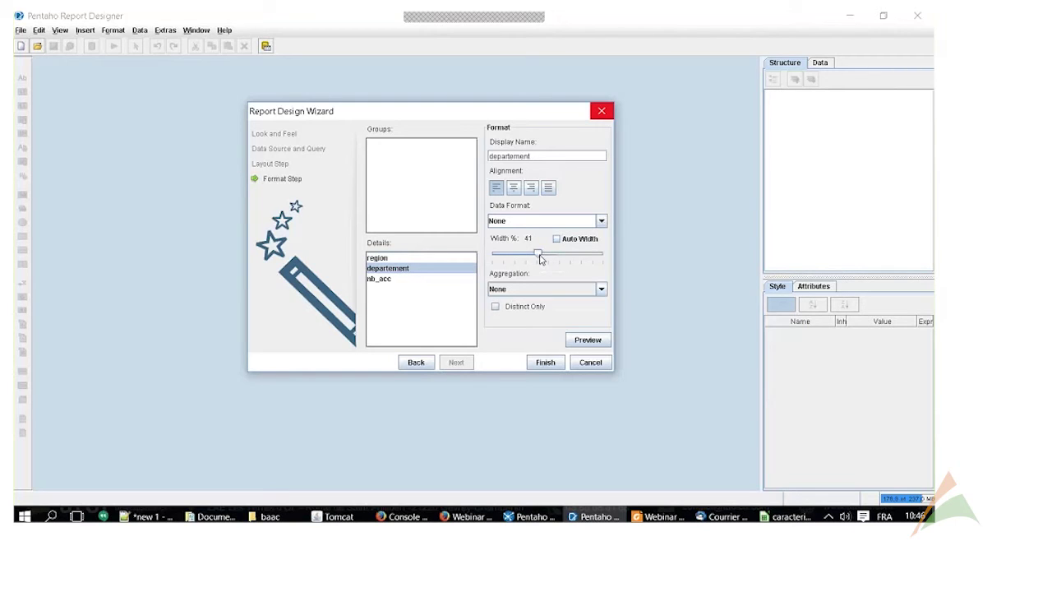
Rename the headings to Departement, Région and Nb Accidents, preview, and finish the wizard
{"action": "double_click", "coordinate": [494, 155]}
{"action": "key", "text": "BackSpace"}
{"action": "type", "text": "Depa"}
{"action": "type", "text": "rtement"}
{"action": "left_click", "coordinate": [376, 258]}
{"action": "double_click", "coordinate": [534, 157]}
{"action": "type", "text": "Région"}
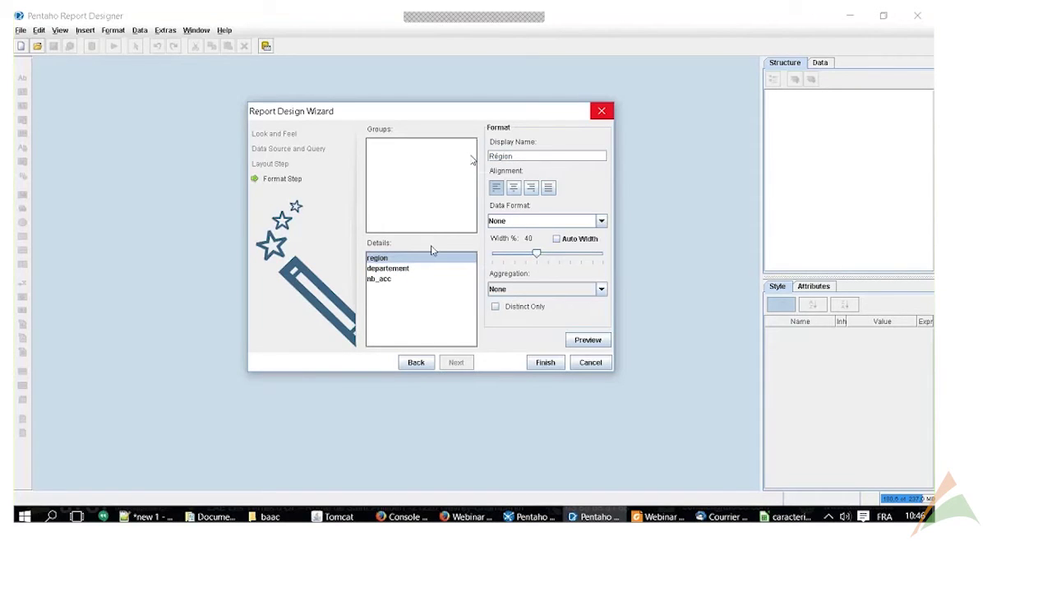
{"action": "left_click", "coordinate": [384, 279]}
{"action": "key", "text": "Tab"}
{"action": "type", "text": "Nb Accien"}
{"action": "key", "text": "BackSpace"}
{"action": "key", "text": "BackSpace"}
{"action": "type", "text": "dents"}
{"action": "left_click", "coordinate": [588, 339]}
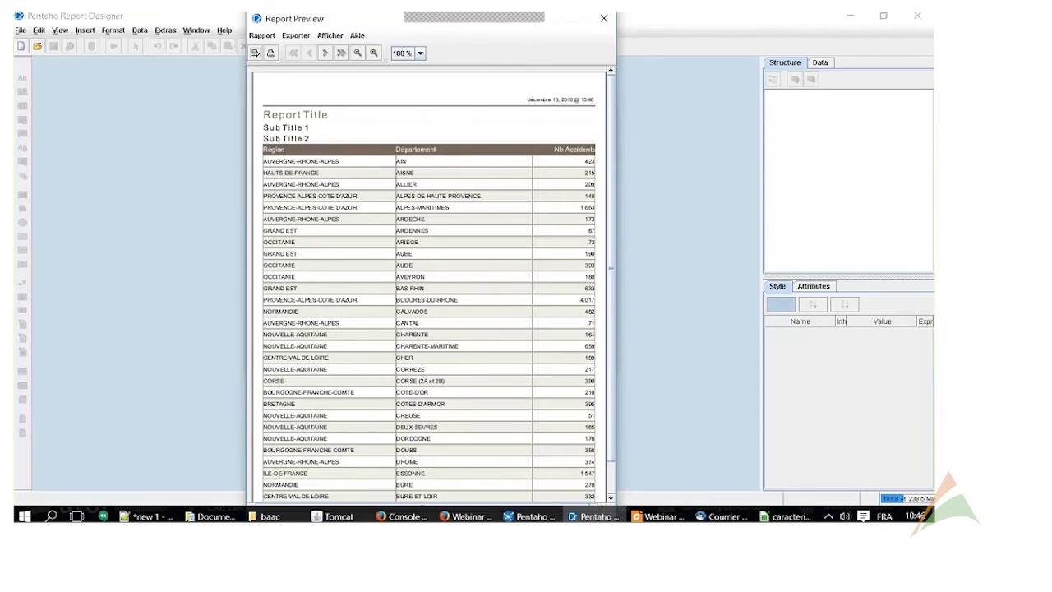
{"action": "left_click", "coordinate": [603, 18]}
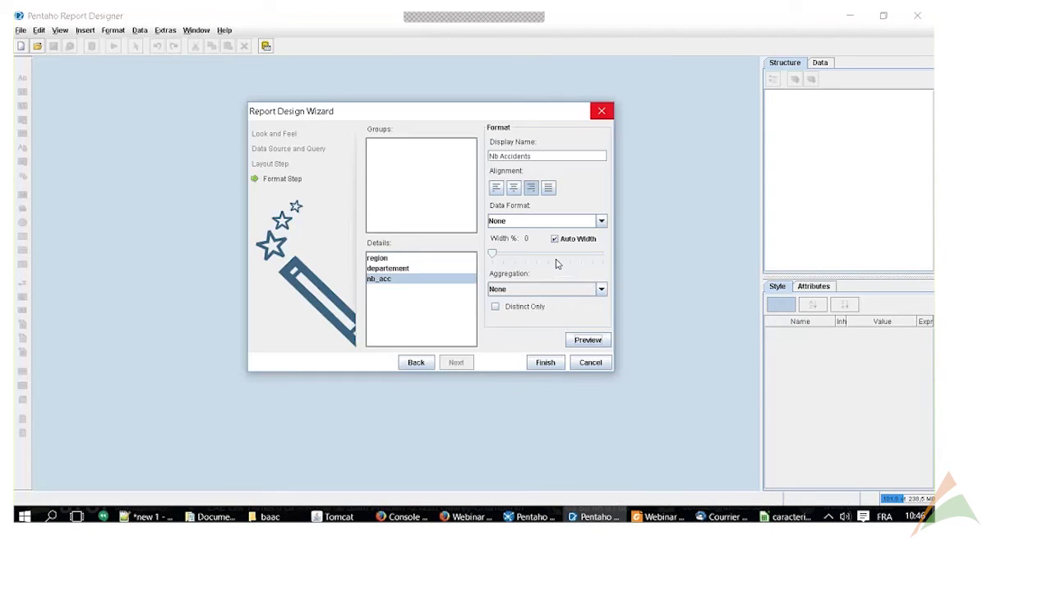
{"action": "left_click", "coordinate": [546, 363]}
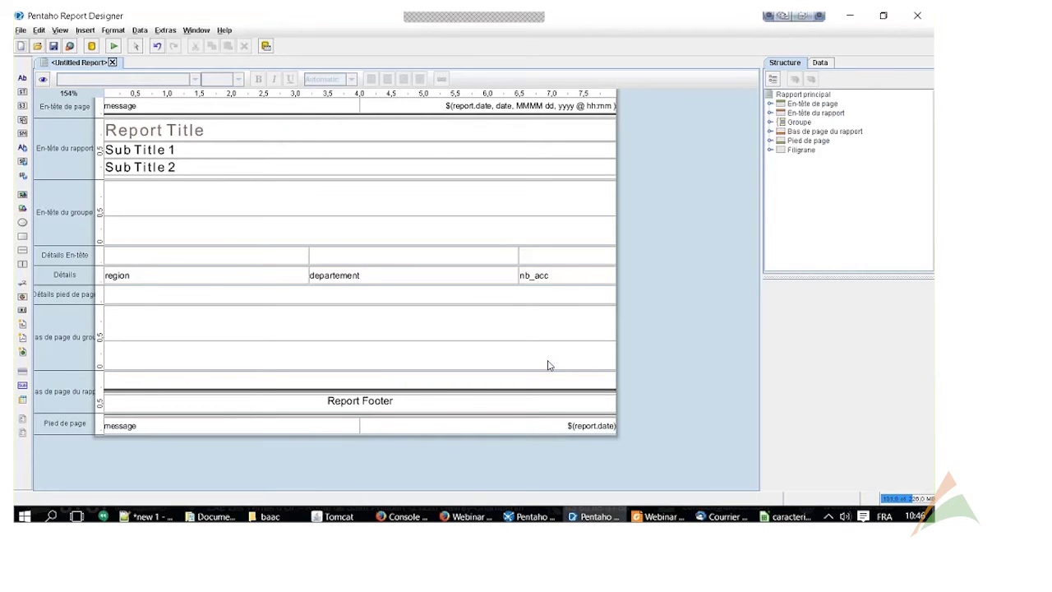
Delete the Sub Title 2 and Sub Title 1 labels from the report header
{"action": "left_click", "coordinate": [110, 164]}
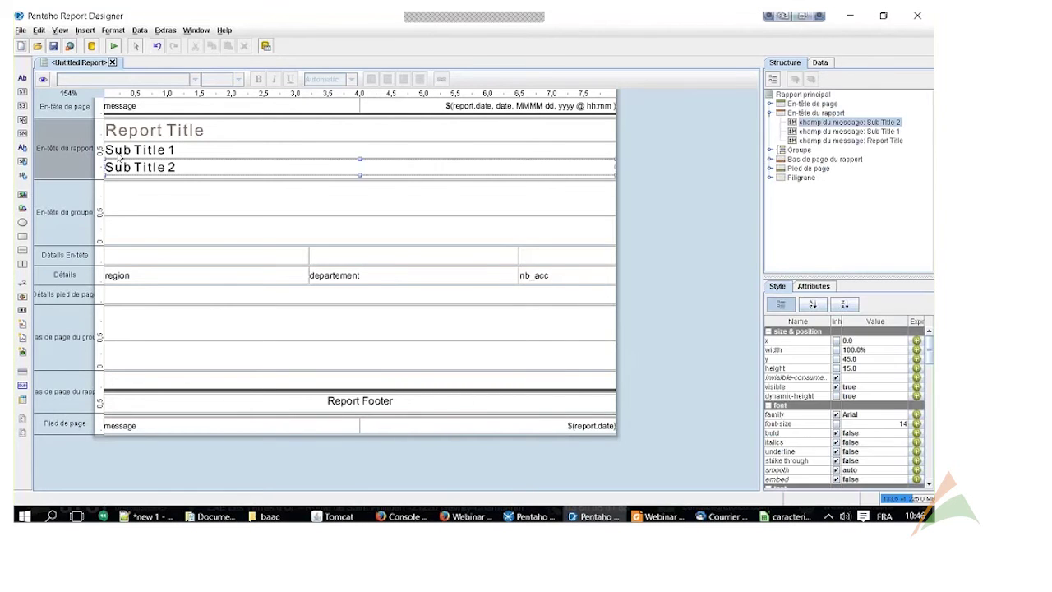
{"action": "left_click", "coordinate": [42, 80]}
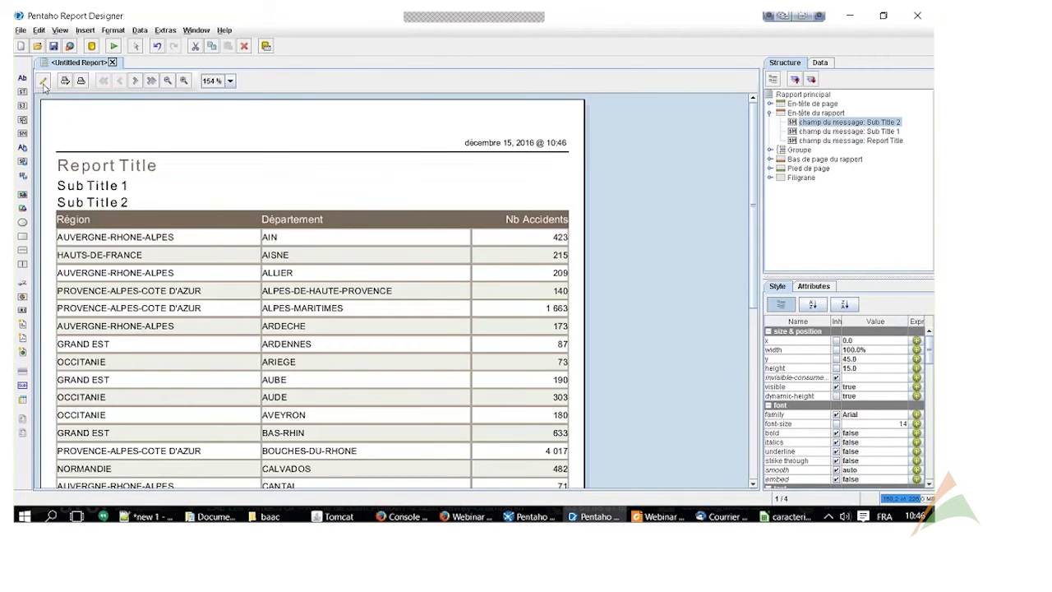
{"action": "left_click", "coordinate": [42, 82]}
{"action": "left_click", "coordinate": [43, 80]}
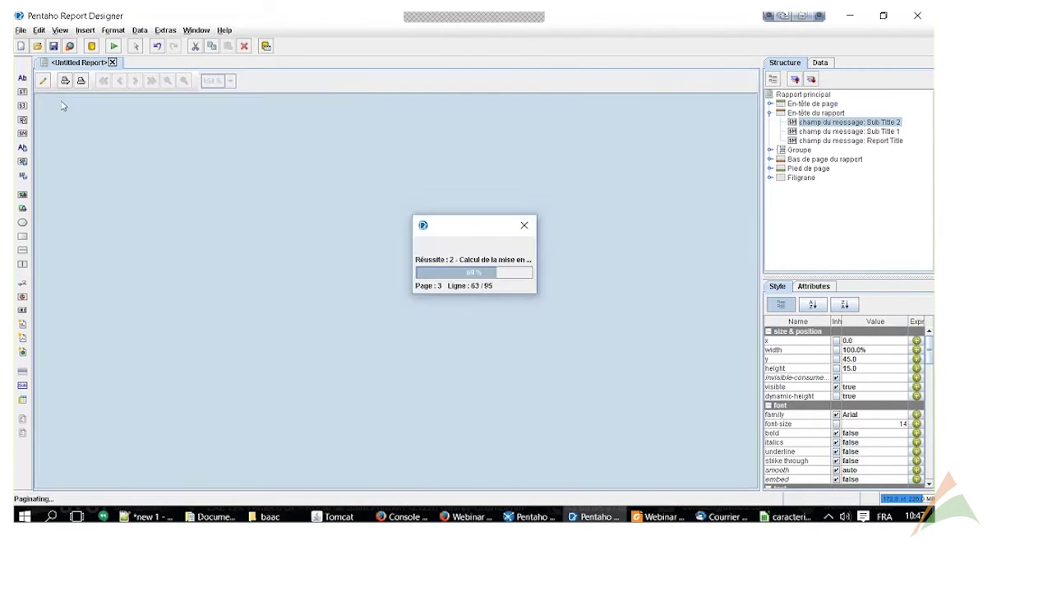
{"action": "left_click", "coordinate": [42, 80]}
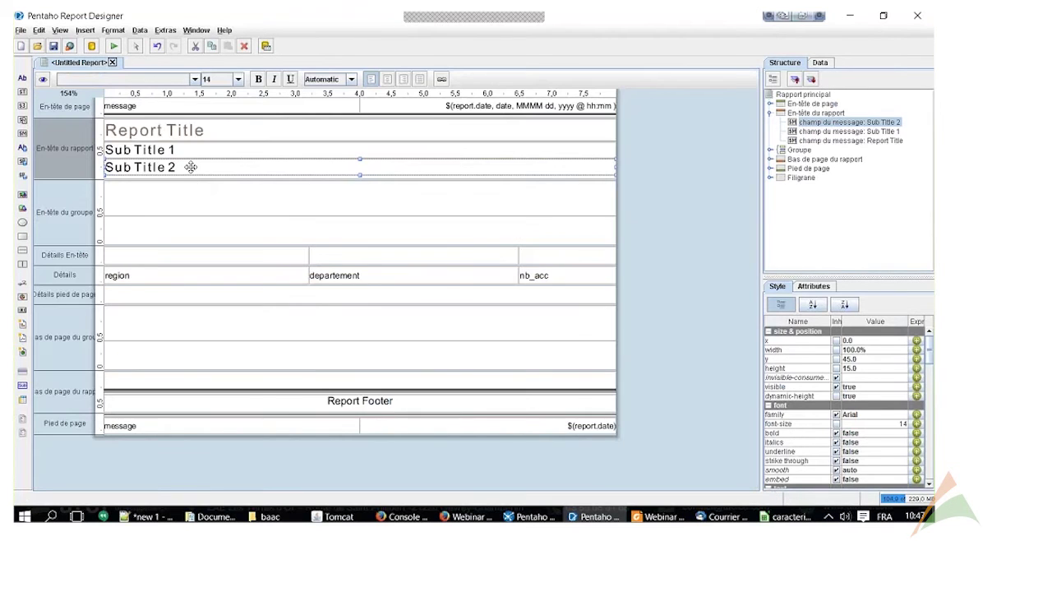
{"action": "key", "text": "Delete"}
{"action": "left_click", "coordinate": [176, 151]}
{"action": "key", "text": "Delete"}
Retitle the report 'Nb d'accidents en france métropolitaine en 2015' in bold and preview it
{"action": "left_click", "coordinate": [172, 138]}
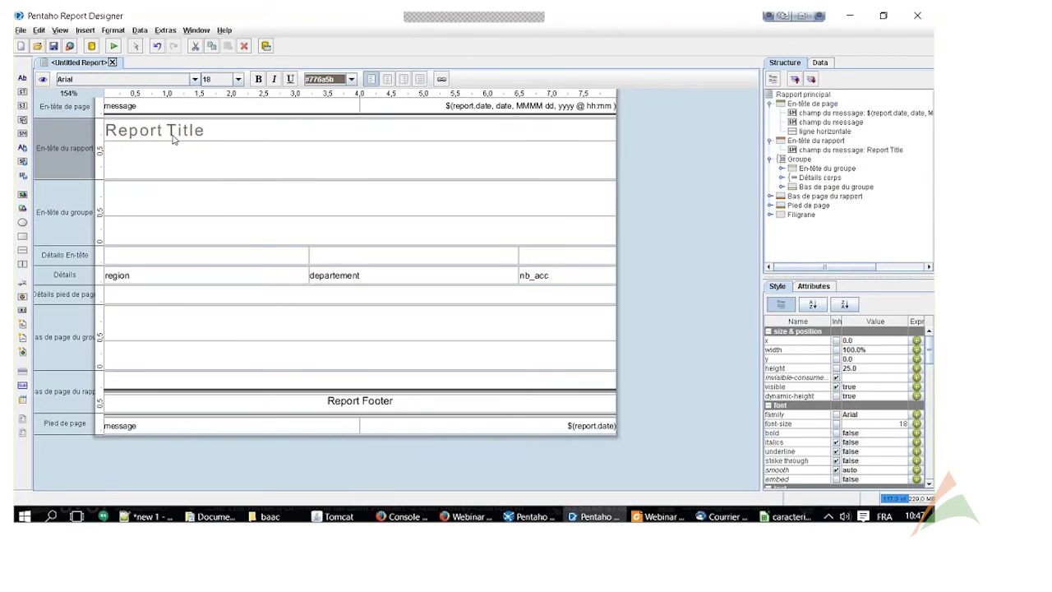
{"action": "double_click", "coordinate": [172, 138]}
{"action": "left_click_drag", "start_coordinate": [183, 128], "coordinate": [66, 129]}
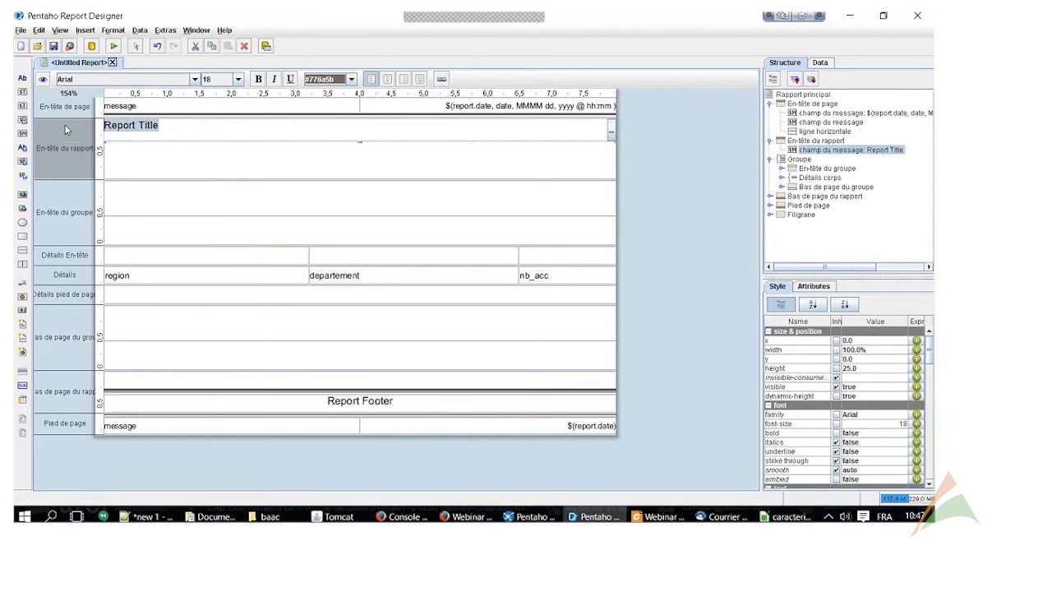
{"action": "type", "text": "Nb d"}
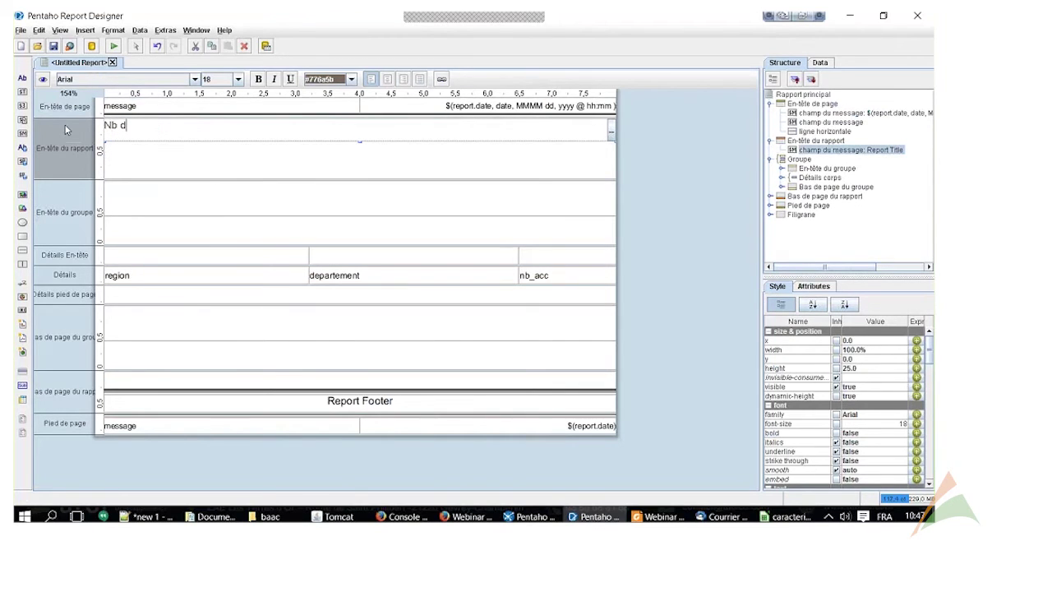
{"action": "type", "text": "'accidents en france métropoitai"}
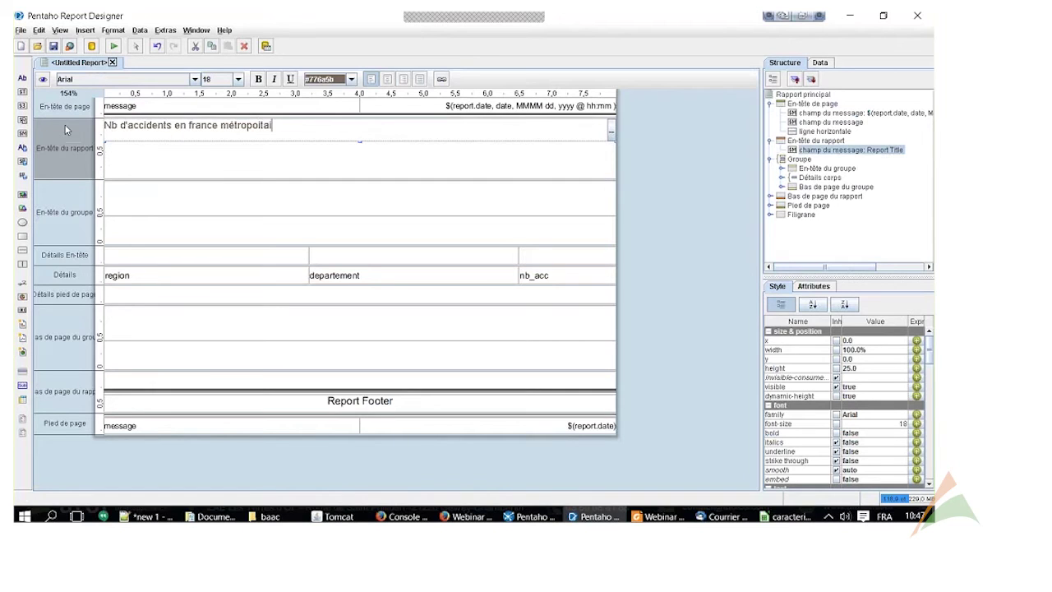
{"action": "key", "text": "BackSpace"}
{"action": "key", "text": "BackSpace"}
{"action": "type", "text": "politaine en 2015"}
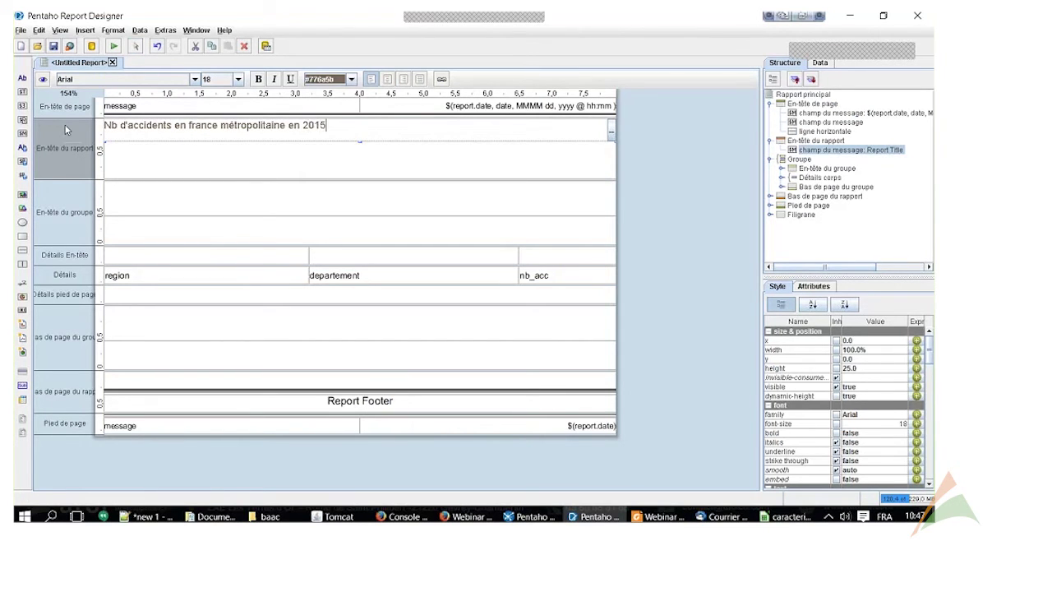
{"action": "key", "text": "Return"}
{"action": "left_click", "coordinate": [258, 79]}
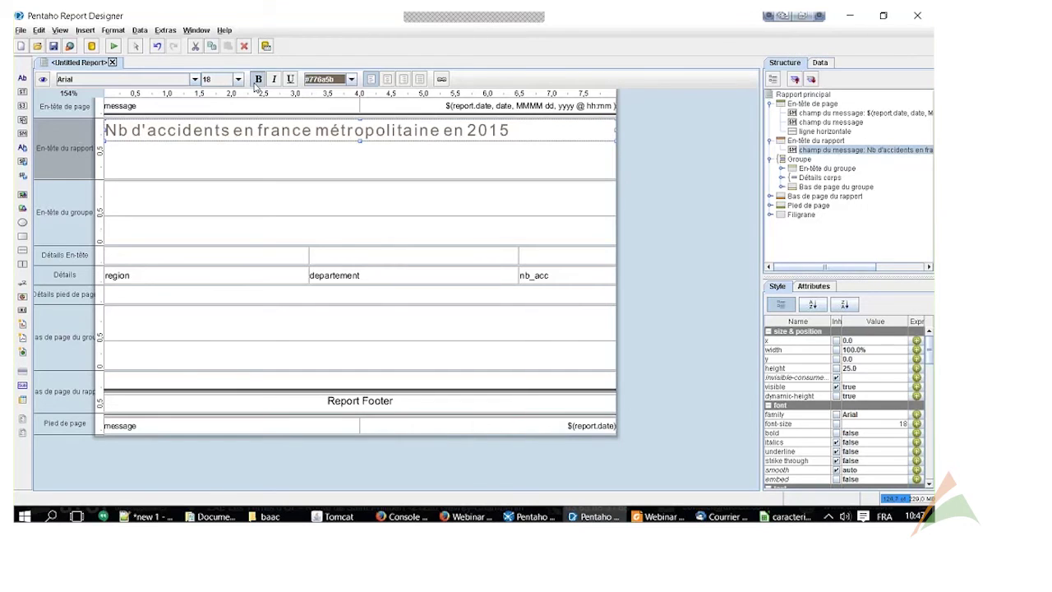
{"action": "left_click", "coordinate": [43, 79]}
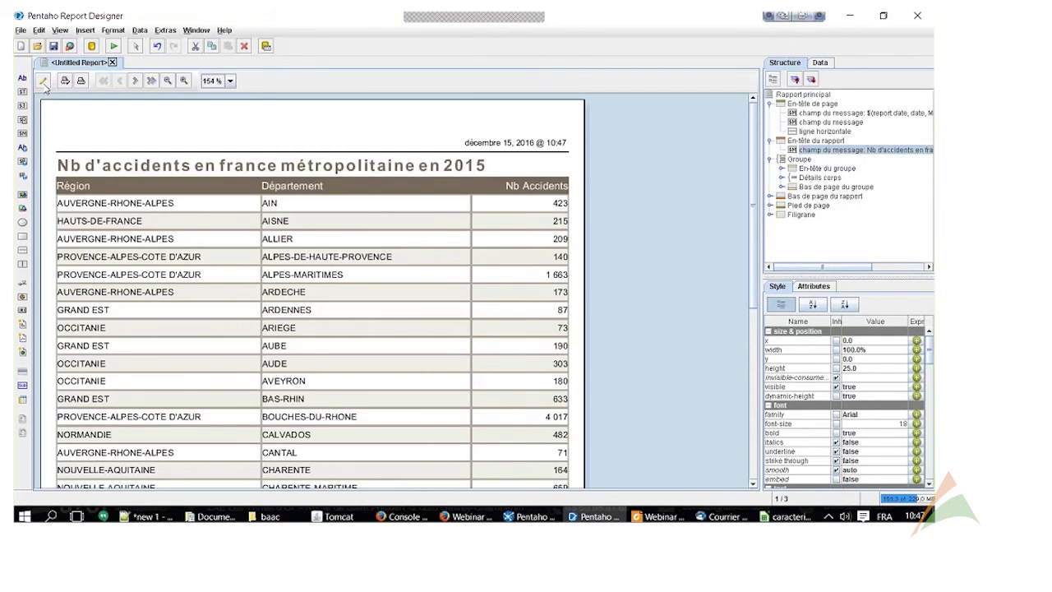
Save the report as baac_webinar.prpt and log in to the local Pentaho server
{"action": "left_click", "coordinate": [70, 47]}
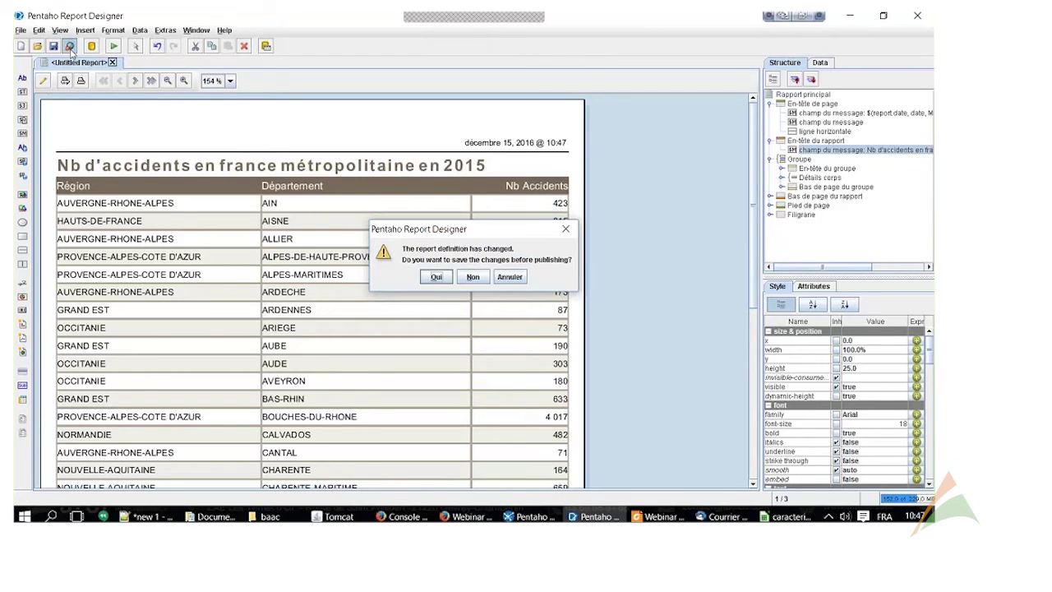
{"action": "left_click", "coordinate": [438, 278]}
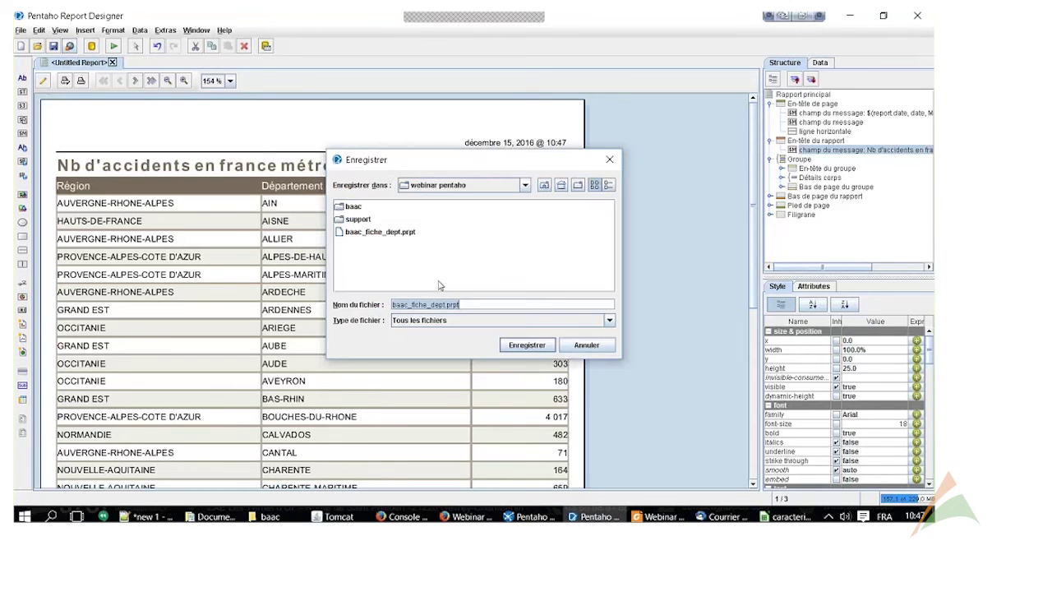
{"action": "left_click", "coordinate": [455, 304]}
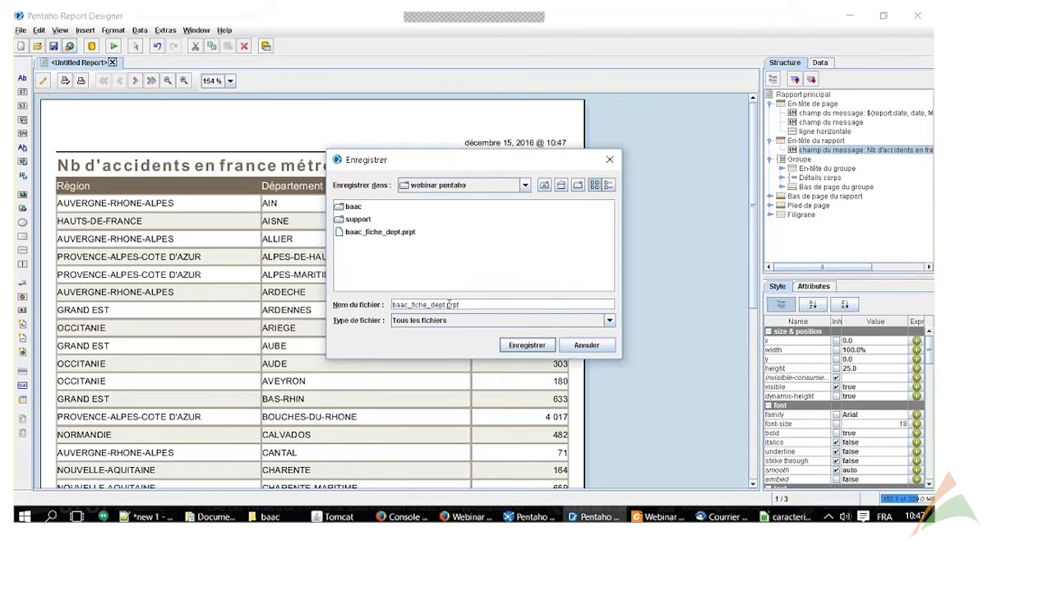
{"action": "left_click_drag", "start_coordinate": [449, 304], "coordinate": [434, 304]}
{"action": "key", "text": "BackSpace"}
{"action": "key", "text": "BackSpace"}
{"action": "key", "text": "BackSpace"}
{"action": "key", "text": "BackSpace"}
{"action": "key", "text": "BackSpace"}
{"action": "key", "text": "BackSpace"}
{"action": "key", "text": "Return"}
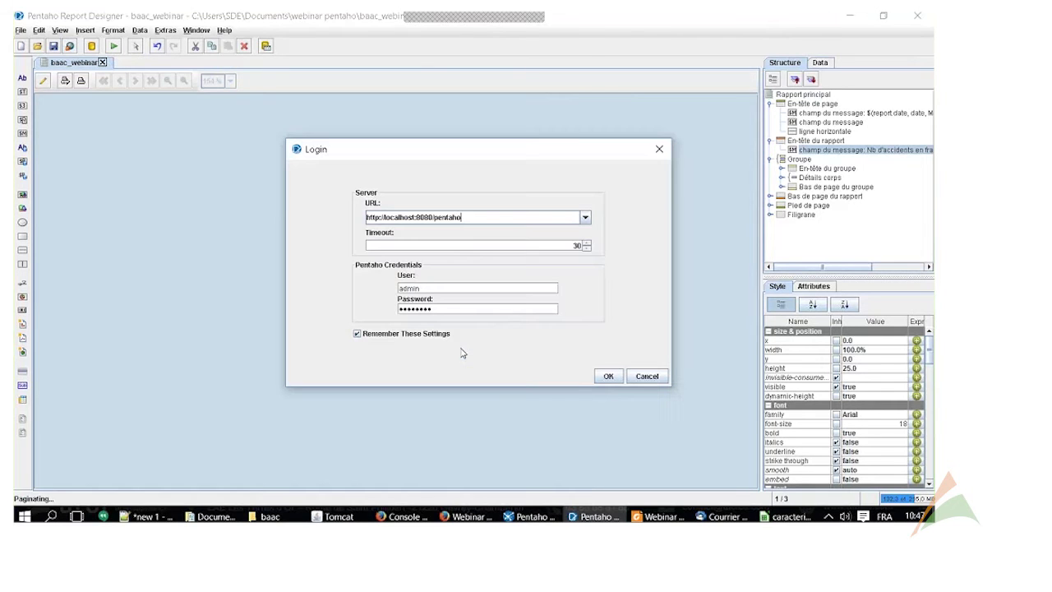
{"action": "left_click", "coordinate": [584, 218]}
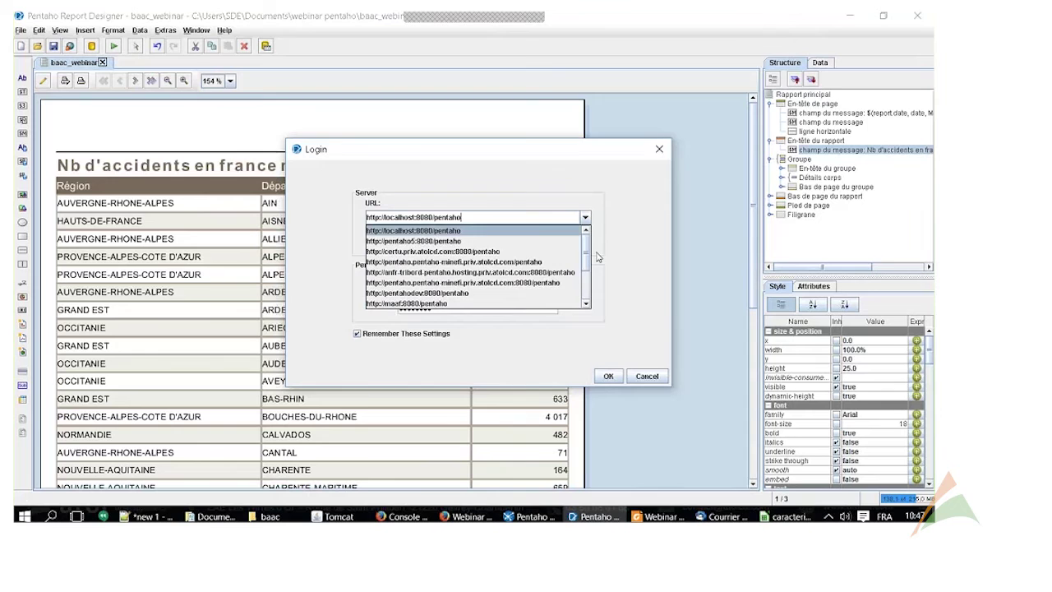
{"action": "left_click", "coordinate": [609, 376]}
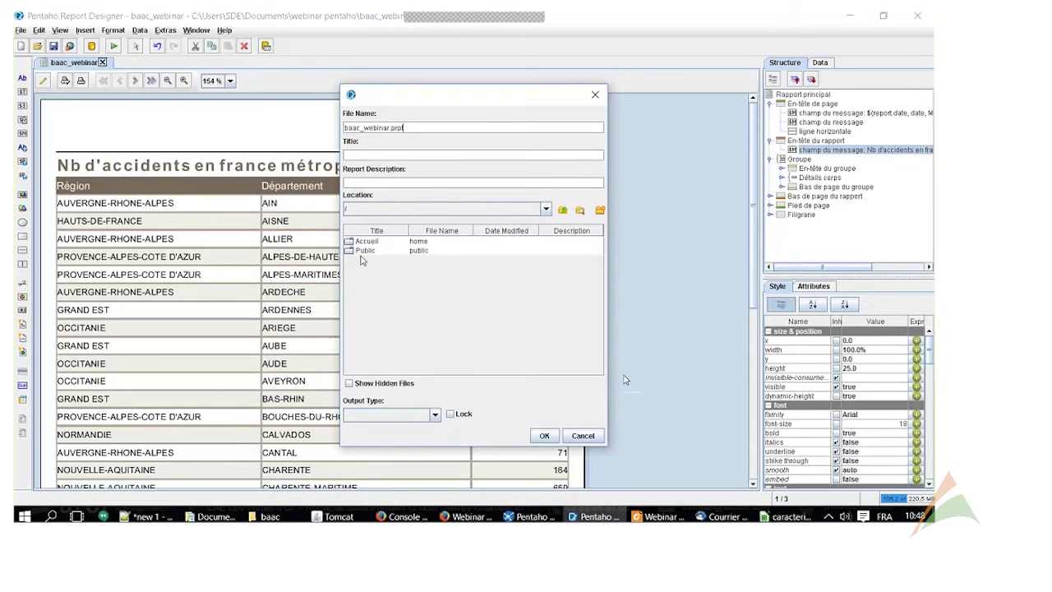
Publish baac_webinar.prpt to Public > Webinar titled 'WEBINAR' with HTML (Stream) output type
{"action": "double_click", "coordinate": [362, 251]}
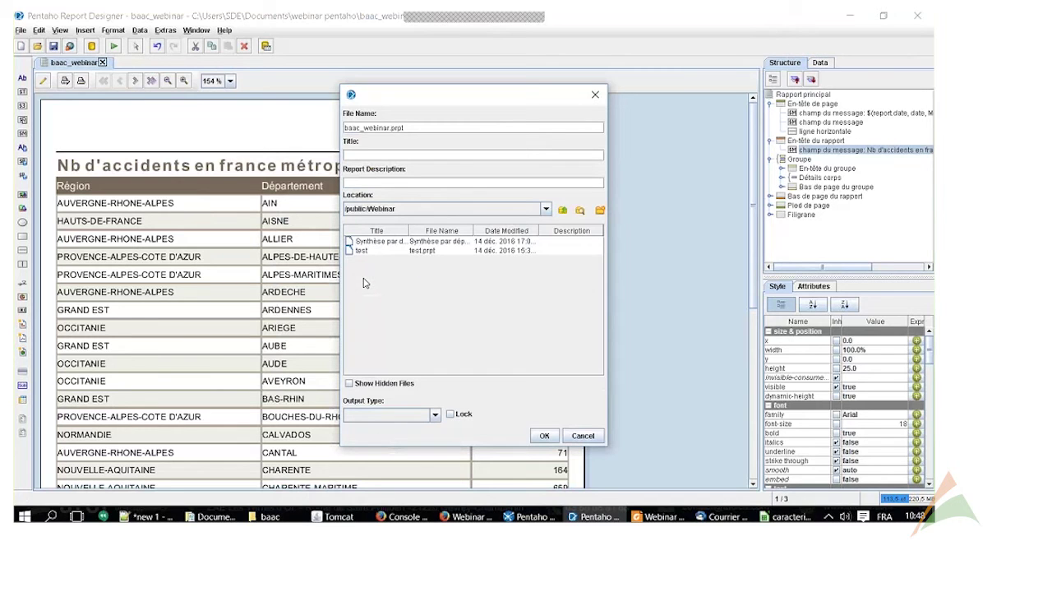
{"action": "type", "text": "WEBINAR"}
{"action": "left_click", "coordinate": [435, 414]}
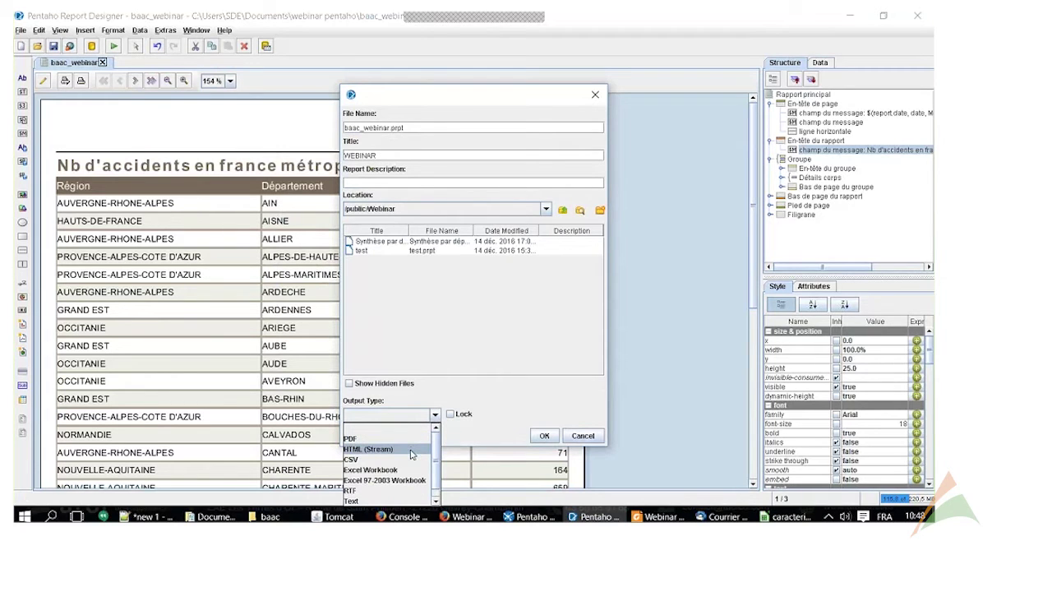
{"action": "left_click", "coordinate": [411, 454]}
{"action": "left_click", "coordinate": [531, 436]}
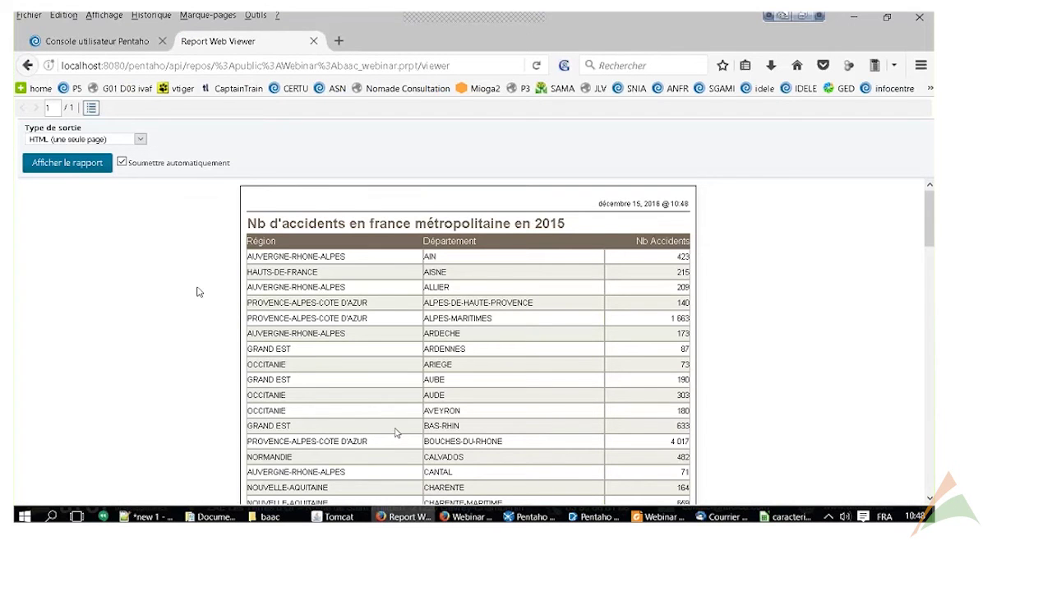
Switch the report viewer's Type de sortie to PDF
{"action": "scroll", "coordinate": [197, 292], "scroll_direction": "down", "scroll_amount": 5}
{"action": "scroll", "coordinate": [197, 292], "scroll_direction": "up", "scroll_amount": 10}
{"action": "left_click", "coordinate": [140, 140]}
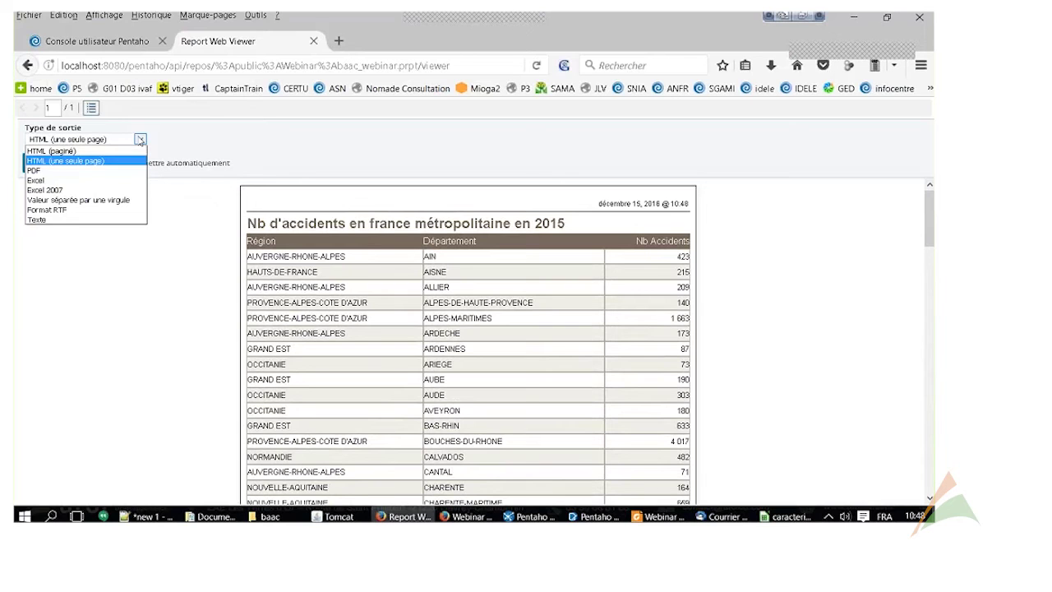
{"action": "left_click", "coordinate": [82, 170]}
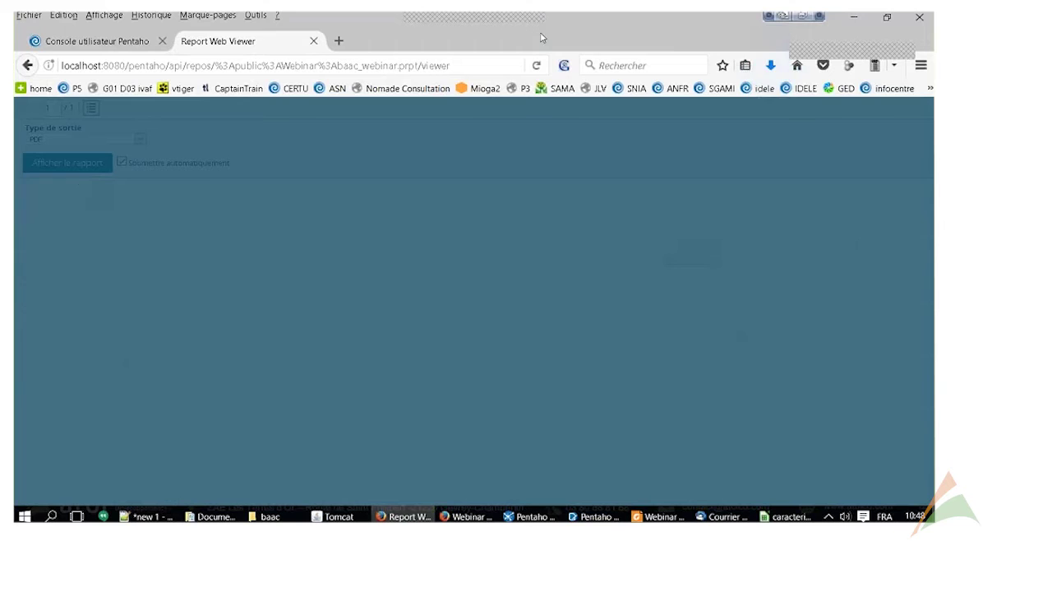
Open the downloaded baac_webinar.pdf and page through to its last page
{"action": "left_click", "coordinate": [770, 66]}
{"action": "left_click", "coordinate": [526, 110]}
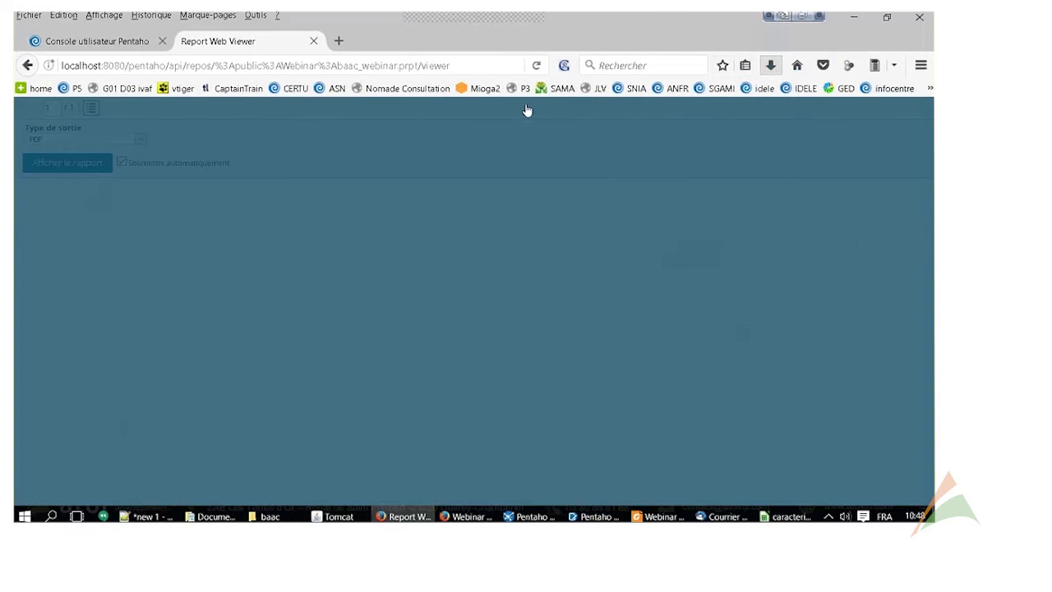
{"action": "key", "text": "Down"}
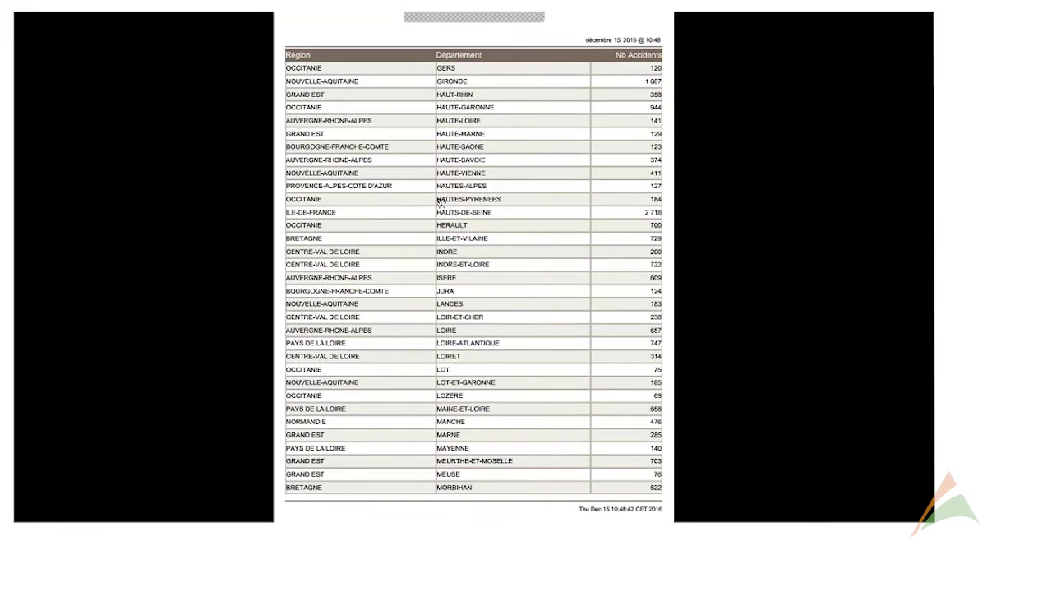
{"action": "key", "text": "Down"}
{"action": "key", "text": "alt+Tab"}
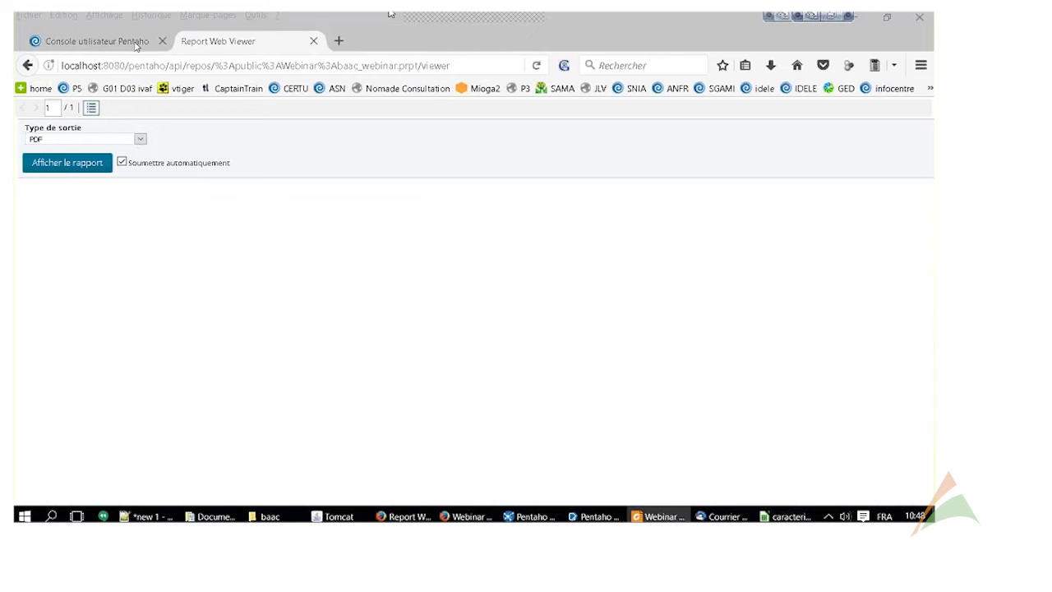
Reload the report viewer and export baac_webinar as Excel 2007, opening it in Excel
{"action": "key", "text": "alt+Tab"}
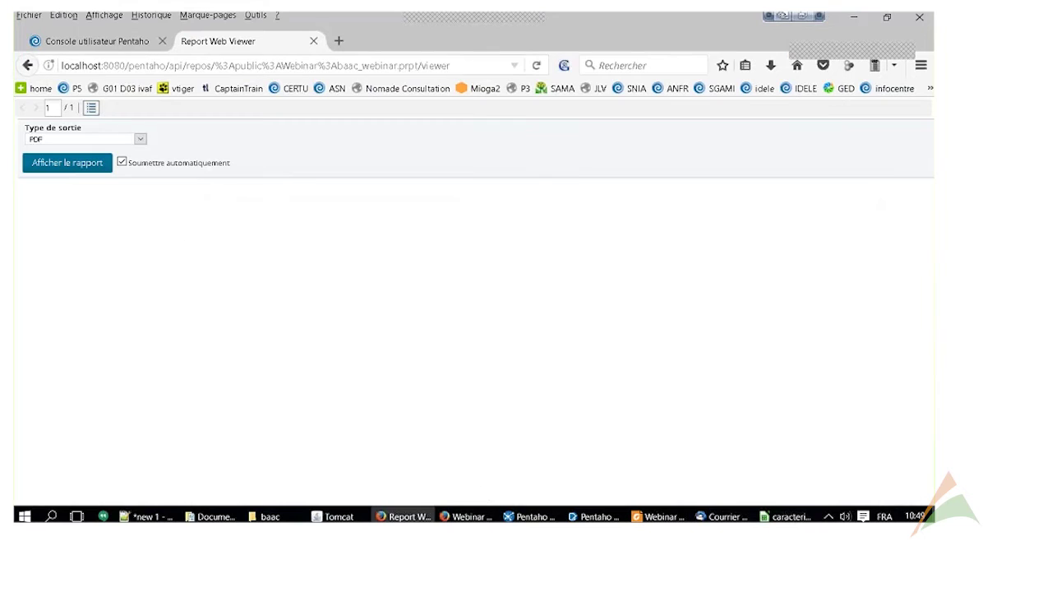
{"action": "left_click", "coordinate": [144, 66]}
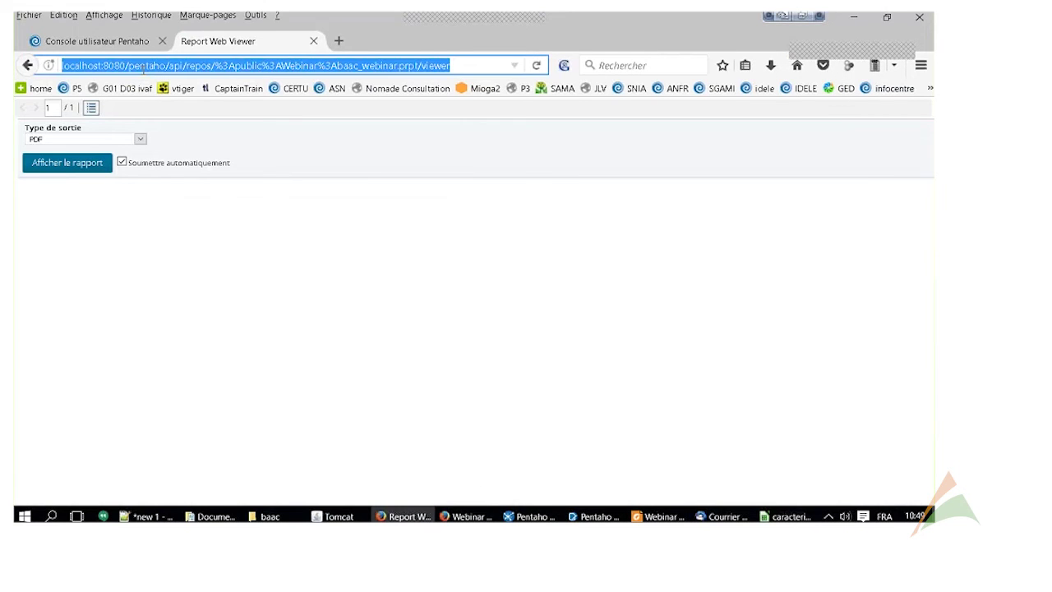
{"action": "key", "text": "Return"}
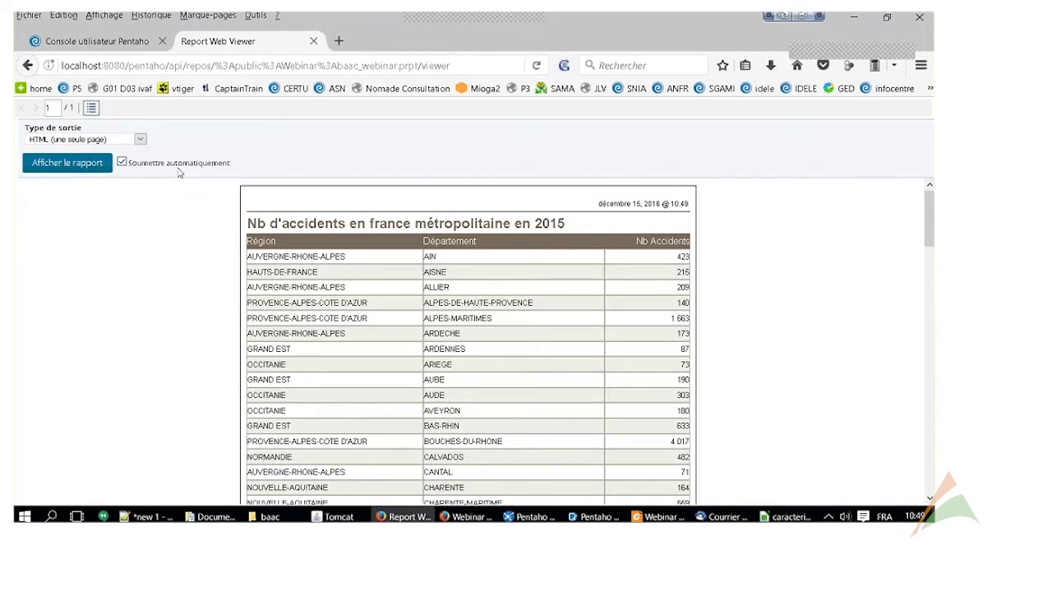
{"action": "left_click", "coordinate": [139, 139]}
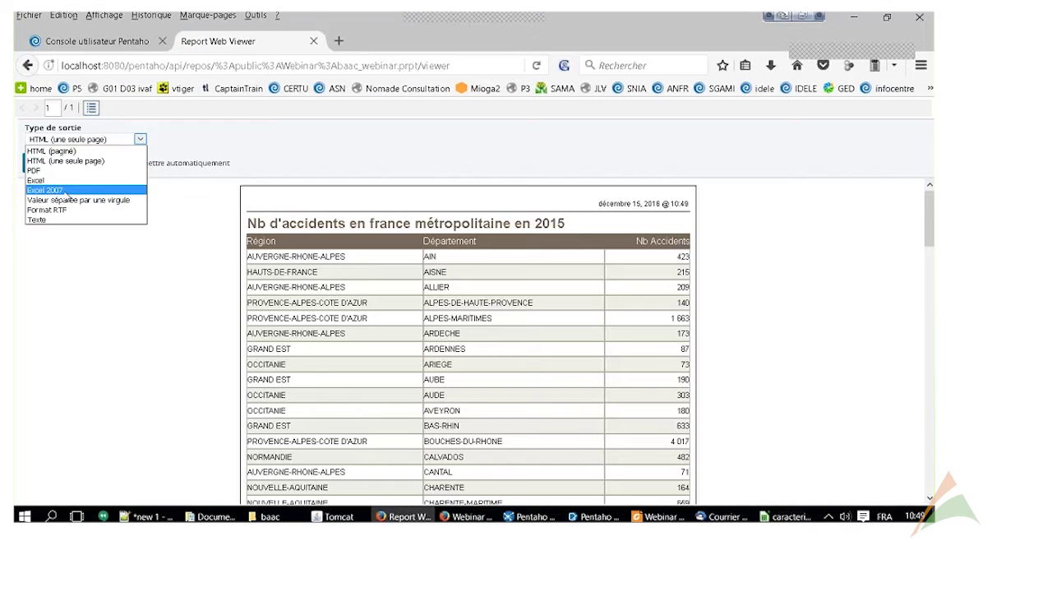
{"action": "left_click", "coordinate": [64, 190]}
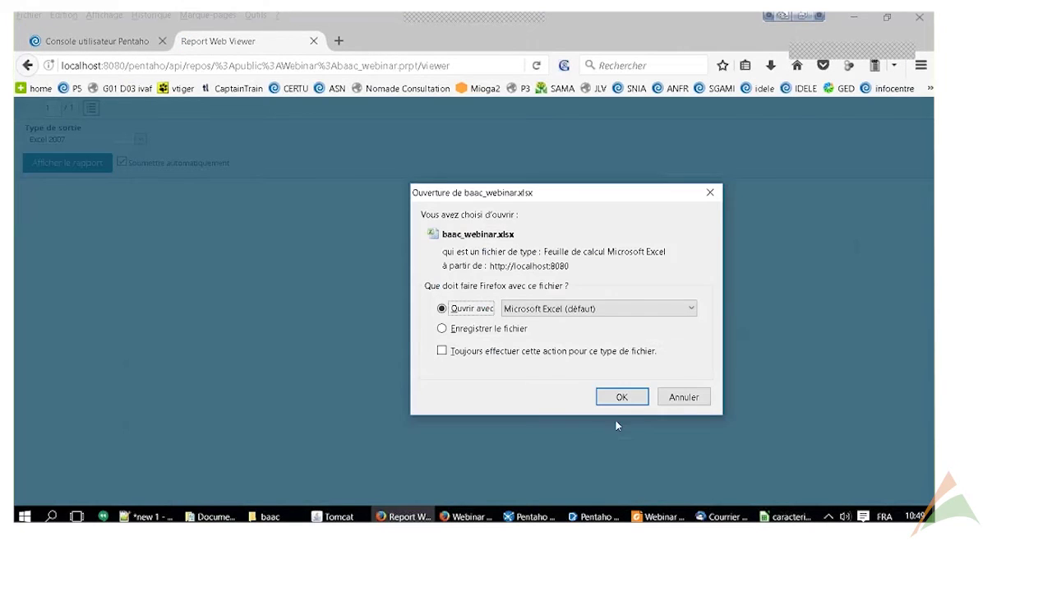
{"action": "left_click", "coordinate": [617, 396]}
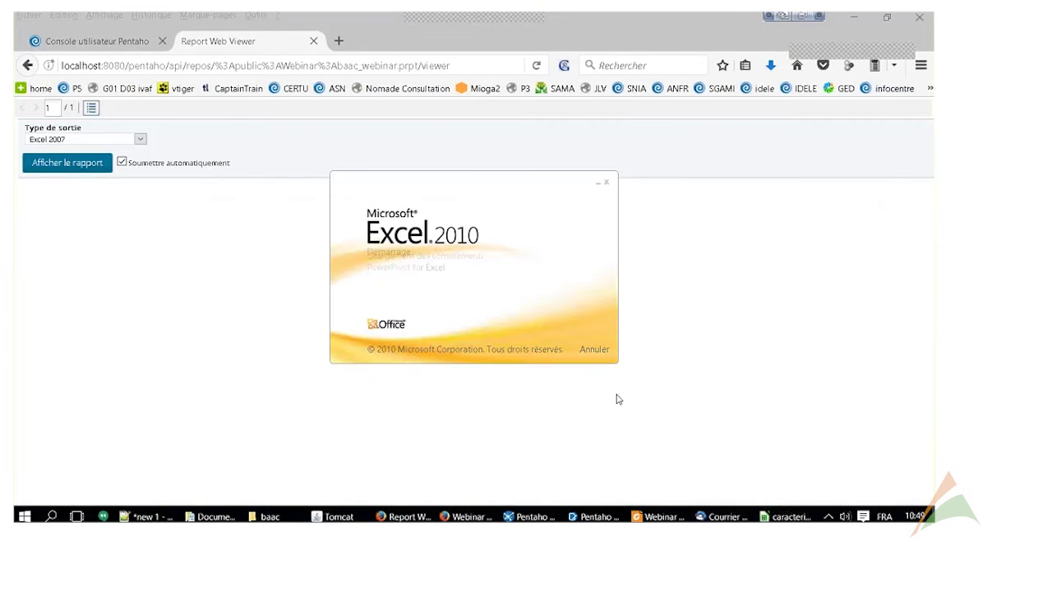
Scroll the exported accidents table in Excel, close it, and return to Report Designer
{"action": "scroll", "coordinate": [617, 394], "scroll_direction": "down", "scroll_amount": 1}
{"action": "scroll", "coordinate": [616, 394], "scroll_direction": "down", "scroll_amount": 12}
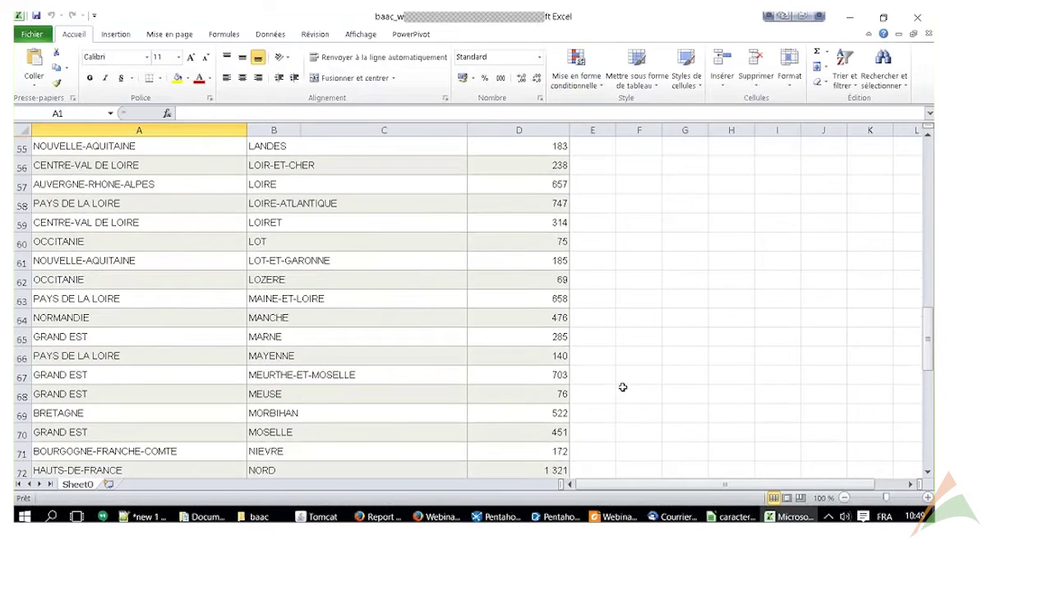
{"action": "scroll", "coordinate": [622, 387], "scroll_direction": "up", "scroll_amount": 13}
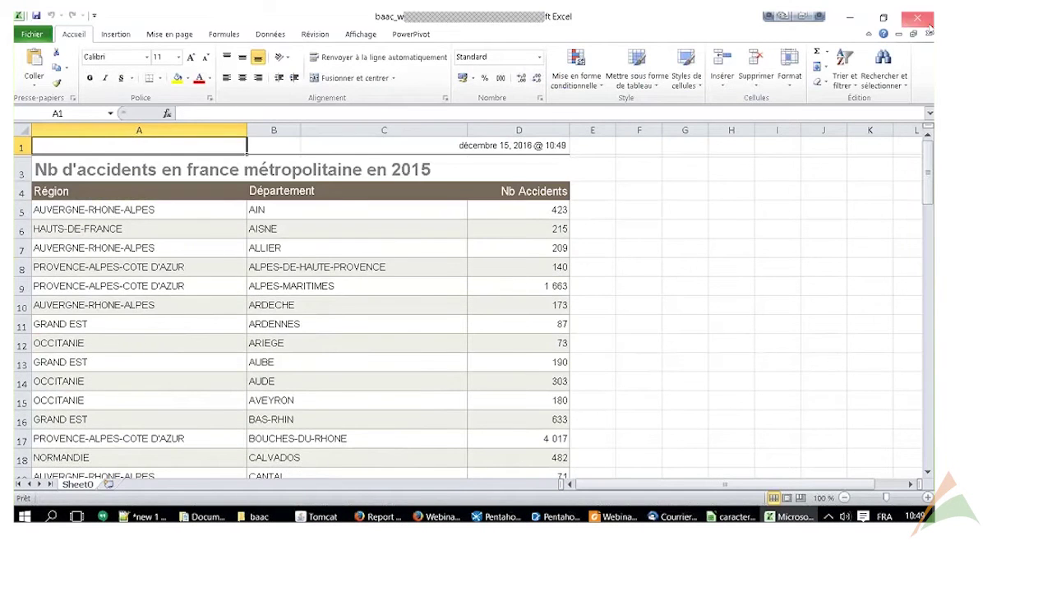
{"action": "left_click", "coordinate": [926, 25]}
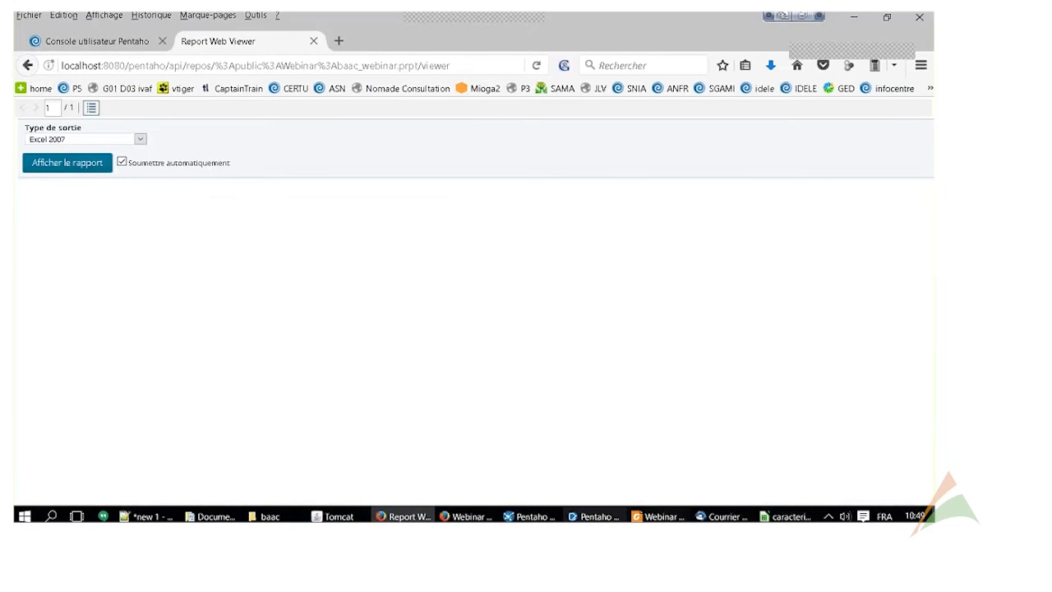
{"action": "left_click", "coordinate": [594, 516]}
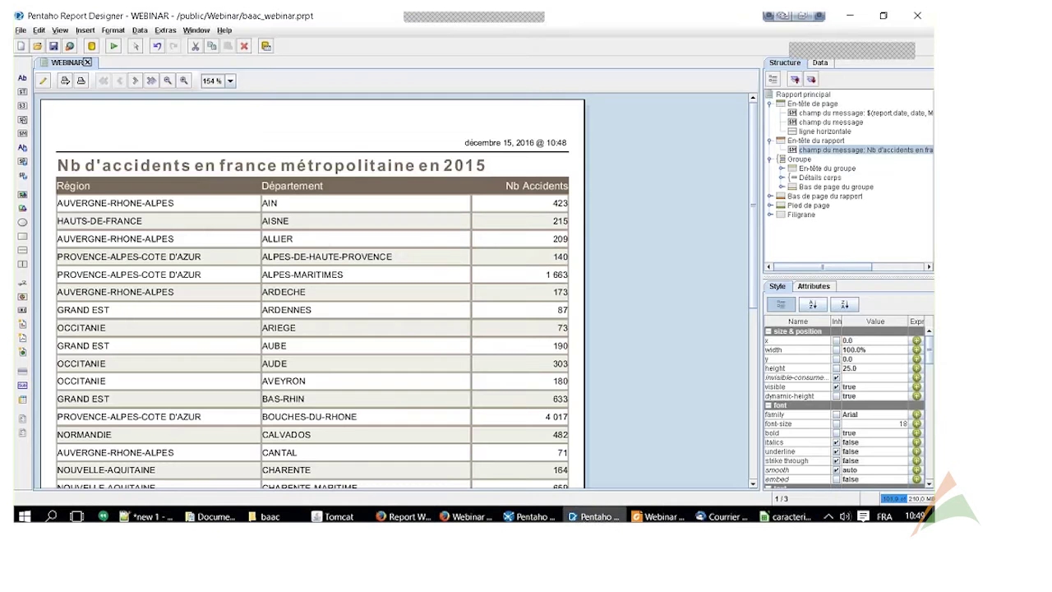
{"action": "left_click", "coordinate": [39, 46]}
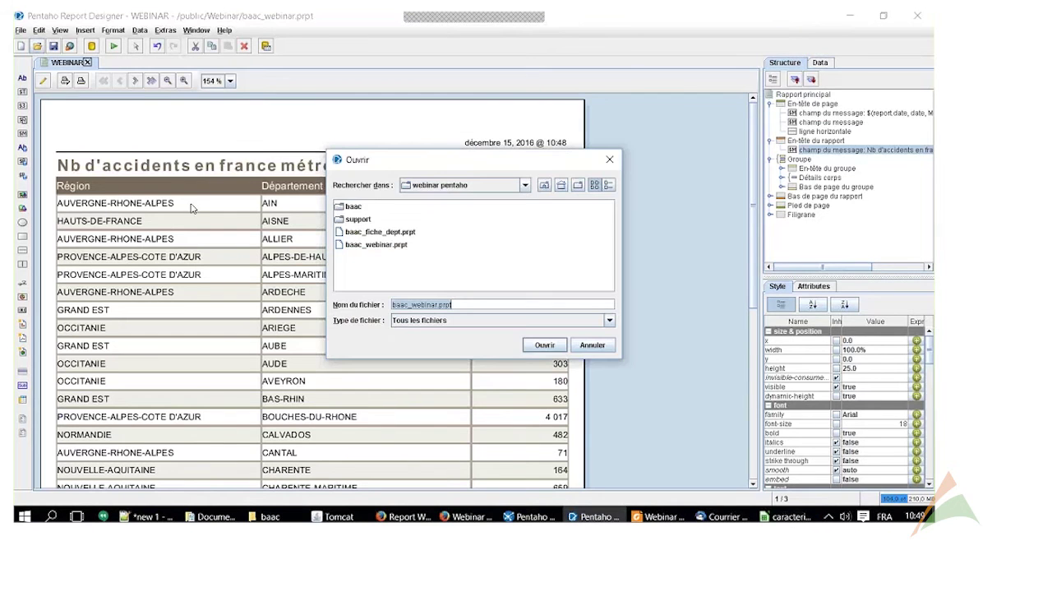
Open baac_fiche_dept.prpt and preview its 2014 figures at 100% zoom
{"action": "double_click", "coordinate": [383, 235]}
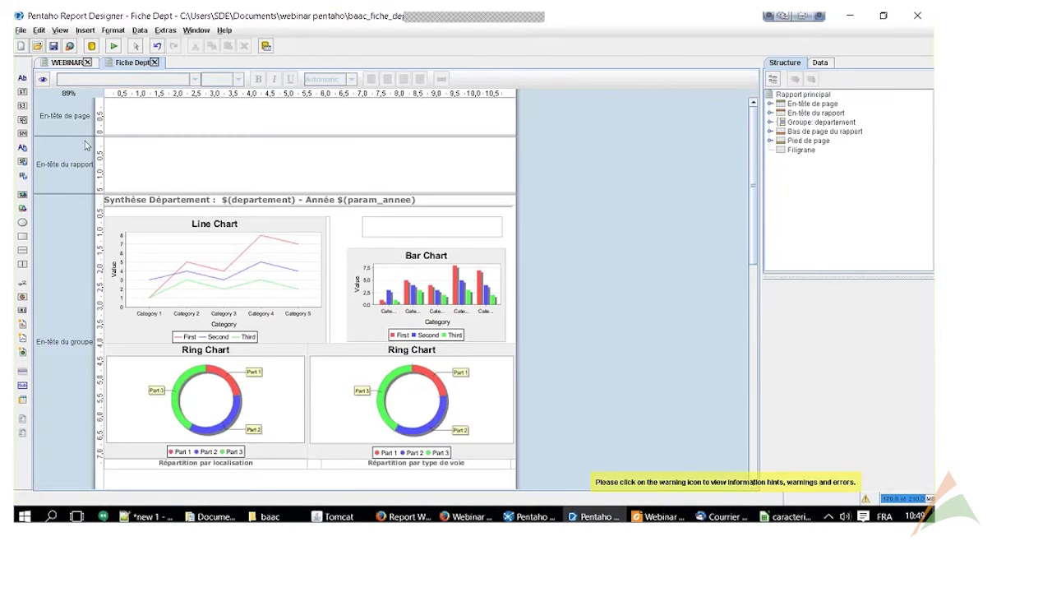
{"action": "left_click", "coordinate": [43, 83]}
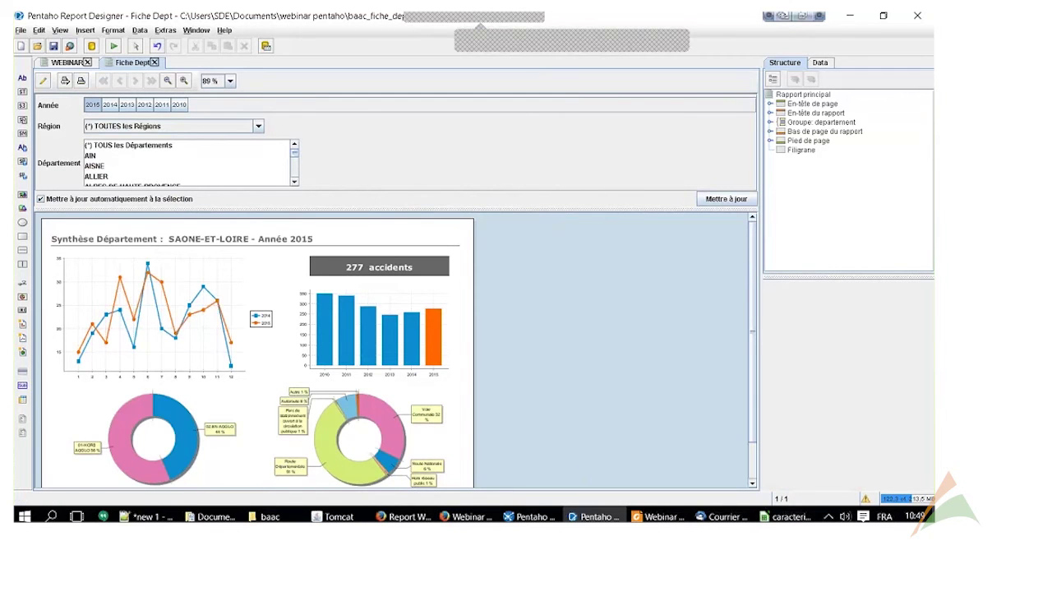
{"action": "left_click_drag", "start_coordinate": [199, 211], "coordinate": [200, 195]}
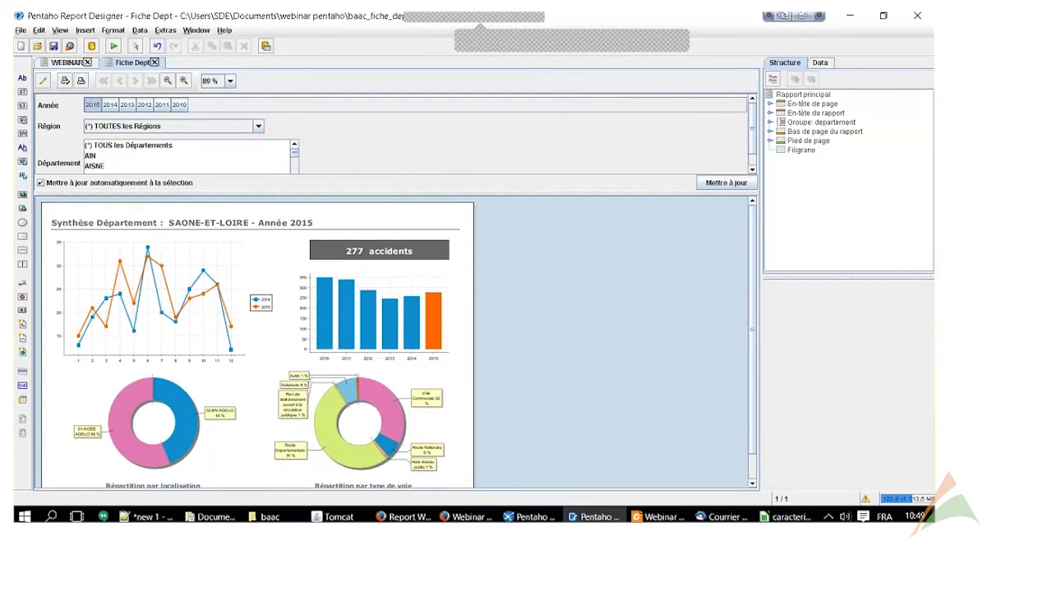
{"action": "left_click", "coordinate": [109, 105]}
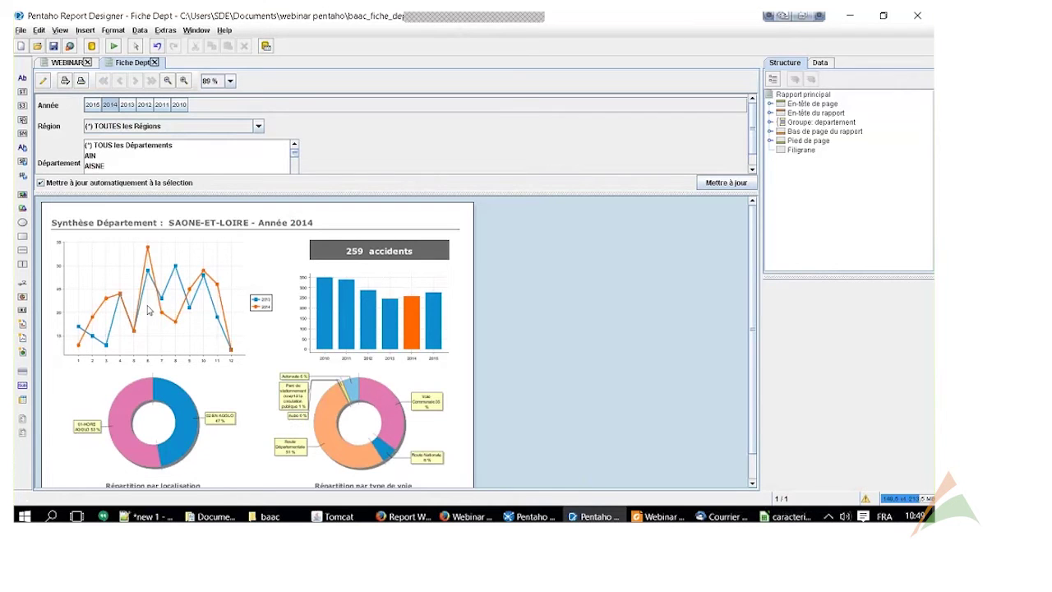
{"action": "left_click", "coordinate": [184, 81]}
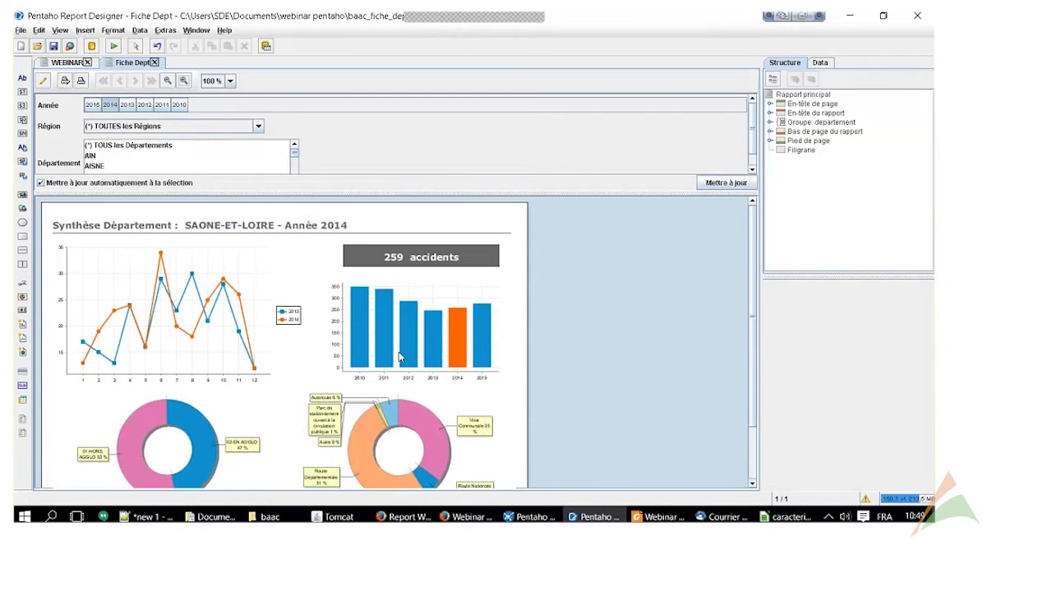
{"action": "scroll", "coordinate": [399, 356], "scroll_direction": "down", "scroll_amount": 2}
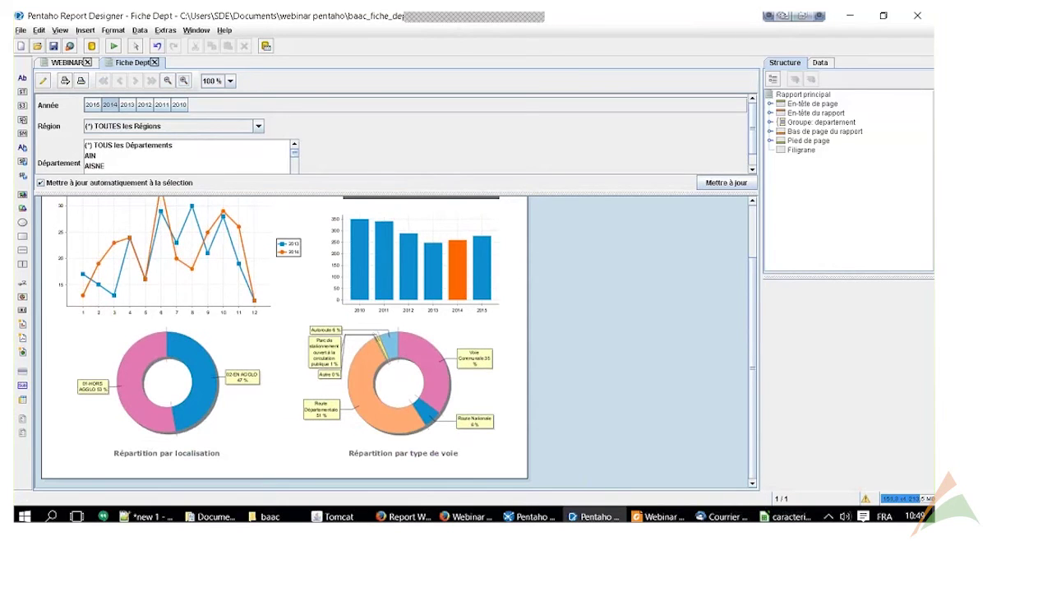
{"action": "scroll", "coordinate": [181, 366], "scroll_direction": "up", "scroll_amount": 2}
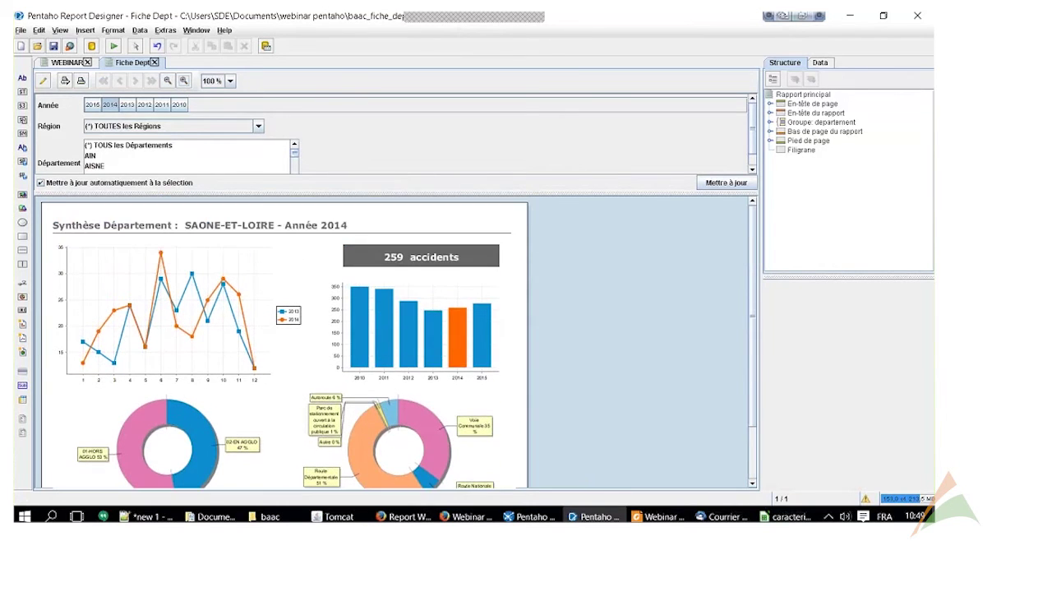
Enlarge the department list, check the regions, then return to design view and the browser
{"action": "left_click_drag", "start_coordinate": [138, 199], "coordinate": [138, 228]}
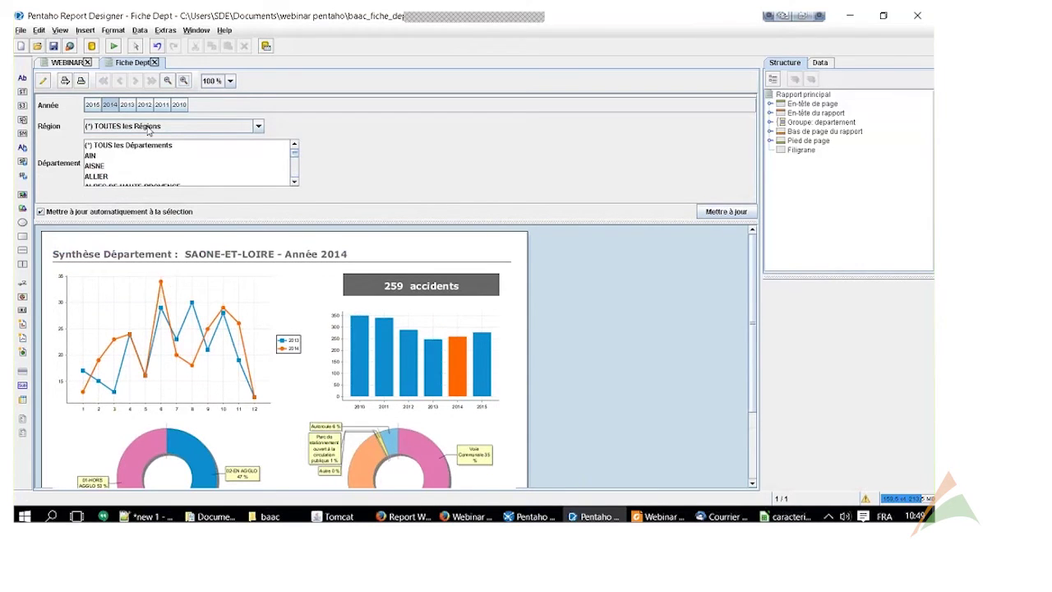
{"action": "left_click", "coordinate": [149, 130]}
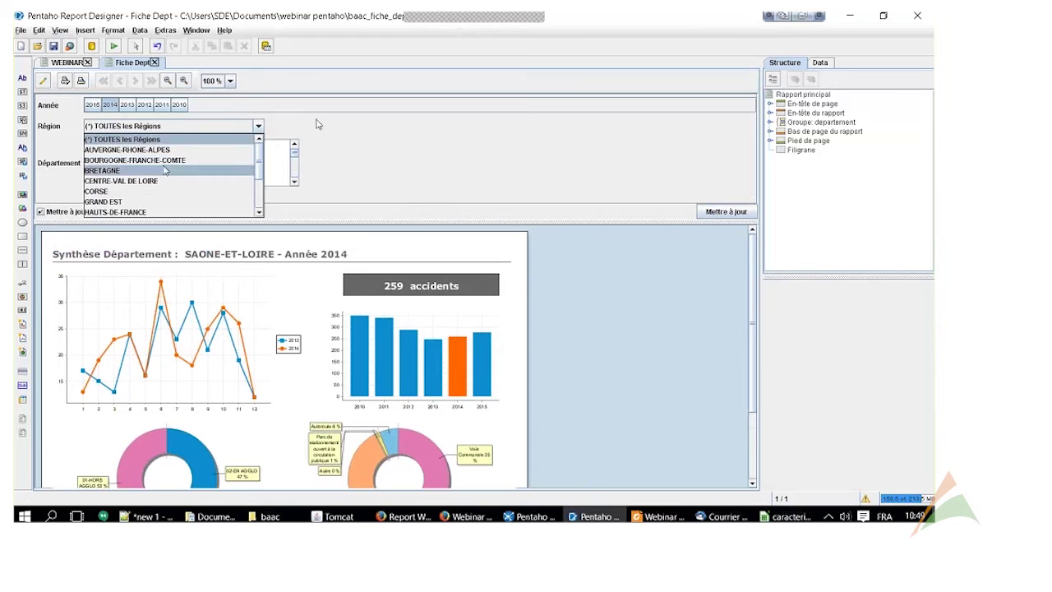
{"action": "key", "text": "Escape"}
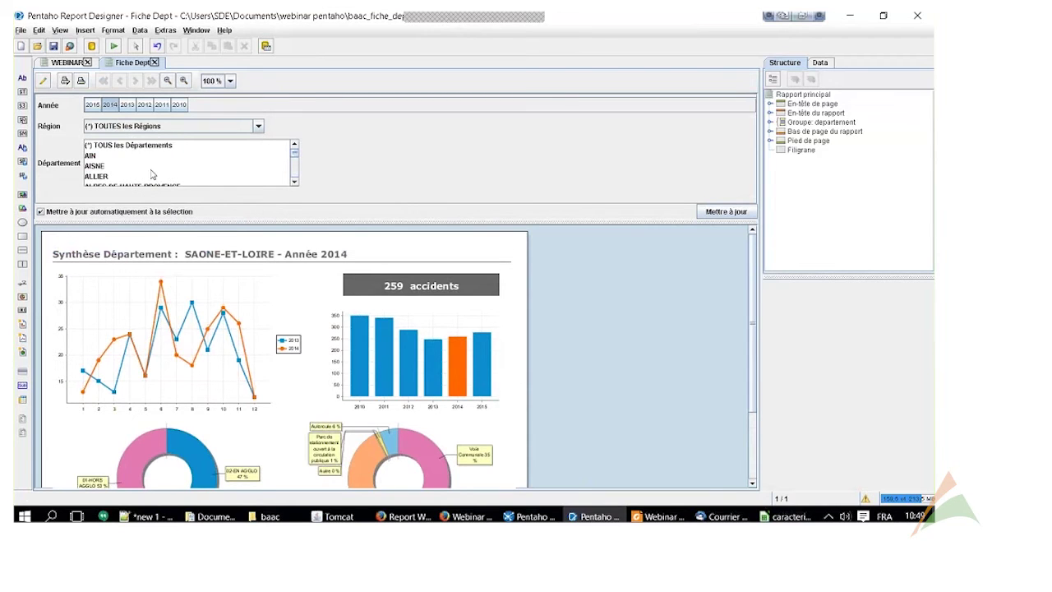
{"action": "left_click", "coordinate": [42, 81]}
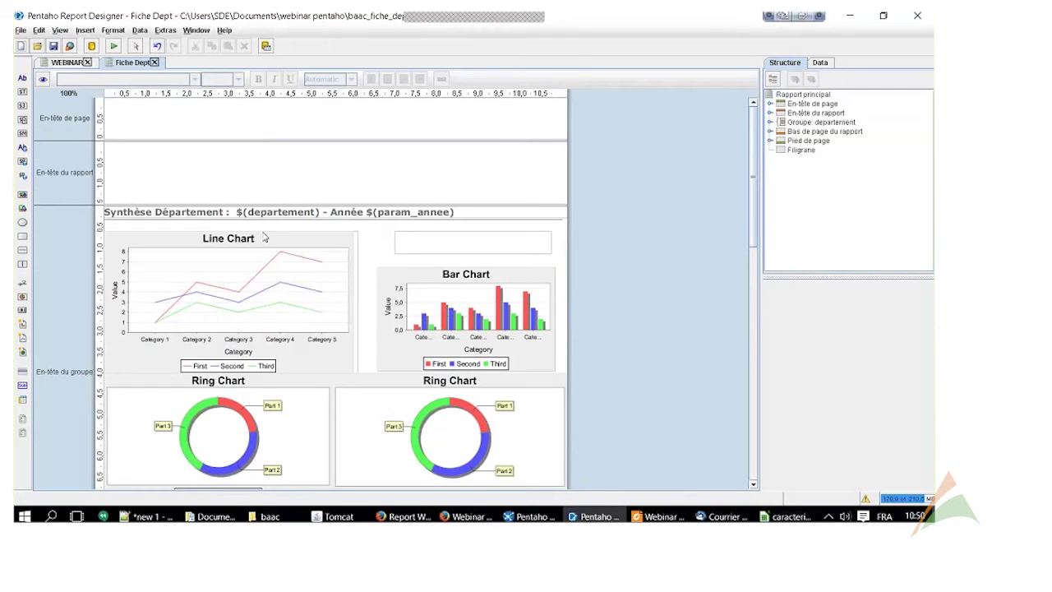
{"action": "scroll", "coordinate": [199, 221], "scroll_direction": "down", "scroll_amount": 1}
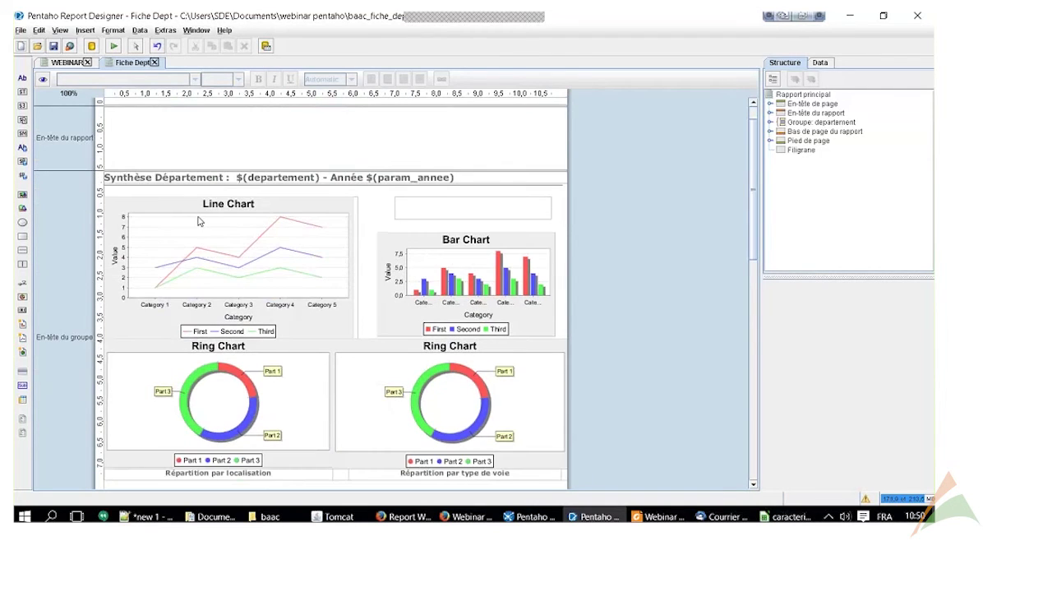
{"action": "left_click", "coordinate": [467, 516]}
{"action": "left_click", "coordinate": [403, 516]}
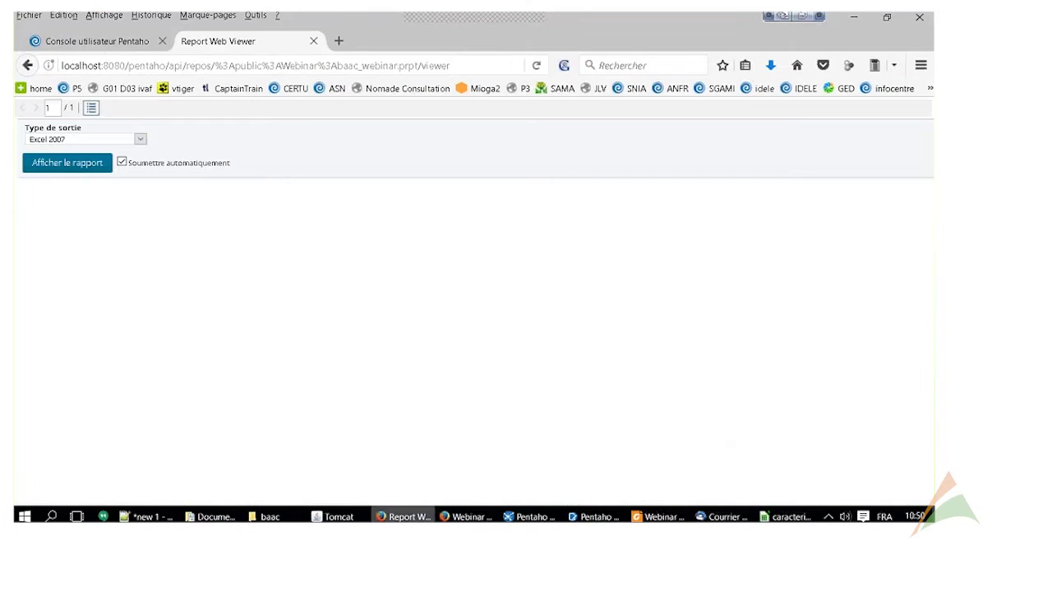
Close the data sources dialog and the Thunderbird mail application
{"action": "left_click", "coordinate": [105, 41]}
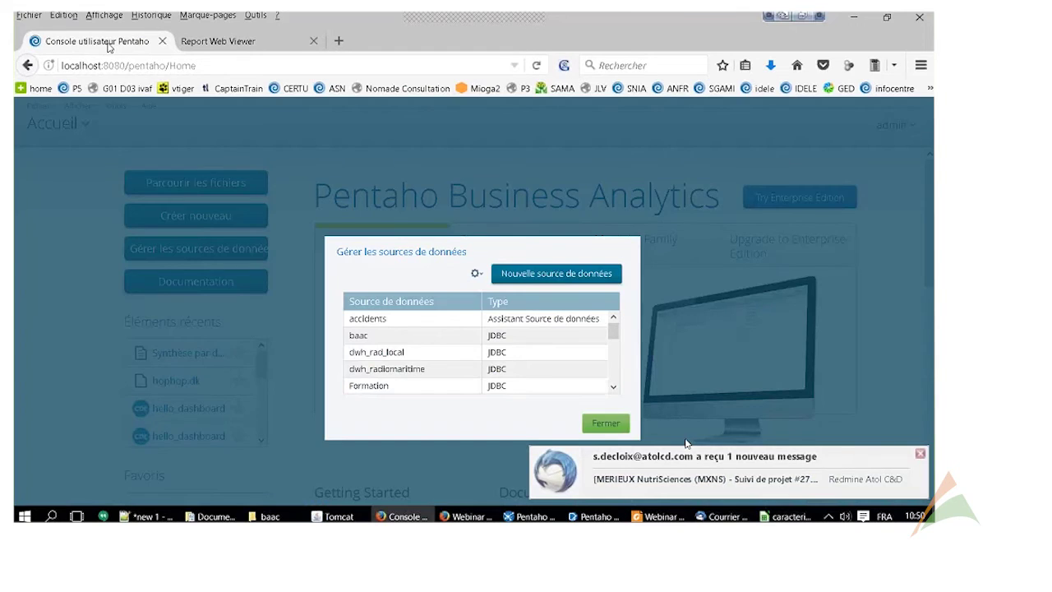
{"action": "left_click", "coordinate": [606, 423]}
{"action": "right_click", "coordinate": [710, 516]}
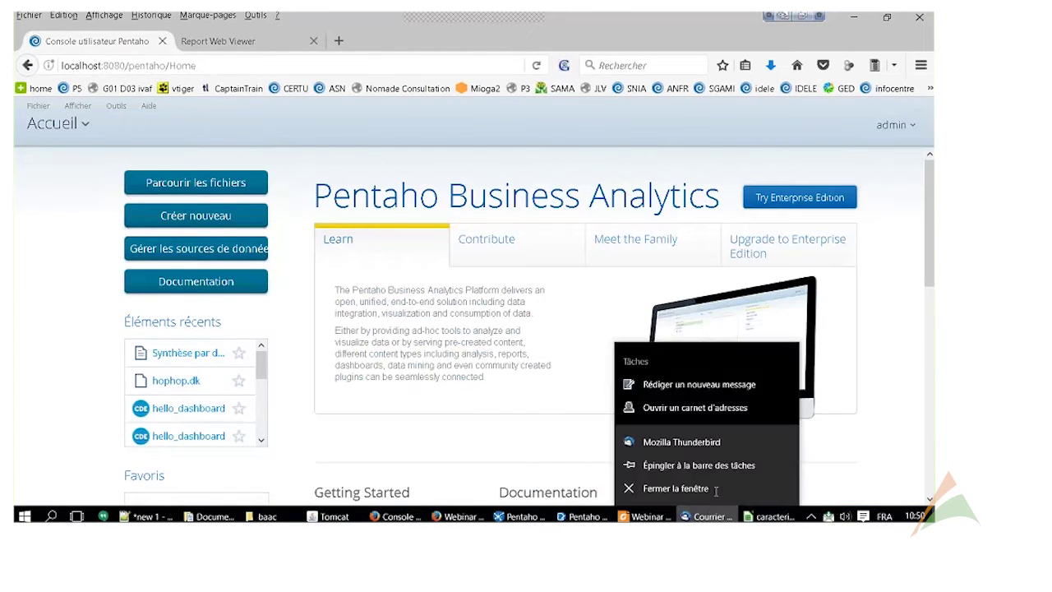
{"action": "left_click", "coordinate": [715, 489]}
Open Synthèse par département from Public > Webinar in a separate viewer window
{"action": "left_click", "coordinate": [187, 184]}
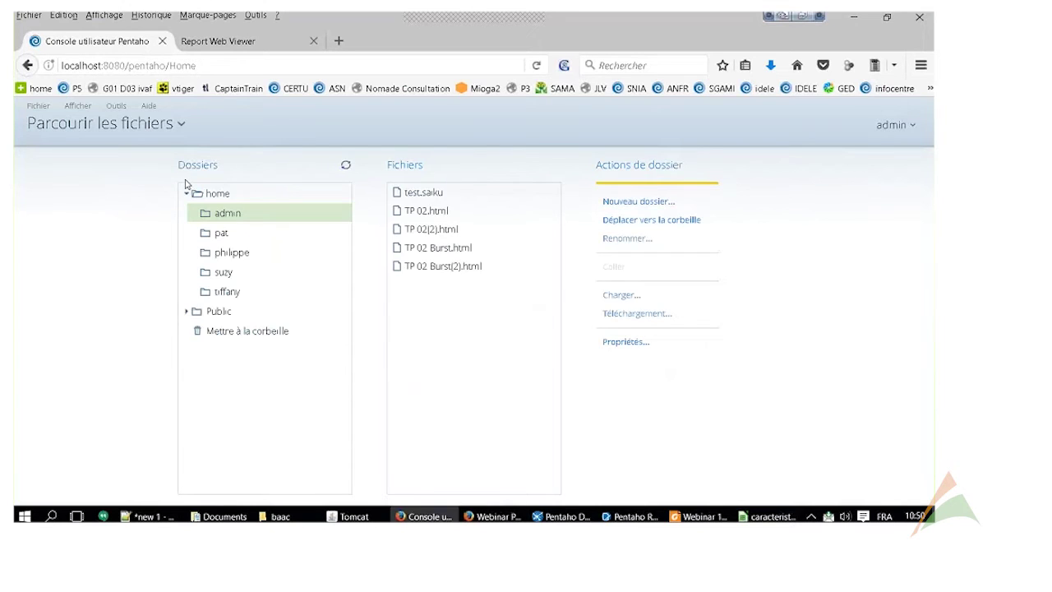
{"action": "left_click", "coordinate": [186, 191]}
{"action": "left_click", "coordinate": [187, 213]}
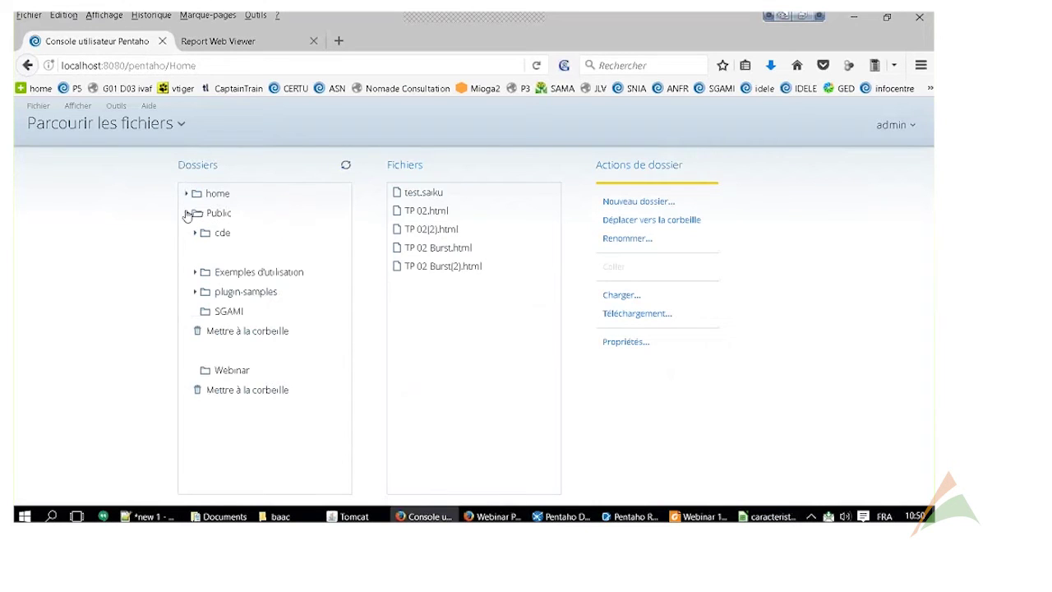
{"action": "left_click", "coordinate": [236, 370]}
{"action": "left_click", "coordinate": [424, 198]}
{"action": "double_click", "coordinate": [473, 234]}
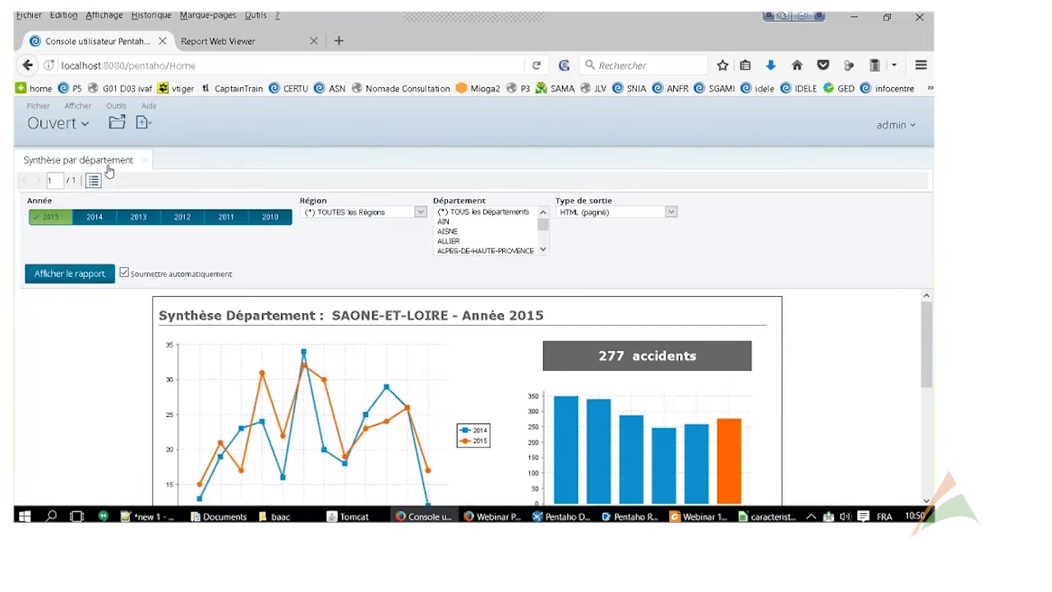
{"action": "double_click", "coordinate": [106, 160]}
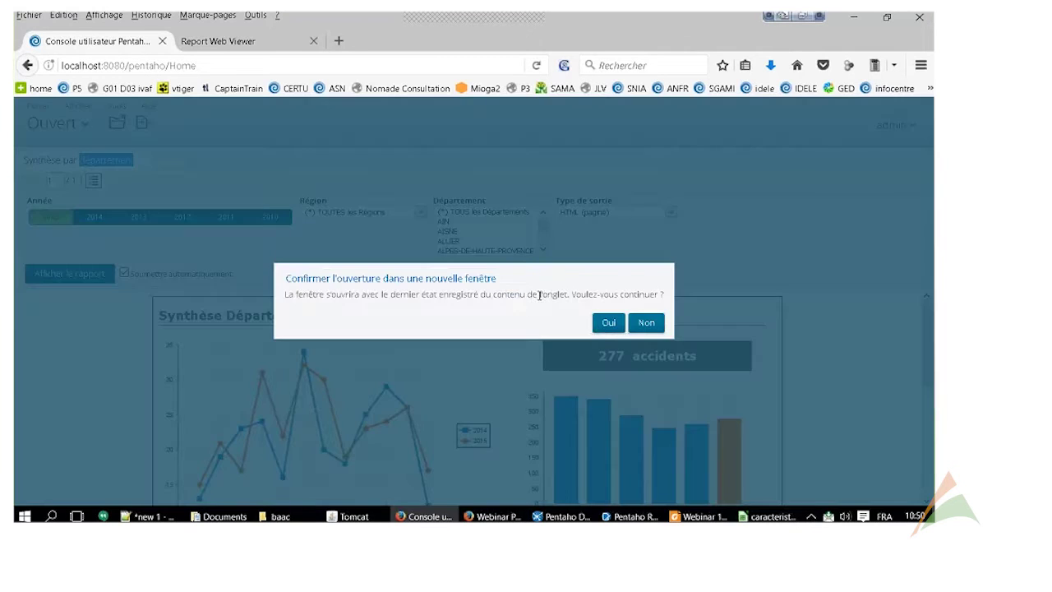
{"action": "left_click", "coordinate": [608, 323]}
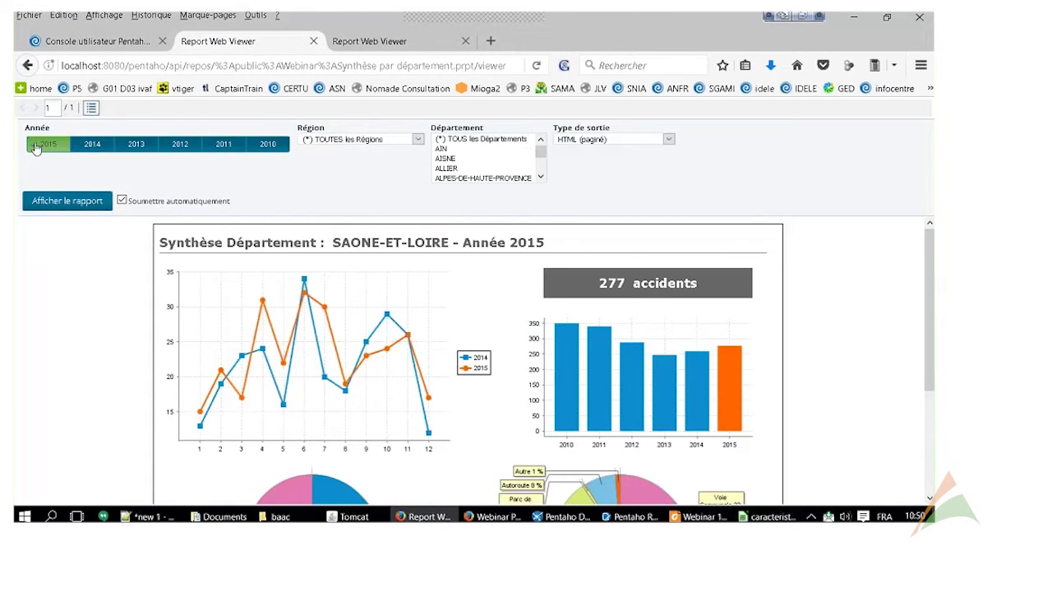
Show the 2014 report for GRAND EST's BAS-RHIN, MEURTHE-ET-MOSELLE and MOSELLE departments
{"action": "left_click", "coordinate": [99, 146]}
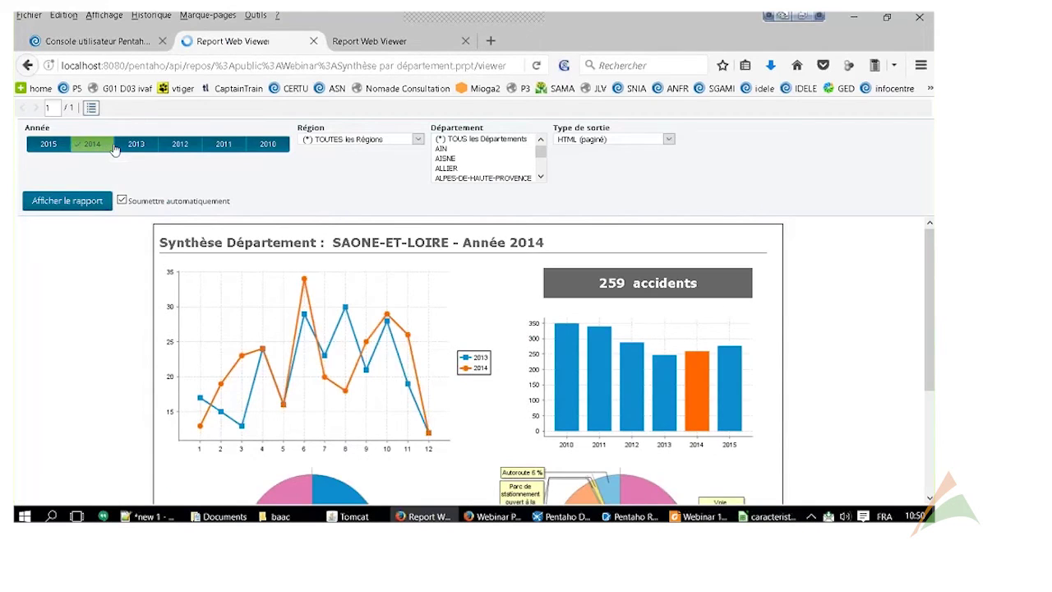
{"action": "left_click", "coordinate": [417, 139]}
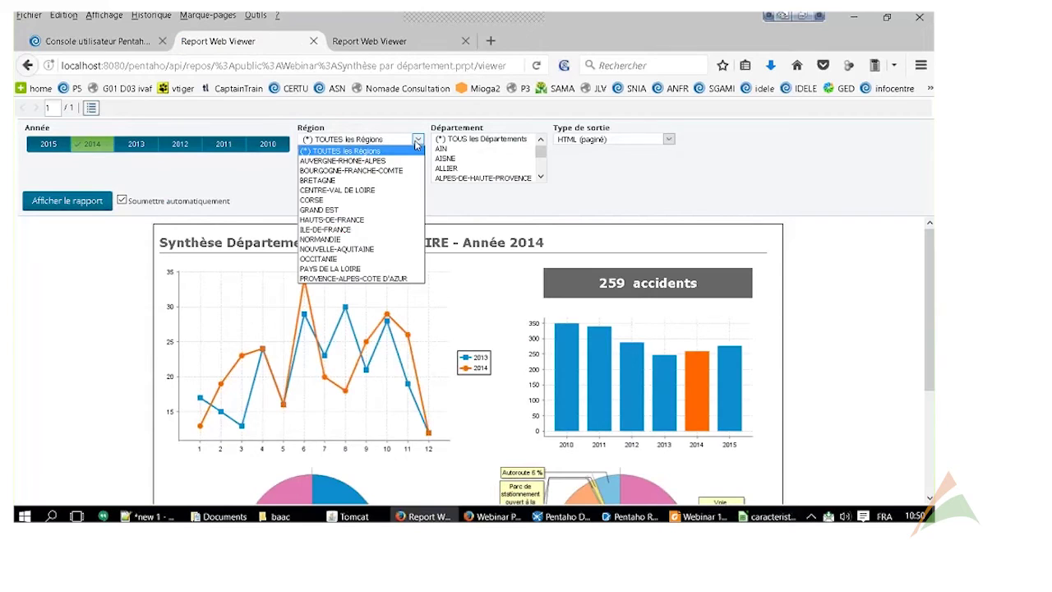
{"action": "left_click", "coordinate": [325, 210]}
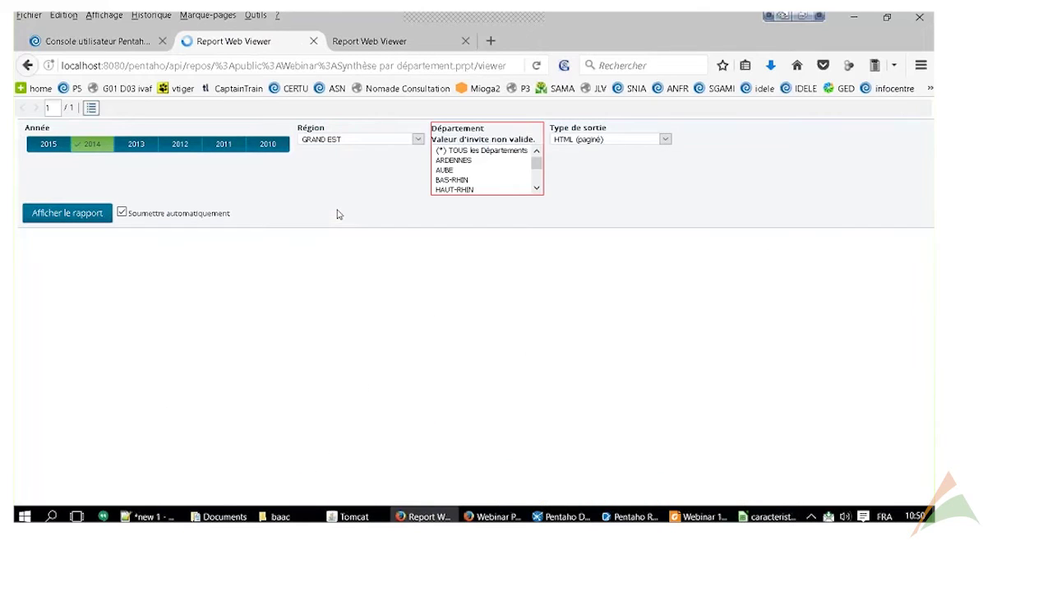
{"action": "left_click", "coordinate": [450, 180]}
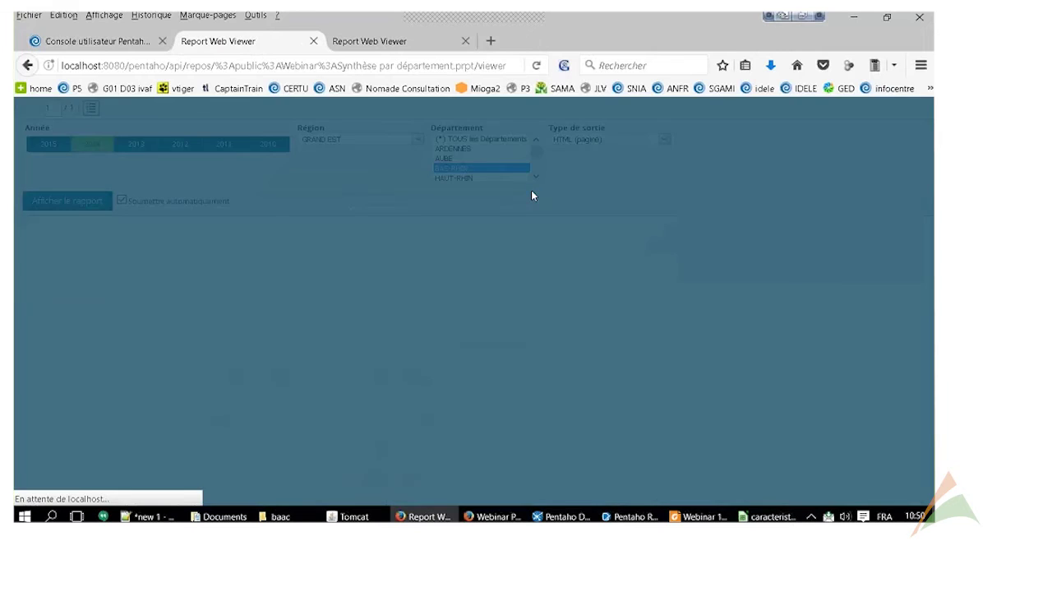
{"action": "scroll", "coordinate": [485, 156], "scroll_direction": "down", "scroll_amount": 2}
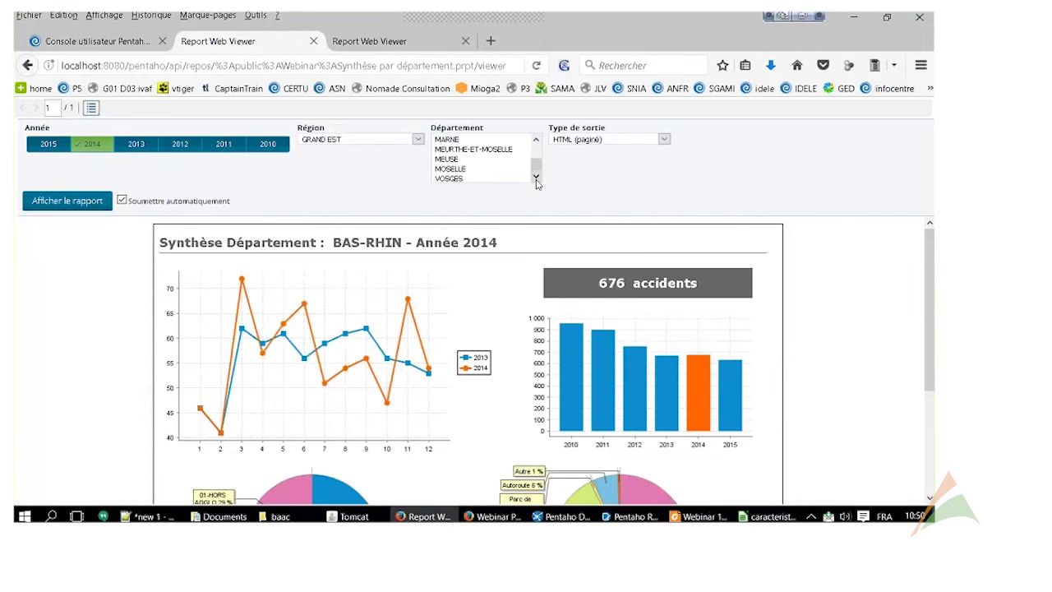
{"action": "left_click", "coordinate": [485, 149]}
{"action": "left_click", "coordinate": [455, 168], "text": "ctrl"}
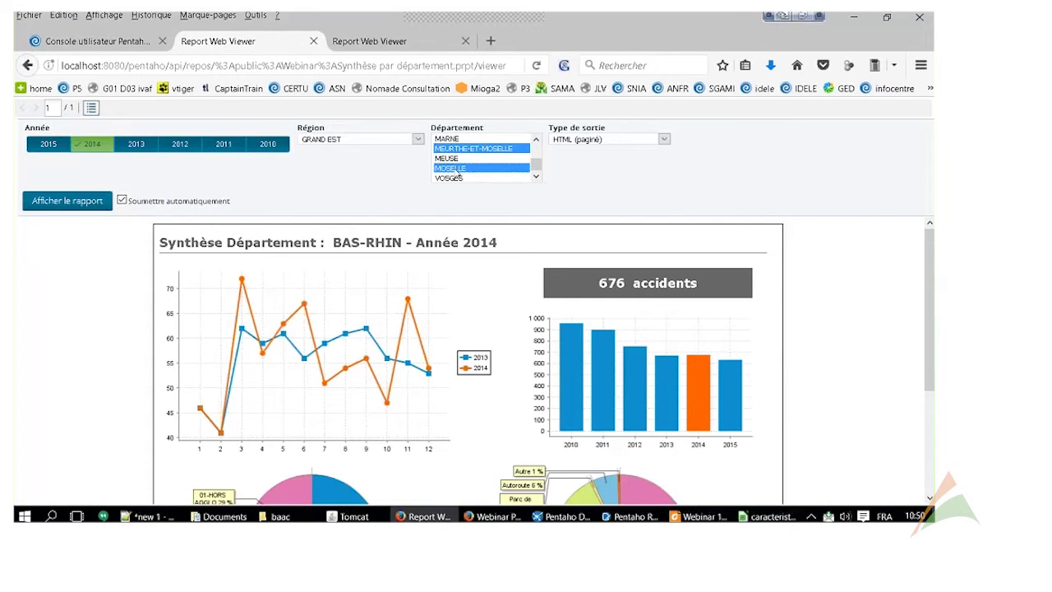
{"action": "left_click", "coordinate": [79, 207]}
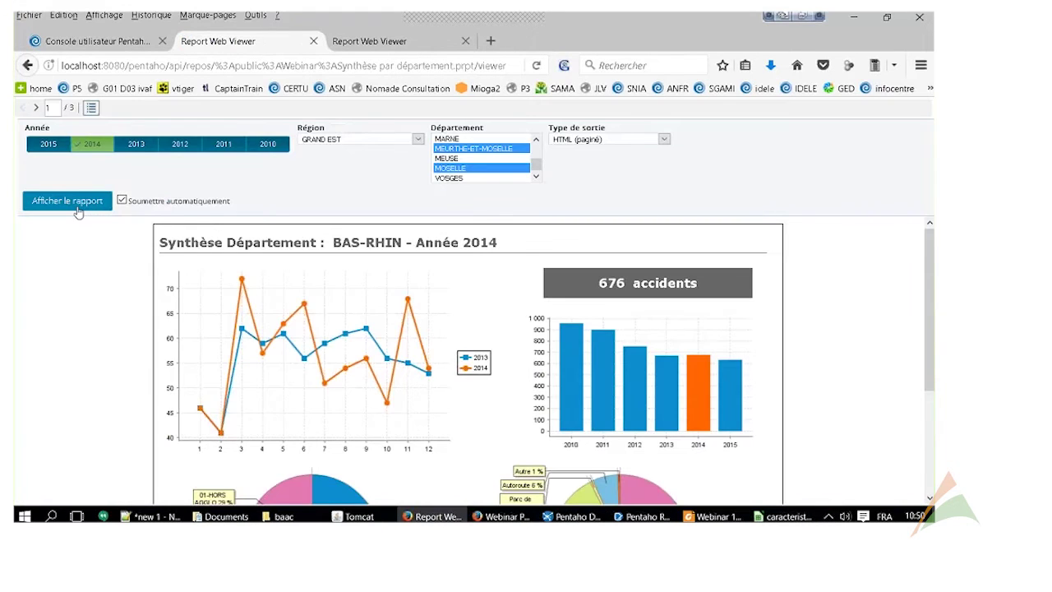
Regenerate the department summary with PDF as the output type
{"action": "left_click", "coordinate": [608, 139]}
{"action": "left_click", "coordinate": [575, 164]}
{"action": "left_click", "coordinate": [83, 205]}
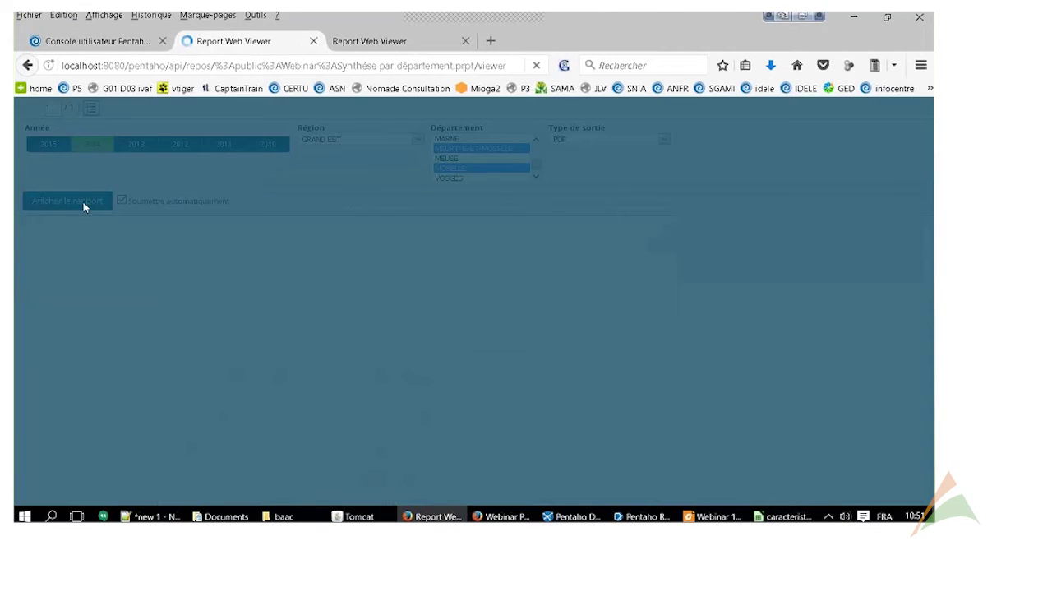
Open the downloaded Synthèse par département.pdf in the PDF reader
{"action": "left_click", "coordinate": [770, 65]}
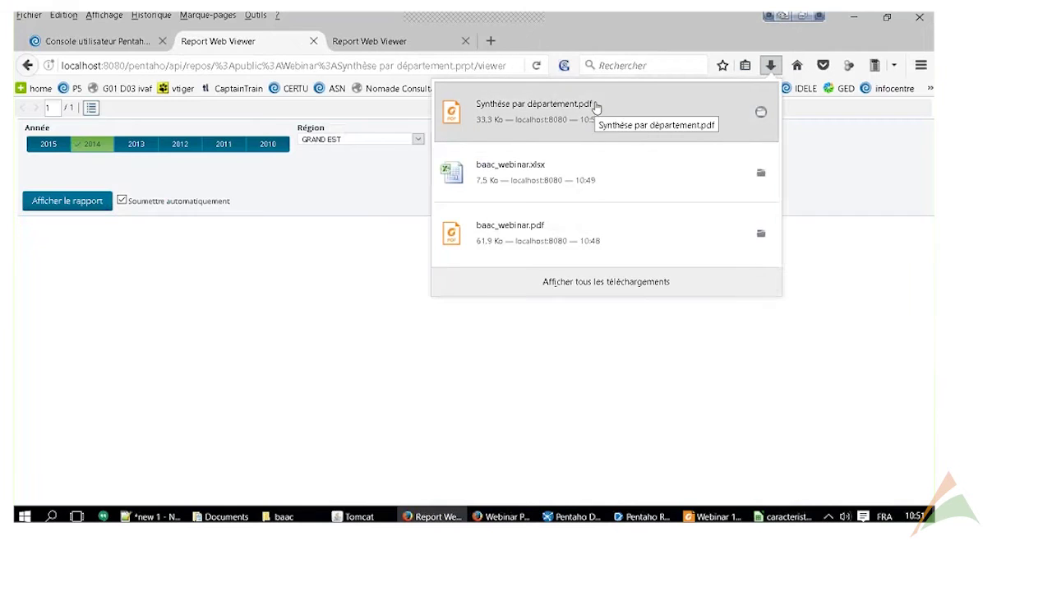
{"action": "left_click", "coordinate": [596, 107]}
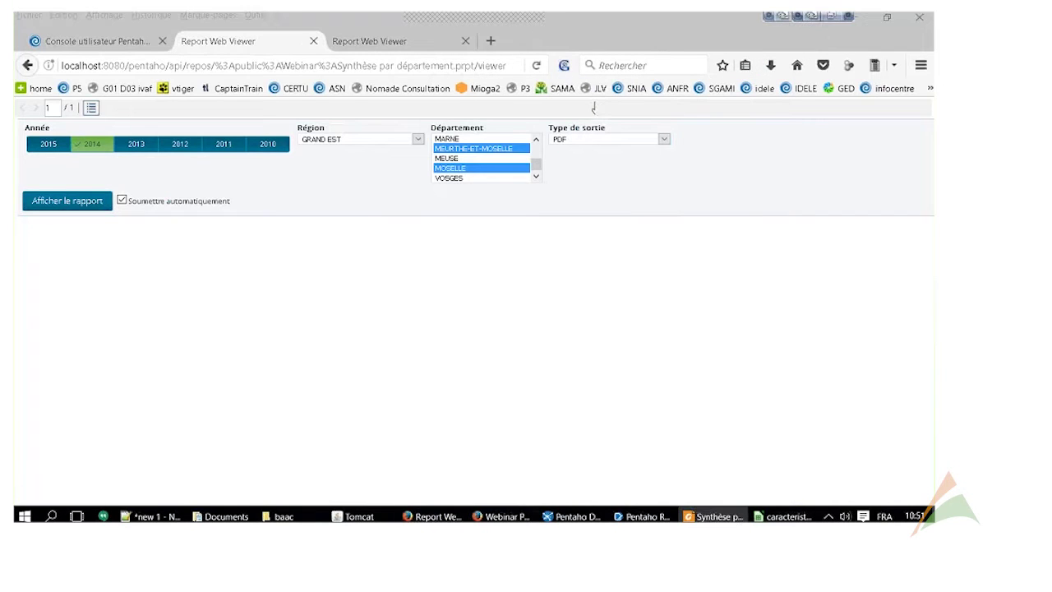
{"action": "left_click", "coordinate": [719, 517]}
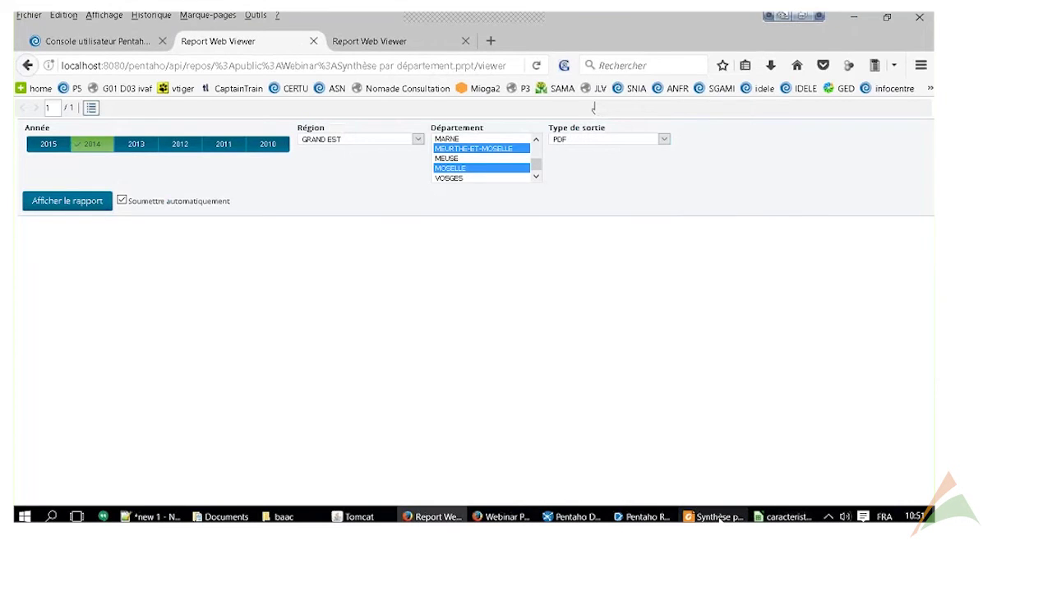
Scroll through the three department pages of the exported PDF
{"action": "scroll", "coordinate": [471, 329], "scroll_direction": "down", "scroll_amount": 4}
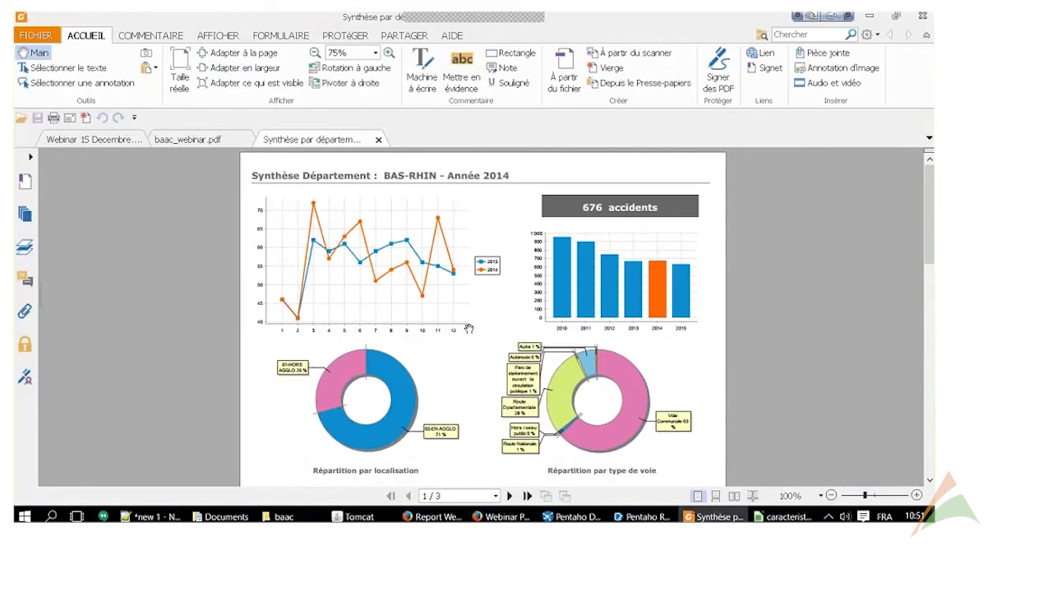
{"action": "scroll", "coordinate": [468, 329], "scroll_direction": "down", "scroll_amount": 4}
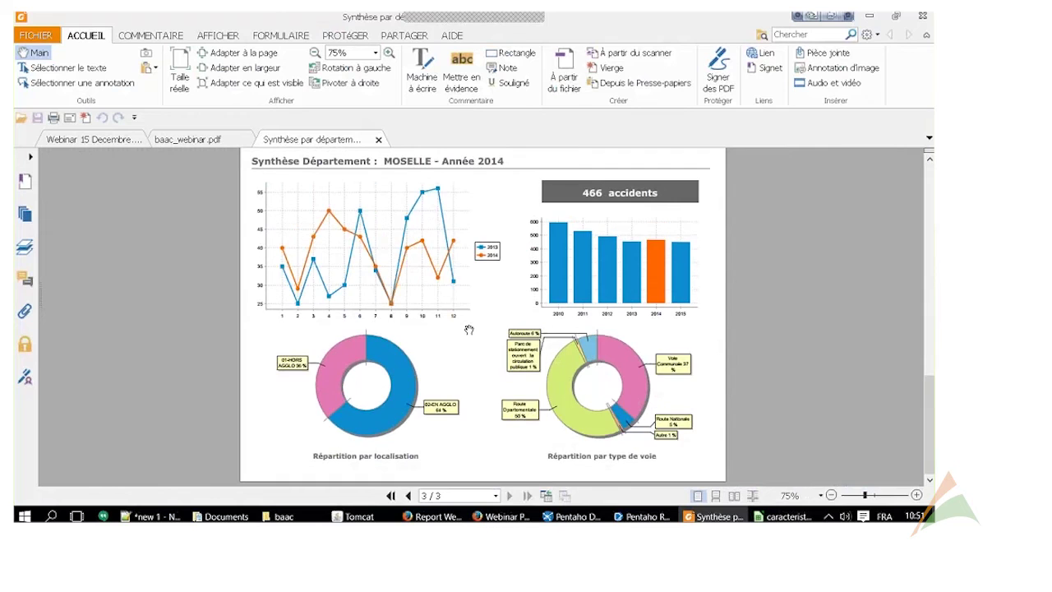
{"action": "scroll", "coordinate": [469, 328], "scroll_direction": "up", "scroll_amount": 2}
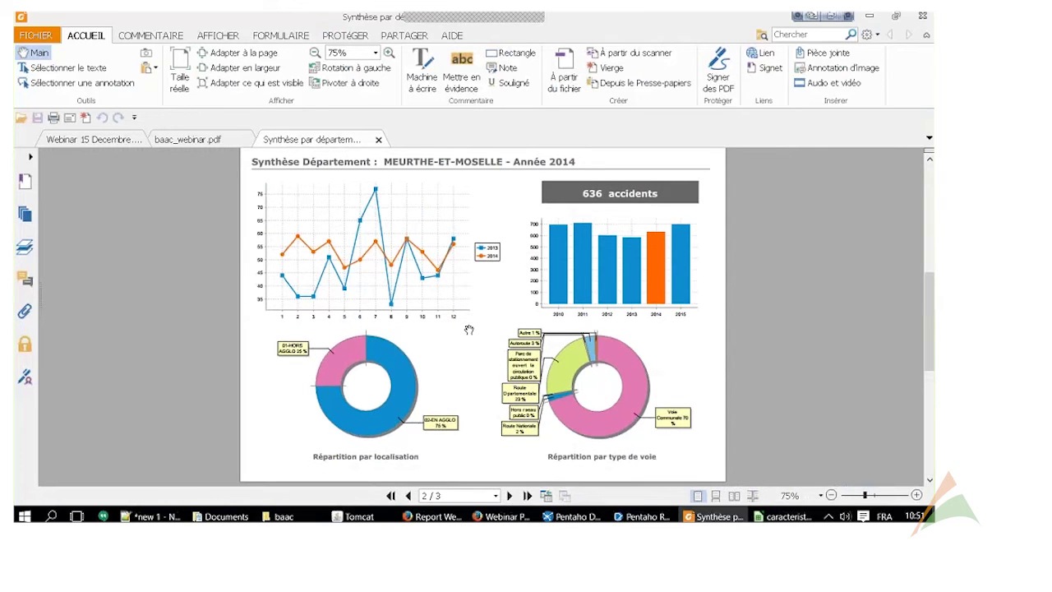
Back in the browser report viewer, reset the region filter to TOUTES les Régions
{"action": "mouse_move", "coordinate": [539, 517]}
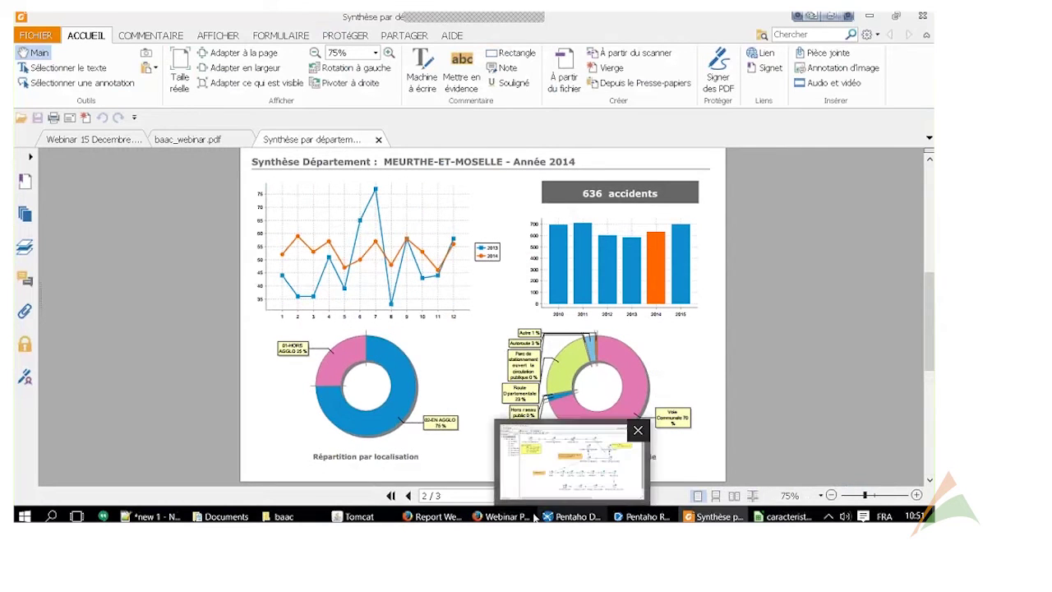
{"action": "left_click", "coordinate": [386, 460]}
{"action": "left_click", "coordinate": [407, 141]}
{"action": "left_click", "coordinate": [380, 150]}
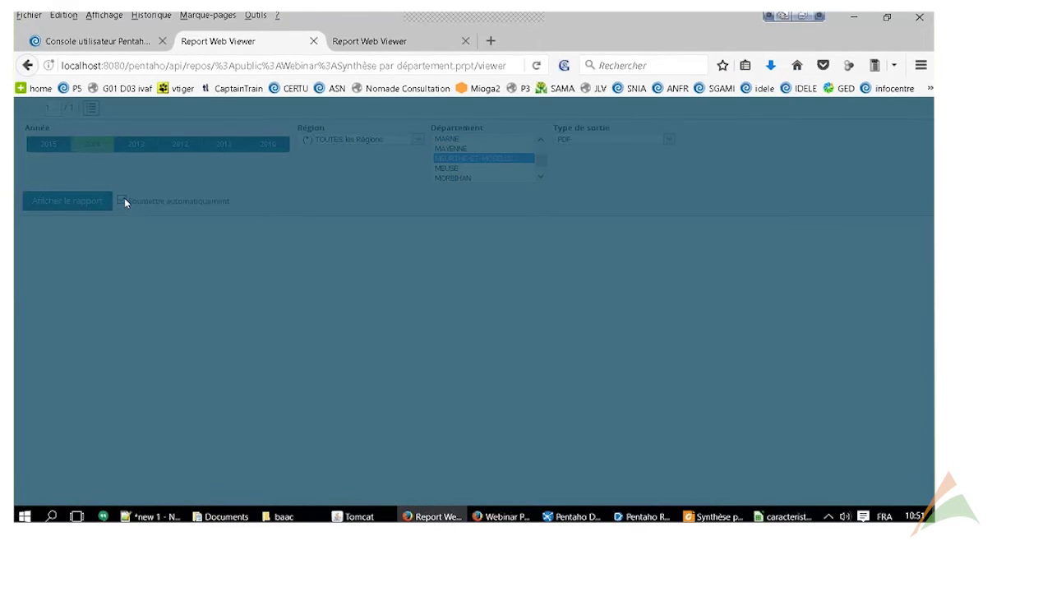
Rerun the Synthèse report for year 2015 with (*) TOUS les Départements selected
{"action": "scroll", "coordinate": [475, 144], "scroll_direction": "up", "scroll_amount": 15}
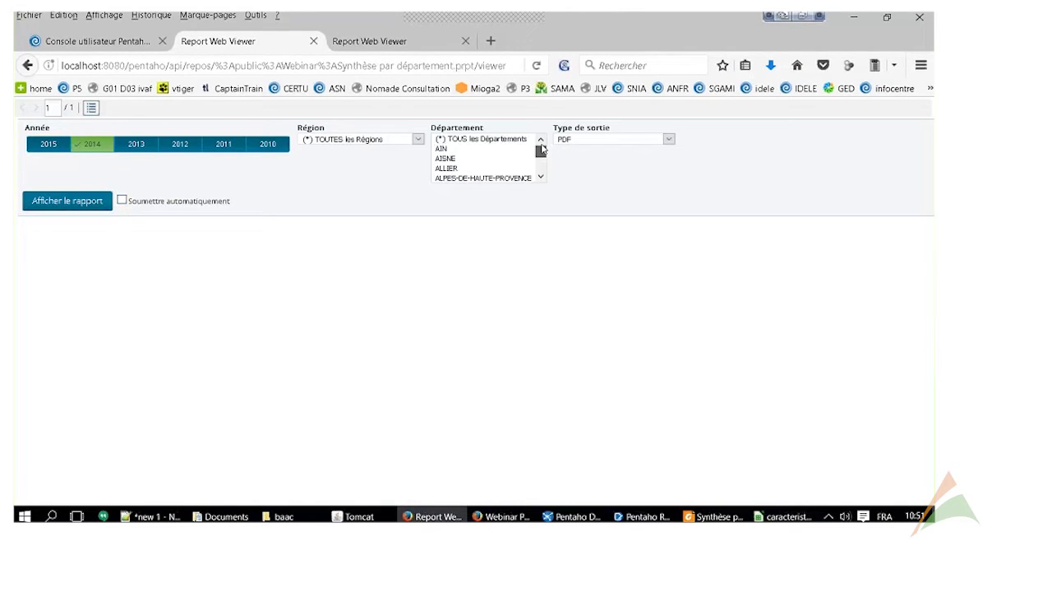
{"action": "left_click", "coordinate": [475, 140]}
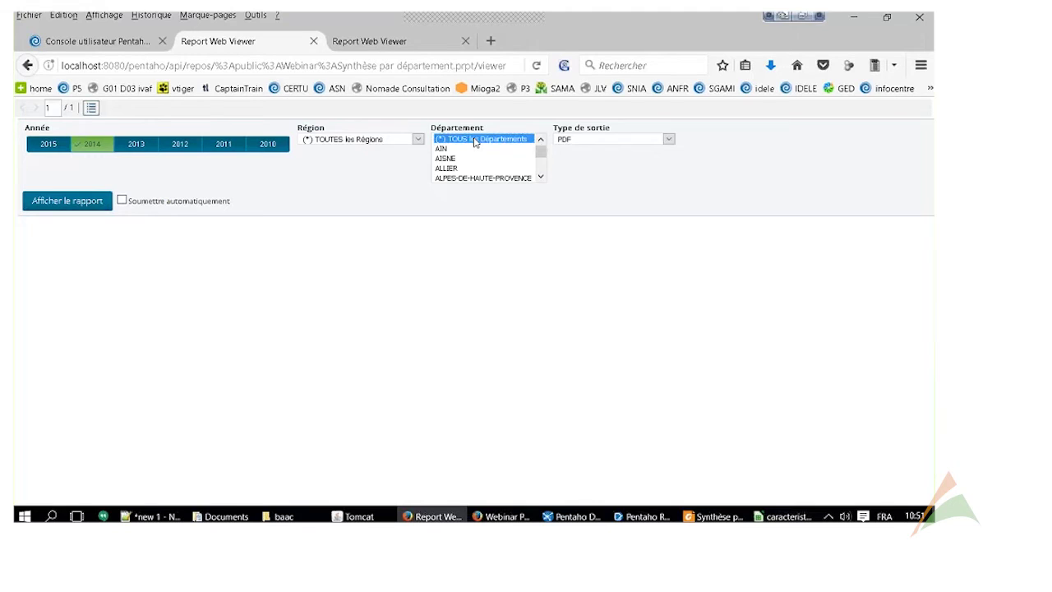
{"action": "left_click", "coordinate": [49, 144]}
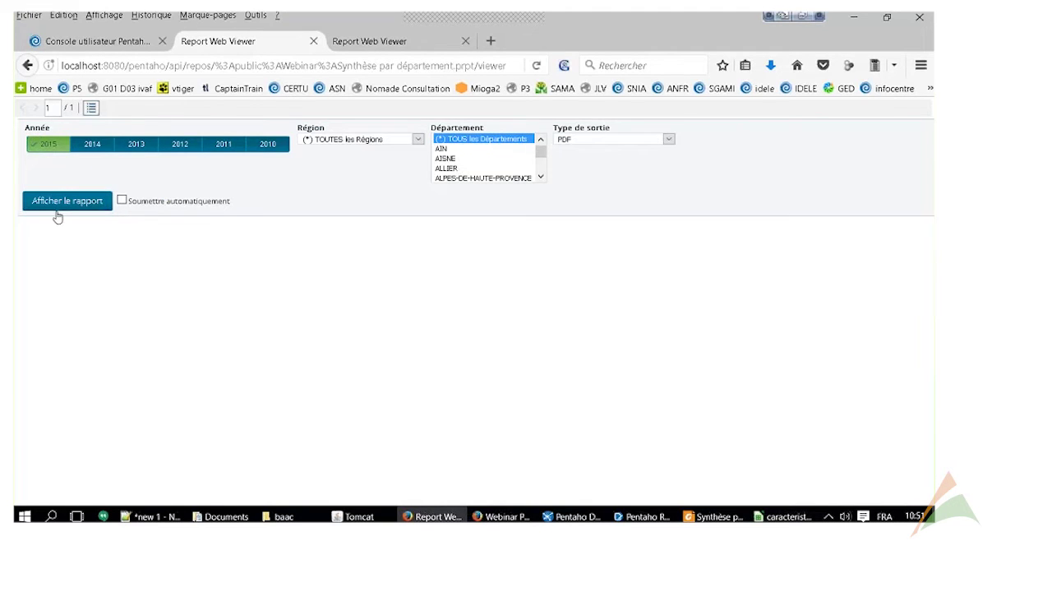
{"action": "left_click", "coordinate": [56, 210]}
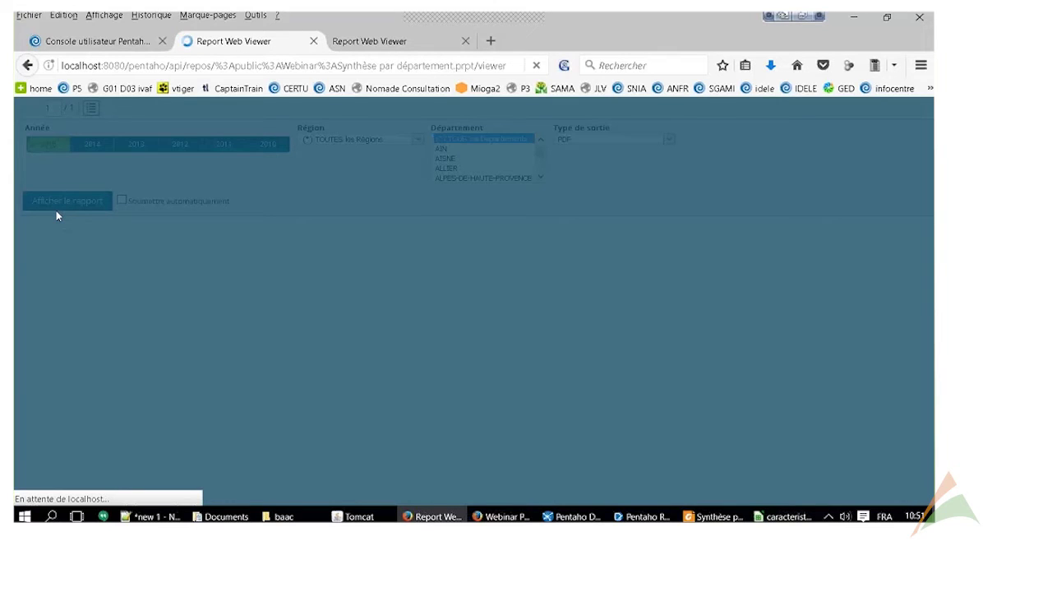
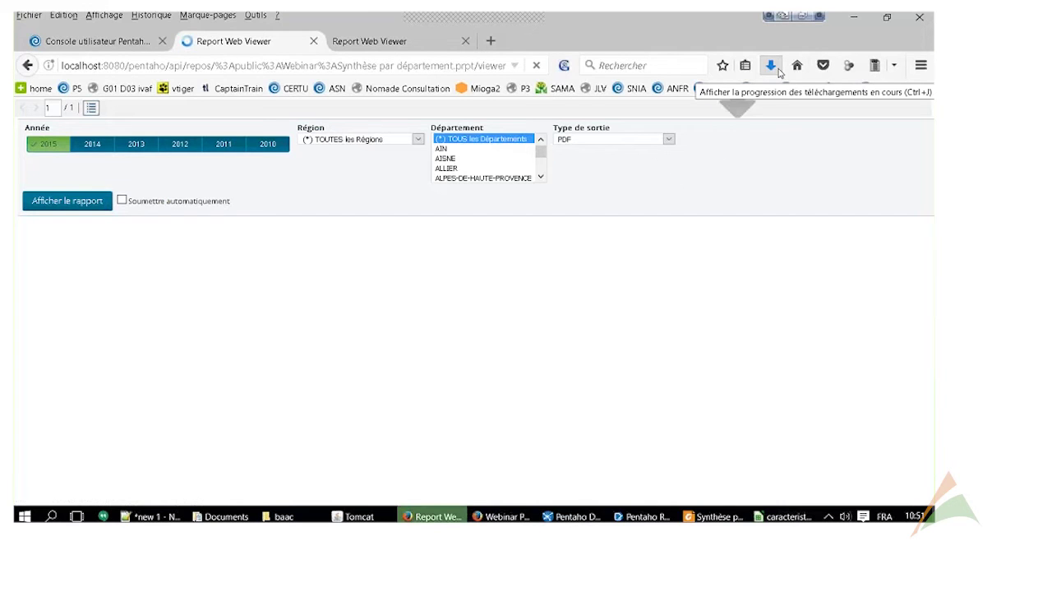
Open the newest downloaded department synthesis PDF in Foxit, page through it, and return to the report viewer
{"action": "left_click", "coordinate": [778, 71]}
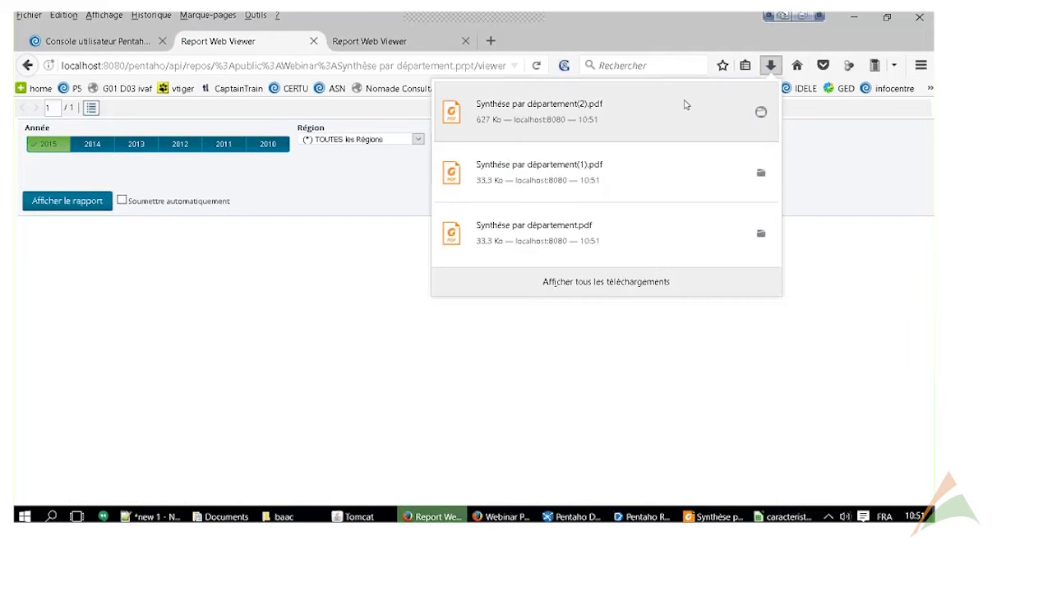
{"action": "left_click", "coordinate": [536, 123]}
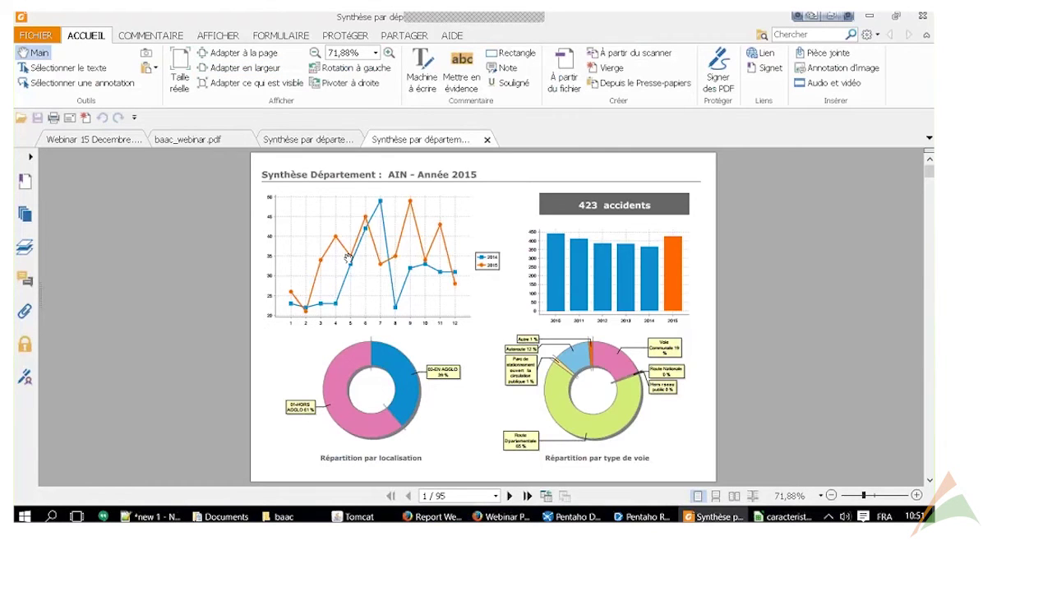
{"action": "scroll", "coordinate": [348, 258], "scroll_direction": "down", "scroll_amount": 10}
{"action": "scroll", "coordinate": [349, 258], "scroll_direction": "down", "scroll_amount": 18}
{"action": "scroll", "coordinate": [348, 258], "scroll_direction": "down", "scroll_amount": 20}
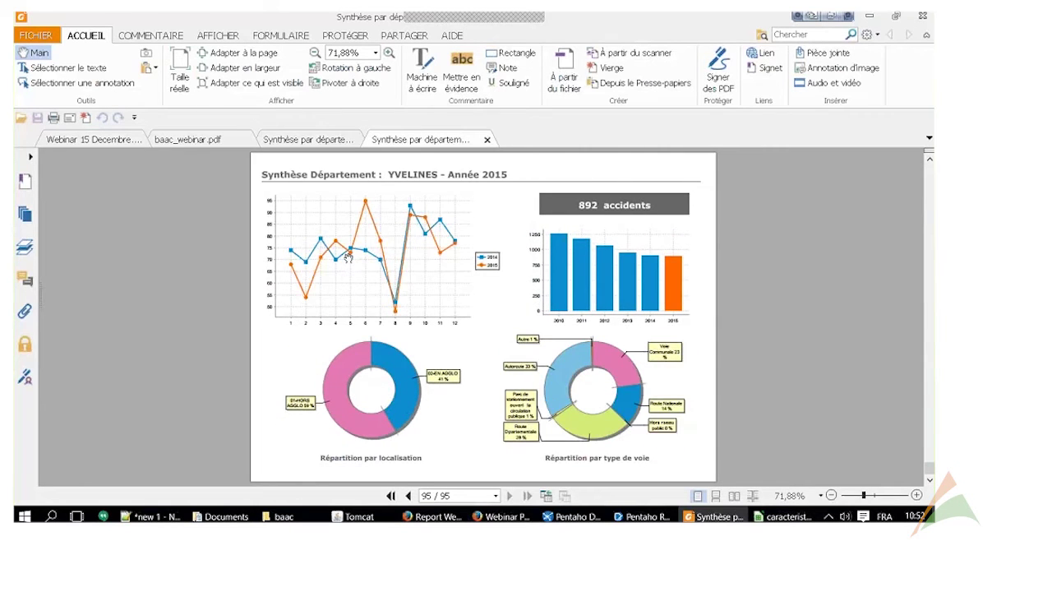
{"action": "scroll", "coordinate": [348, 258], "scroll_direction": "up", "scroll_amount": 4}
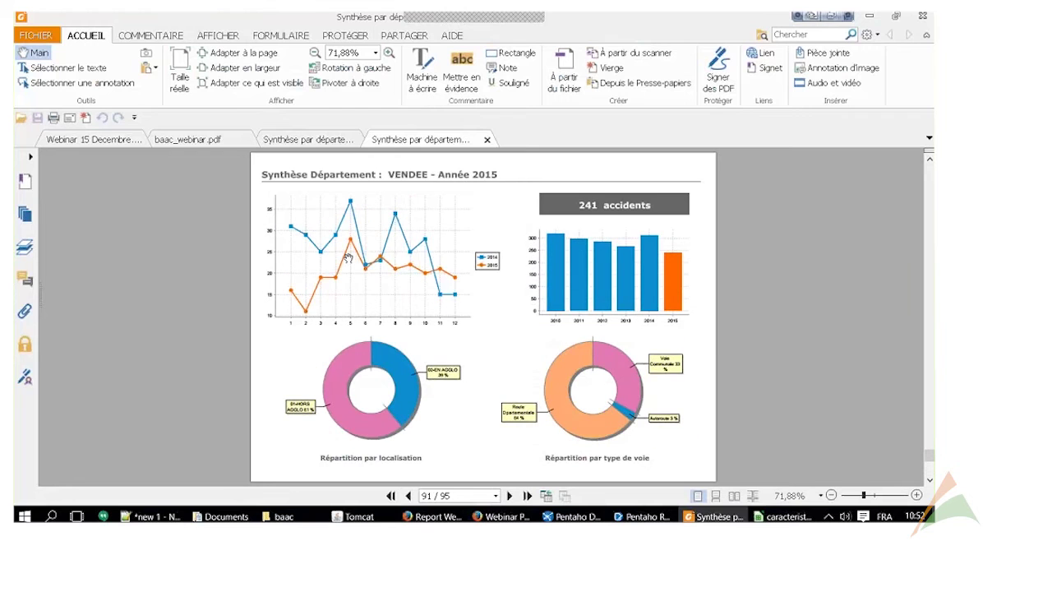
{"action": "key", "text": "alt+Tab"}
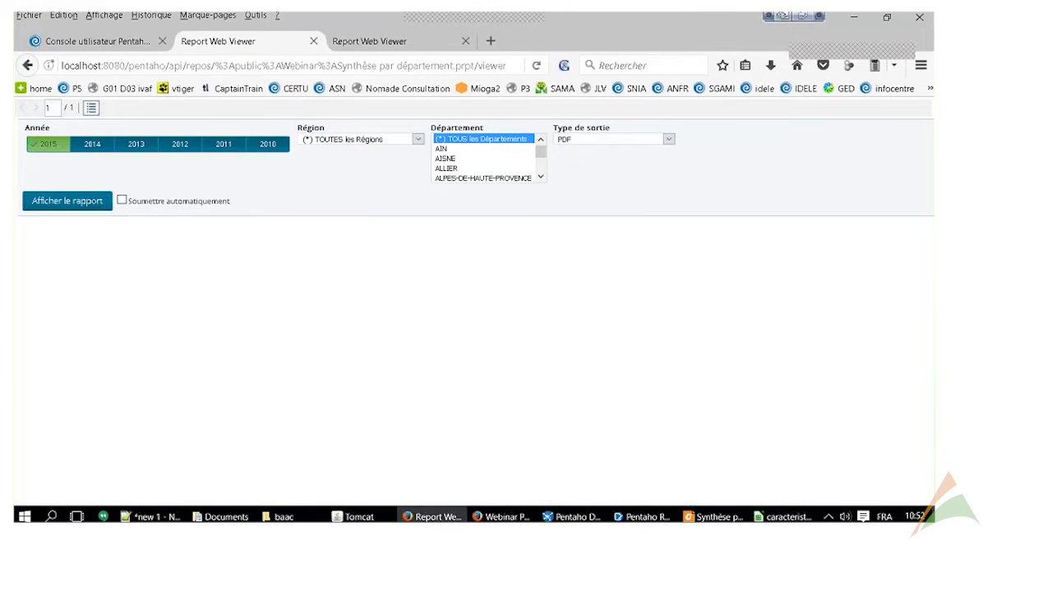
Leave the report and show the Webinar 15 Decembre slides full screen
{"action": "left_click", "coordinate": [412, 140]}
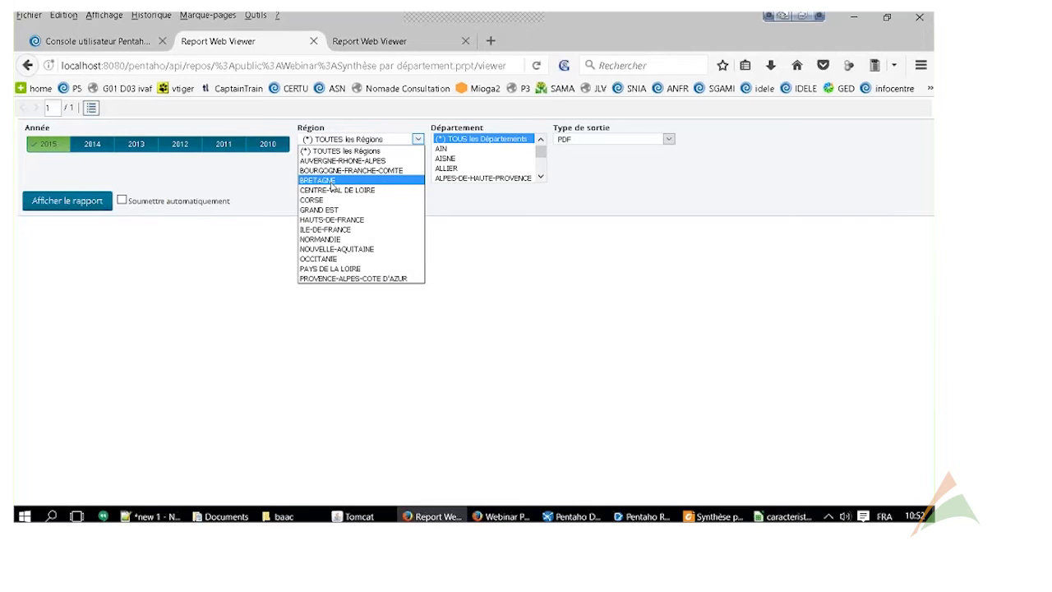
{"action": "key", "text": "alt+Tab"}
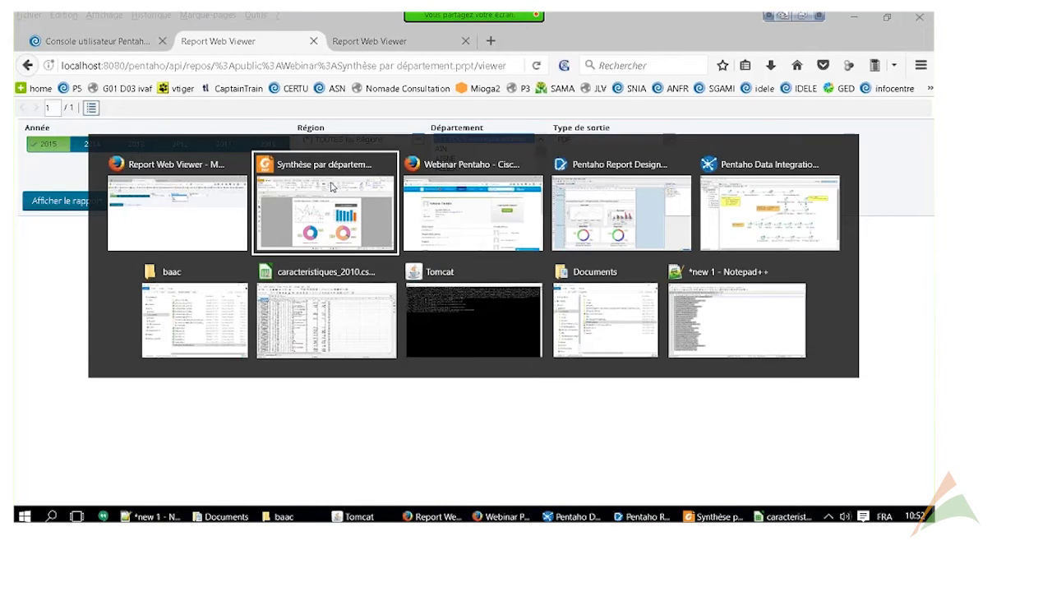
{"action": "left_click", "coordinate": [331, 187]}
{"action": "left_click", "coordinate": [107, 140]}
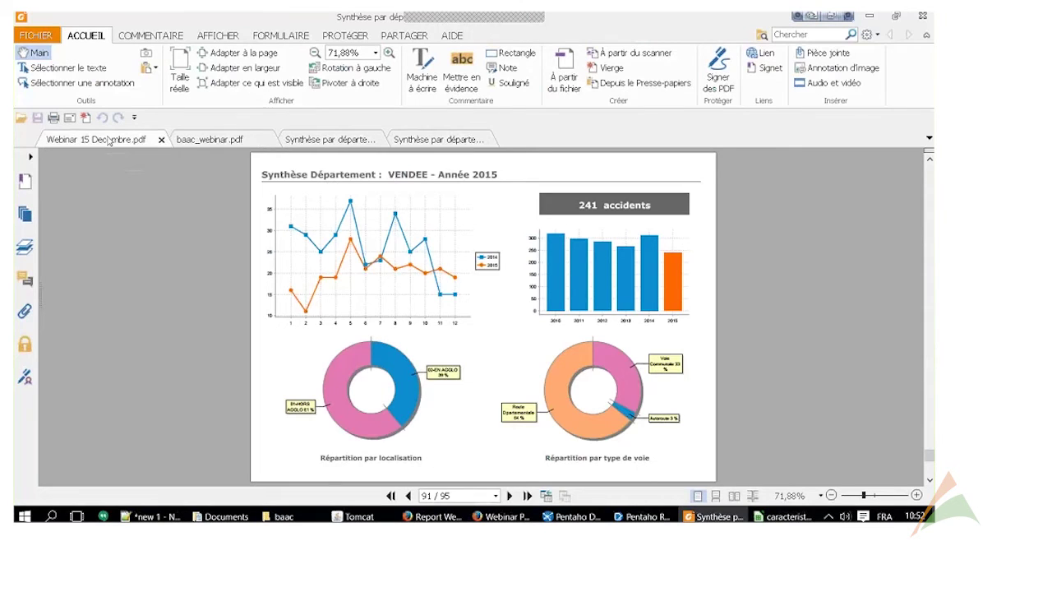
{"action": "key", "text": "F11"}
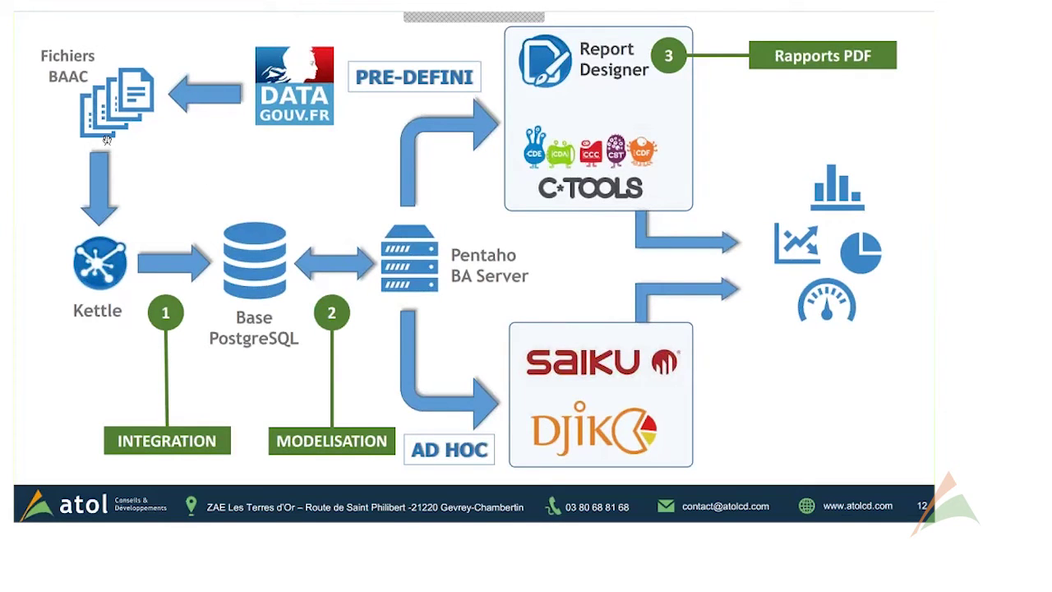
Reveal the Dashboards Web step on the architecture slide, then return to the report viewer
{"action": "key", "text": "Page_Down"}
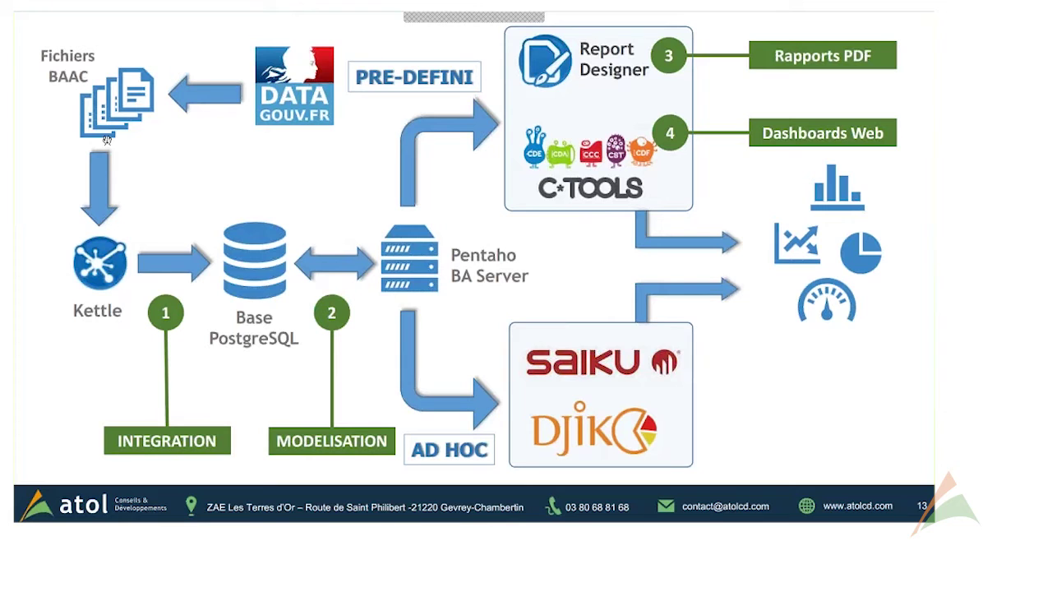
{"action": "key", "text": "alt+Tab"}
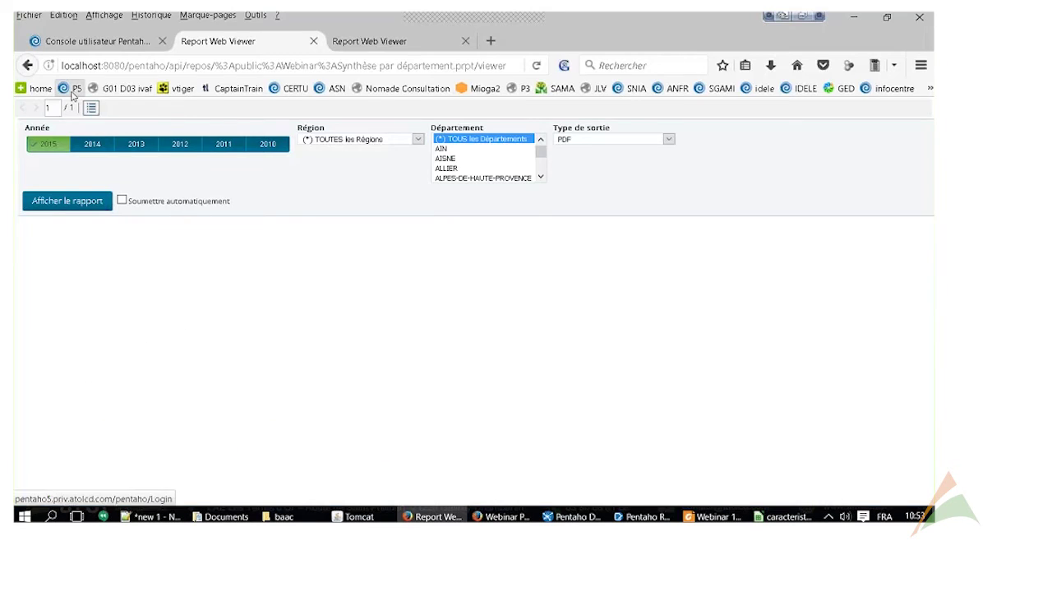
Log in through the P5 bookmark and open hello_dashboard from Recents
{"action": "left_click", "coordinate": [72, 94]}
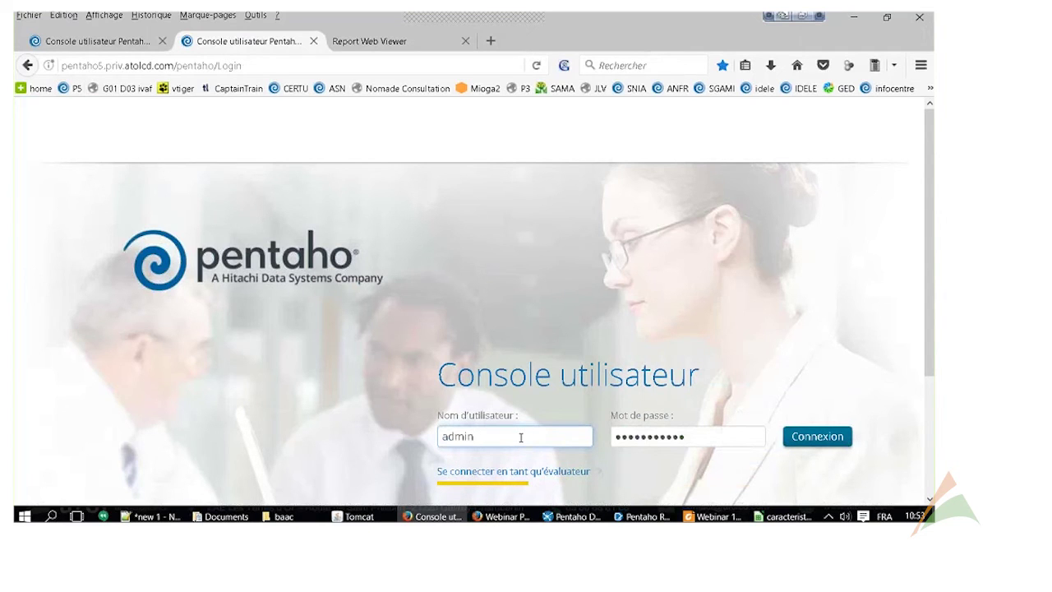
{"action": "left_click", "coordinate": [811, 448]}
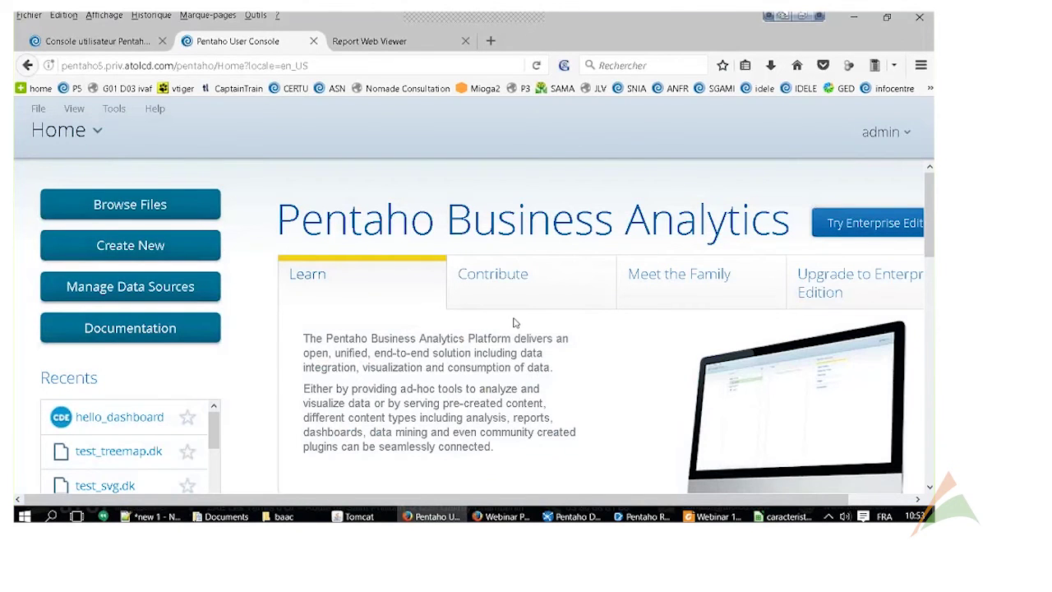
{"action": "left_click", "coordinate": [145, 425]}
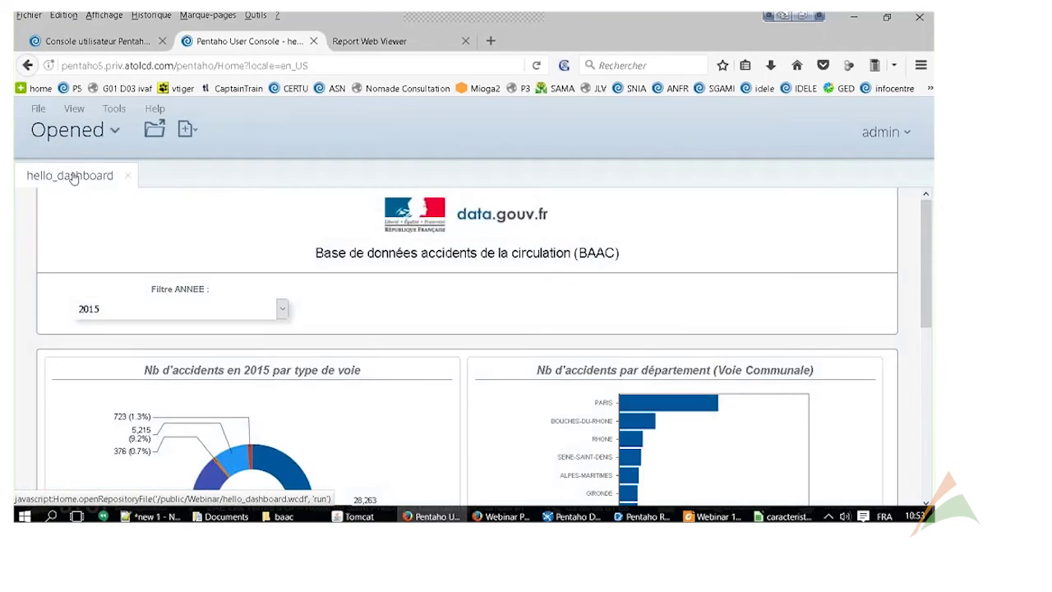
Open hello_dashboard in a new window and preview it in responsive mode at 504×589
{"action": "double_click", "coordinate": [72, 176]}
{"action": "left_click", "coordinate": [610, 329]}
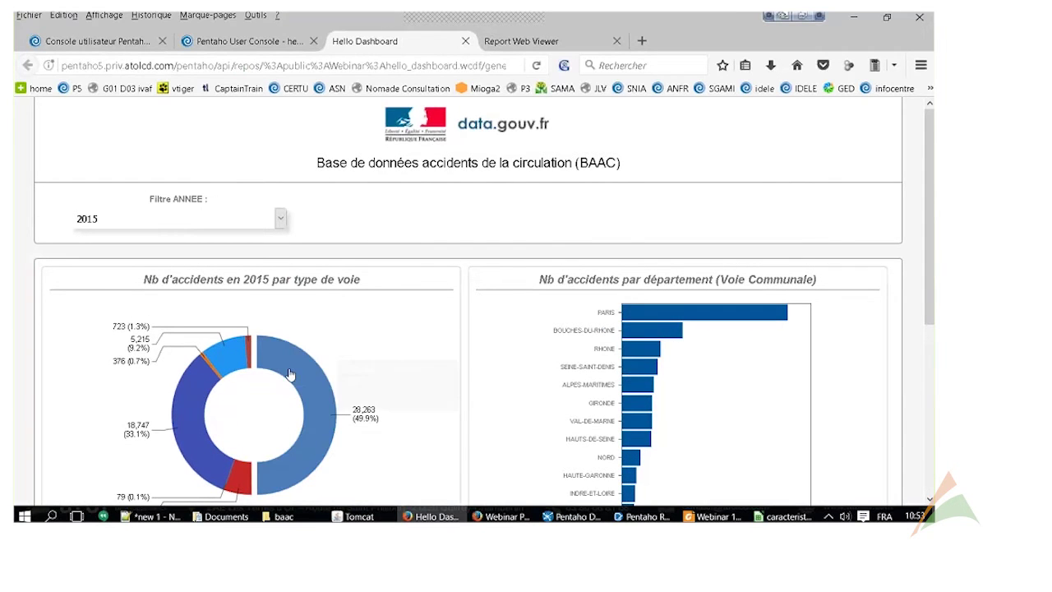
{"action": "mouse_move", "coordinate": [226, 363]}
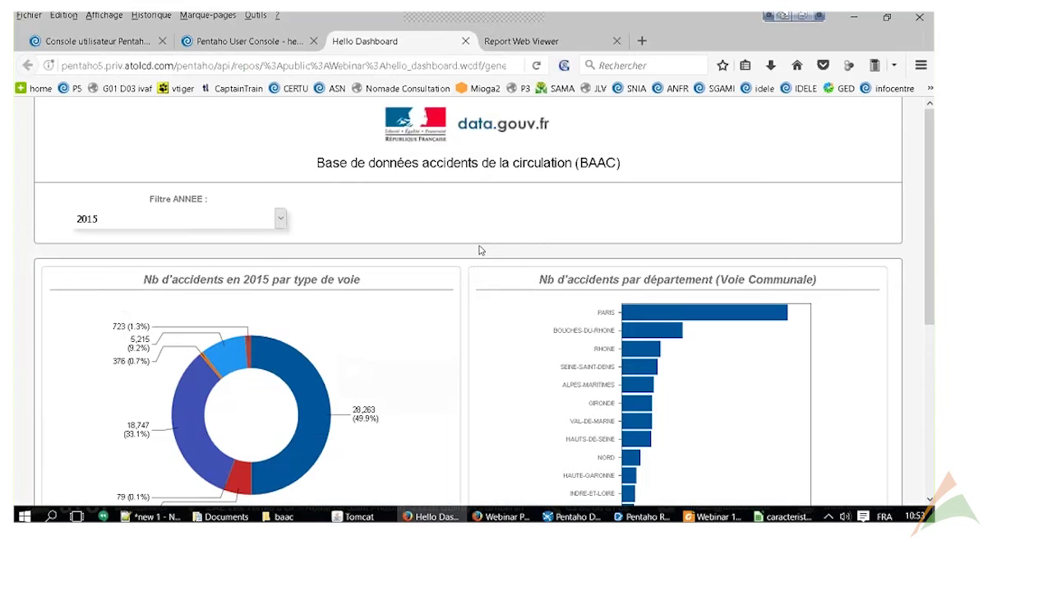
{"action": "key", "text": "ctrl+shift+m"}
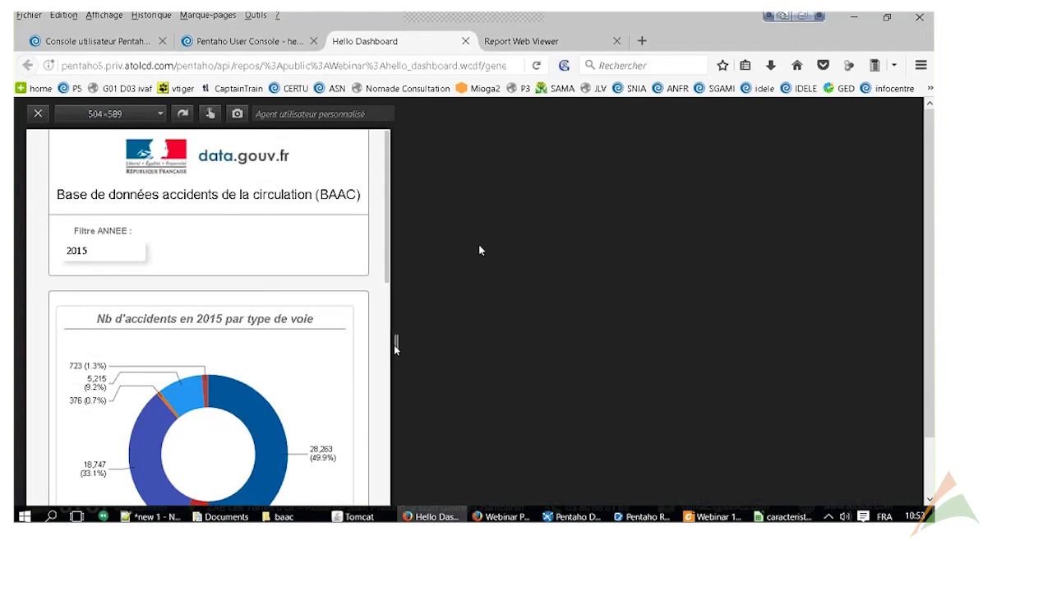
Narrow the responsive viewport, scroll through the dashboard, then close the mobile preview
{"action": "left_click_drag", "start_coordinate": [396, 348], "coordinate": [375, 342]}
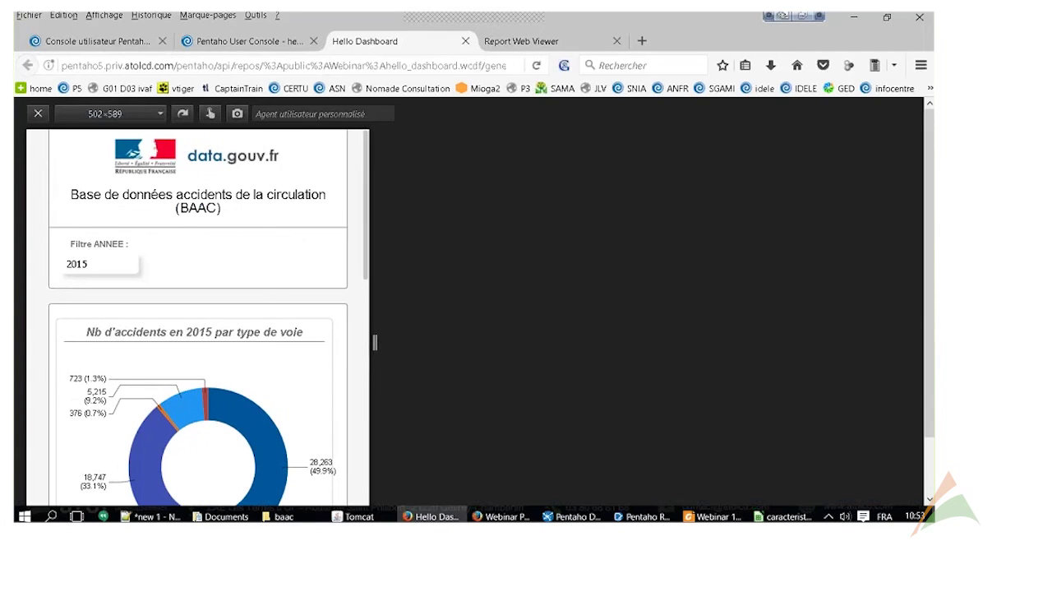
{"action": "scroll", "coordinate": [230, 253], "scroll_direction": "down", "scroll_amount": 6}
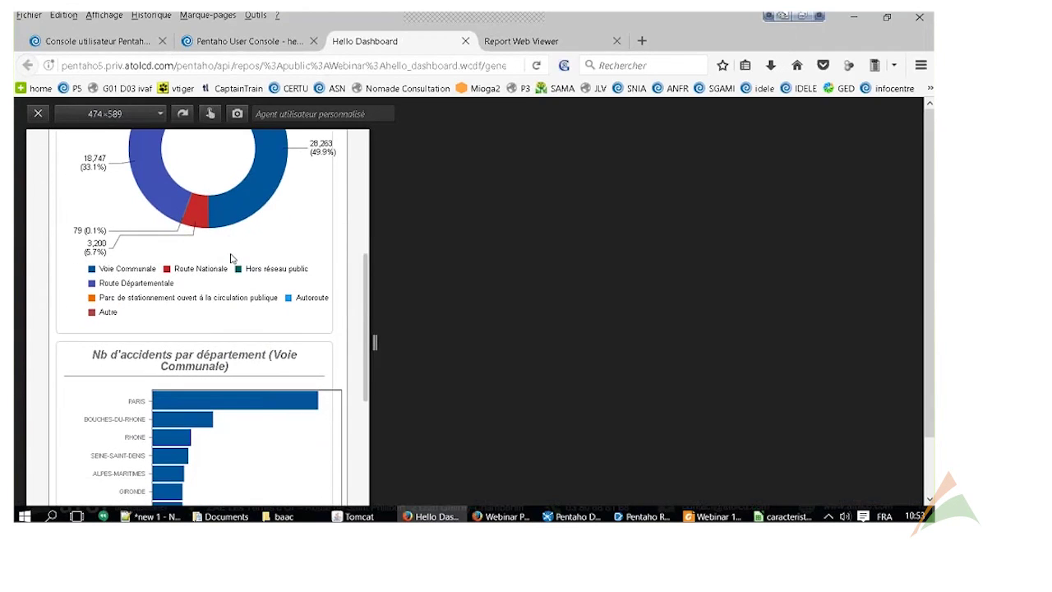
{"action": "scroll", "coordinate": [230, 258], "scroll_direction": "down", "scroll_amount": 6}
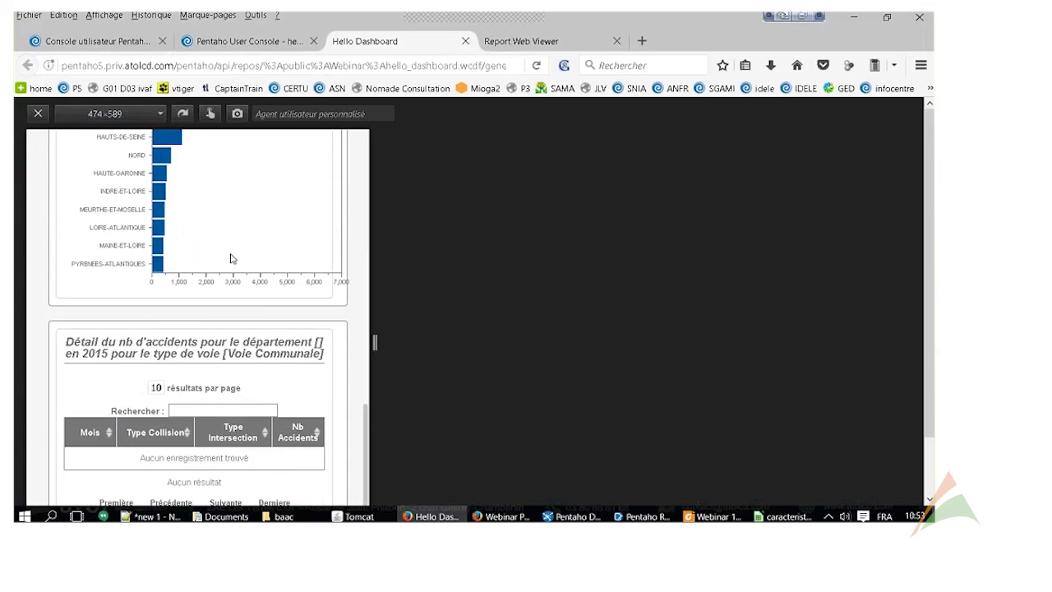
{"action": "scroll", "coordinate": [231, 258], "scroll_direction": "up", "scroll_amount": 12}
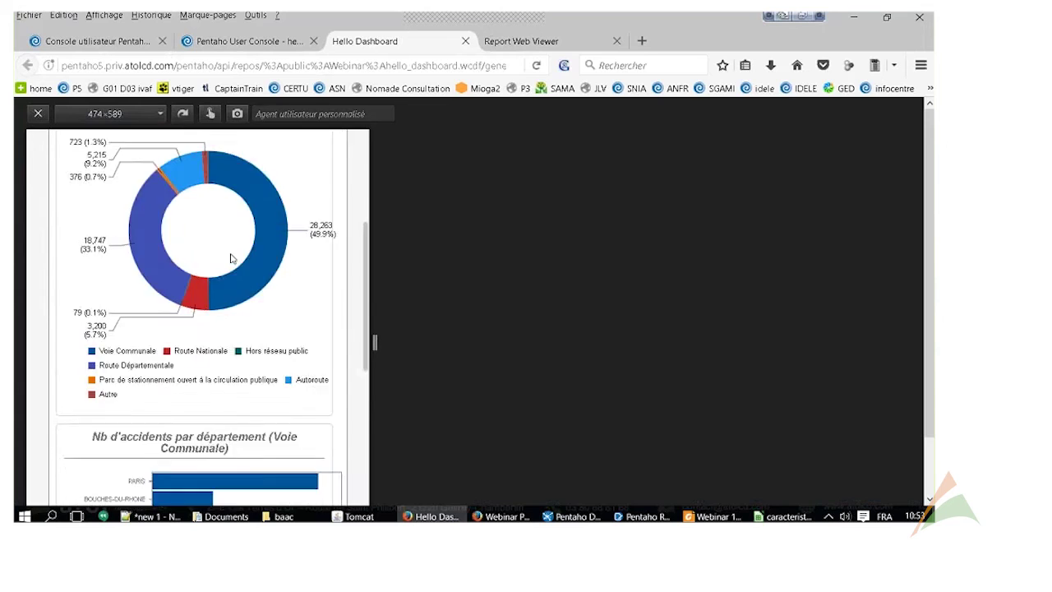
{"action": "left_click", "coordinate": [38, 114]}
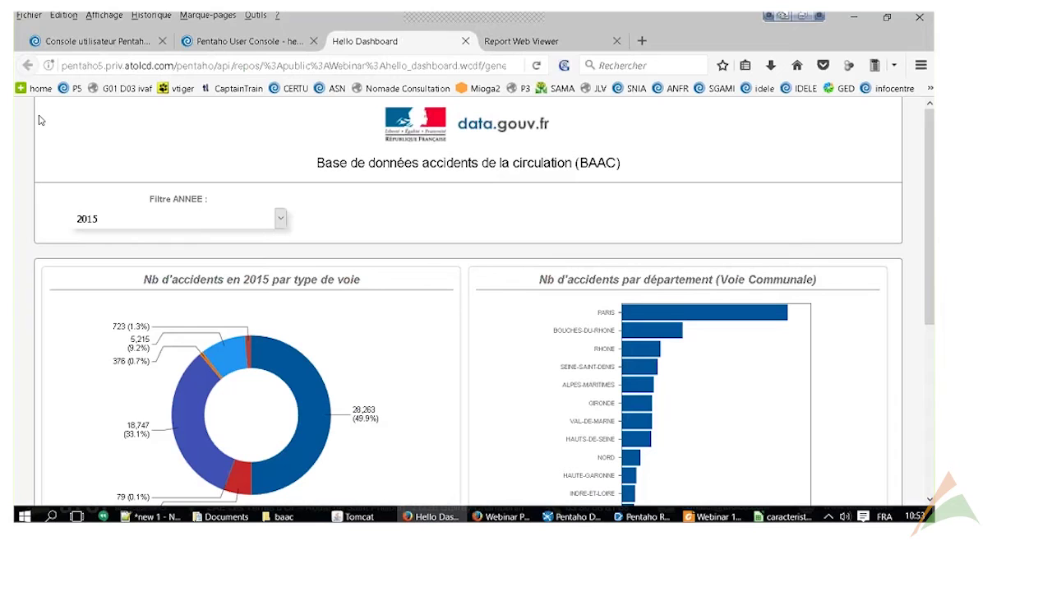
Filter the dashboard to 2014 and drill the department chart to Route Départementale
{"action": "left_click", "coordinate": [280, 219]}
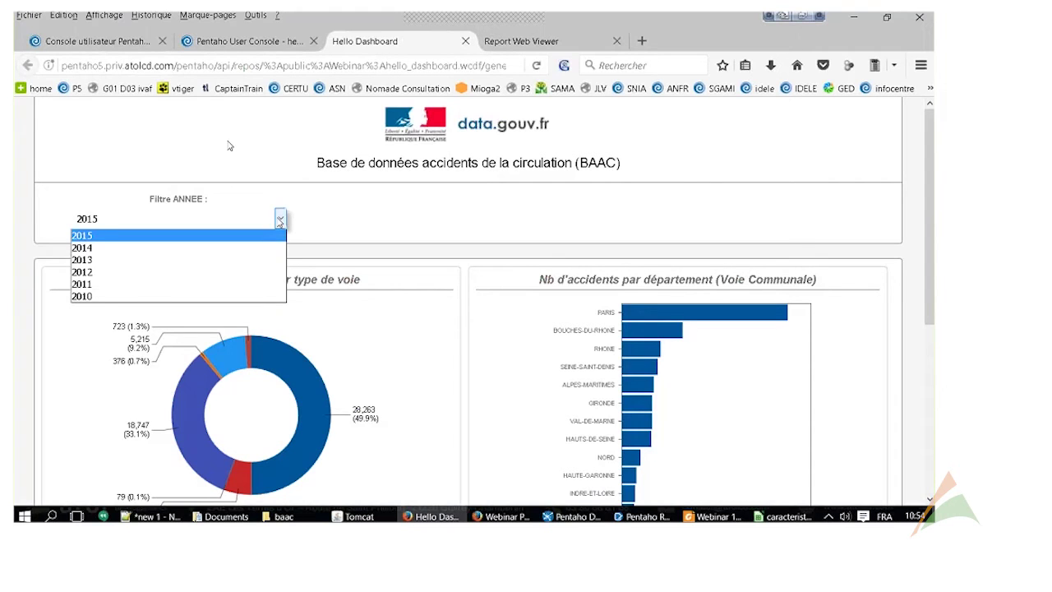
{"action": "left_click", "coordinate": [135, 247]}
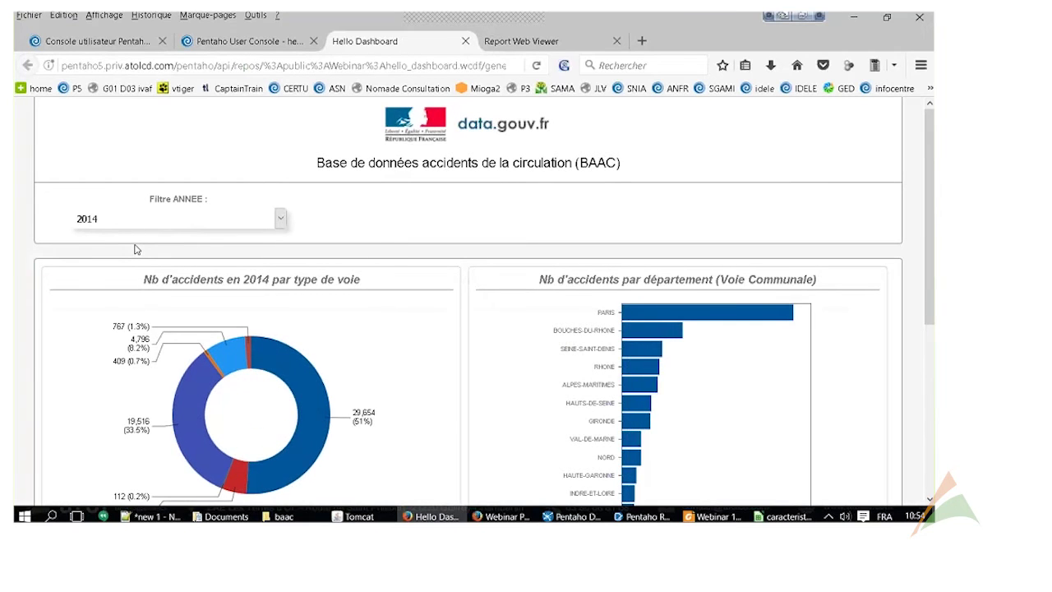
{"action": "scroll", "coordinate": [488, 210], "scroll_direction": "down", "scroll_amount": 2}
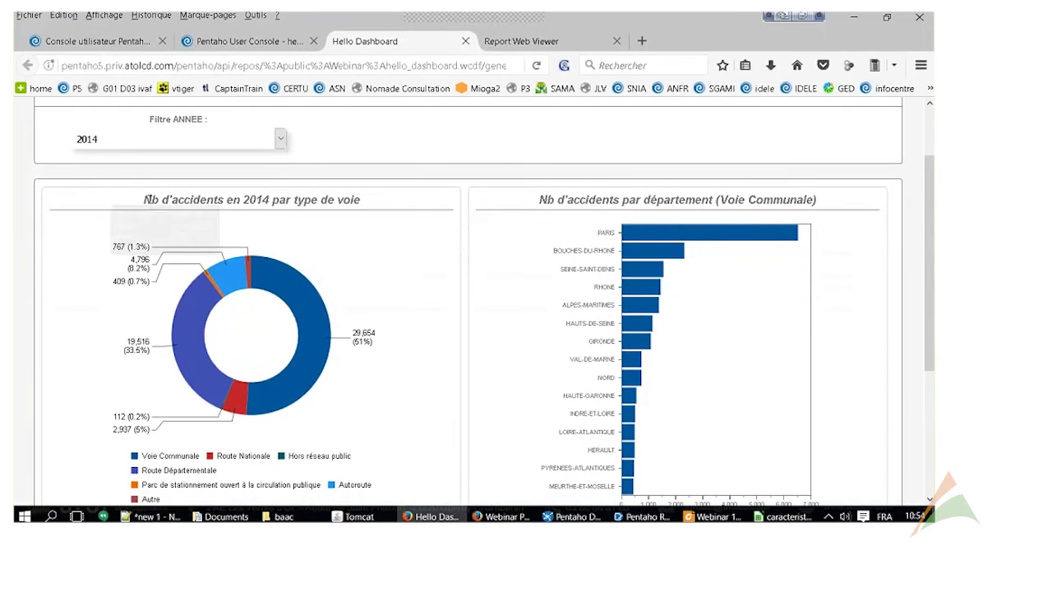
{"action": "left_click_drag", "start_coordinate": [148, 199], "coordinate": [361, 202]}
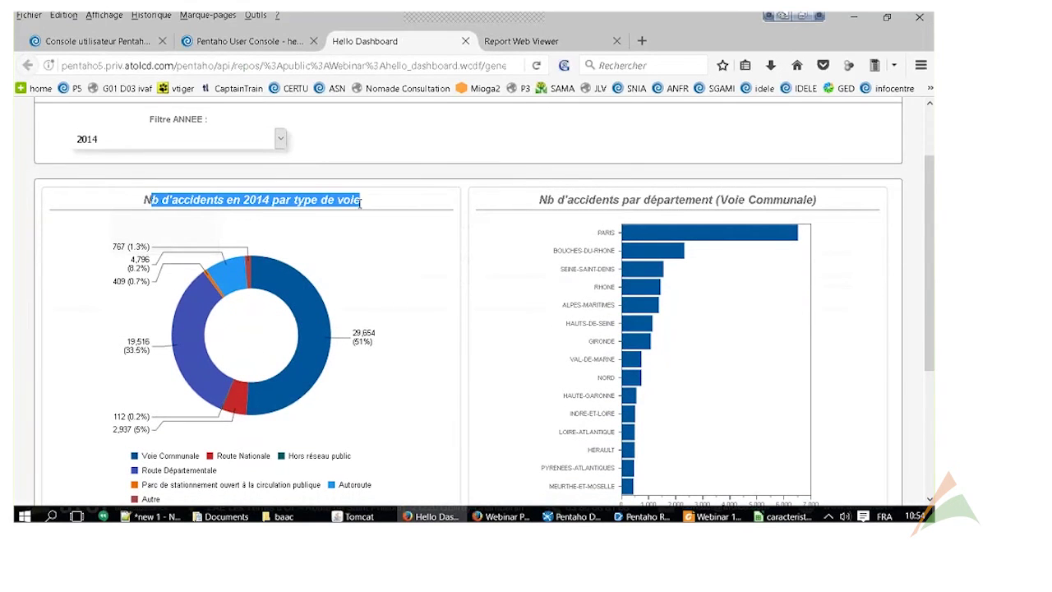
{"action": "left_click", "coordinate": [416, 165]}
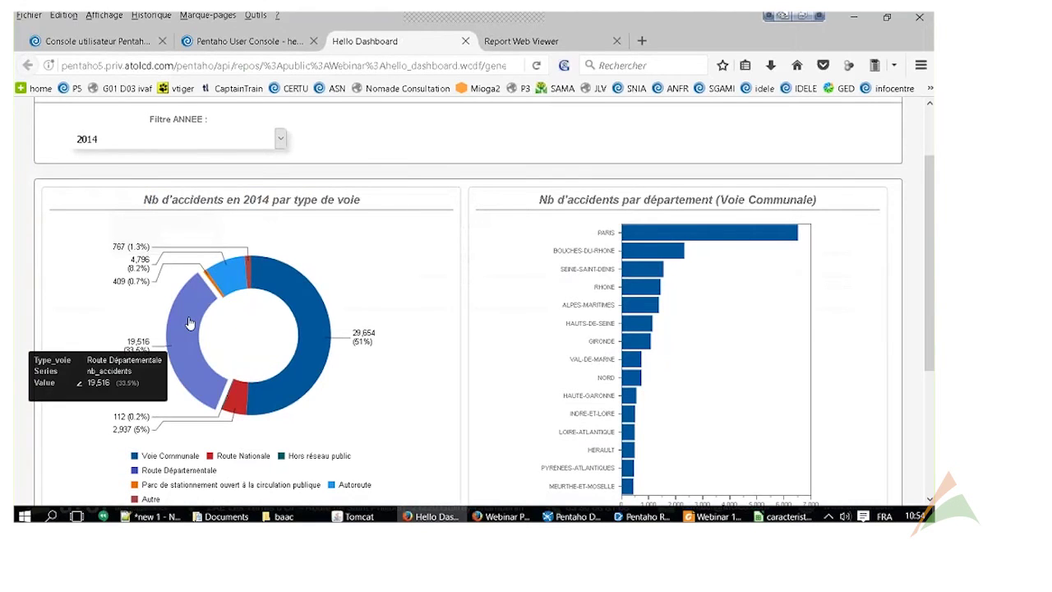
{"action": "left_click", "coordinate": [187, 316]}
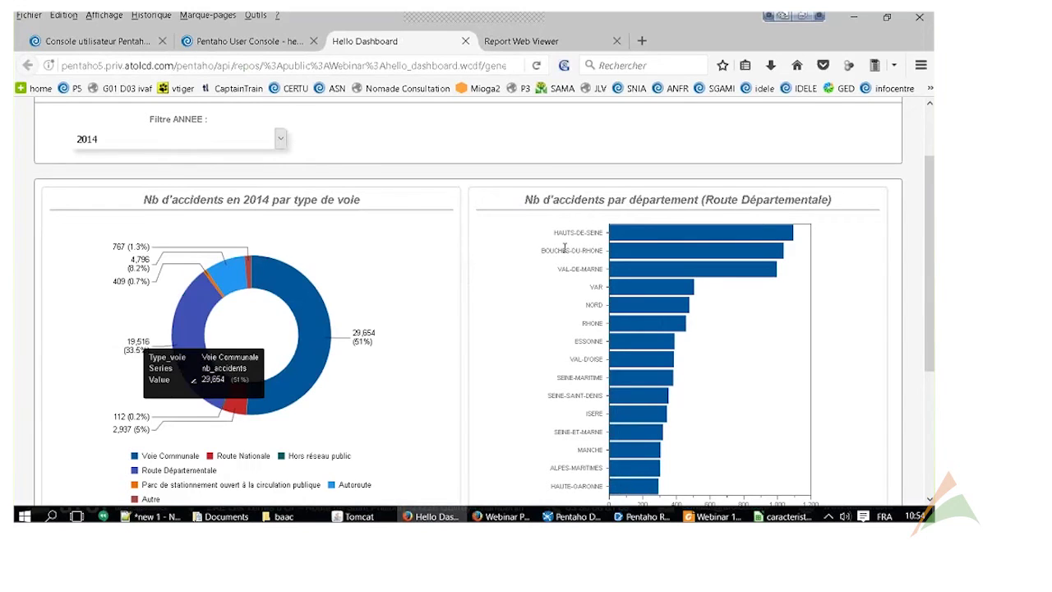
Filter the department chart to Voie Communale, then to Route Nationale
{"action": "scroll", "coordinate": [566, 247], "scroll_direction": "down", "scroll_amount": 2}
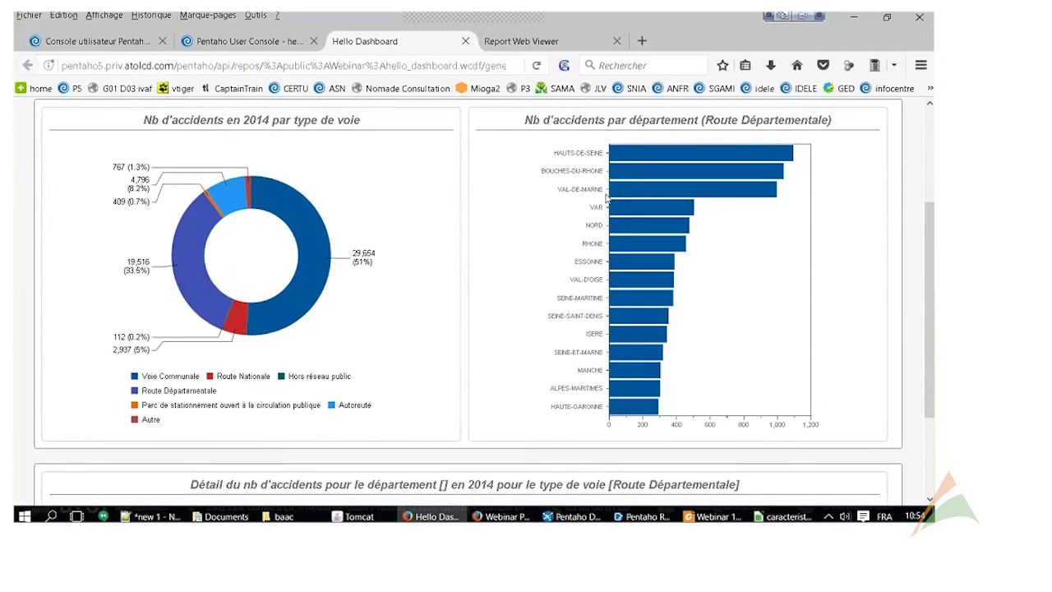
{"action": "mouse_move", "coordinate": [183, 262]}
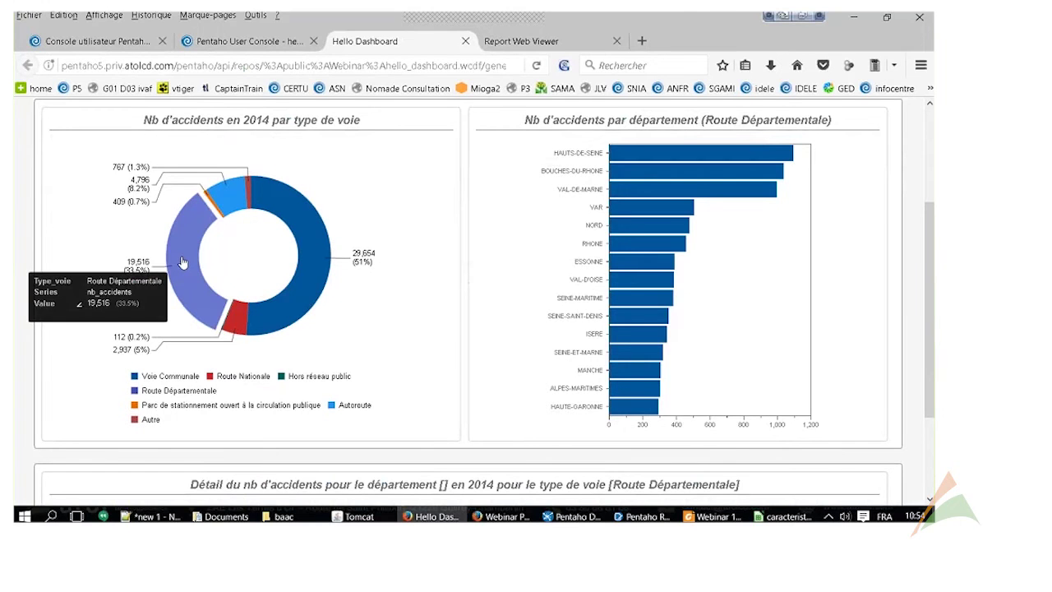
{"action": "left_click", "coordinate": [324, 243]}
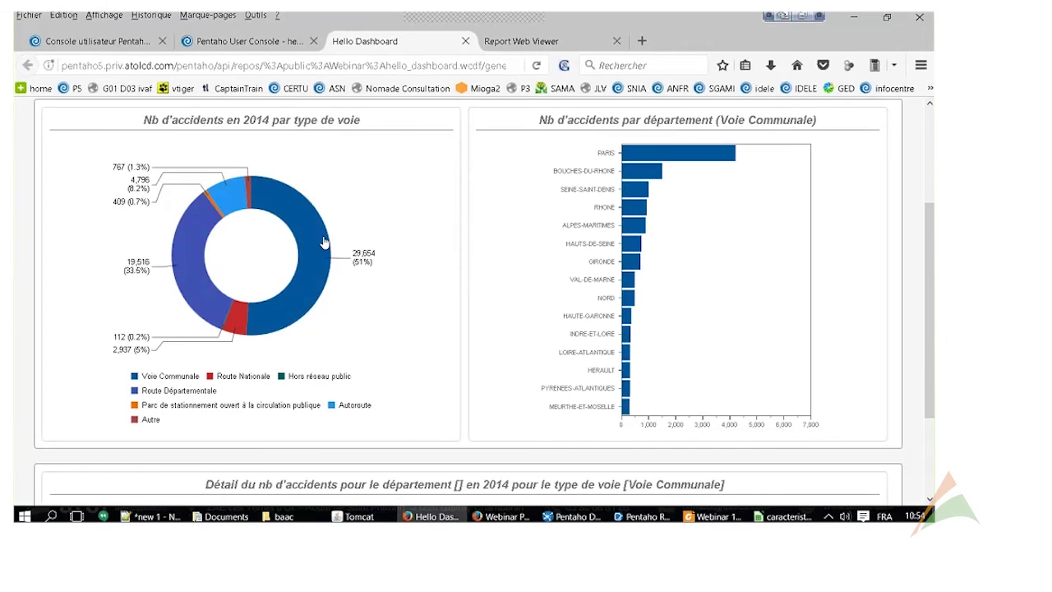
{"action": "left_click", "coordinate": [237, 330]}
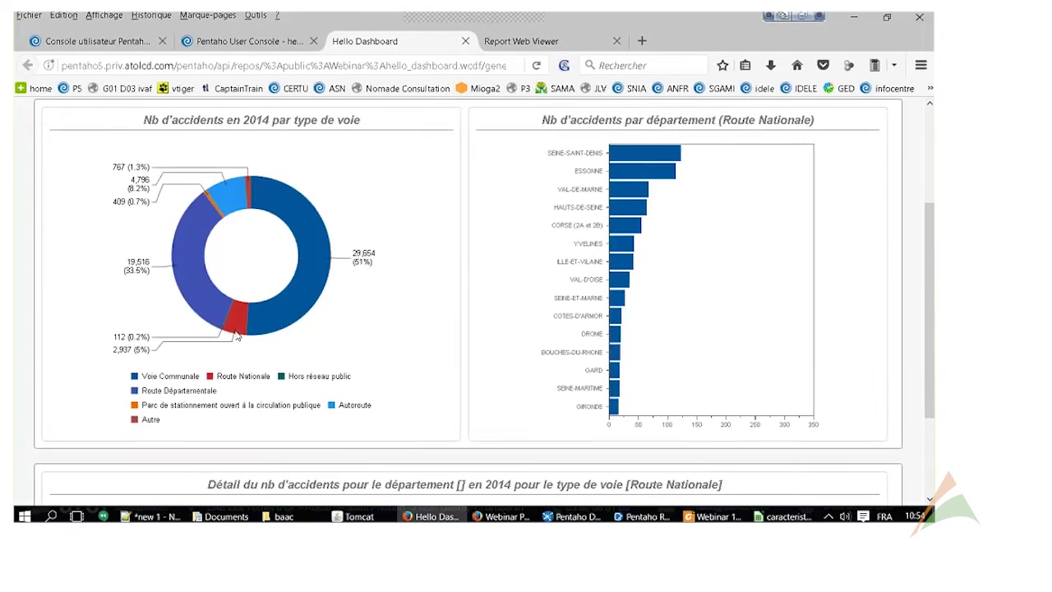
{"action": "mouse_move", "coordinate": [648, 151]}
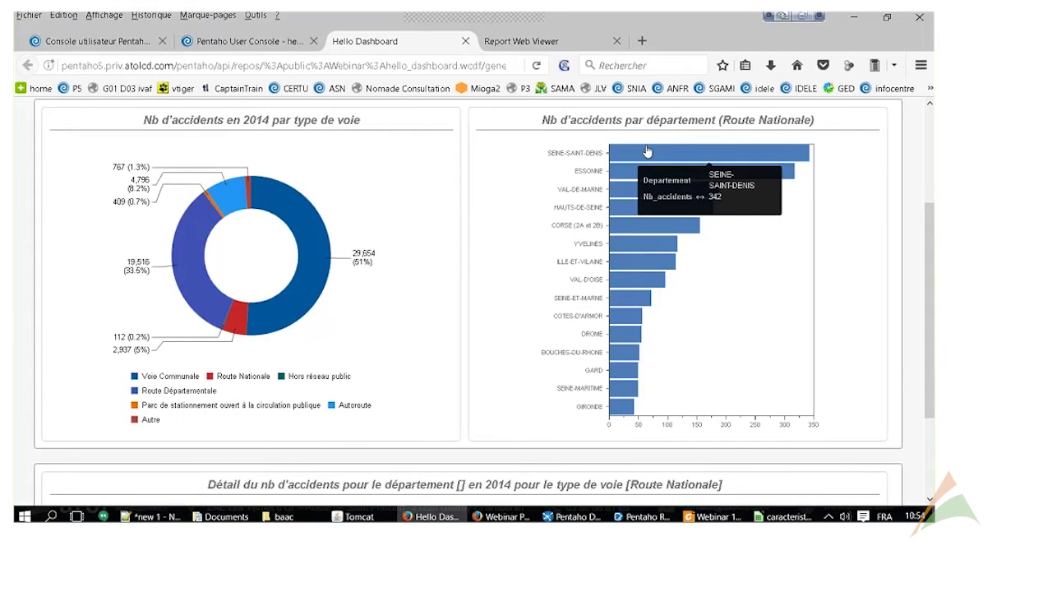
{"action": "scroll", "coordinate": [647, 151], "scroll_direction": "up", "scroll_amount": 3}
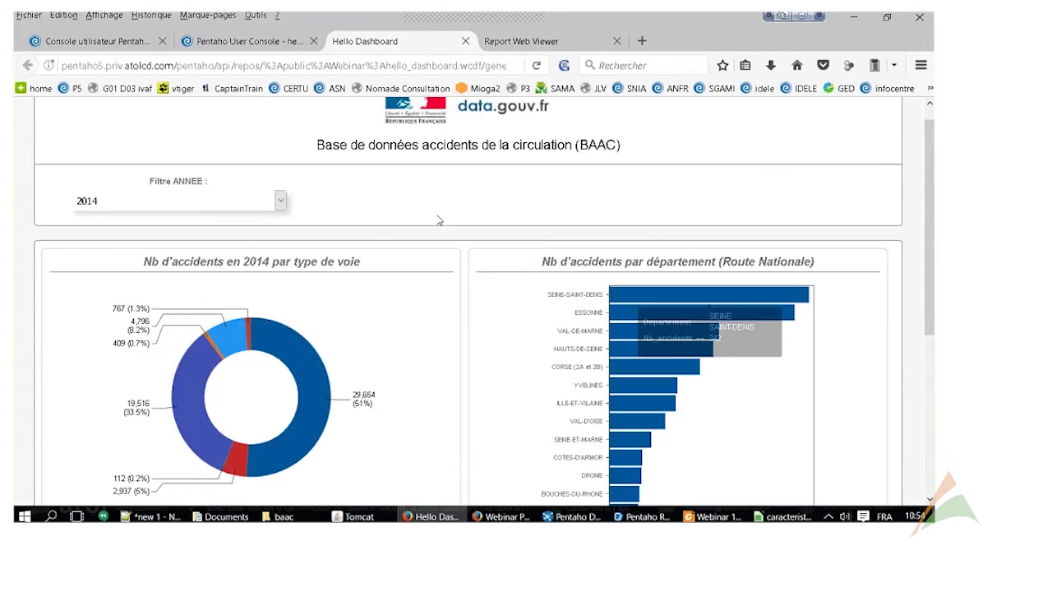
Switch the year filter to 2015 and reapply the Route Nationale filter
{"action": "left_click", "coordinate": [280, 218]}
{"action": "left_click", "coordinate": [137, 236]}
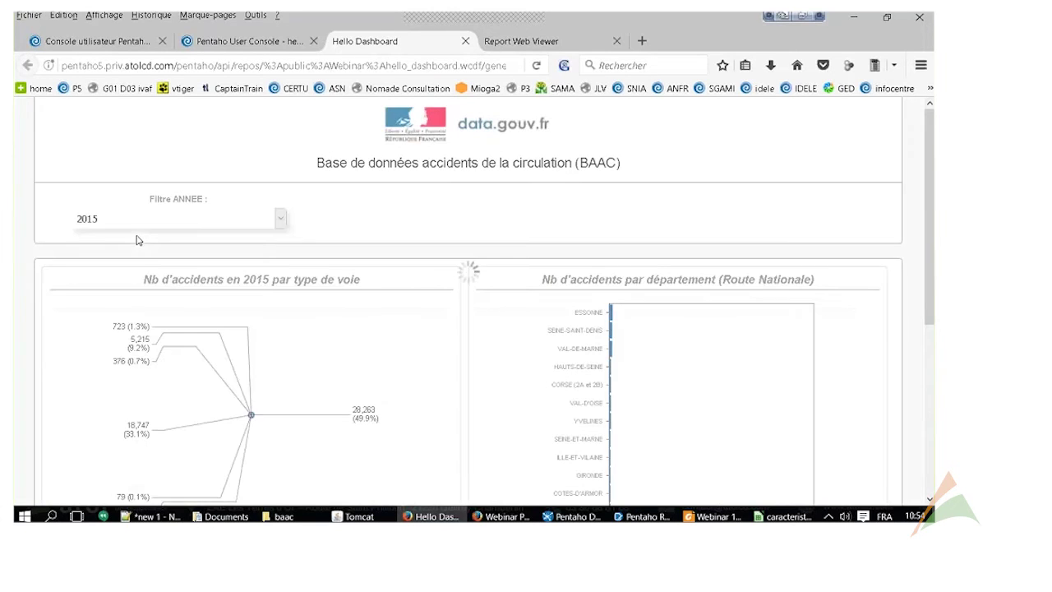
{"action": "scroll", "coordinate": [470, 211], "scroll_direction": "down", "scroll_amount": 2}
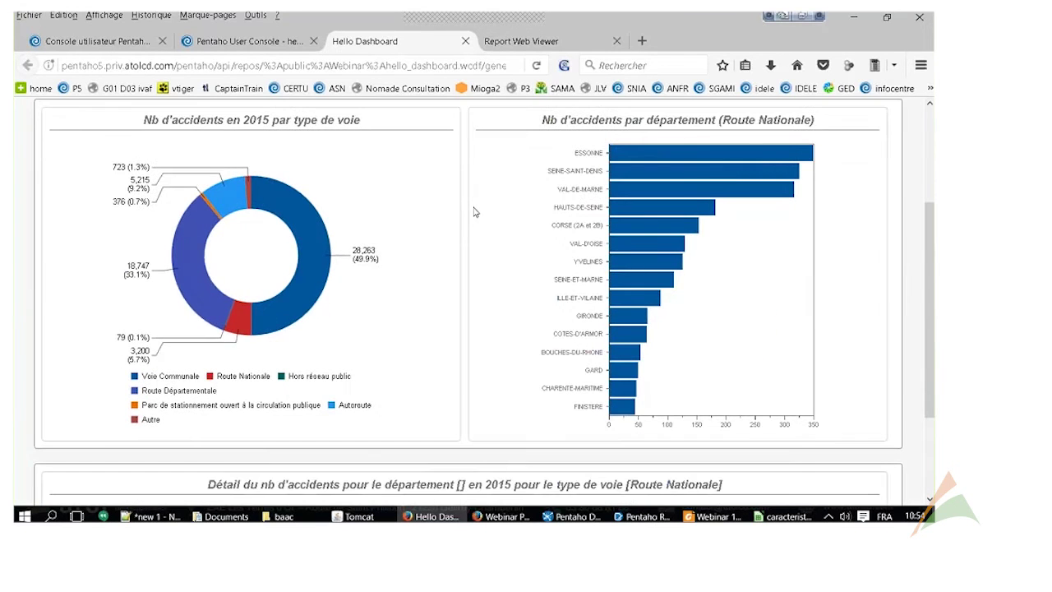
{"action": "left_click", "coordinate": [230, 329]}
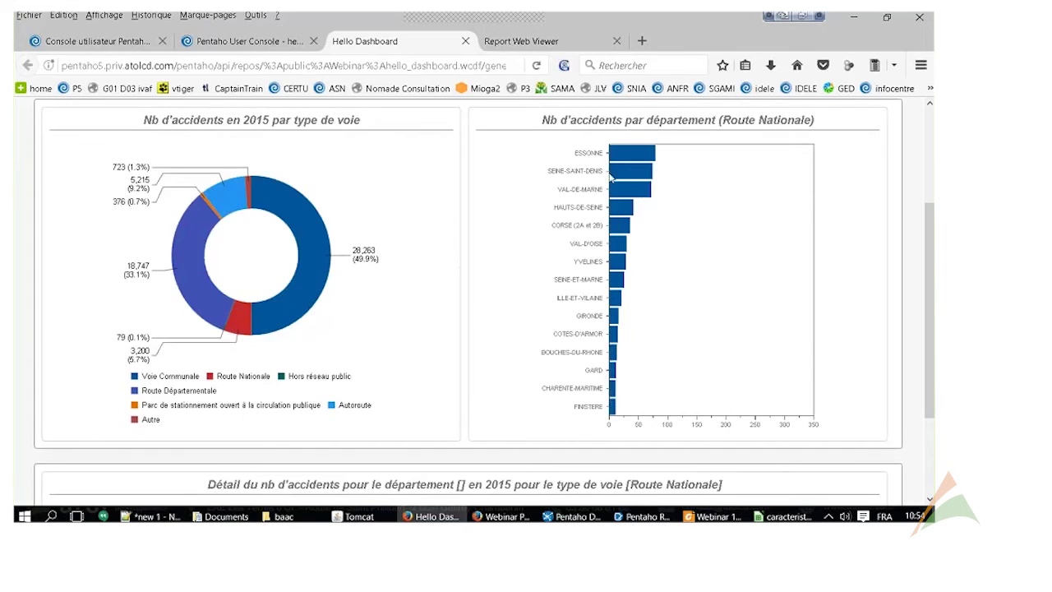
{"action": "mouse_move", "coordinate": [193, 248]}
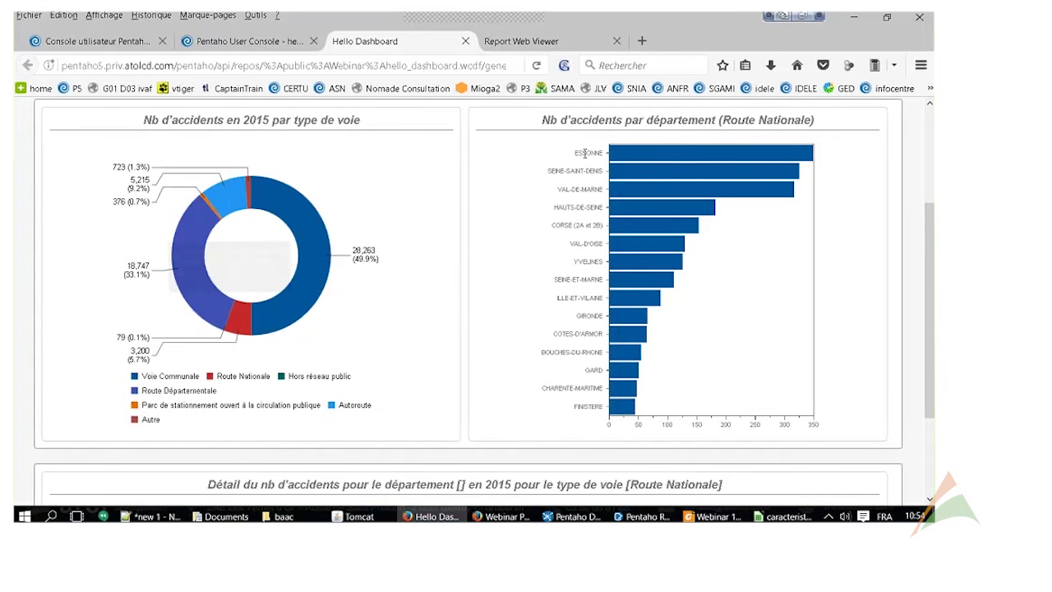
{"action": "mouse_move", "coordinate": [623, 159]}
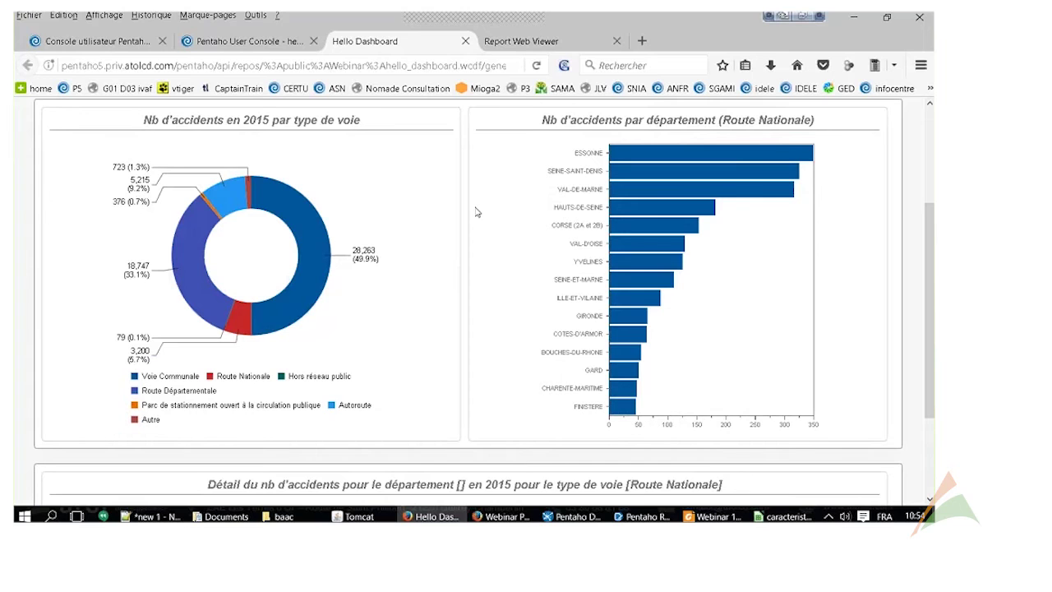
{"action": "scroll", "coordinate": [475, 212], "scroll_direction": "down", "scroll_amount": 3}
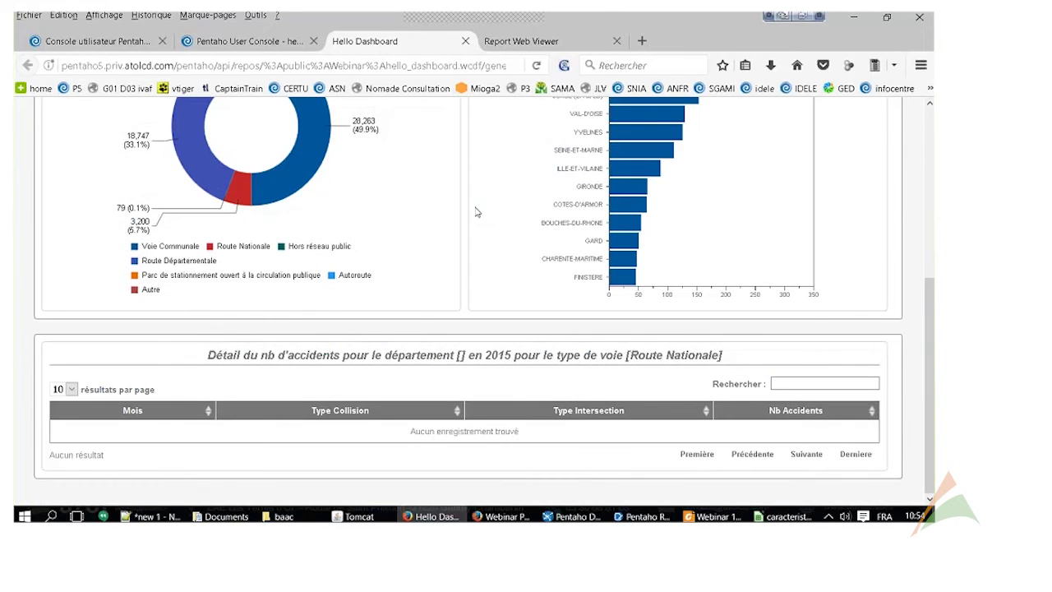
{"action": "scroll", "coordinate": [476, 212], "scroll_direction": "up", "scroll_amount": 5}
{"action": "scroll", "coordinate": [669, 282], "scroll_direction": "down", "scroll_amount": 5}
Show ILLE-ET-VILAINE accident details and page through the records up to 41–50
{"action": "left_click", "coordinate": [633, 172]}
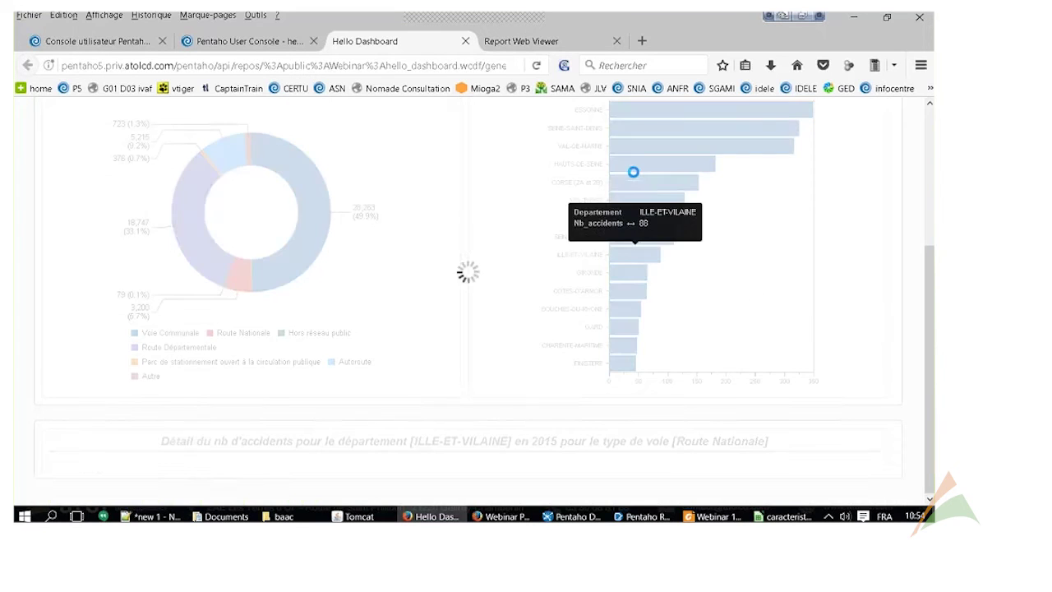
{"action": "scroll", "coordinate": [531, 188], "scroll_direction": "down", "scroll_amount": 5}
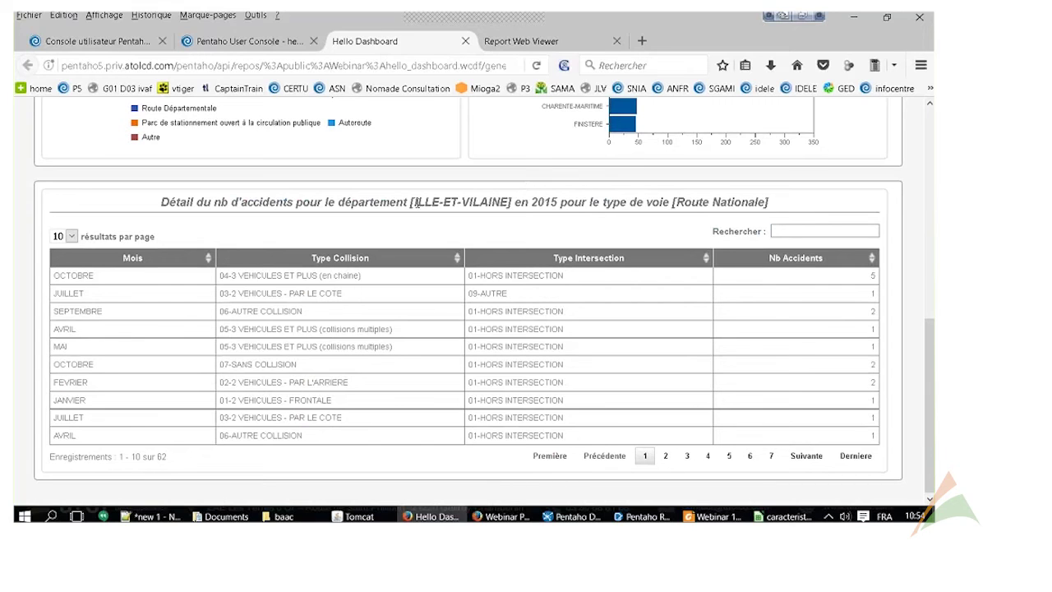
{"action": "left_click_drag", "start_coordinate": [417, 203], "coordinate": [769, 203]}
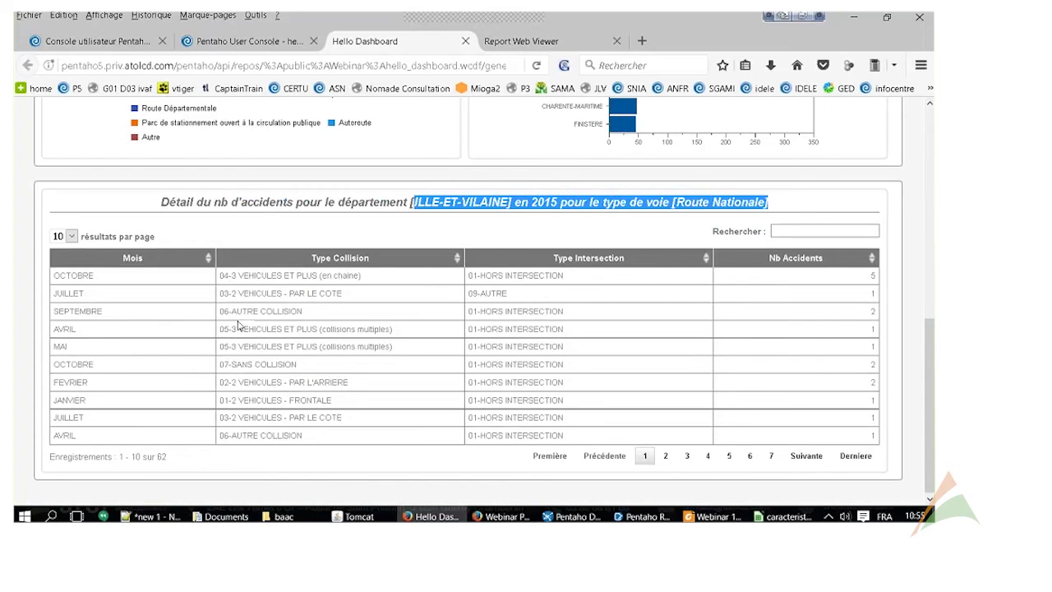
{"action": "left_click_drag", "start_coordinate": [232, 364], "coordinate": [296, 364]}
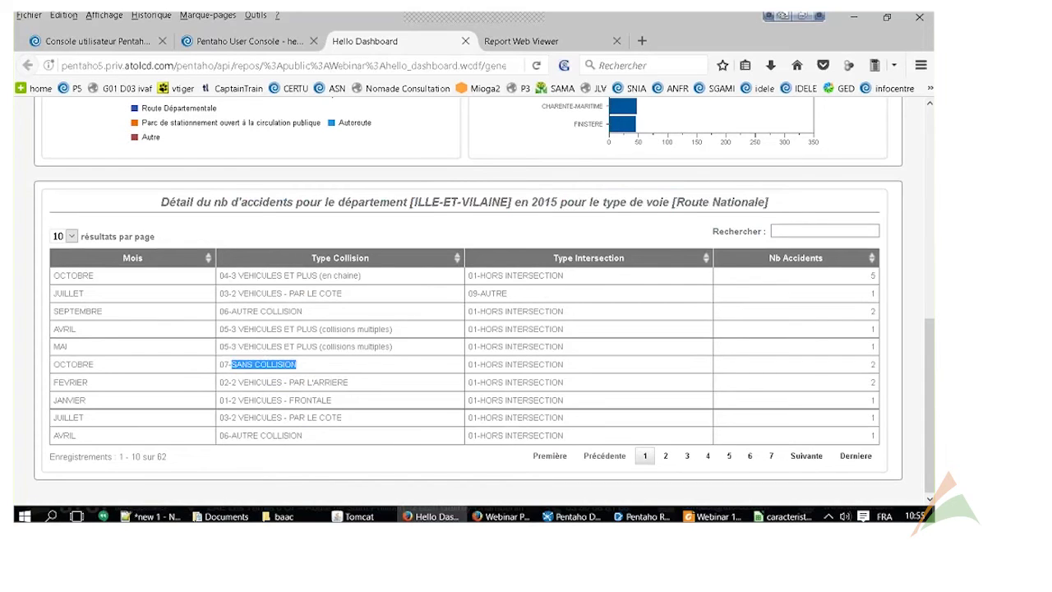
{"action": "left_click", "coordinate": [666, 455]}
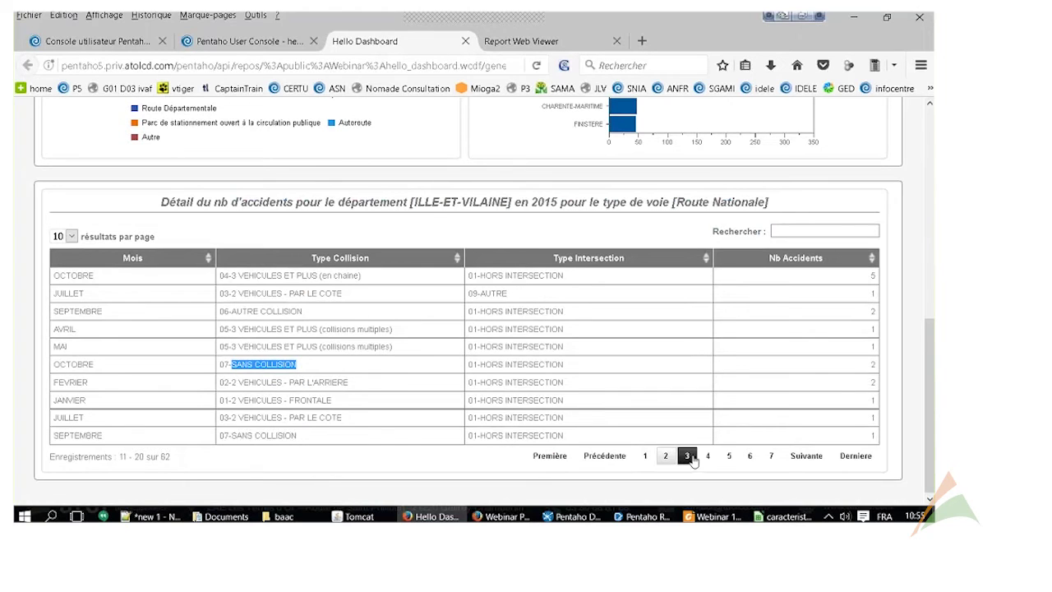
{"action": "left_click", "coordinate": [687, 455]}
{"action": "left_click", "coordinate": [707, 455]}
{"action": "left_click", "coordinate": [729, 456]}
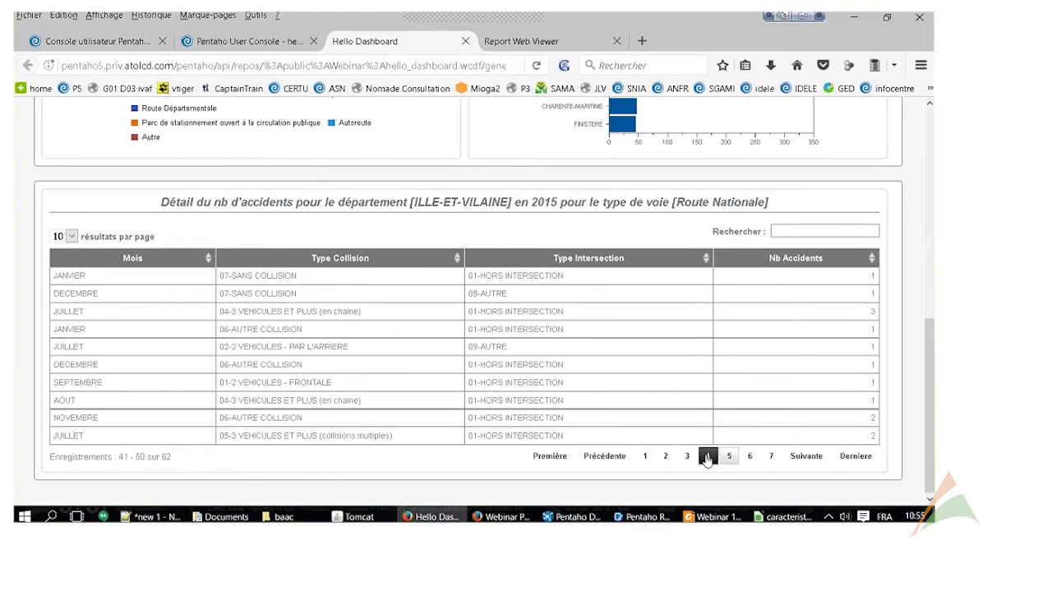
Search the detail table for 'oct' to keep only the OCTOBRE rows
{"action": "left_click", "coordinate": [804, 230]}
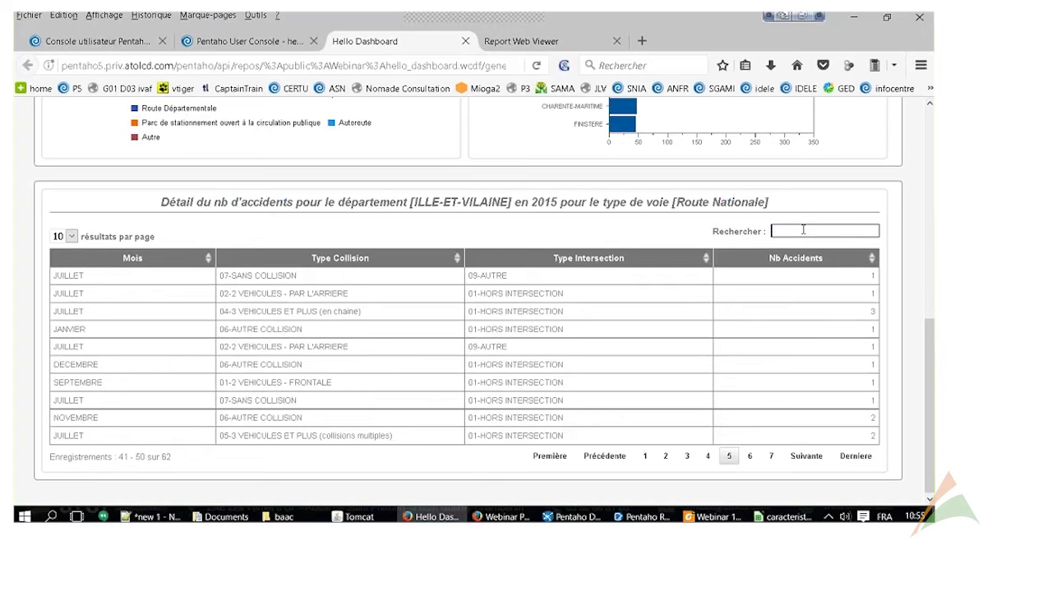
{"action": "type", "text": "oct"}
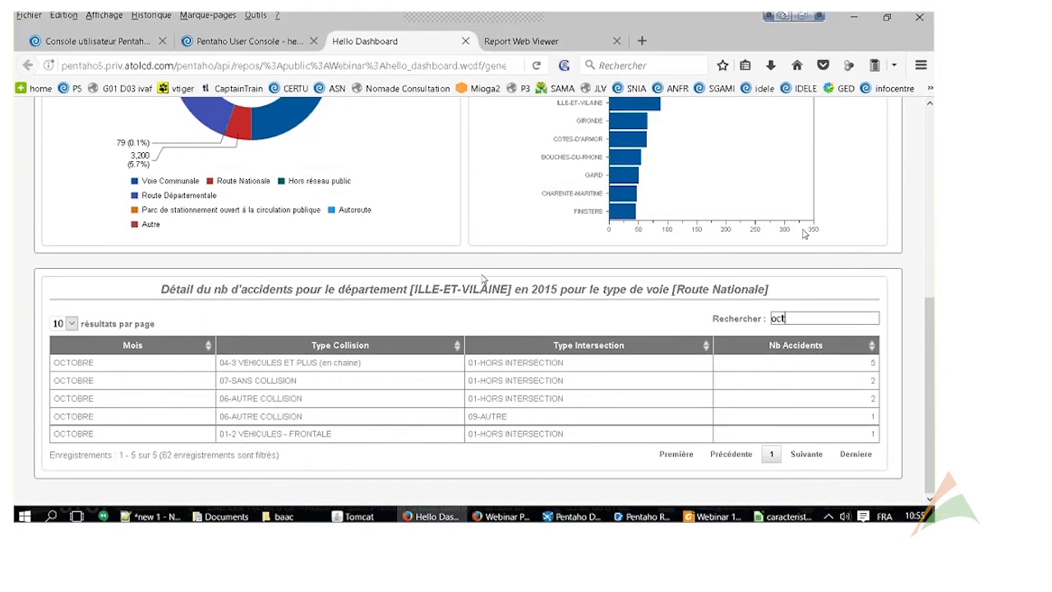
{"action": "scroll", "coordinate": [483, 279], "scroll_direction": "up", "scroll_amount": 5}
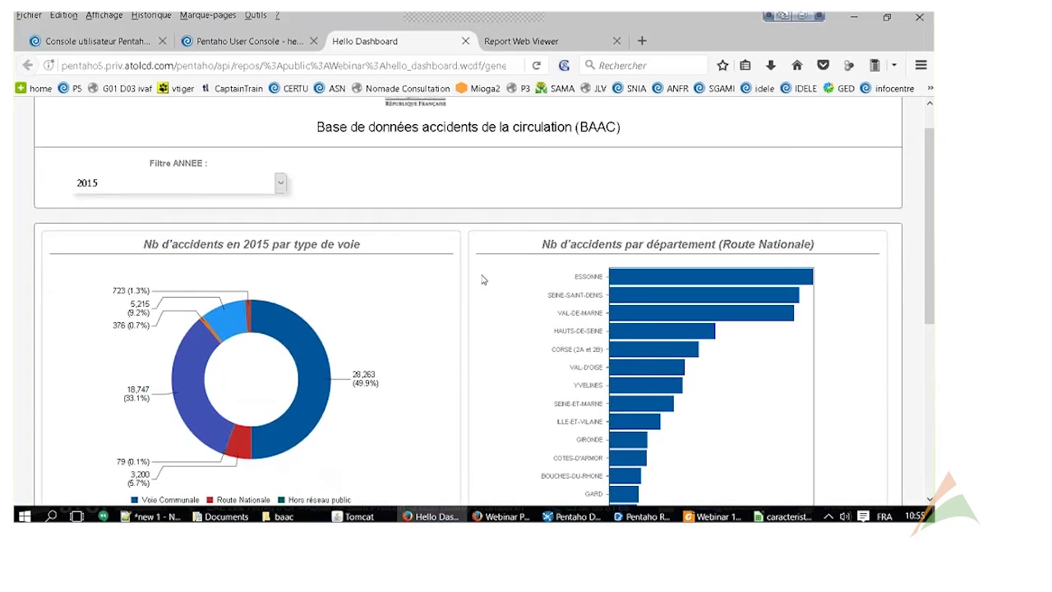
{"action": "scroll", "coordinate": [497, 267], "scroll_direction": "down", "scroll_amount": 2}
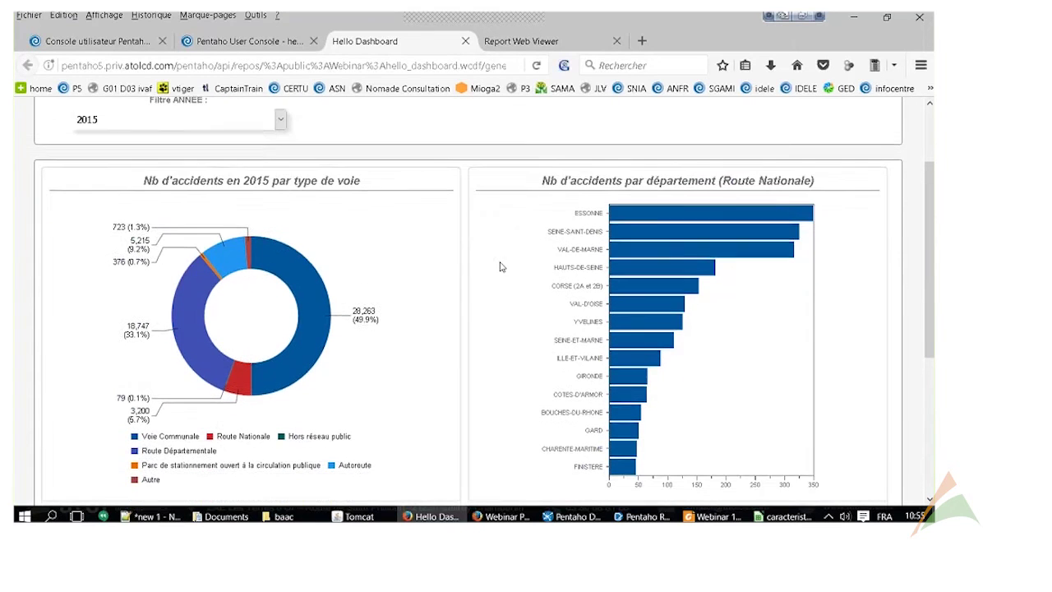
{"action": "mouse_move", "coordinate": [251, 245]}
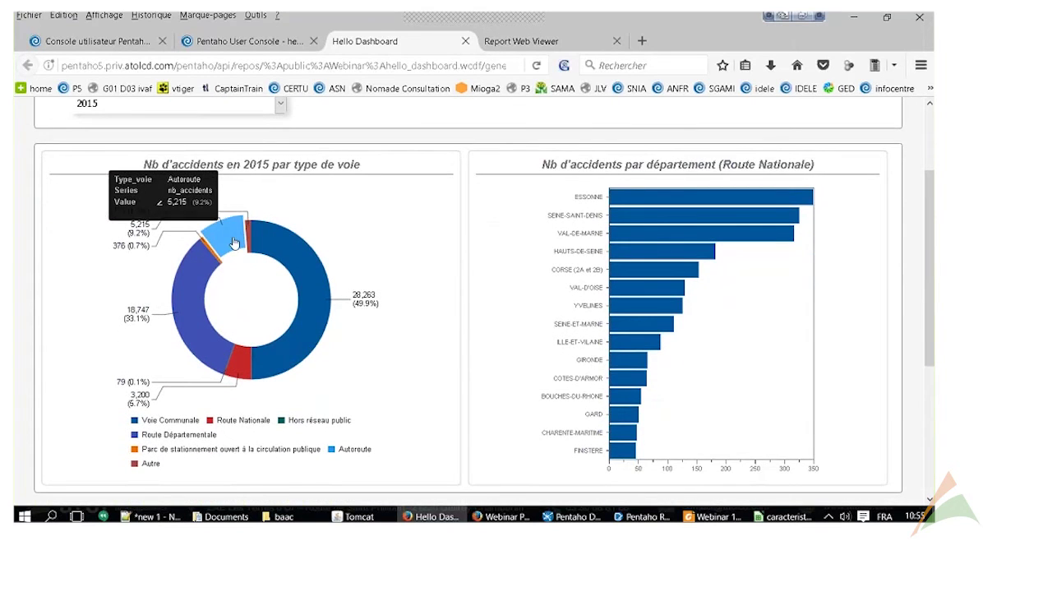
{"action": "left_click", "coordinate": [233, 236]}
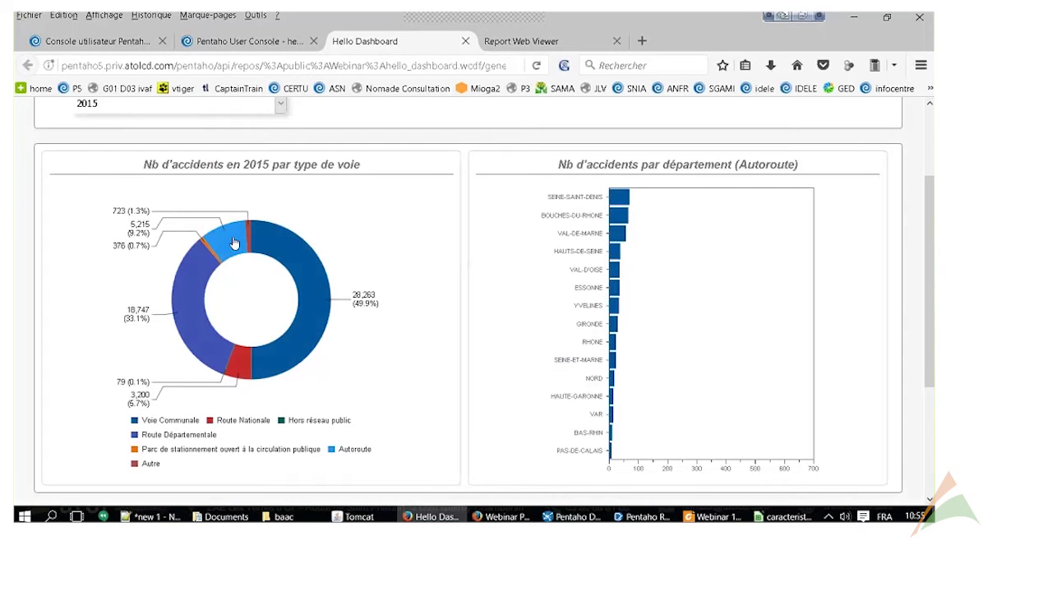
{"action": "left_click", "coordinate": [637, 342]}
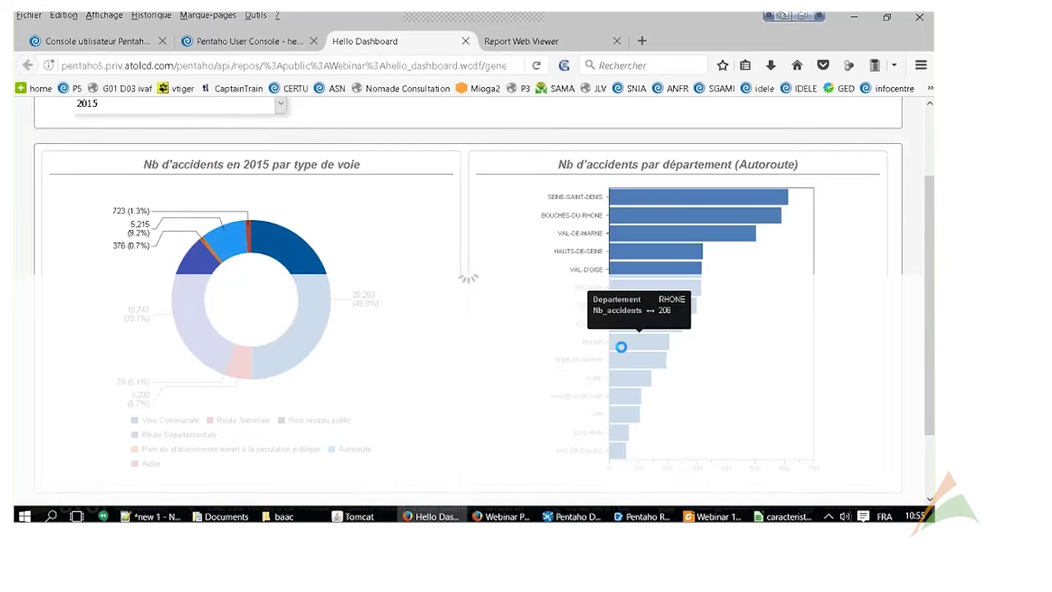
{"action": "scroll", "coordinate": [532, 270], "scroll_direction": "down", "scroll_amount": 4}
{"action": "scroll", "coordinate": [510, 270], "scroll_direction": "down", "scroll_amount": 4}
{"action": "left_click", "coordinate": [791, 231]}
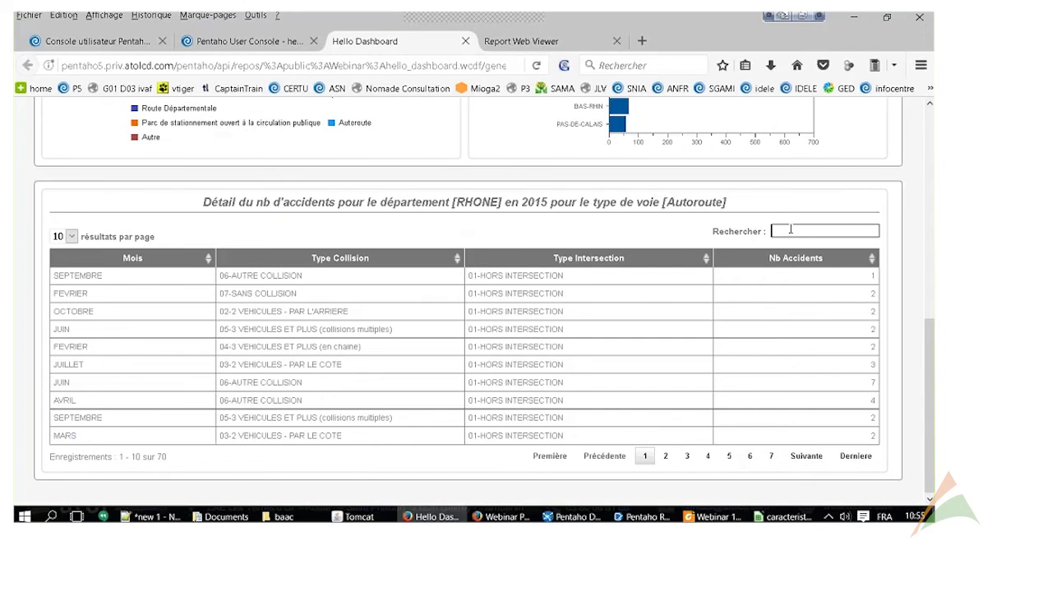
{"action": "type", "text": "fro"}
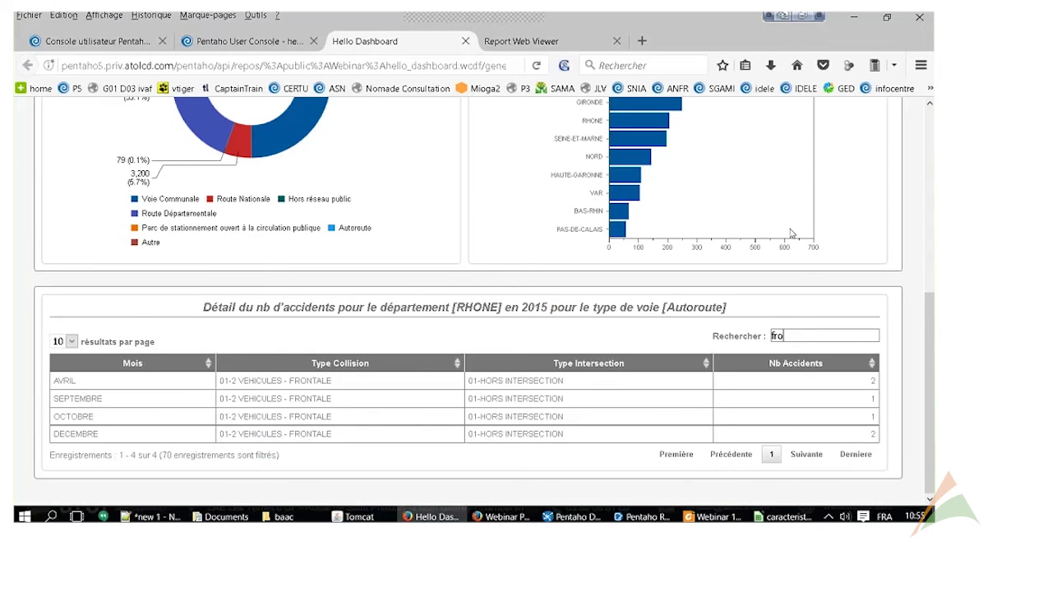
{"action": "scroll", "coordinate": [790, 233], "scroll_direction": "up", "scroll_amount": 2}
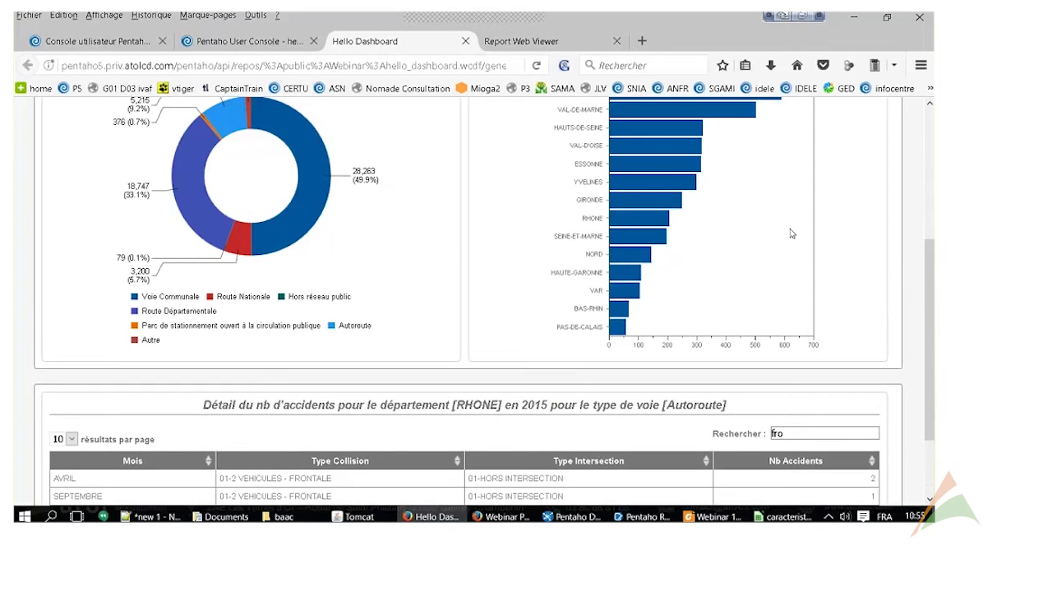
{"action": "scroll", "coordinate": [790, 234], "scroll_direction": "up", "scroll_amount": 5}
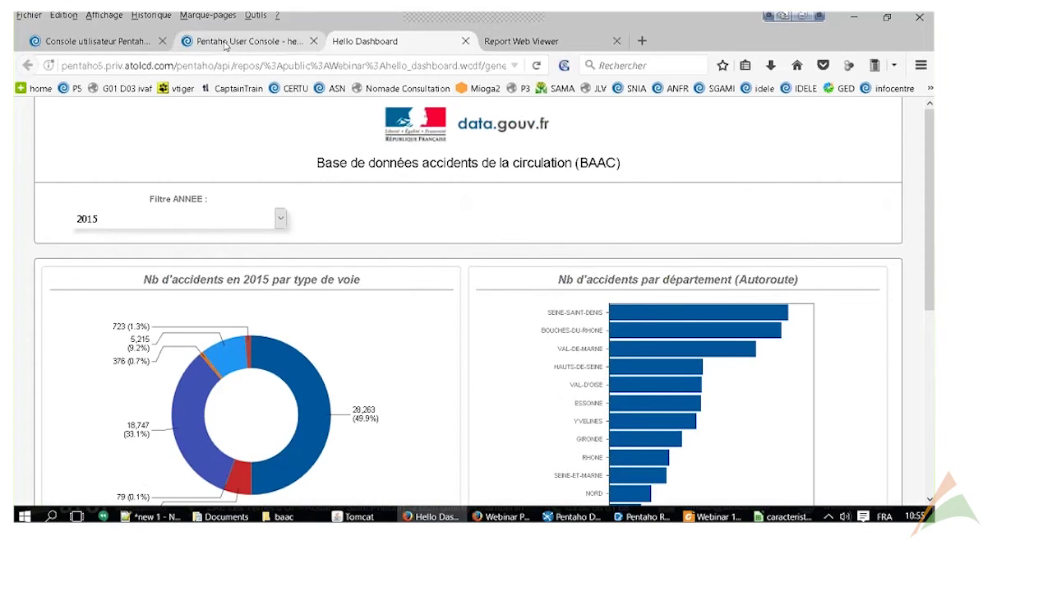
Close the open hello_dashboard and open the repository file browser
{"action": "left_click", "coordinate": [225, 45]}
{"action": "left_click", "coordinate": [125, 177]}
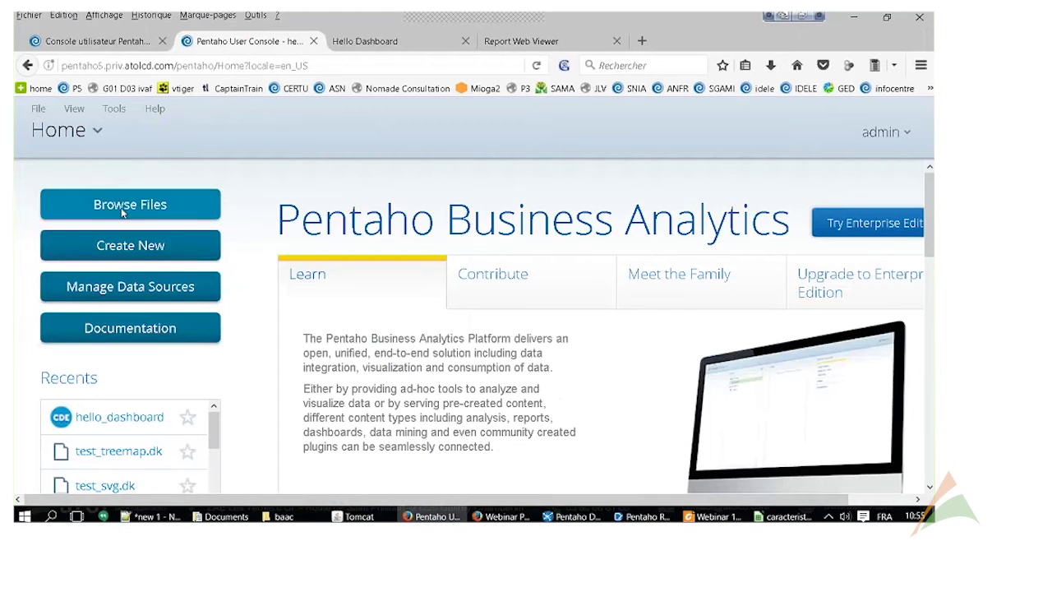
{"action": "left_click", "coordinate": [123, 206]}
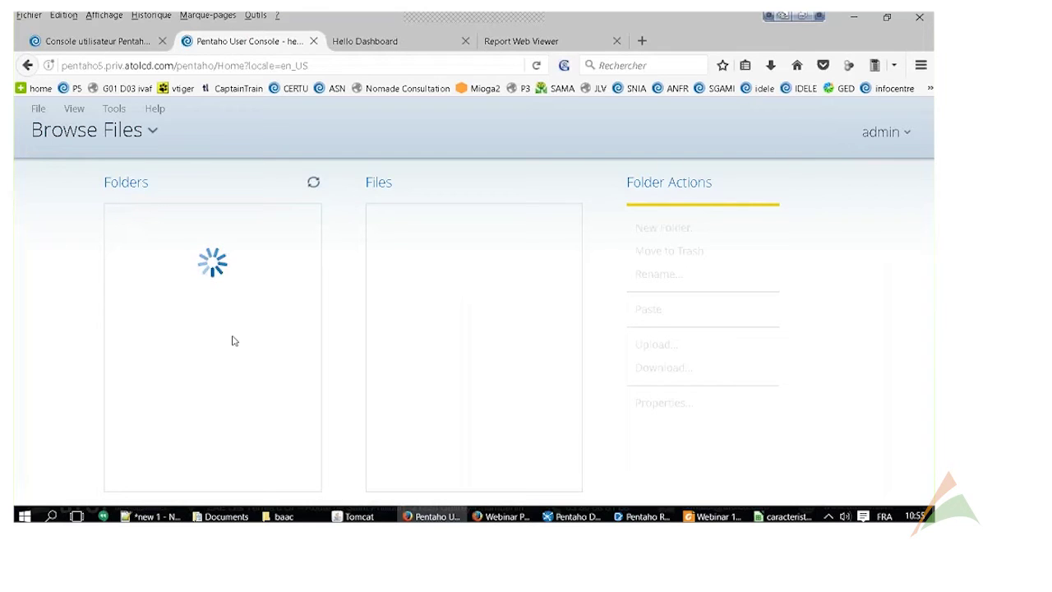
Select hello_dashboard in Public > Webinar and open it with Edit
{"action": "left_click", "coordinate": [114, 218]}
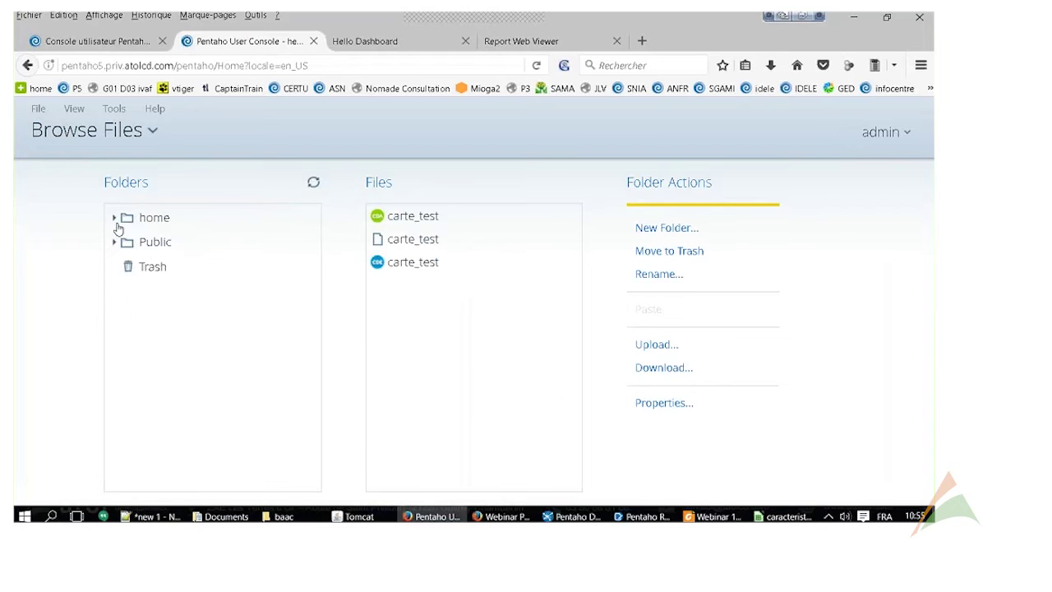
{"action": "left_click", "coordinate": [114, 244]}
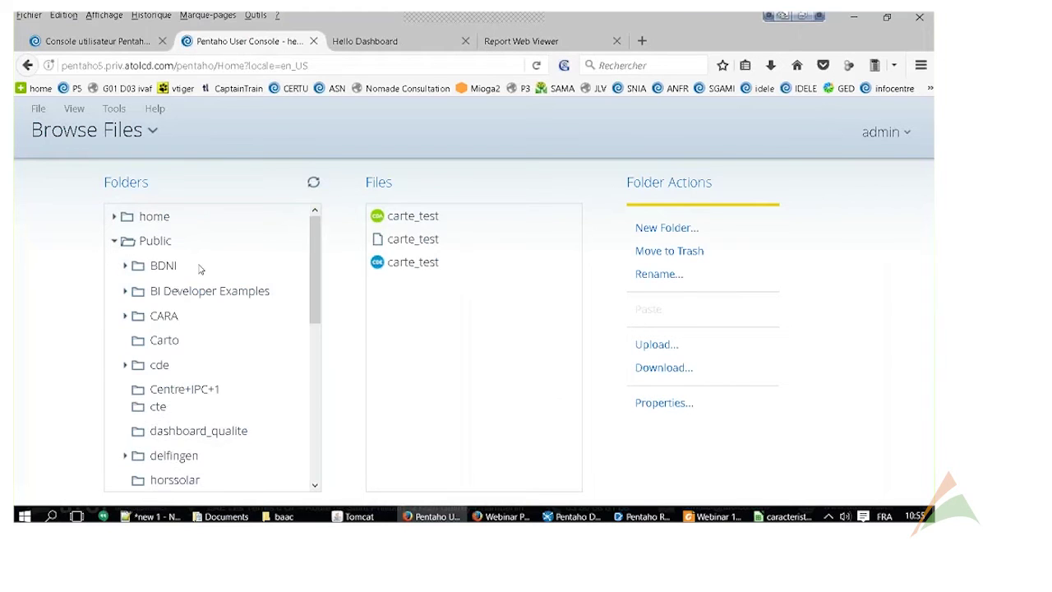
{"action": "scroll", "coordinate": [200, 270], "scroll_direction": "down", "scroll_amount": 3}
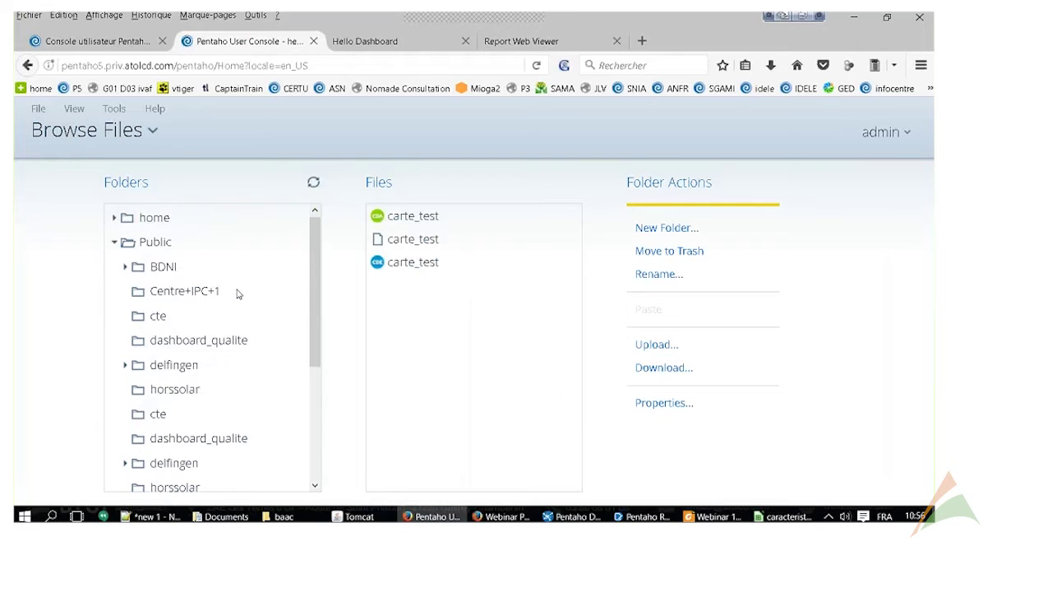
{"action": "scroll", "coordinate": [214, 279], "scroll_direction": "down", "scroll_amount": 6}
{"action": "scroll", "coordinate": [236, 294], "scroll_direction": "down", "scroll_amount": 1}
{"action": "scroll", "coordinate": [235, 294], "scroll_direction": "down", "scroll_amount": 6}
{"action": "left_click", "coordinate": [180, 458]}
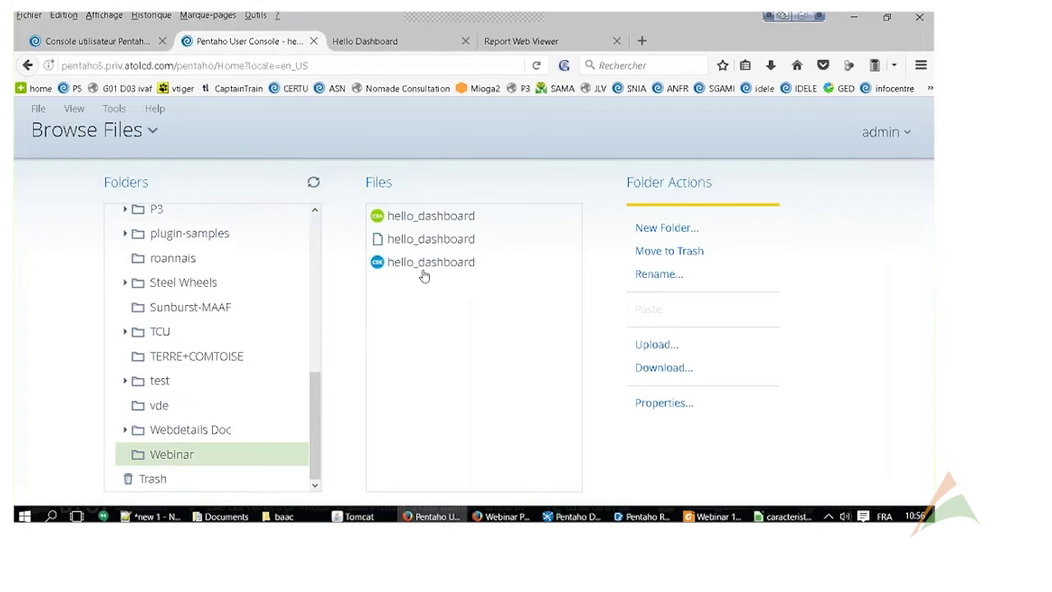
{"action": "left_click", "coordinate": [423, 264]}
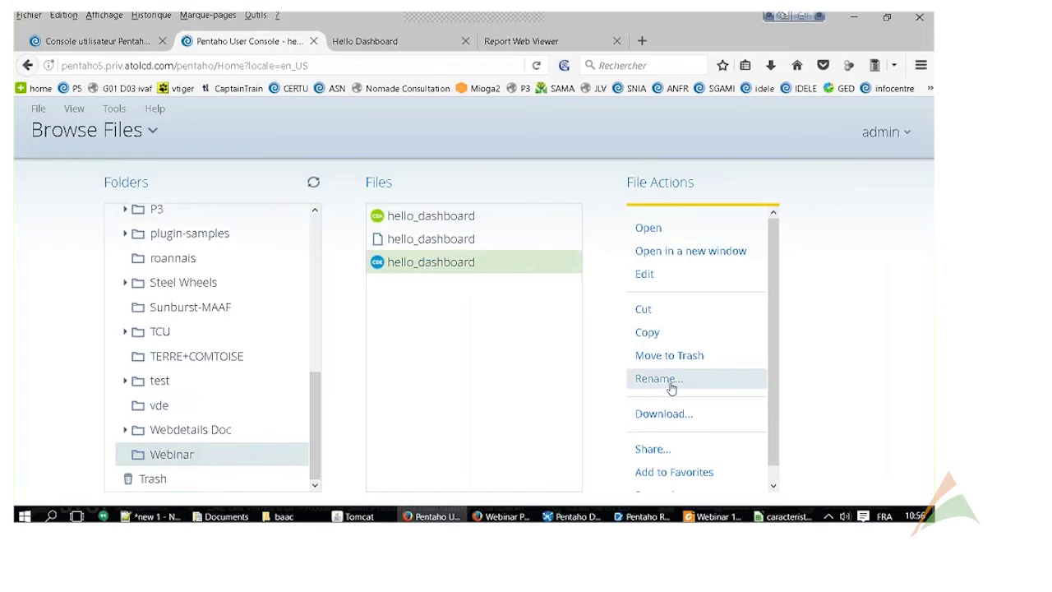
{"action": "left_click", "coordinate": [667, 280]}
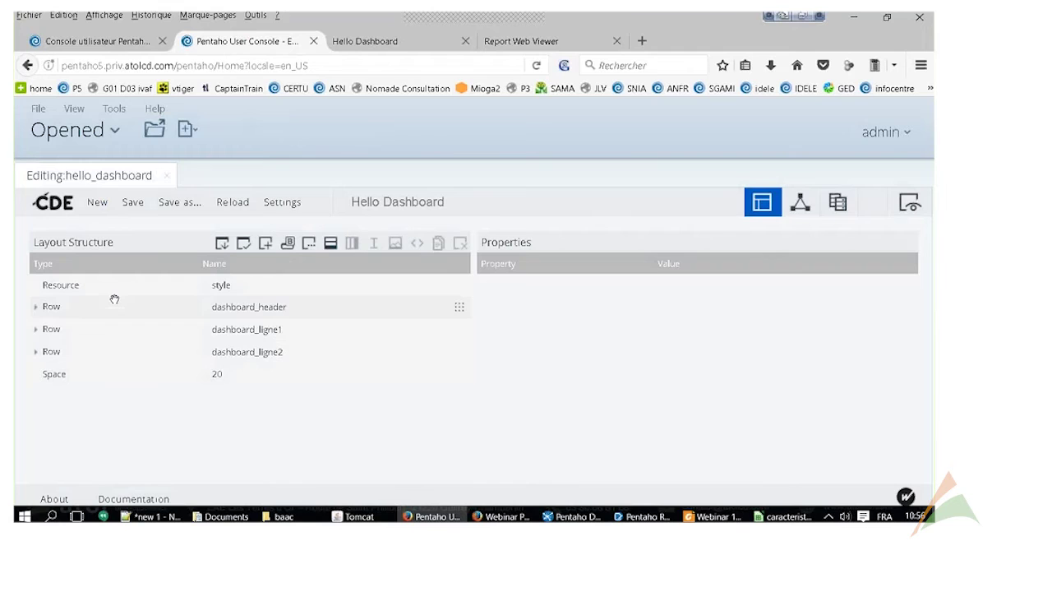
Expand dashboard_header and the Selects, Charts, Generic and Others component groups, then show the datasources
{"action": "left_click", "coordinate": [38, 310]}
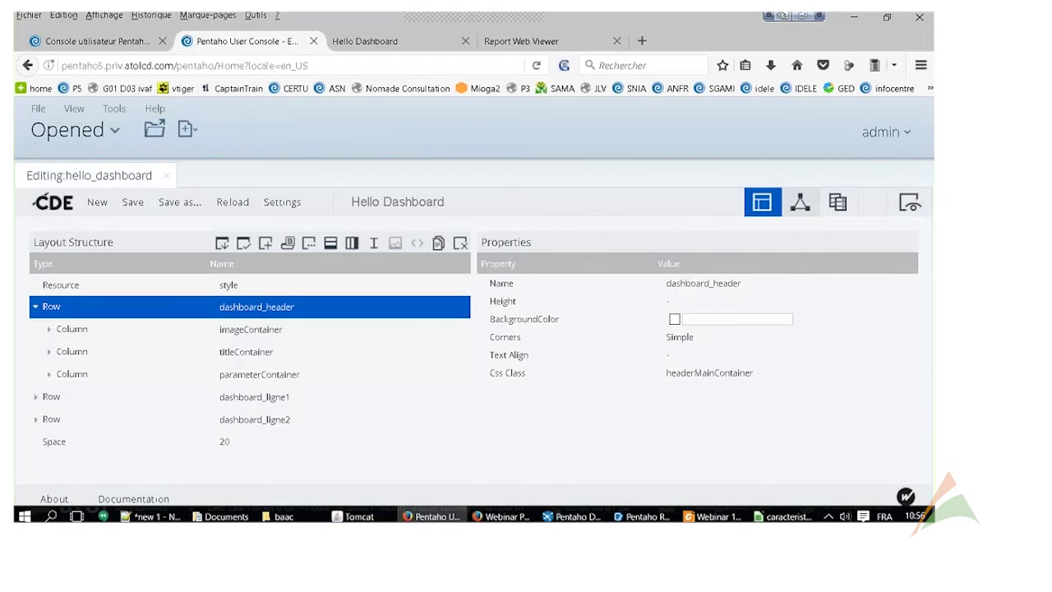
{"action": "left_click", "coordinate": [798, 206]}
{"action": "left_click", "coordinate": [313, 284]}
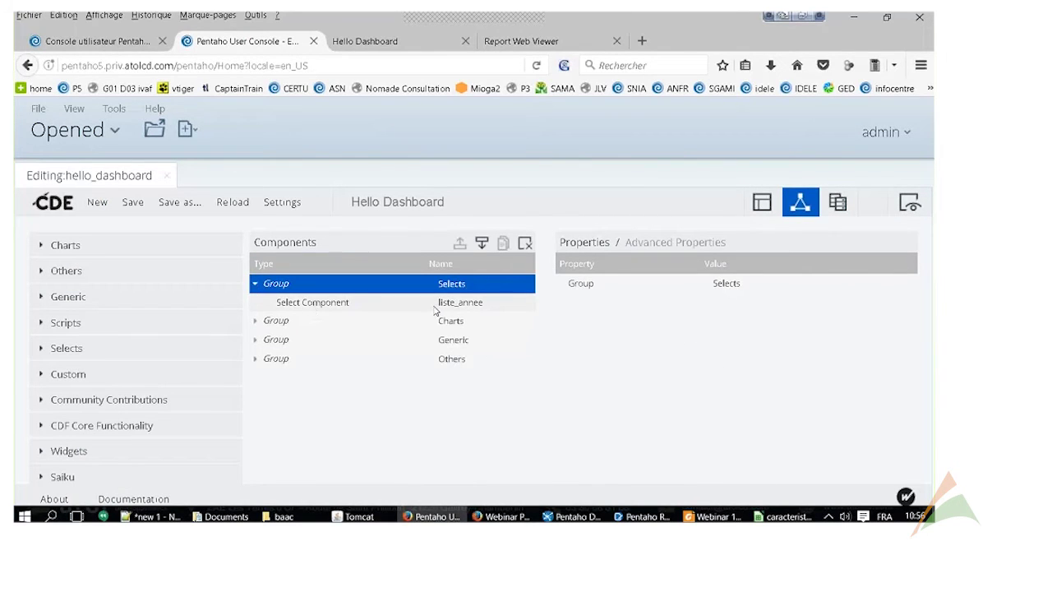
{"action": "left_click", "coordinate": [255, 321]}
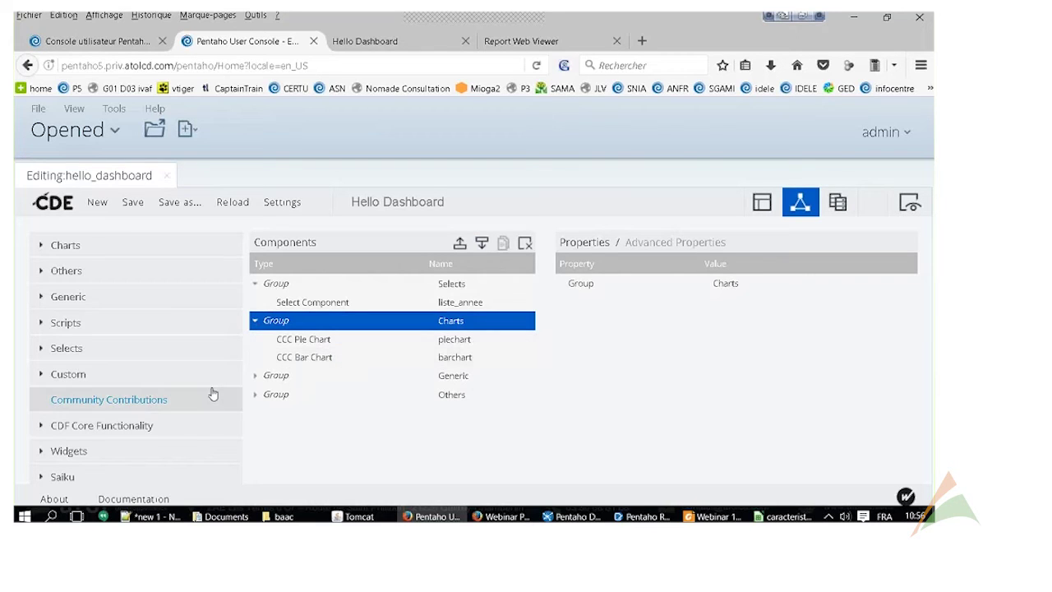
{"action": "left_click", "coordinate": [254, 376]}
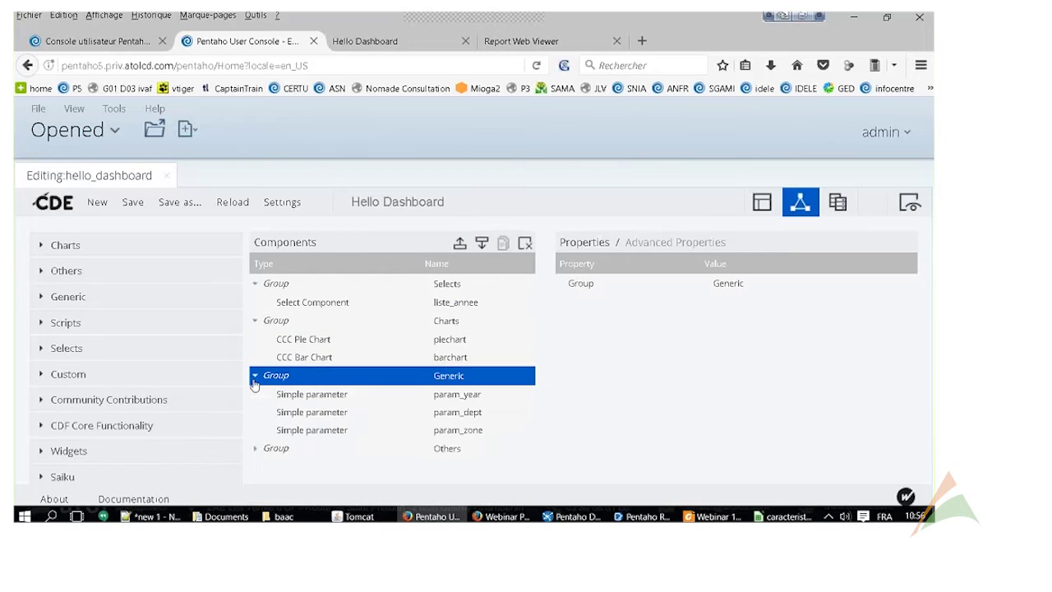
{"action": "left_click", "coordinate": [276, 448]}
{"action": "scroll", "coordinate": [447, 420], "scroll_direction": "down", "scroll_amount": 2}
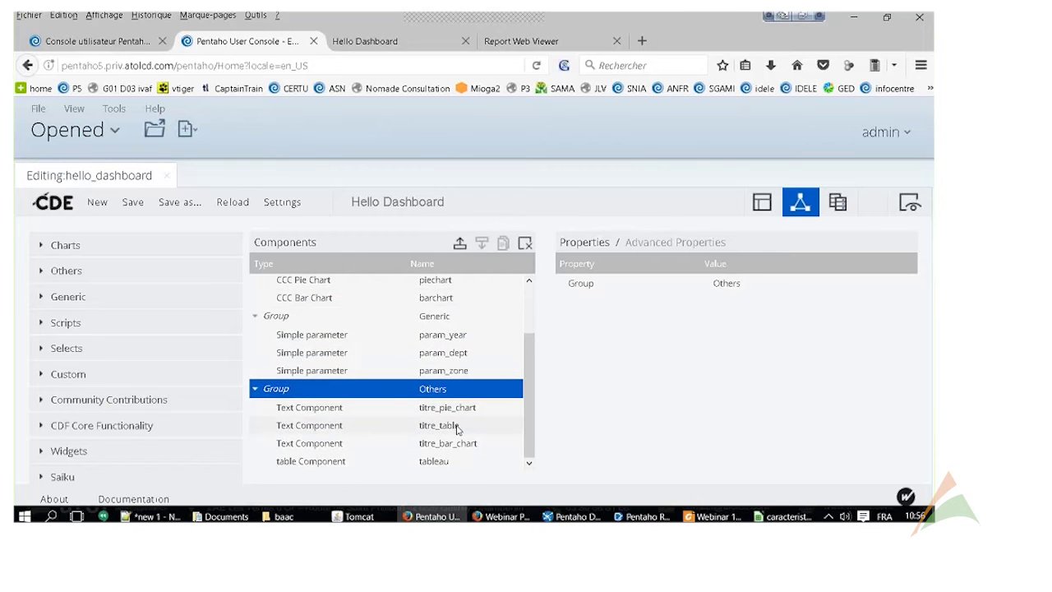
{"action": "scroll", "coordinate": [450, 408], "scroll_direction": "up", "scroll_amount": 2}
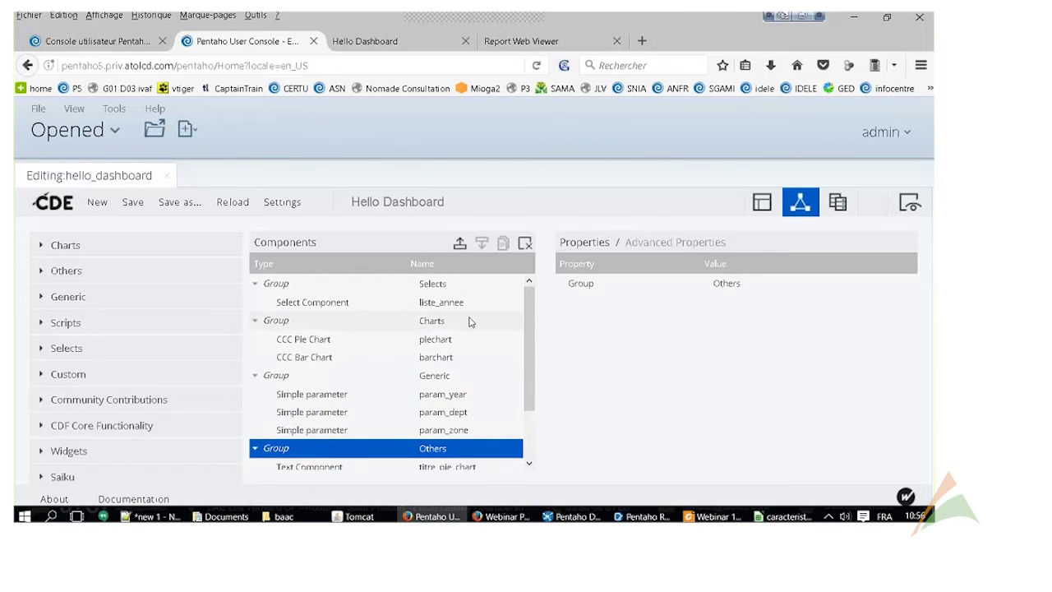
{"action": "left_click", "coordinate": [769, 207]}
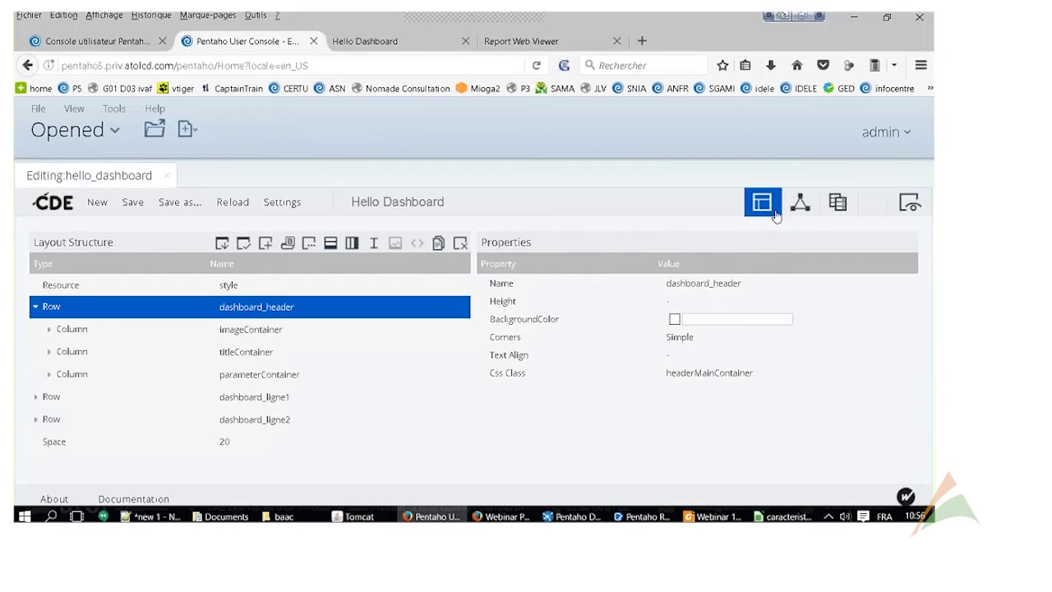
{"action": "left_click", "coordinate": [837, 203]}
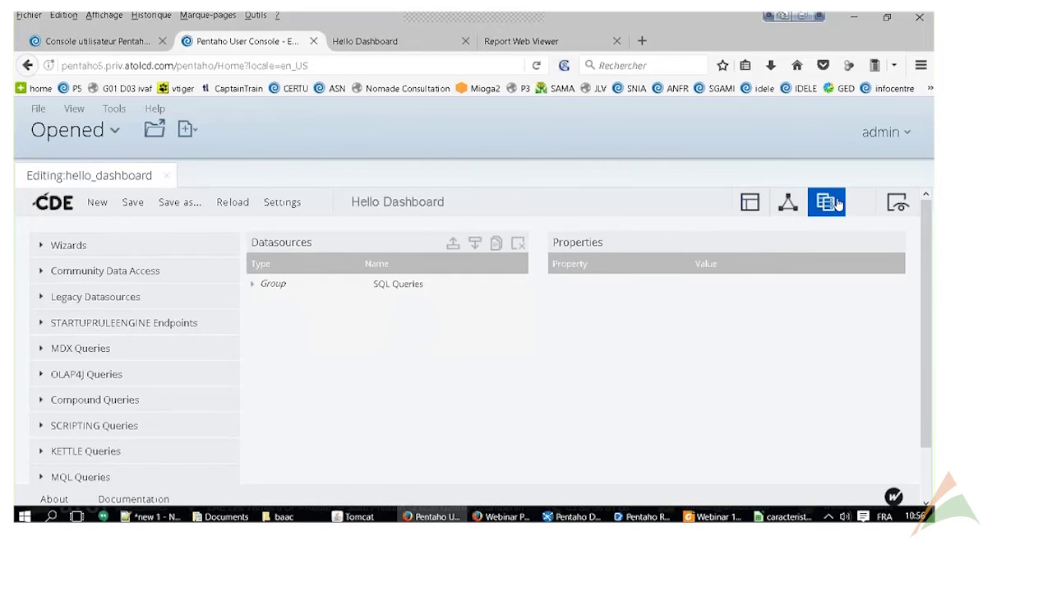
Expand SQL Queries, inspect select_year_query and piechart_query, and view the pie chart's SQL unchanged
{"action": "left_click", "coordinate": [254, 283]}
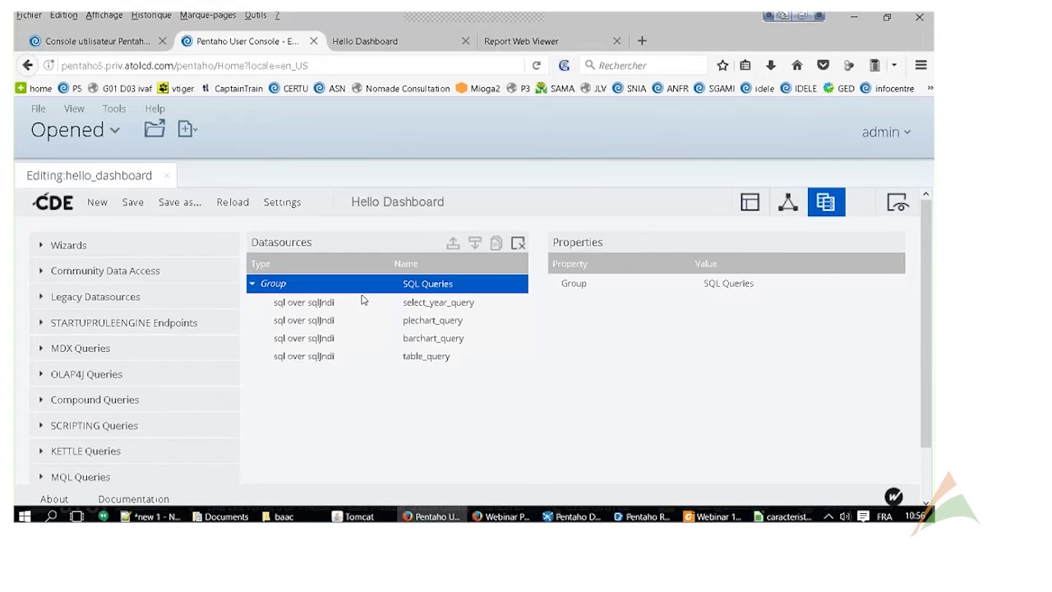
{"action": "left_click", "coordinate": [450, 304]}
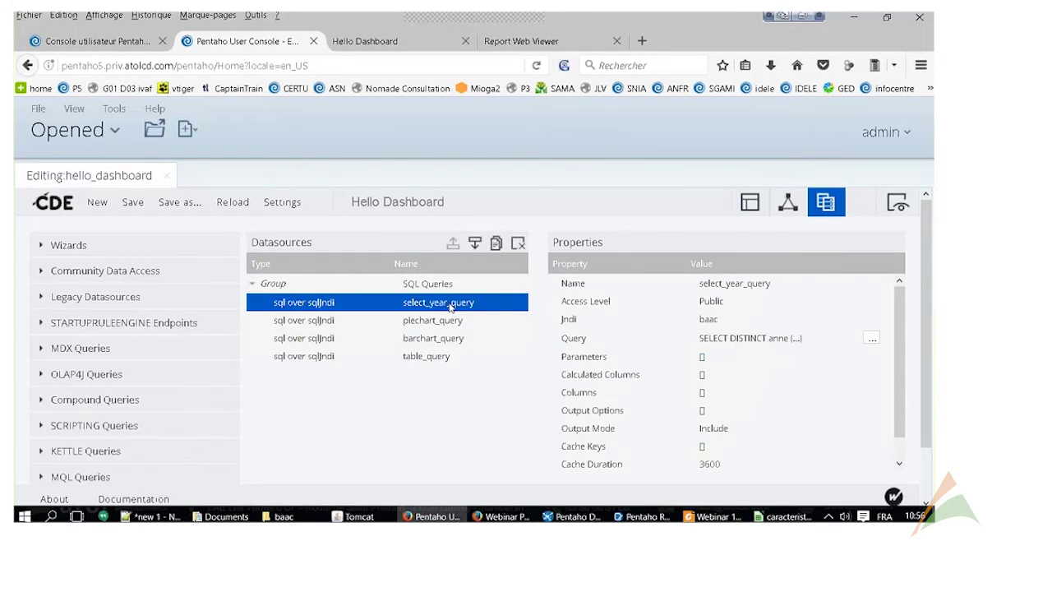
{"action": "left_click", "coordinate": [444, 321]}
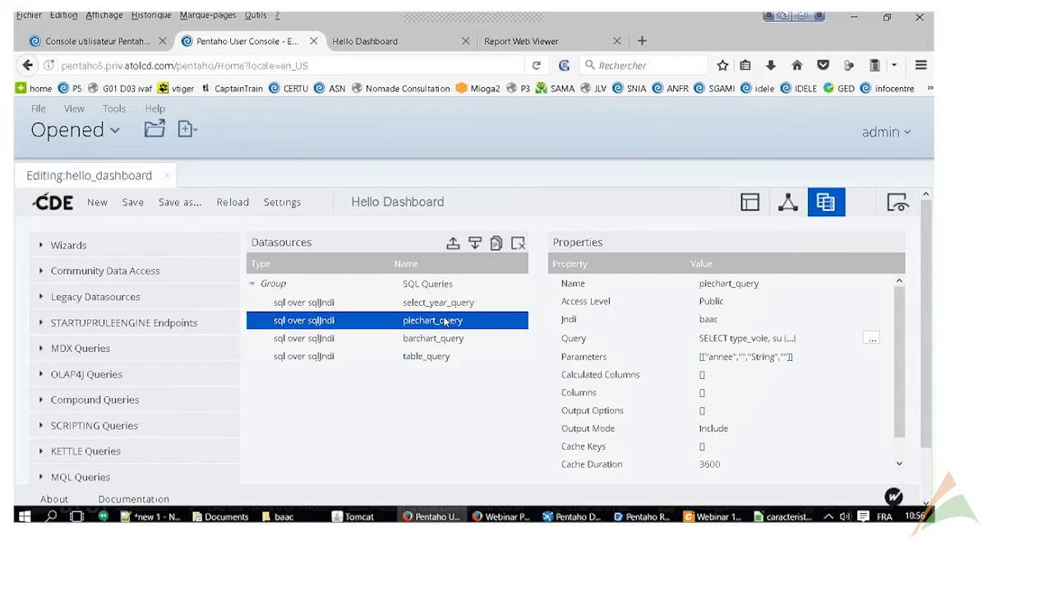
{"action": "left_click", "coordinate": [872, 338]}
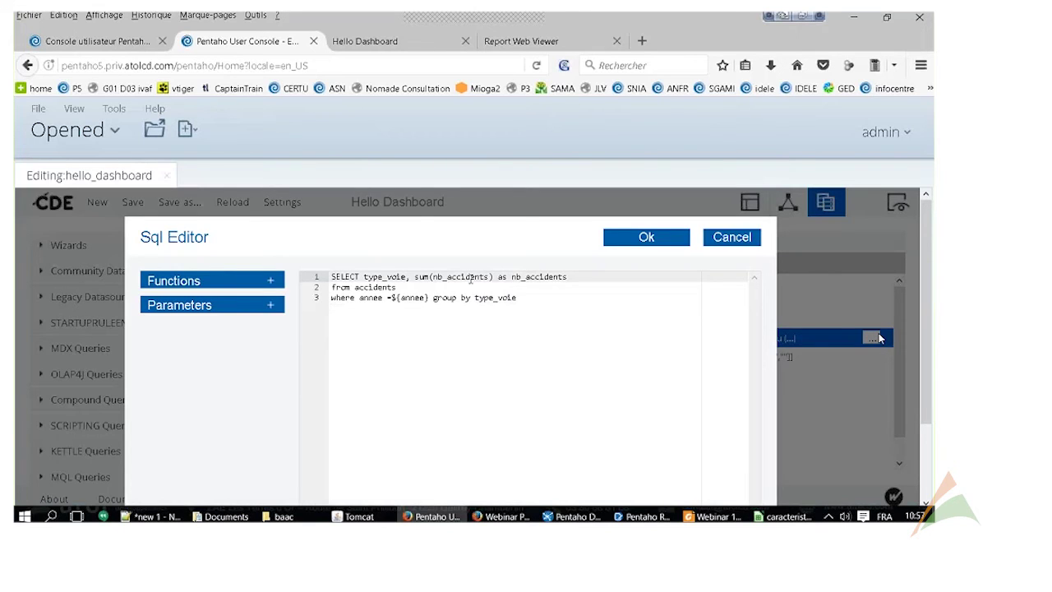
{"action": "left_click", "coordinate": [646, 236]}
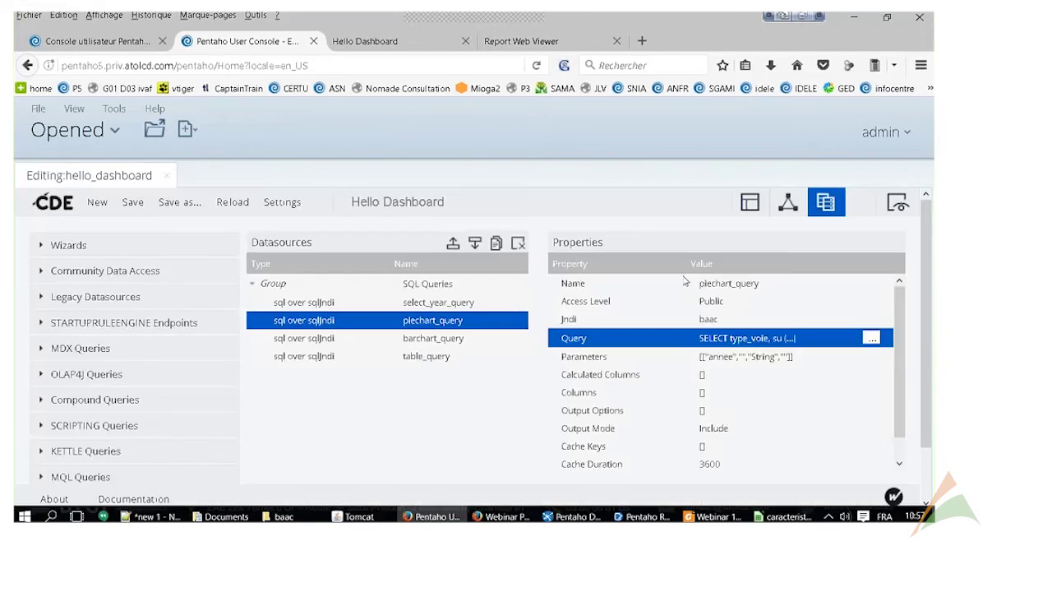
Check table_query and barchart_query (JNDI baac, parameter annee, cache 3600), then return to Hello Dashboard
{"action": "left_click", "coordinate": [418, 356]}
{"action": "left_click", "coordinate": [418, 343]}
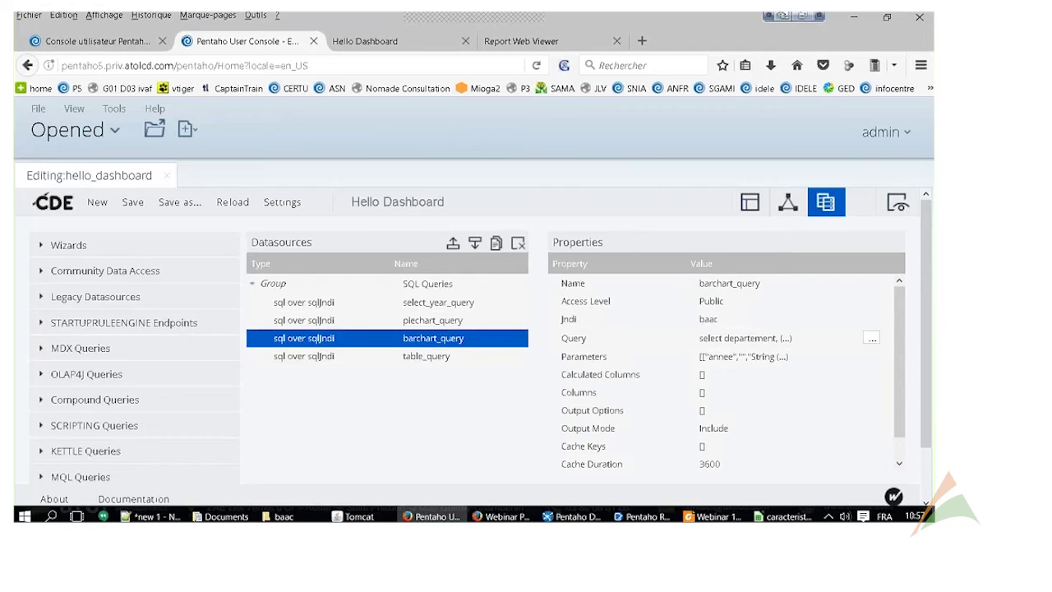
{"action": "key", "text": "ctrl+Tab"}
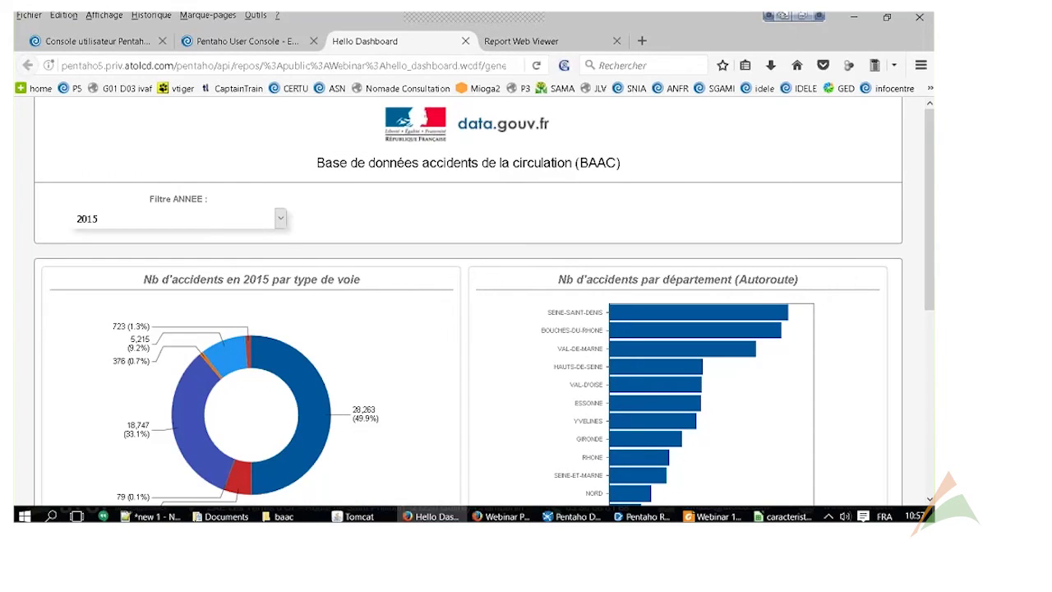
Go to the idele Pentaho server address and sign in to the User Console
{"action": "left_click", "coordinate": [111, 90]}
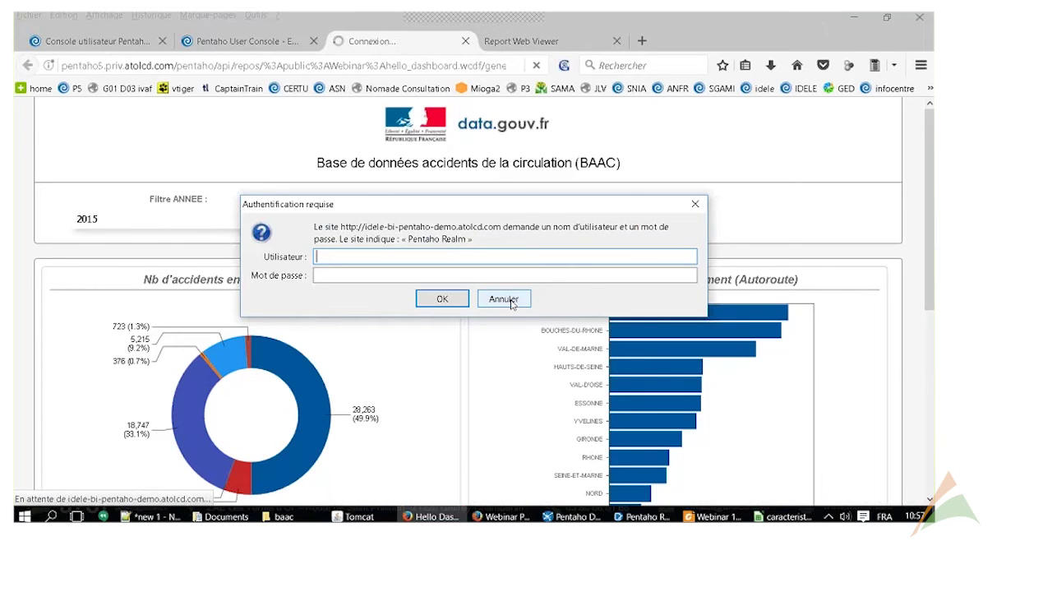
{"action": "key", "text": "Escape"}
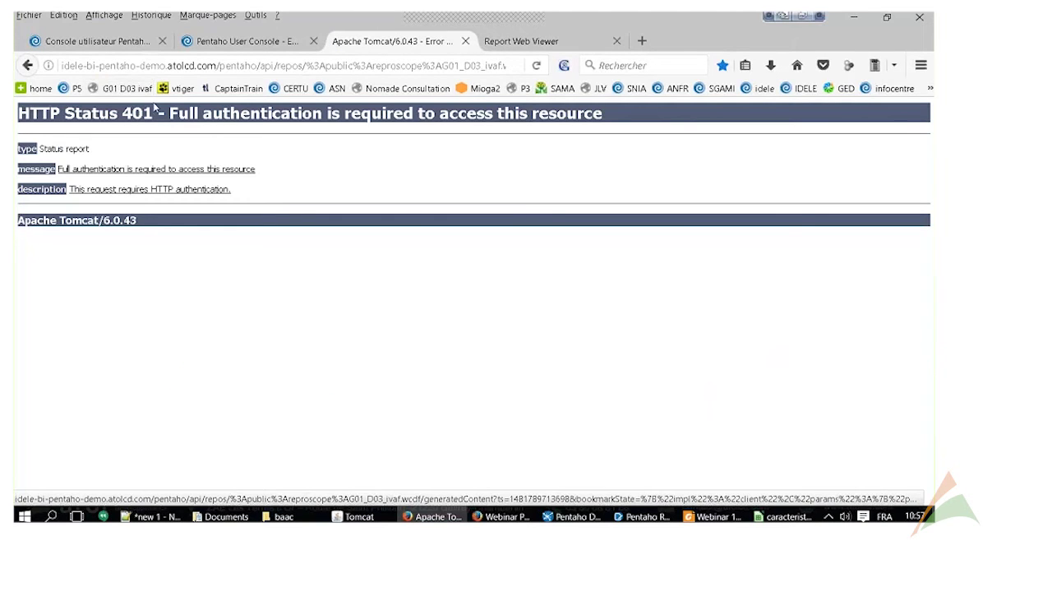
{"action": "left_click", "coordinate": [240, 68]}
{"action": "type", "text": "idele-bi-pentaho-demo.atolcd.com/pentaho"}
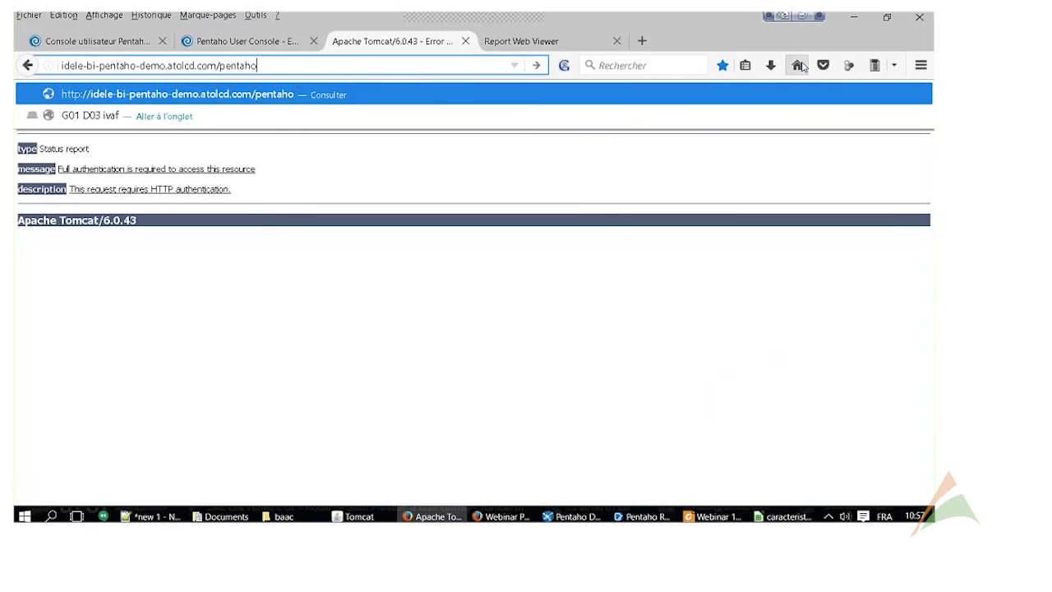
{"action": "key", "text": "Return"}
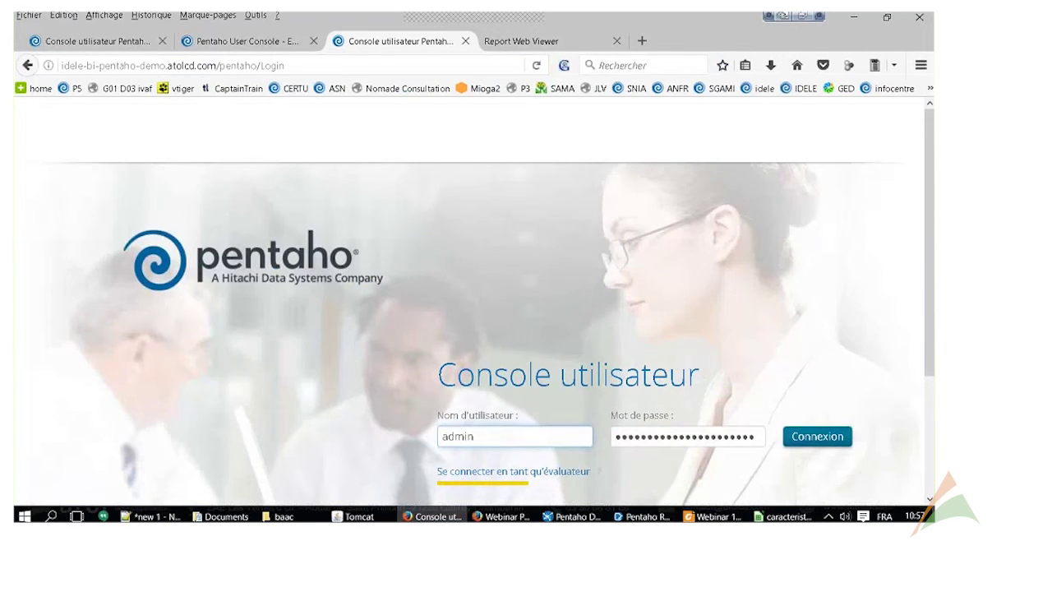
{"action": "left_click", "coordinate": [834, 438]}
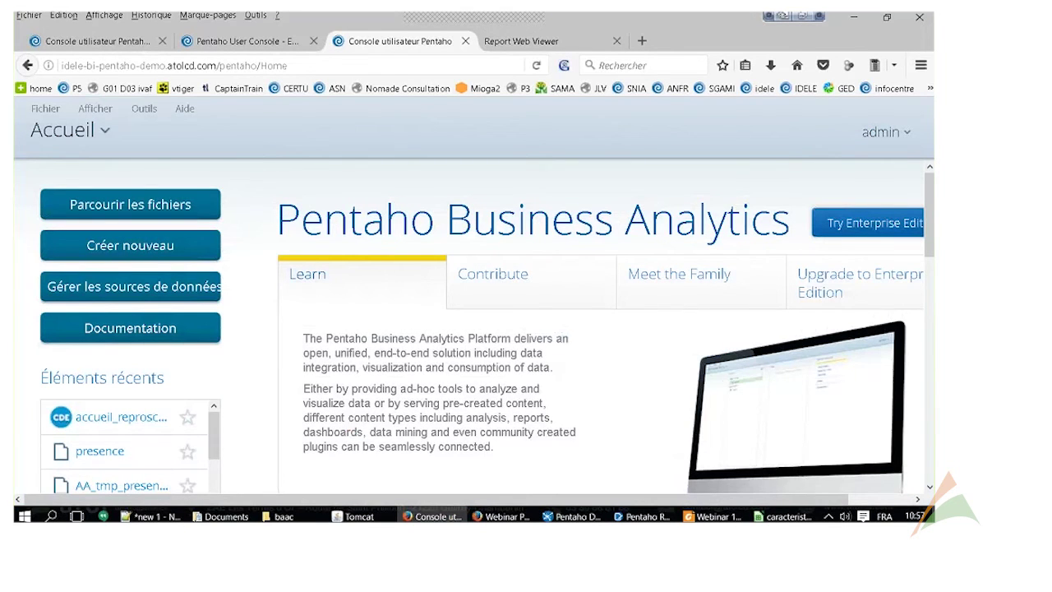
Open the recent accueil_reproscope dashboard in its own separate window
{"action": "left_click", "coordinate": [129, 418]}
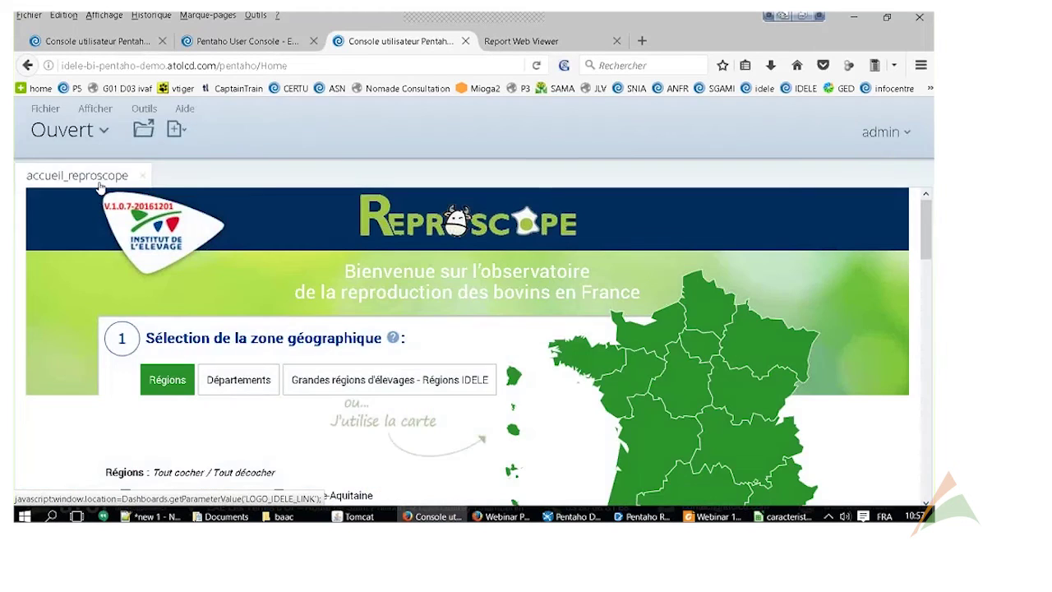
{"action": "double_click", "coordinate": [103, 175]}
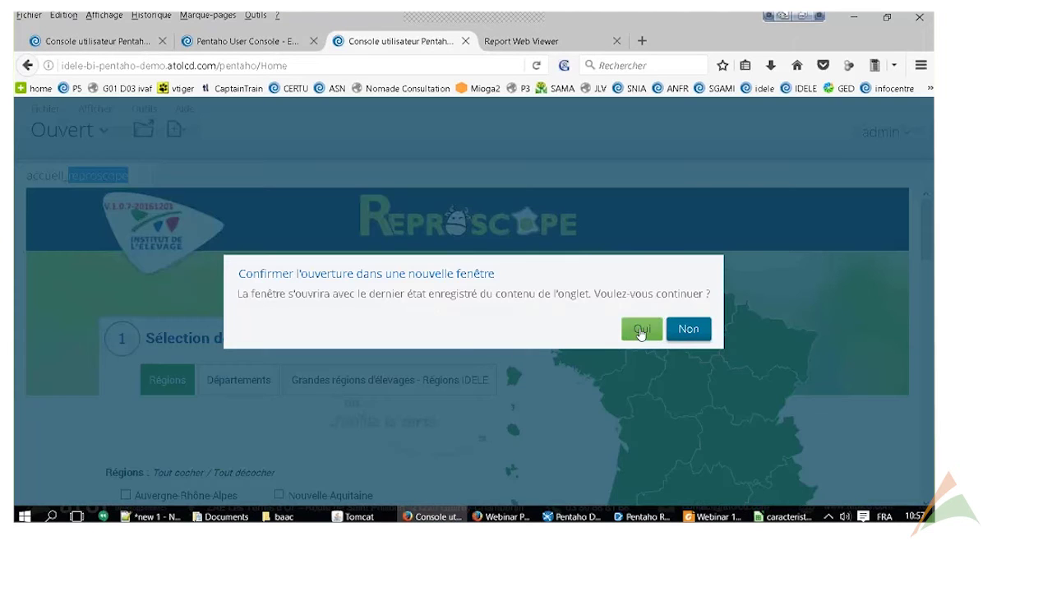
{"action": "left_click", "coordinate": [640, 329]}
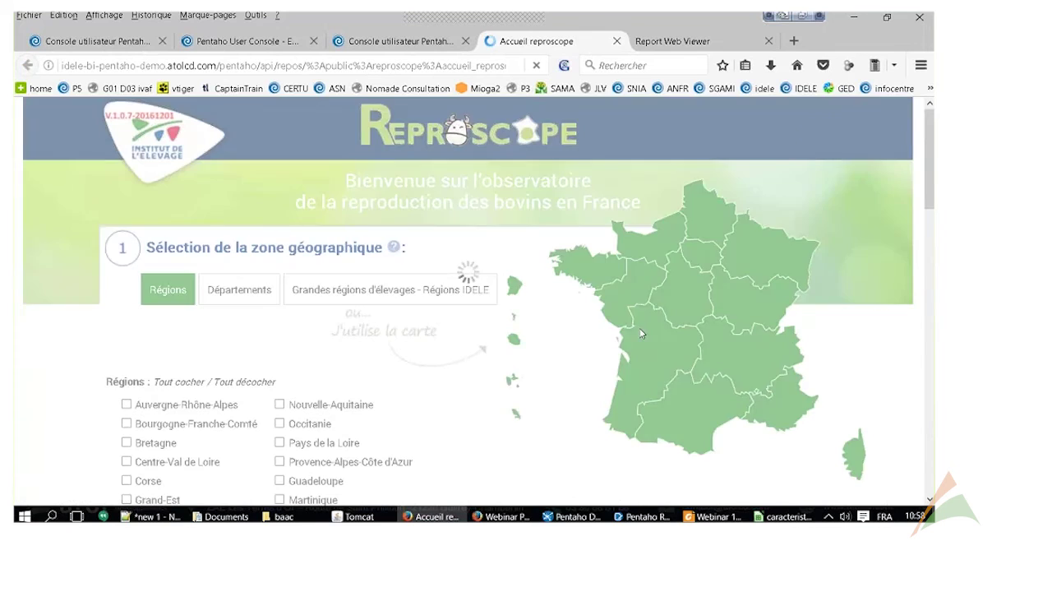
{"action": "right_click", "coordinate": [632, 21]}
{"action": "key", "text": "Escape"}
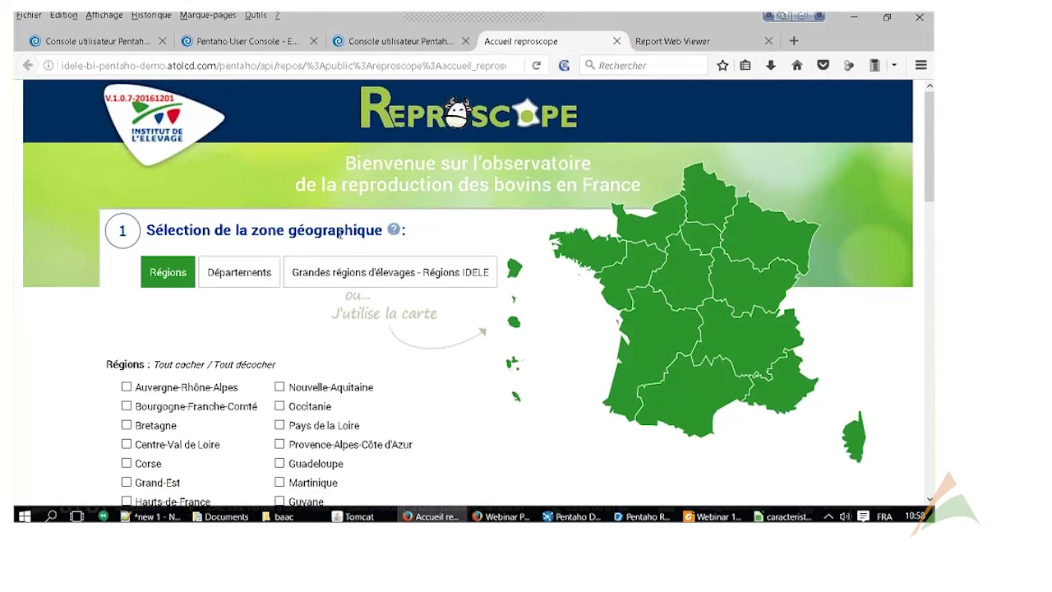
Try the Départements and IDELE map views, tick Franche-Comté + Vosges, then return to Régions
{"action": "scroll", "coordinate": [340, 238], "scroll_direction": "down", "scroll_amount": 2}
{"action": "scroll", "coordinate": [340, 238], "scroll_direction": "up", "scroll_amount": 1}
{"action": "scroll", "coordinate": [341, 238], "scroll_direction": "up", "scroll_amount": 1}
{"action": "left_click", "coordinate": [230, 274]}
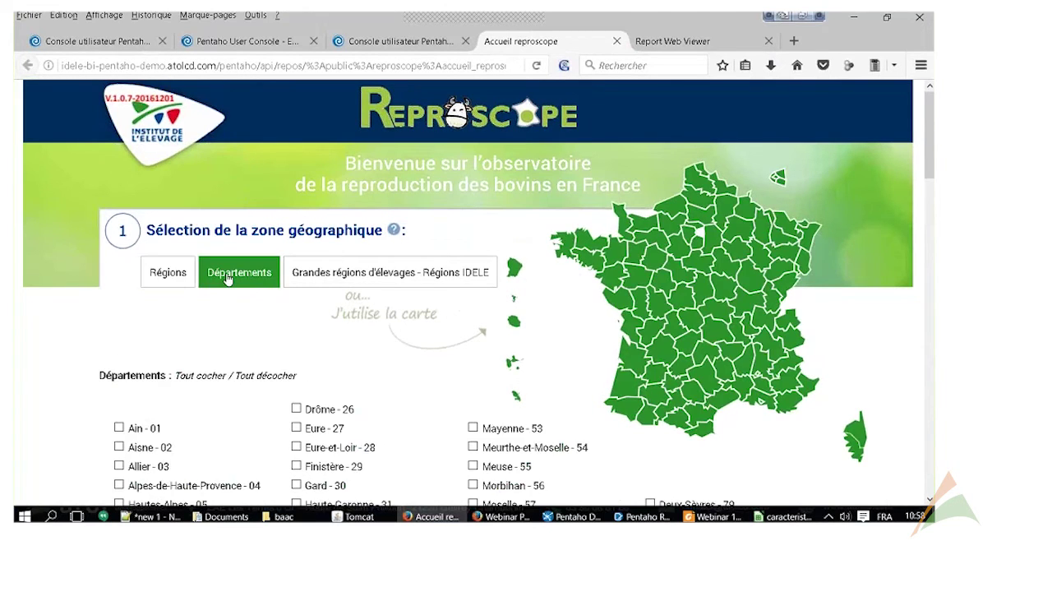
{"action": "left_click", "coordinate": [369, 278]}
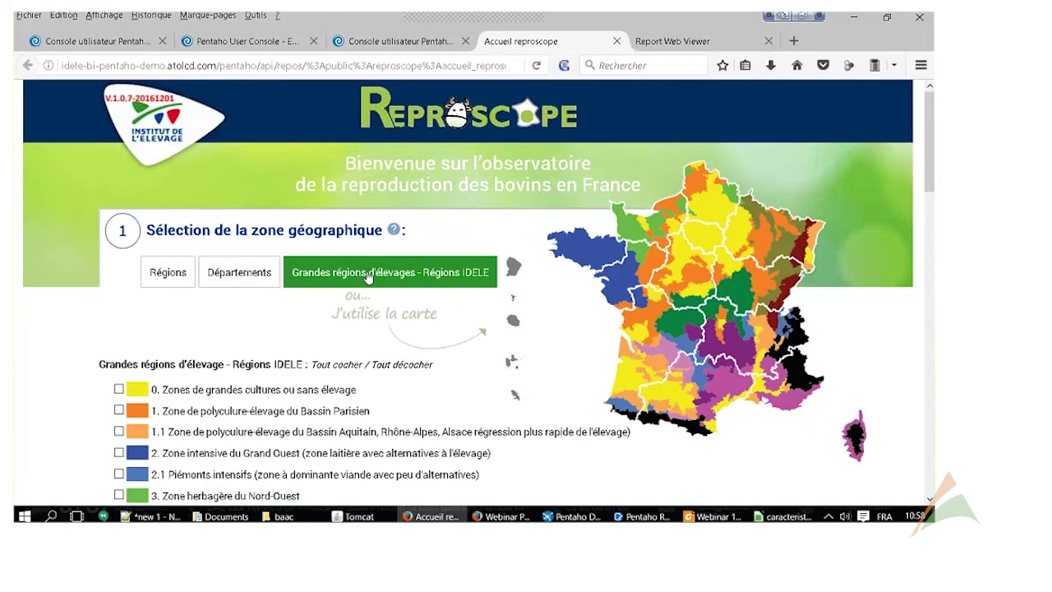
{"action": "scroll", "coordinate": [735, 230], "scroll_direction": "down", "scroll_amount": 2}
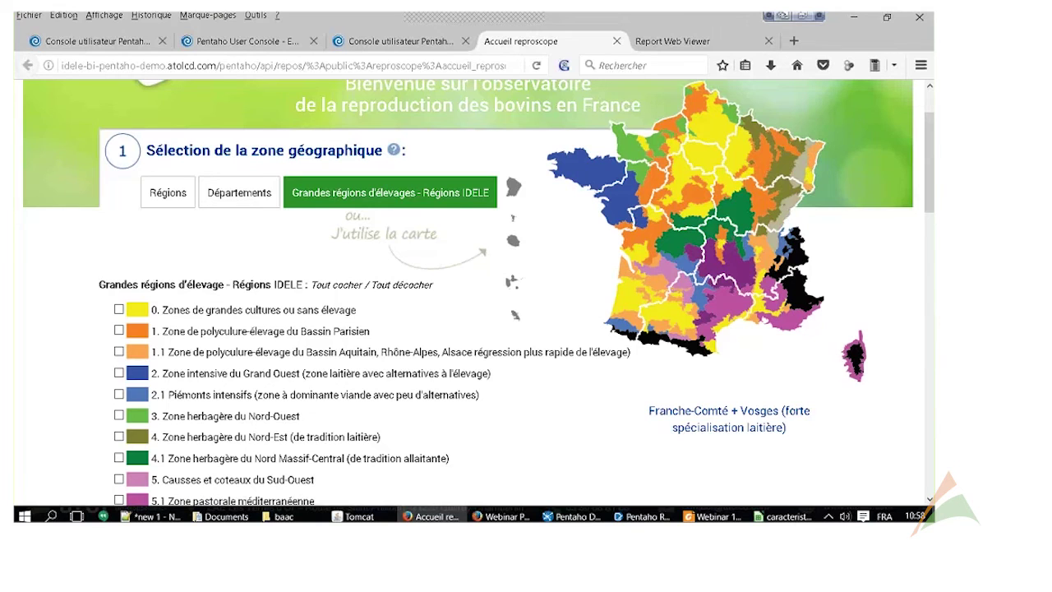
{"action": "scroll", "coordinate": [42, 348], "scroll_direction": "down", "scroll_amount": 3}
{"action": "left_click", "coordinate": [119, 364]}
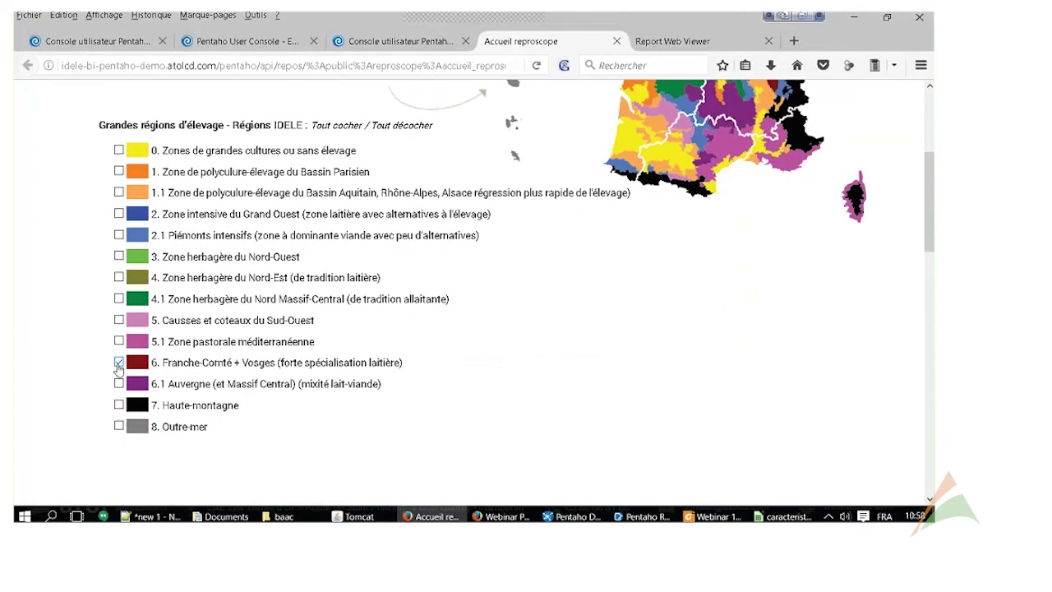
{"action": "scroll", "coordinate": [639, 370], "scroll_direction": "up", "scroll_amount": 4}
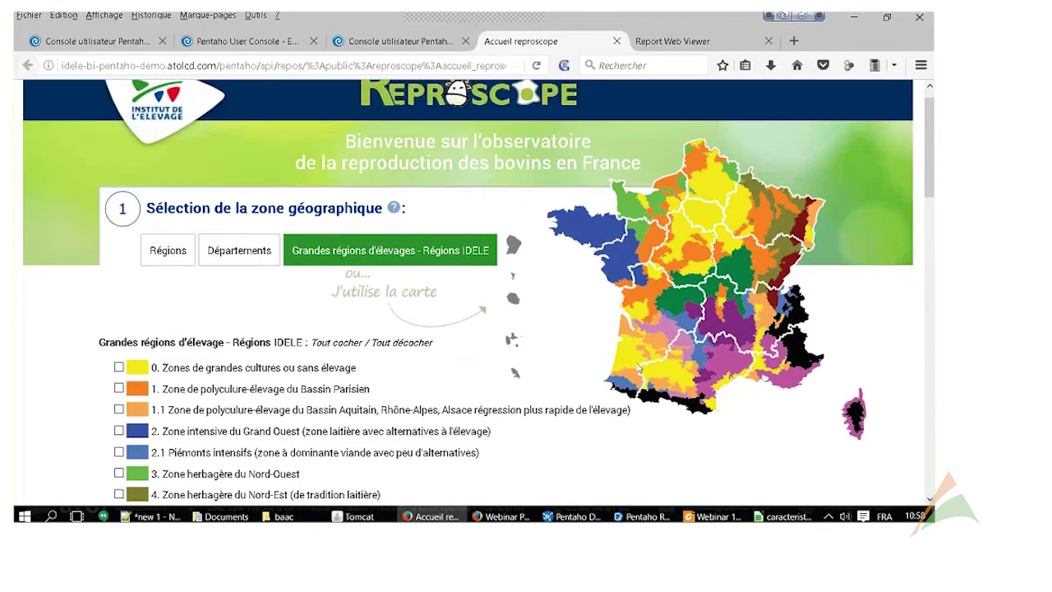
{"action": "left_click", "coordinate": [167, 272]}
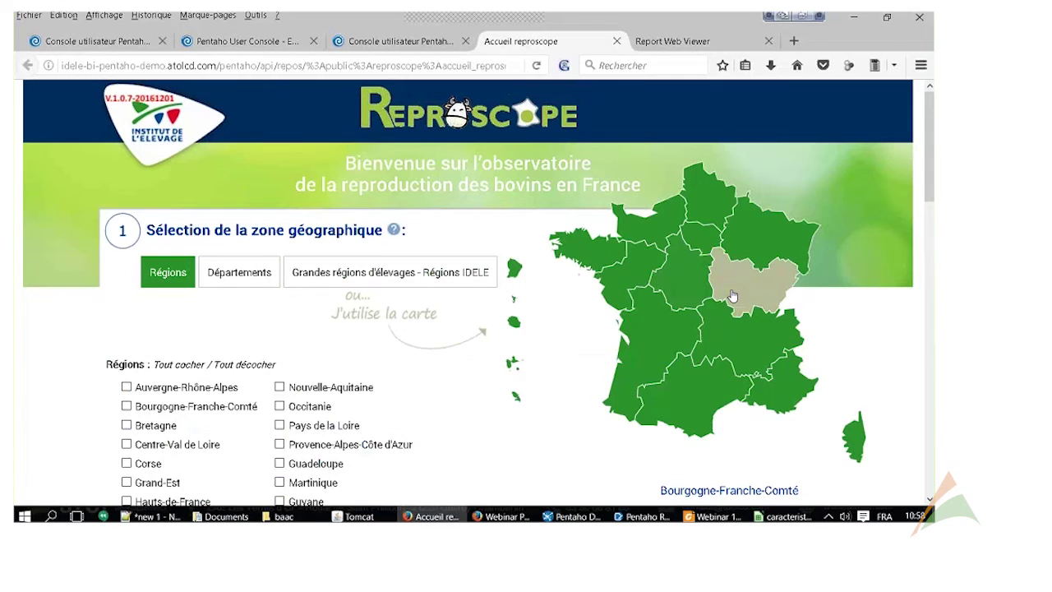
Choose Élevage laitier as production type and open the Performances des animaux observatory
{"action": "scroll", "coordinate": [597, 273], "scroll_direction": "down", "scroll_amount": 5}
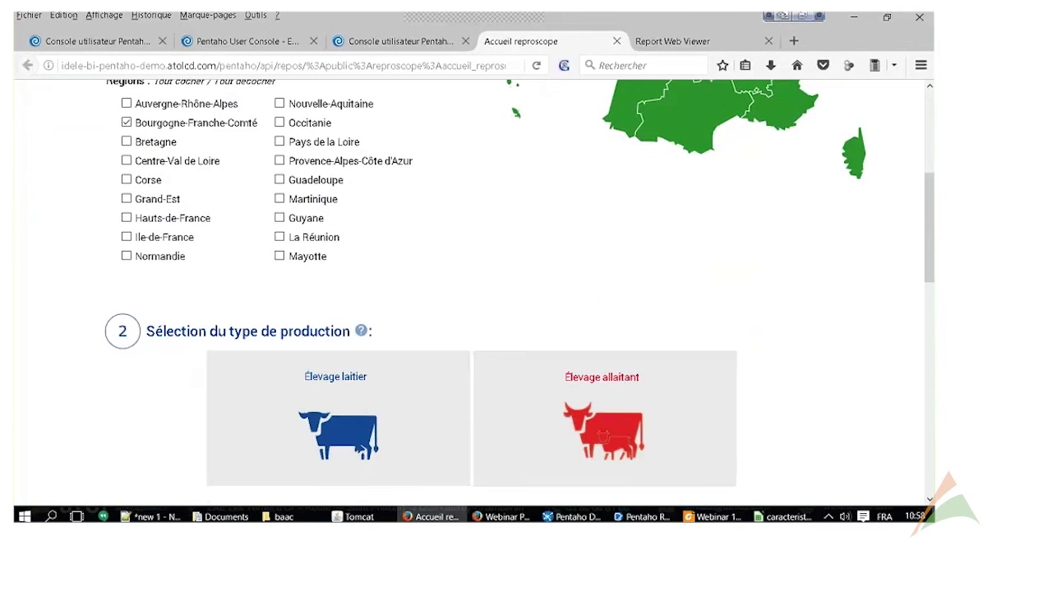
{"action": "left_click", "coordinate": [360, 377]}
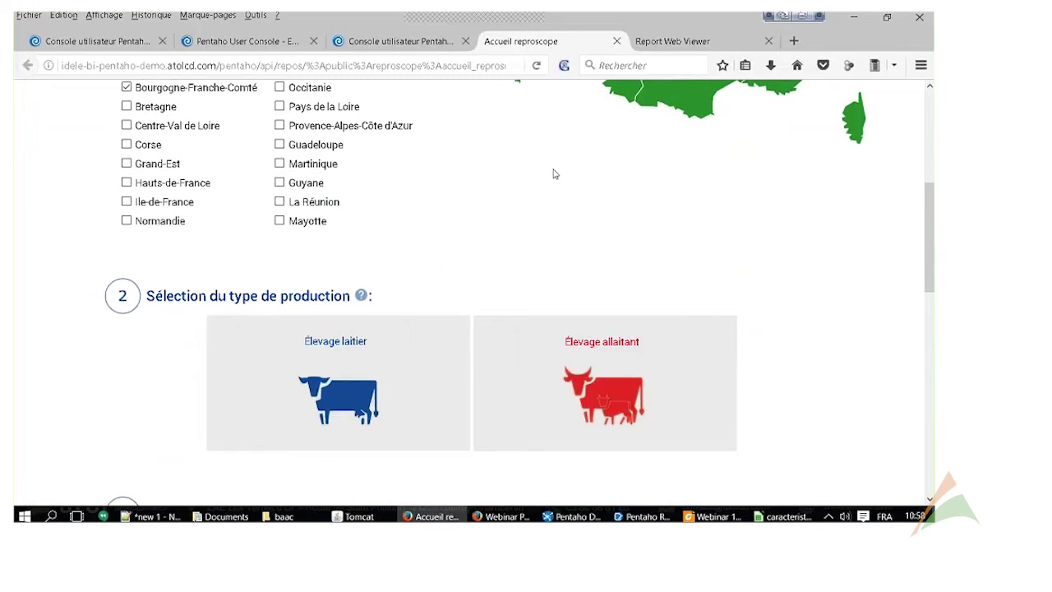
{"action": "scroll", "coordinate": [488, 176], "scroll_direction": "down", "scroll_amount": 3}
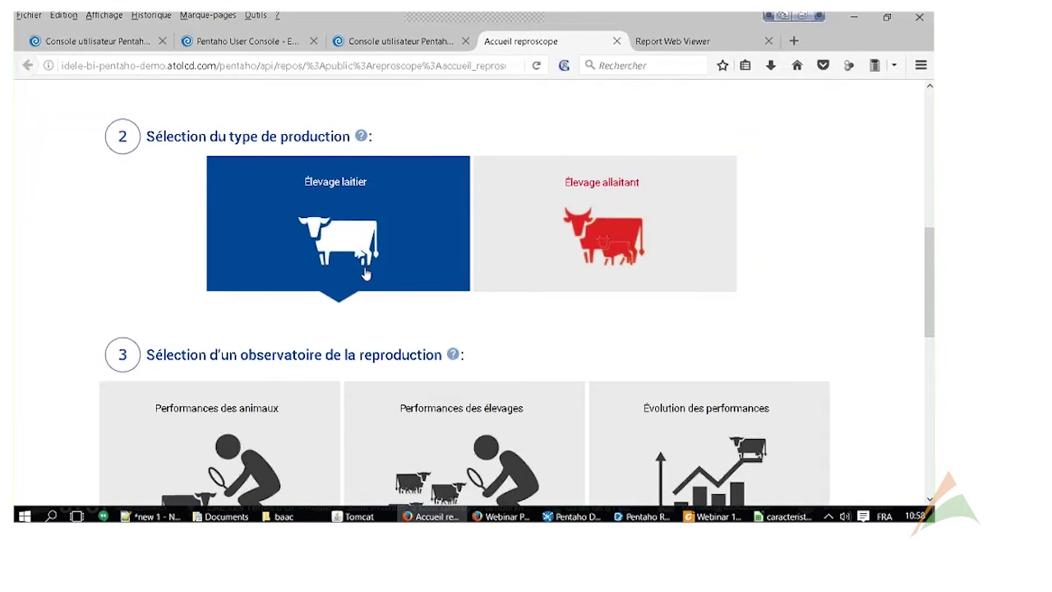
{"action": "scroll", "coordinate": [364, 272], "scroll_direction": "down", "scroll_amount": 2}
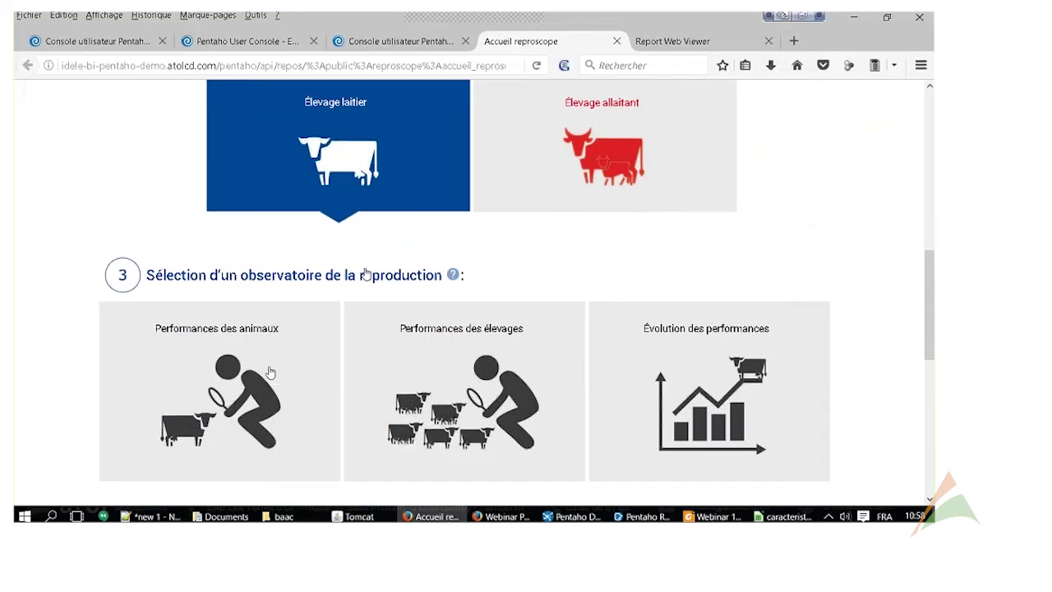
{"action": "scroll", "coordinate": [522, 333], "scroll_direction": "down", "scroll_amount": 1}
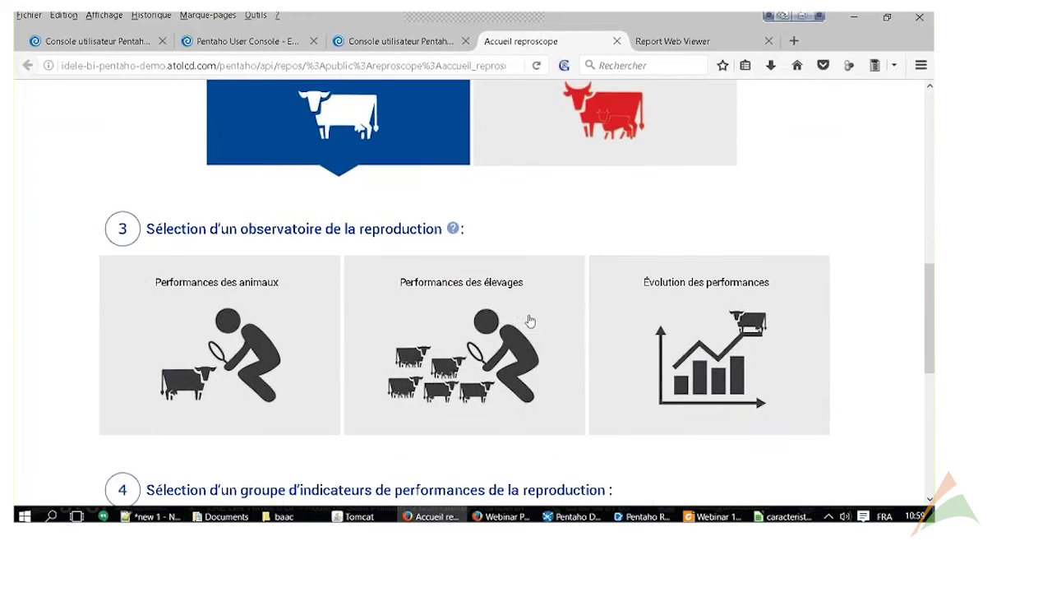
{"action": "scroll", "coordinate": [530, 320], "scroll_direction": "down", "scroll_amount": 1}
{"action": "left_click", "coordinate": [530, 320]}
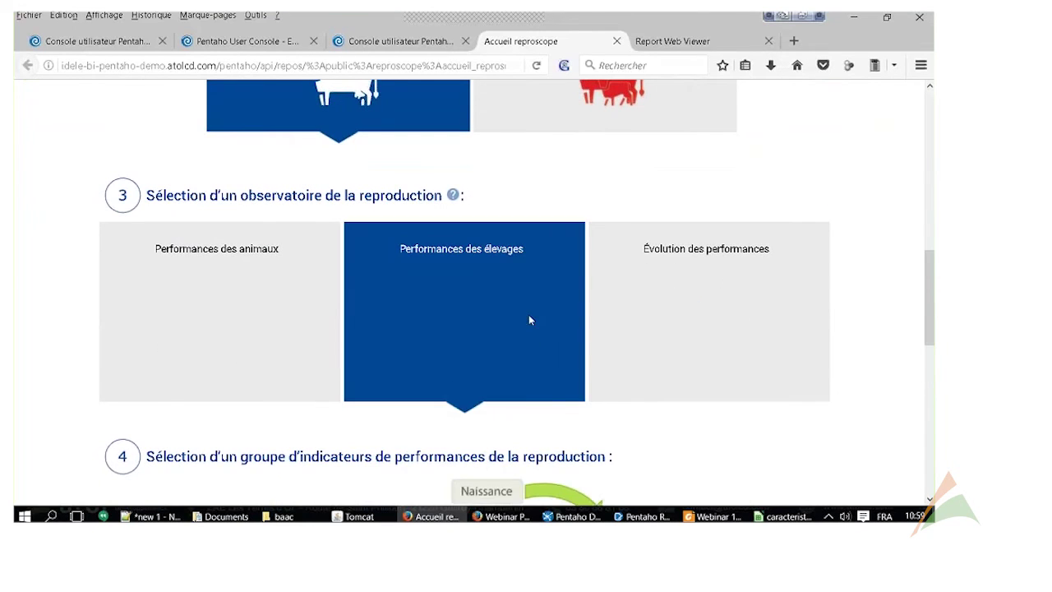
{"action": "scroll", "coordinate": [721, 238], "scroll_direction": "down", "scroll_amount": 3}
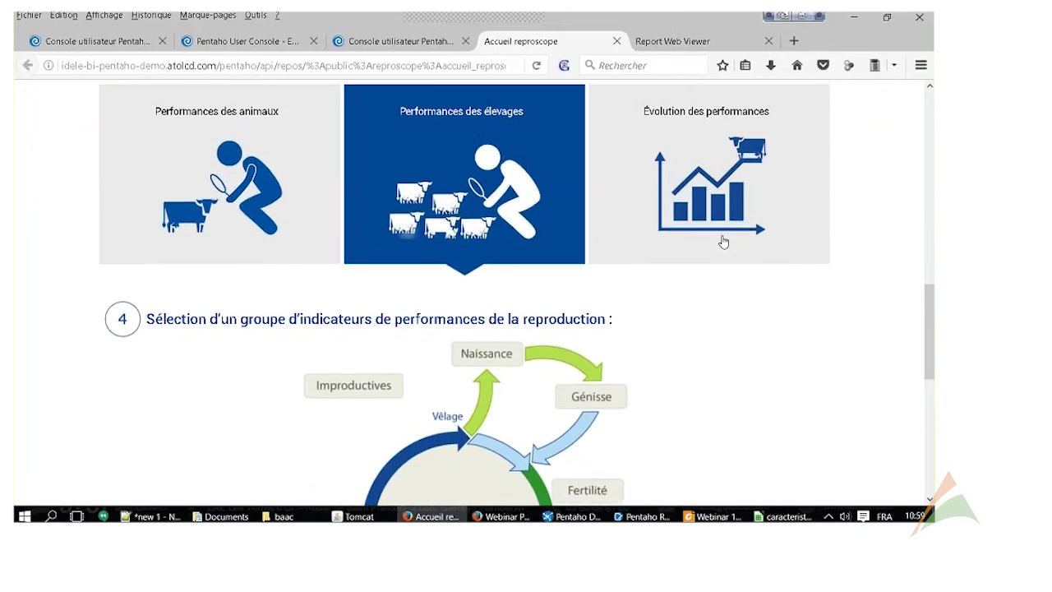
{"action": "scroll", "coordinate": [569, 235], "scroll_direction": "up", "scroll_amount": 2}
{"action": "left_click", "coordinate": [315, 204]}
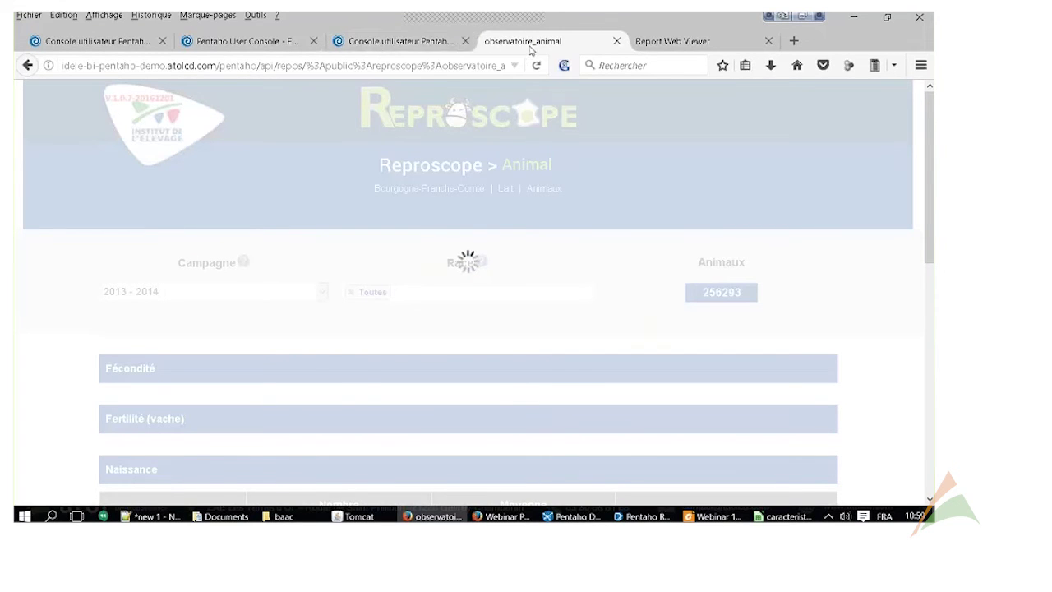
Reopen accueil_reproscope from the console in a new window
{"action": "left_click", "coordinate": [386, 43]}
{"action": "scroll", "coordinate": [498, 325], "scroll_direction": "down", "scroll_amount": 10}
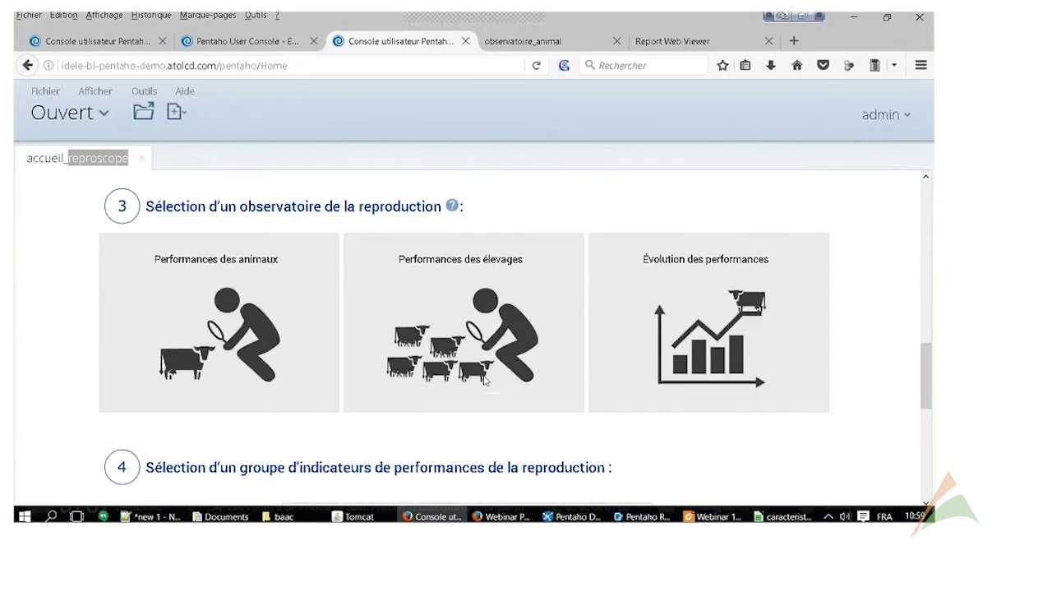
{"action": "scroll", "coordinate": [482, 380], "scroll_direction": "up", "scroll_amount": 5}
{"action": "scroll", "coordinate": [485, 381], "scroll_direction": "down", "scroll_amount": 5}
{"action": "double_click", "coordinate": [42, 160]}
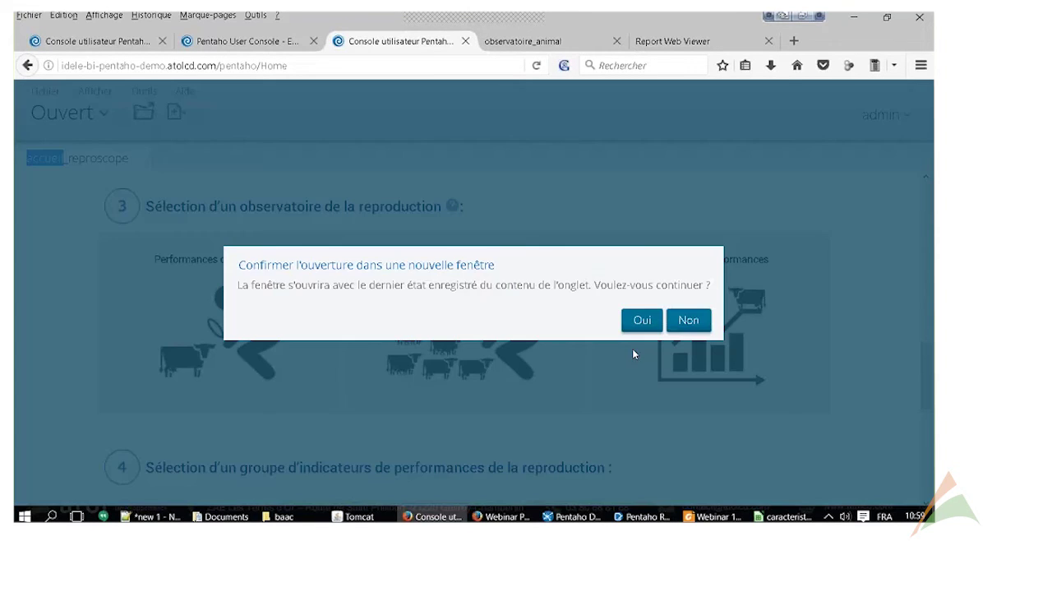
{"action": "left_click", "coordinate": [638, 319]}
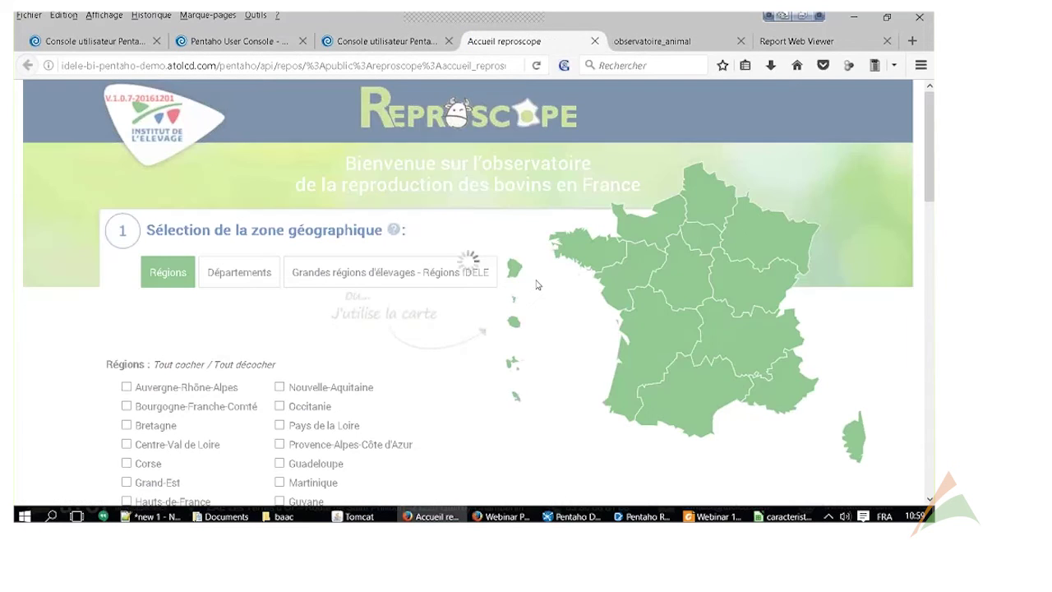
Select Bourgogne-Franche-Comté, choose Performances des élevages, and open the Fécondité indicator
{"action": "left_click", "coordinate": [752, 279]}
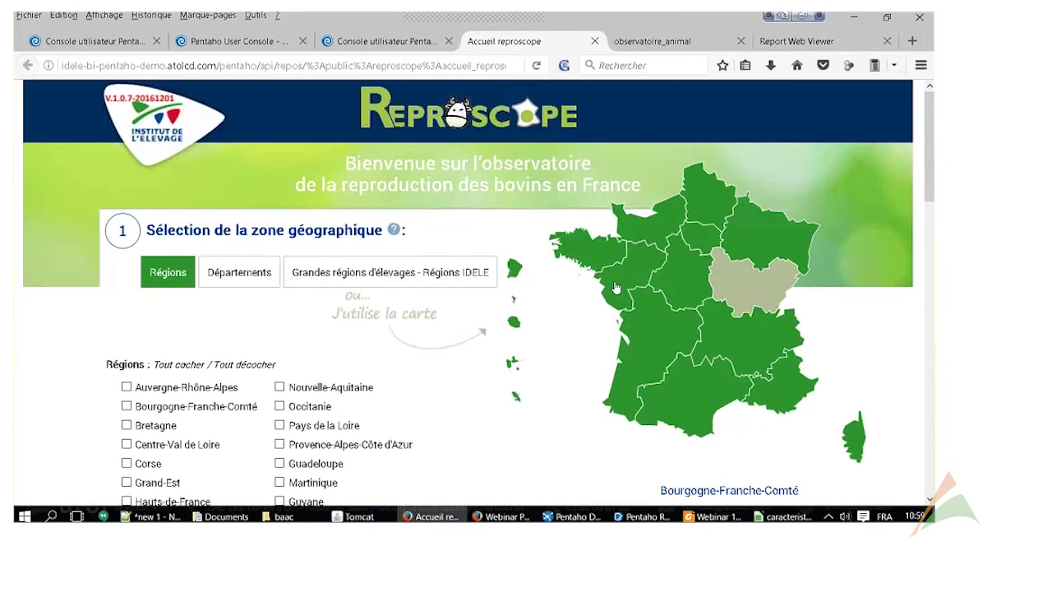
{"action": "scroll", "coordinate": [417, 309], "scroll_direction": "down", "scroll_amount": 5}
{"action": "scroll", "coordinate": [418, 309], "scroll_direction": "down", "scroll_amount": 3}
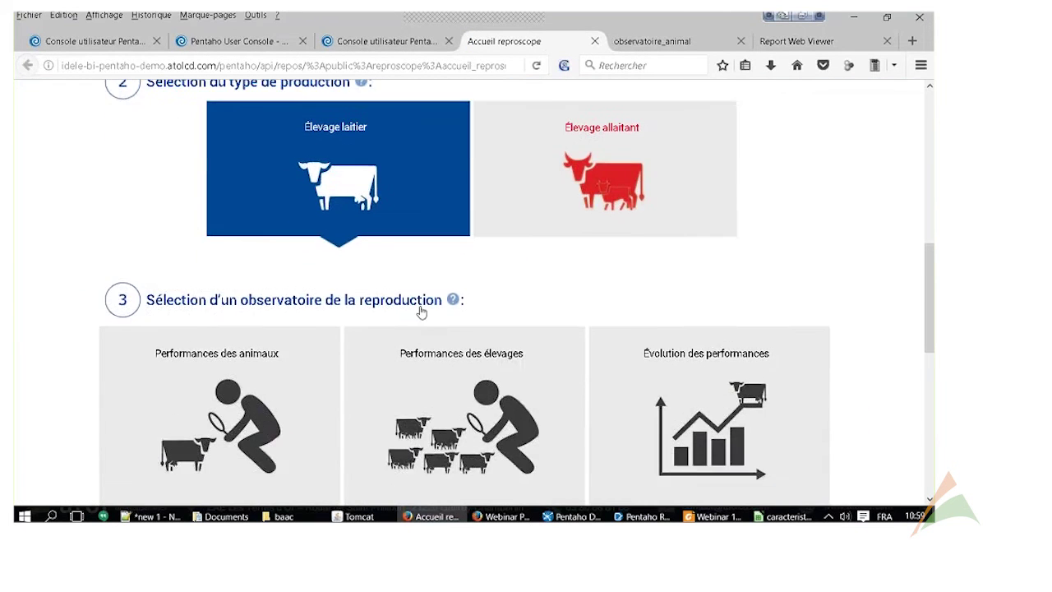
{"action": "left_click", "coordinate": [481, 357]}
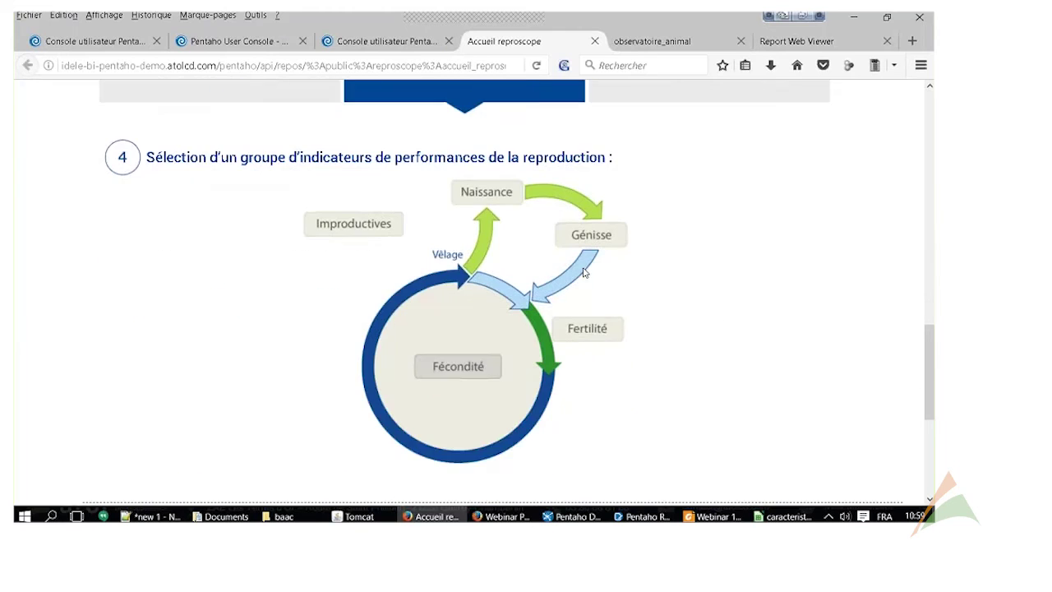
{"action": "left_click", "coordinate": [459, 352]}
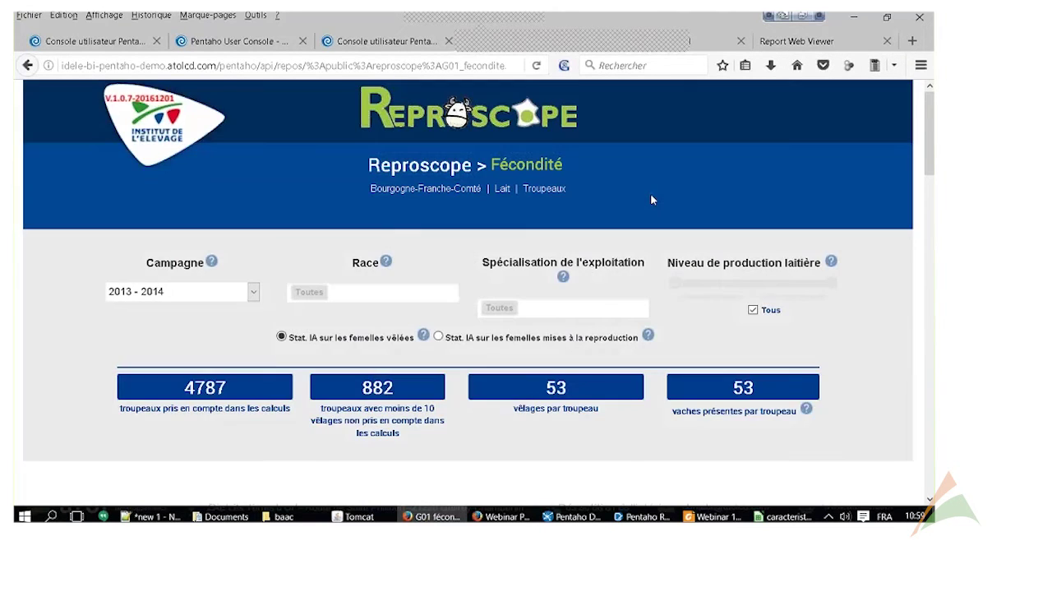
Review the Fécondité KPIs, highlighting 4787 herds counted and 53 calvings per herd
{"action": "scroll", "coordinate": [279, 238], "scroll_direction": "down", "scroll_amount": 2}
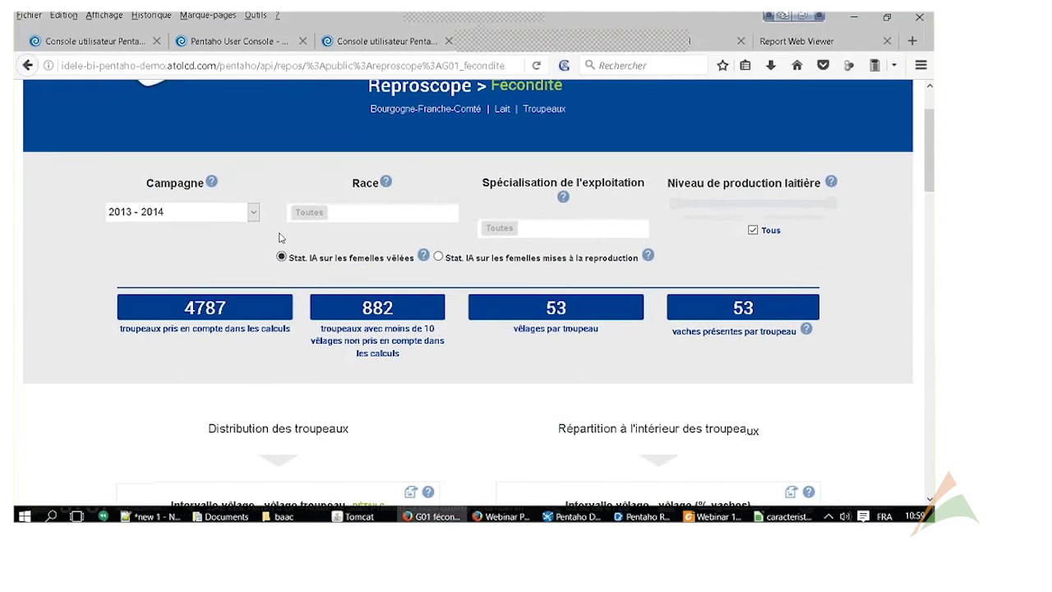
{"action": "scroll", "coordinate": [517, 254], "scroll_direction": "down", "scroll_amount": 3}
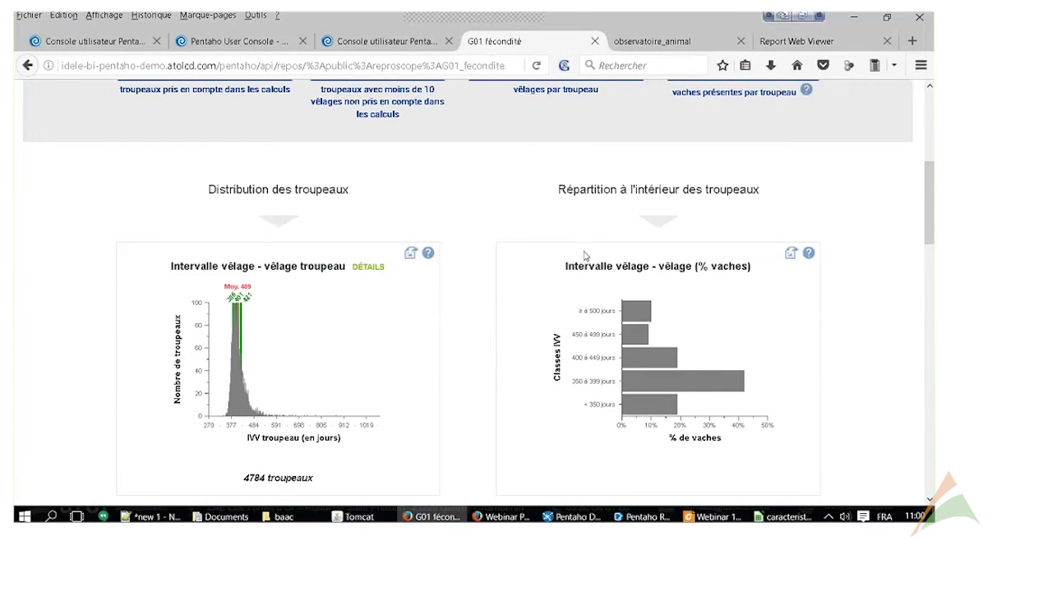
{"action": "scroll", "coordinate": [585, 255], "scroll_direction": "up", "scroll_amount": 3}
{"action": "scroll", "coordinate": [585, 255], "scroll_direction": "up", "scroll_amount": 1}
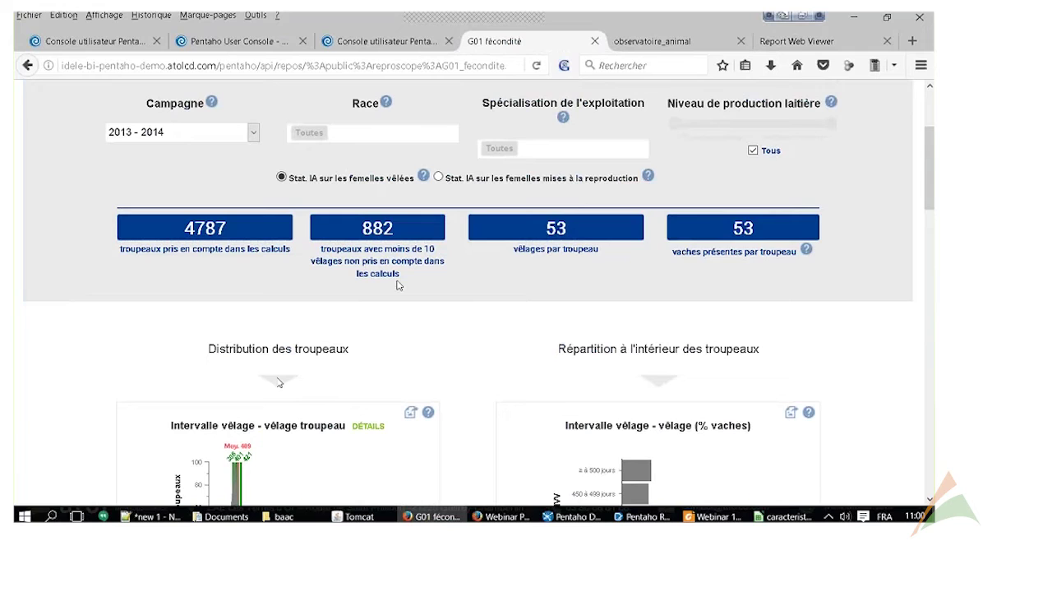
{"action": "double_click", "coordinate": [247, 234]}
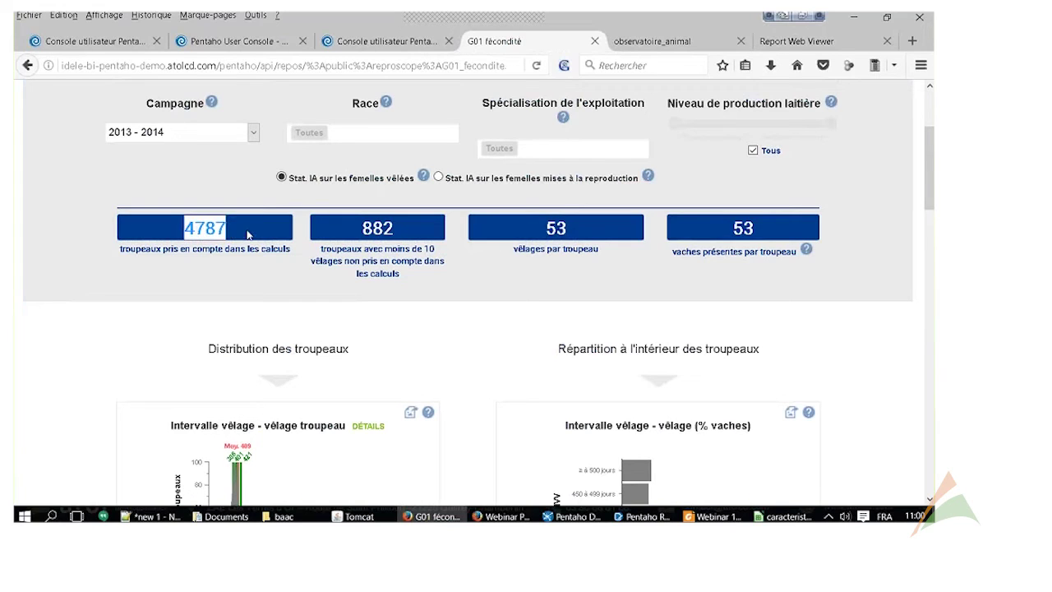
{"action": "double_click", "coordinate": [583, 235]}
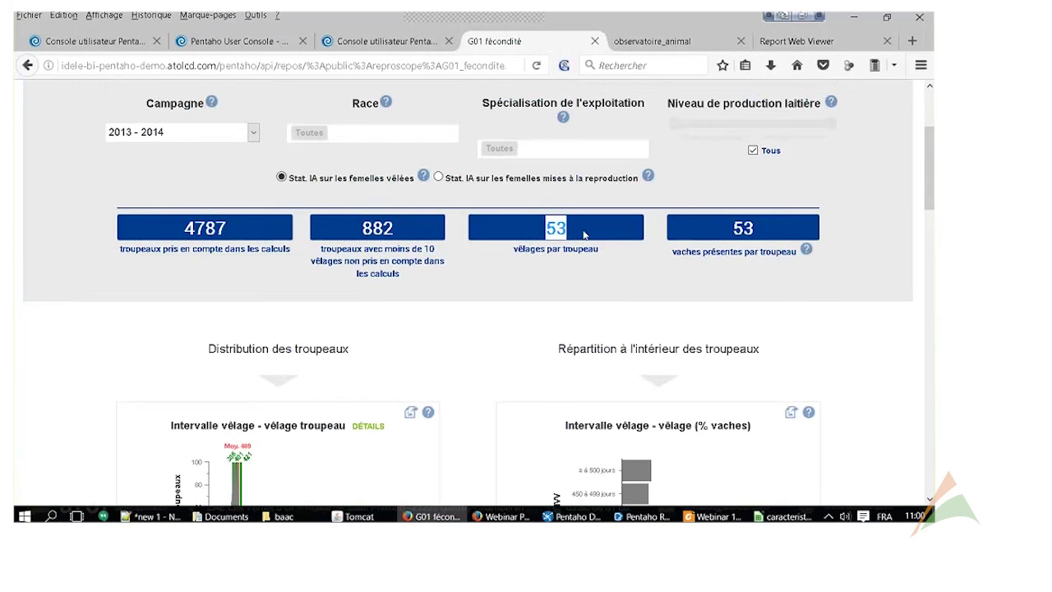
Inspect the calving-interval charts and help tips, then bring up the Spécialisation choices
{"action": "scroll", "coordinate": [557, 274], "scroll_direction": "down", "scroll_amount": 3}
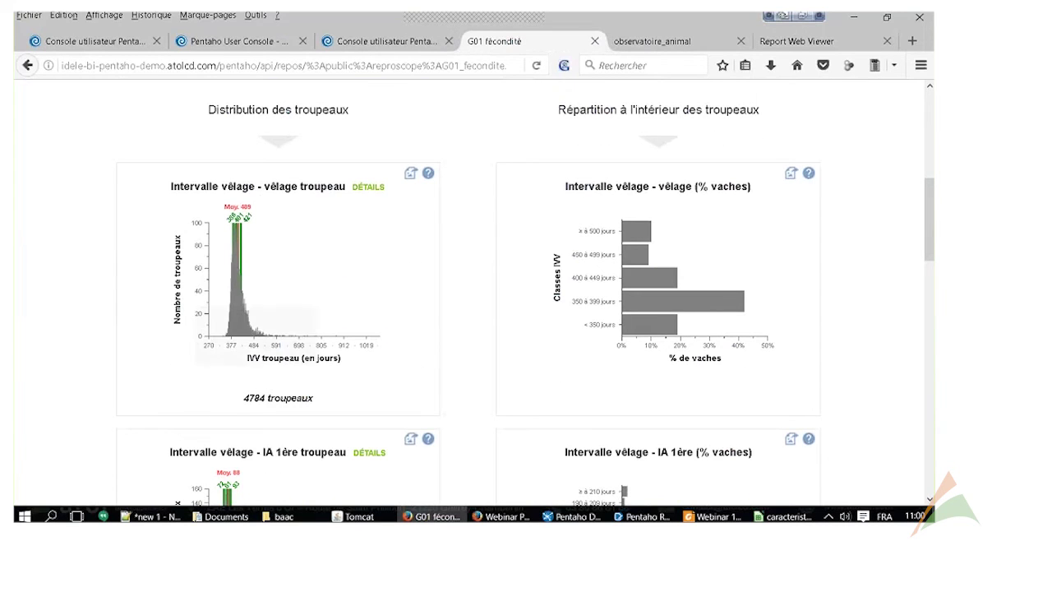
{"action": "mouse_move", "coordinate": [650, 253]}
{"action": "scroll", "coordinate": [648, 250], "scroll_direction": "down", "scroll_amount": 1}
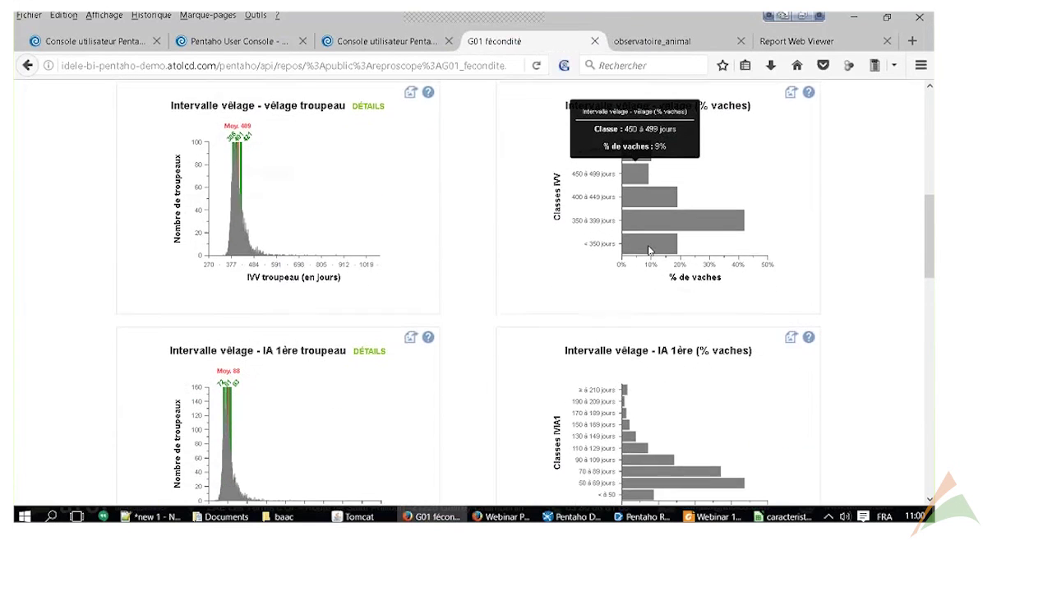
{"action": "scroll", "coordinate": [649, 250], "scroll_direction": "down", "scroll_amount": 2}
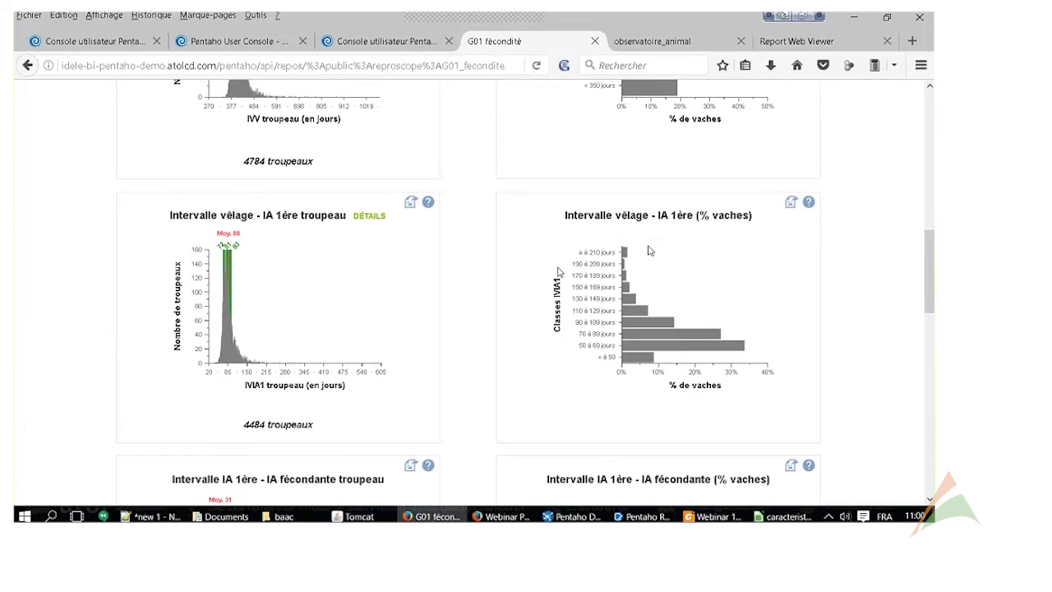
{"action": "scroll", "coordinate": [500, 305], "scroll_direction": "up", "scroll_amount": 2}
{"action": "mouse_move", "coordinate": [429, 360]}
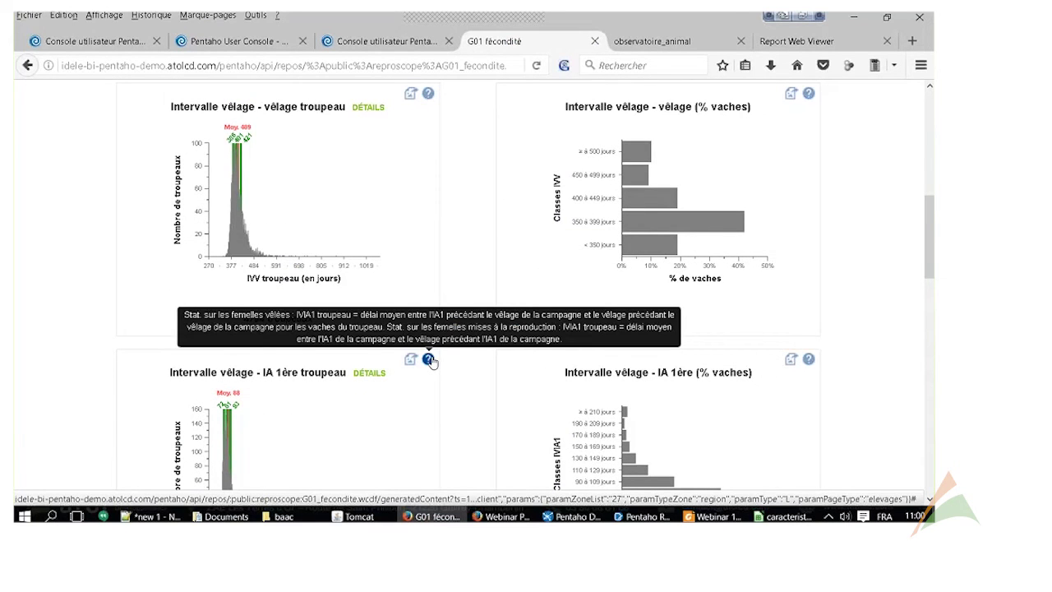
{"action": "scroll", "coordinate": [499, 199], "scroll_direction": "up", "scroll_amount": 1}
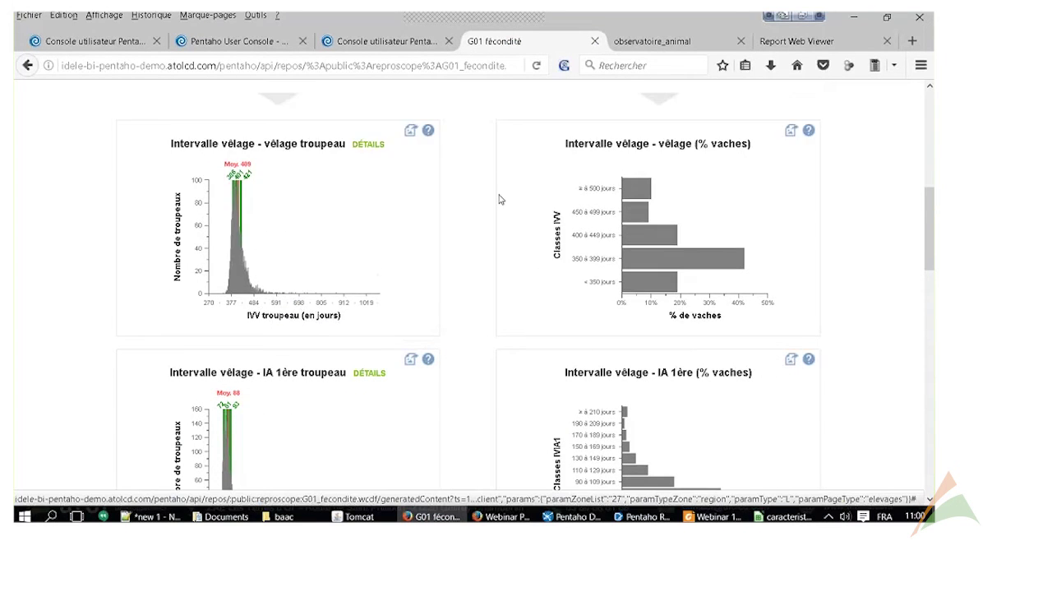
{"action": "scroll", "coordinate": [460, 185], "scroll_direction": "up", "scroll_amount": 1}
{"action": "scroll", "coordinate": [444, 280], "scroll_direction": "up", "scroll_amount": 2}
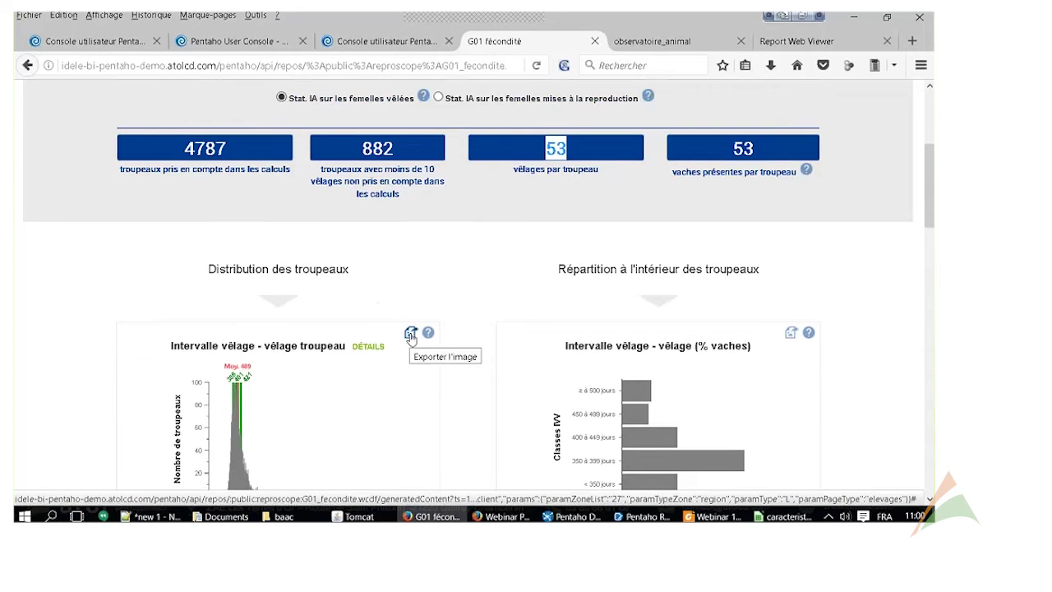
{"action": "scroll", "coordinate": [411, 329], "scroll_direction": "up", "scroll_amount": 5}
{"action": "left_click", "coordinate": [557, 309]}
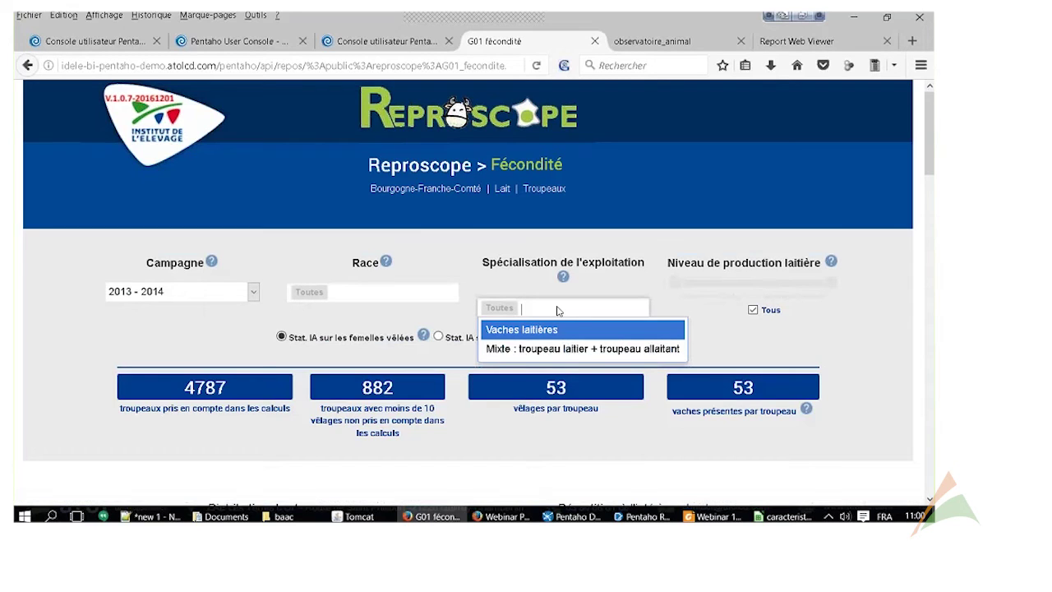
Clear the specialisation search and set the Race filter to Montbéliarde - 46
{"action": "type", "text": "mi"}
{"action": "key", "text": "BackSpace"}
{"action": "key", "text": "BackSpace"}
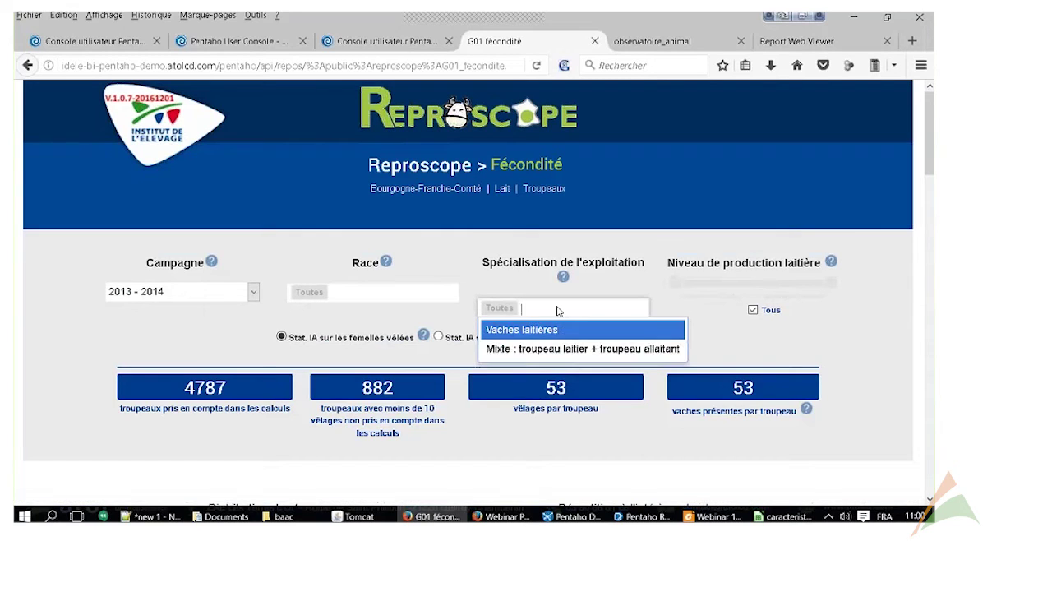
{"action": "left_click", "coordinate": [470, 307]}
{"action": "left_click", "coordinate": [406, 298]}
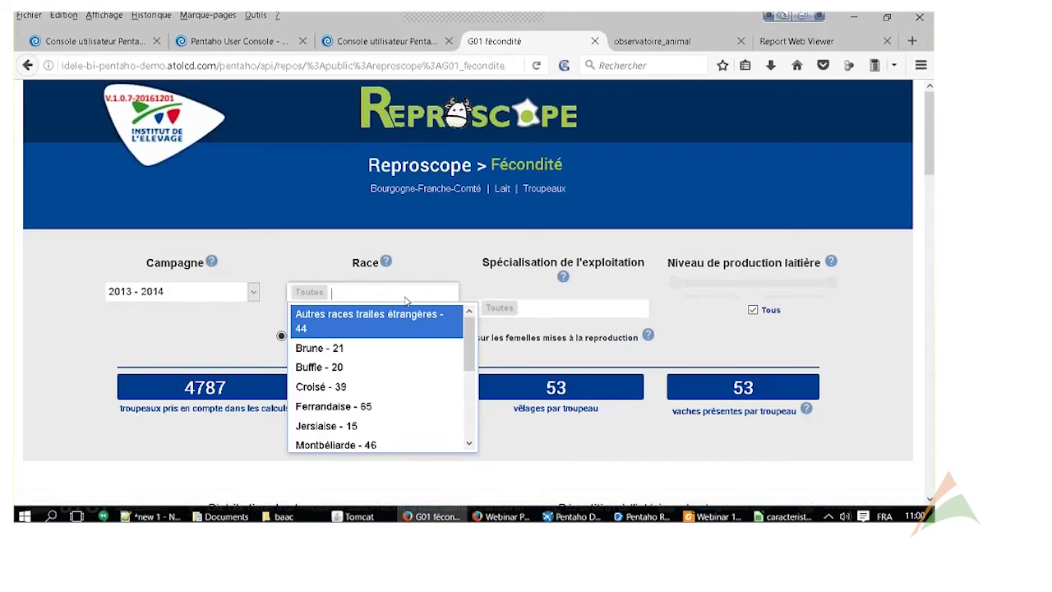
{"action": "type", "text": "mo"}
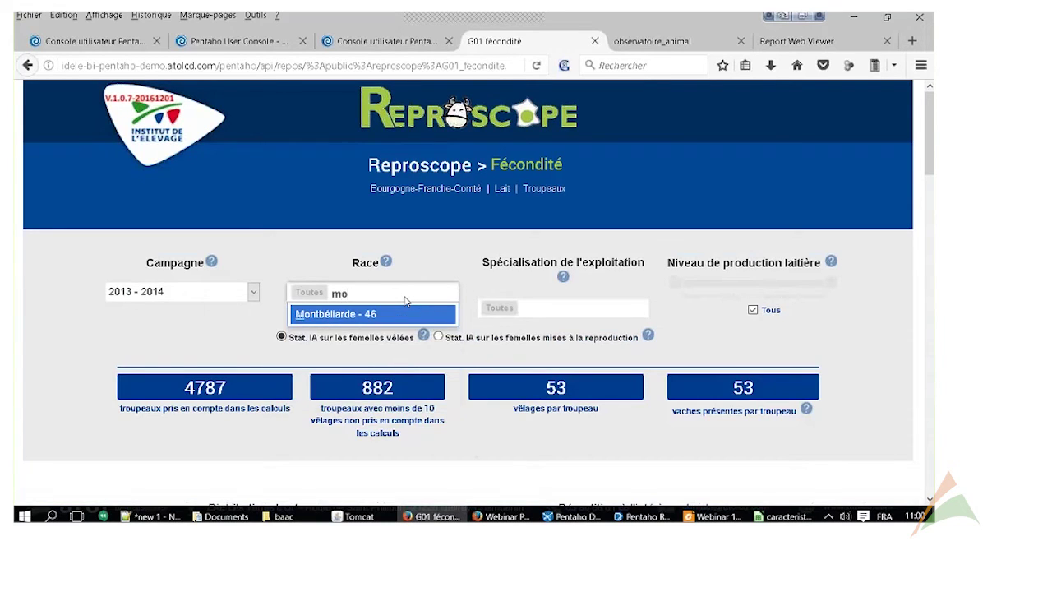
{"action": "key", "text": "Return"}
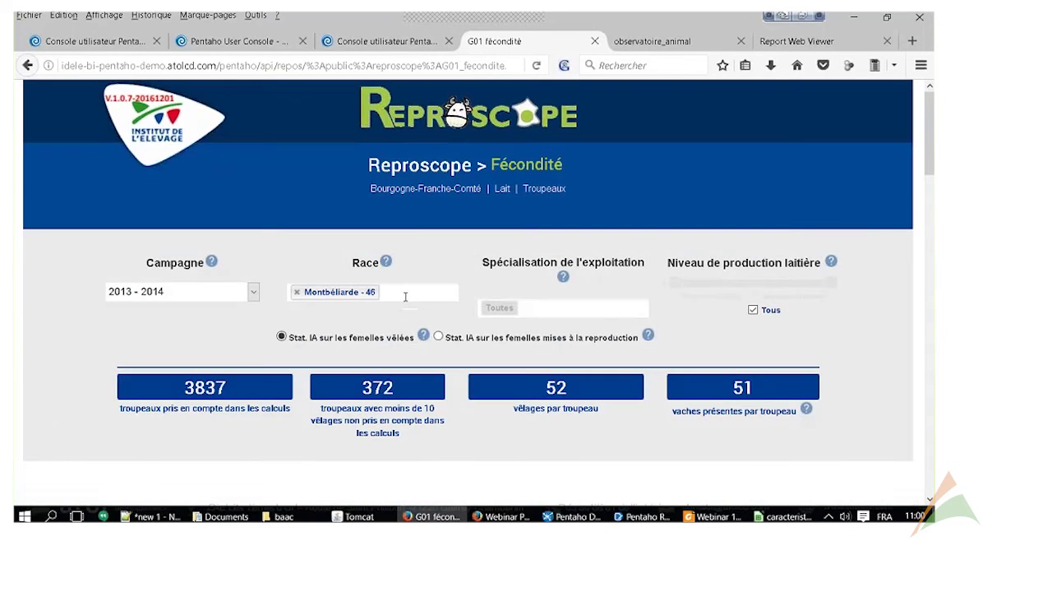
Untick Tous for milk production and lower the maximum to 6000 kg
{"action": "left_click", "coordinate": [751, 311]}
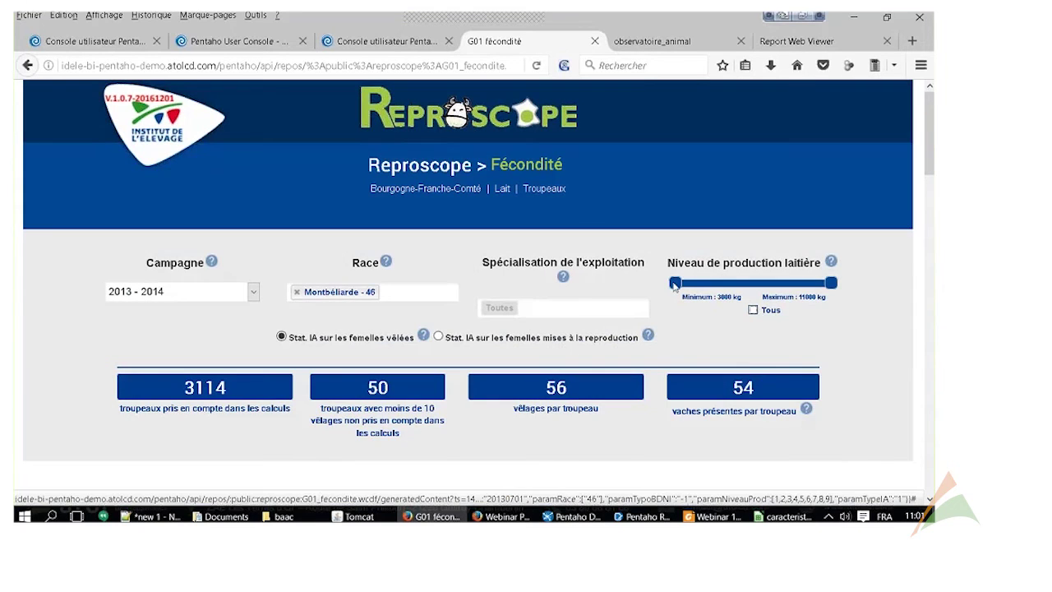
{"action": "left_click_drag", "start_coordinate": [830, 283], "coordinate": [727, 287]}
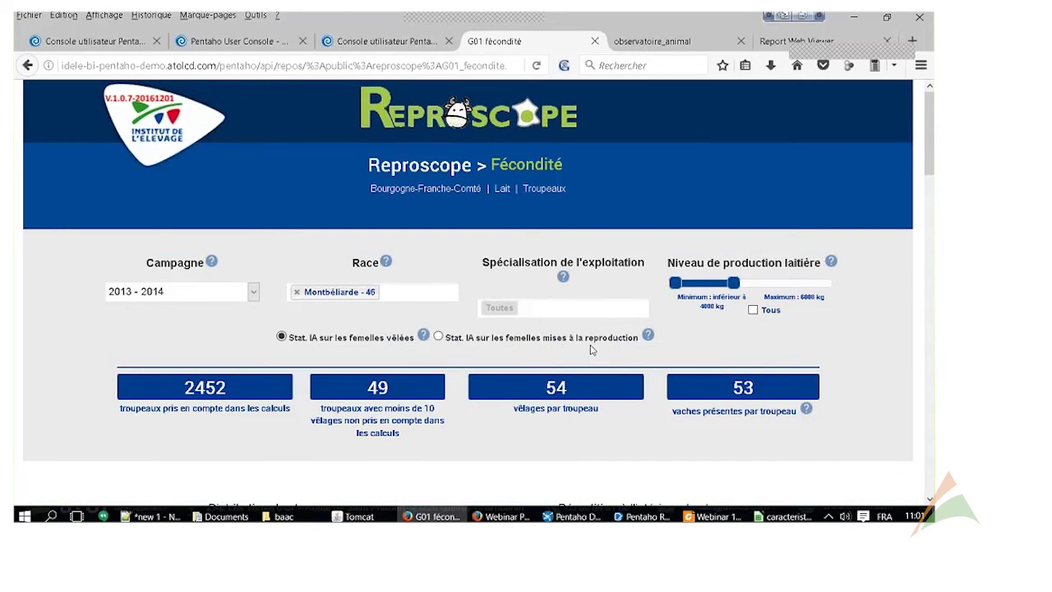
{"action": "scroll", "coordinate": [529, 317], "scroll_direction": "down", "scroll_amount": 5}
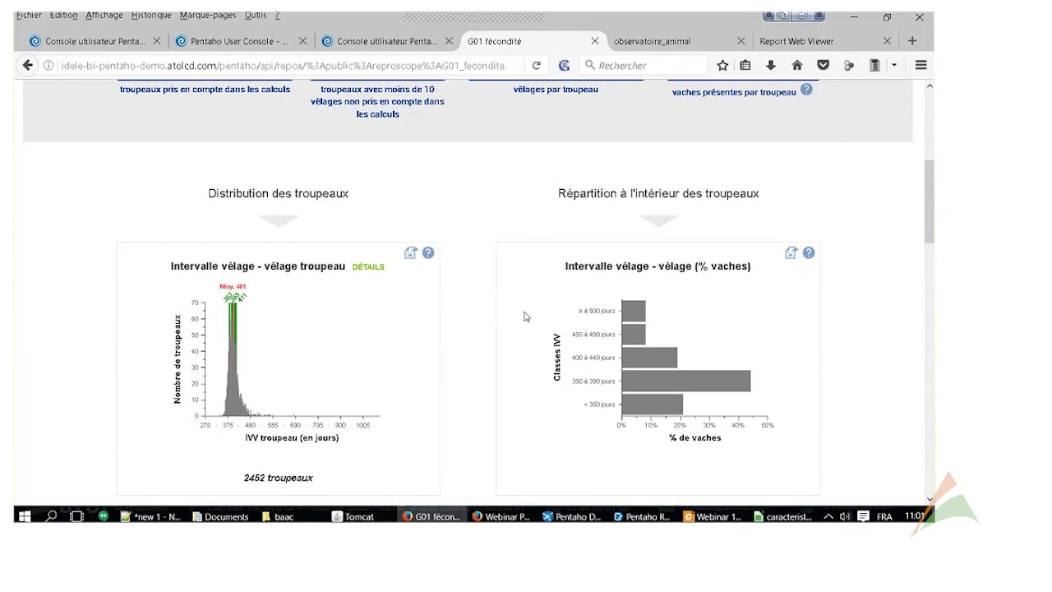
Review the 2452-herd calving-interval charts (401-day mean), export the image, then return to the slideshow
{"action": "scroll", "coordinate": [526, 316], "scroll_direction": "up", "scroll_amount": 5}
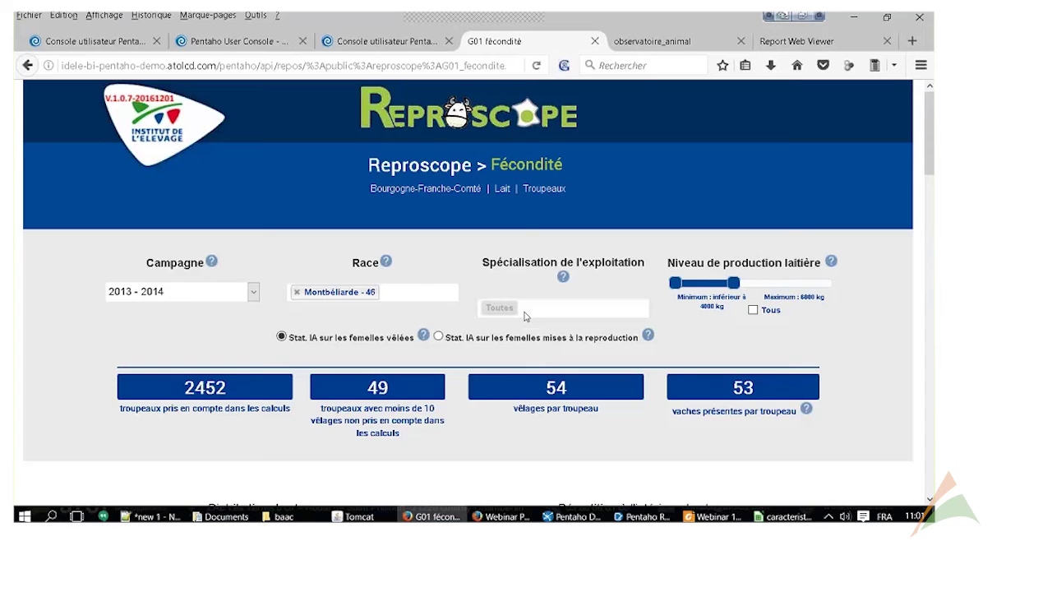
{"action": "scroll", "coordinate": [554, 403], "scroll_direction": "down", "scroll_amount": 3}
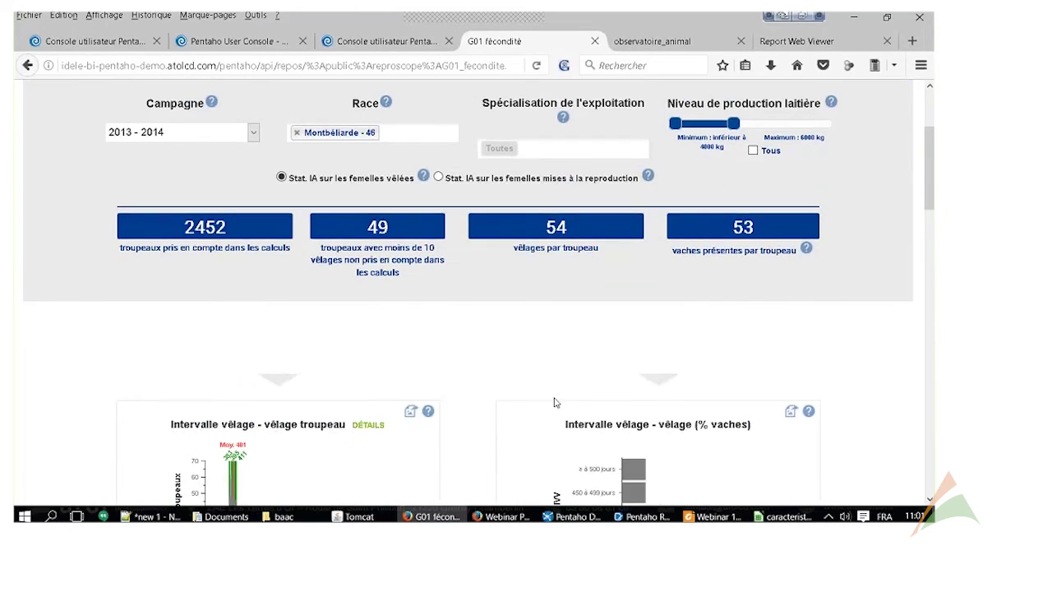
{"action": "scroll", "coordinate": [555, 403], "scroll_direction": "down", "scroll_amount": 3}
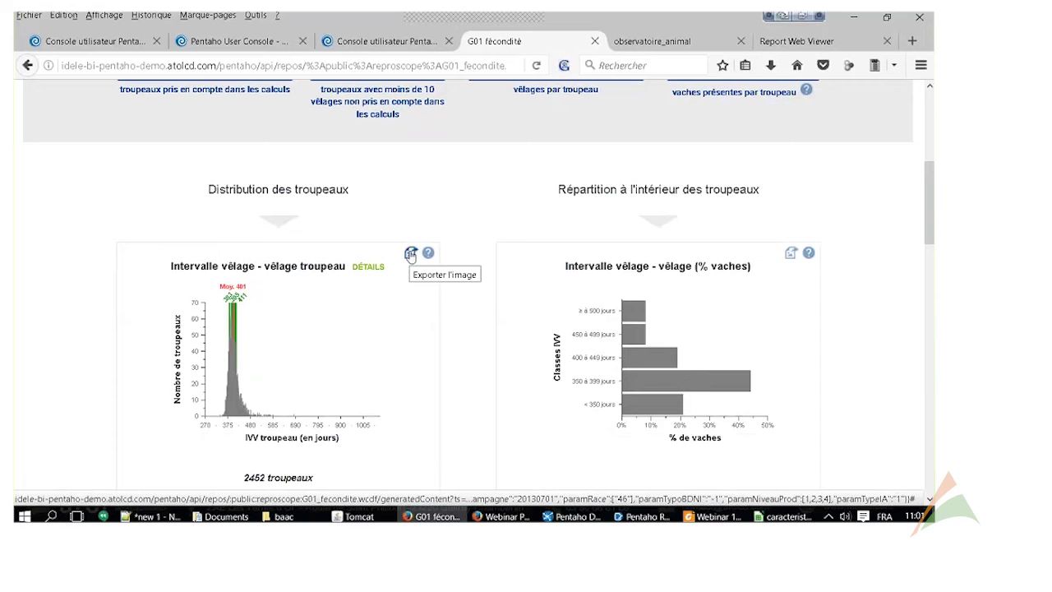
{"action": "left_click", "coordinate": [411, 254]}
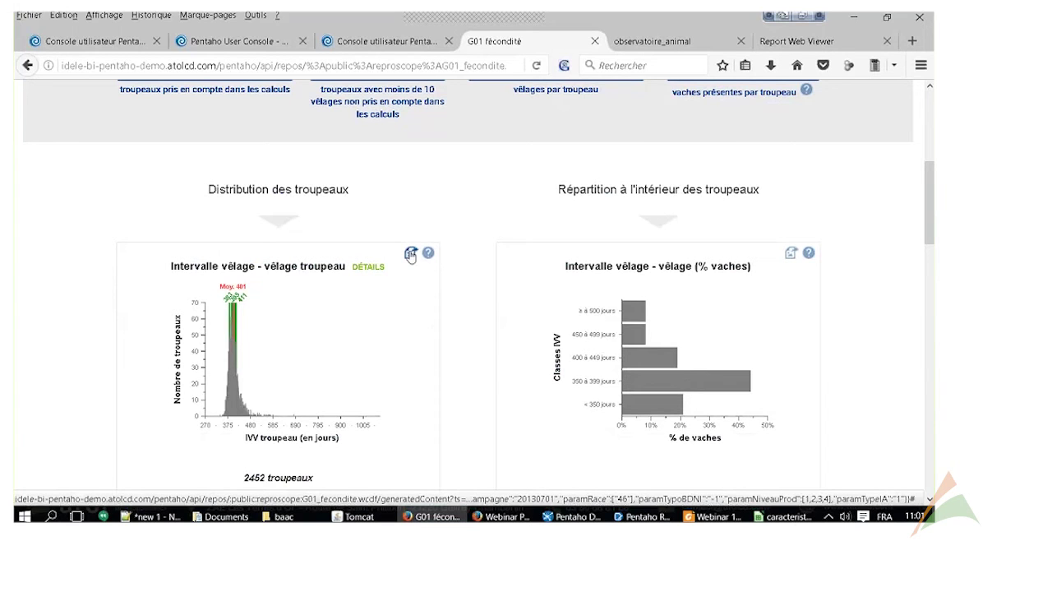
{"action": "key", "text": "alt+Tab"}
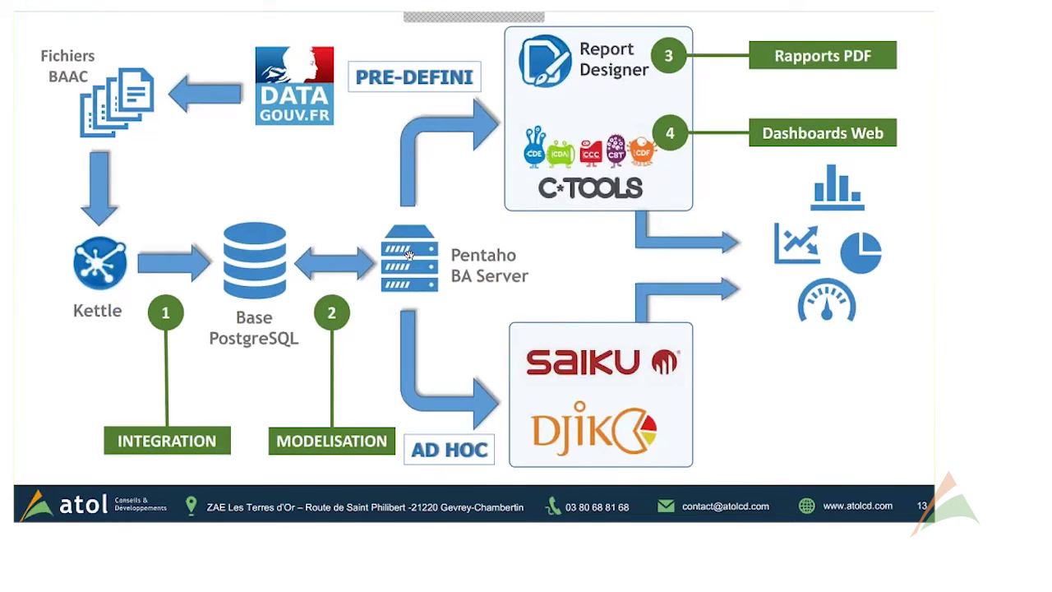
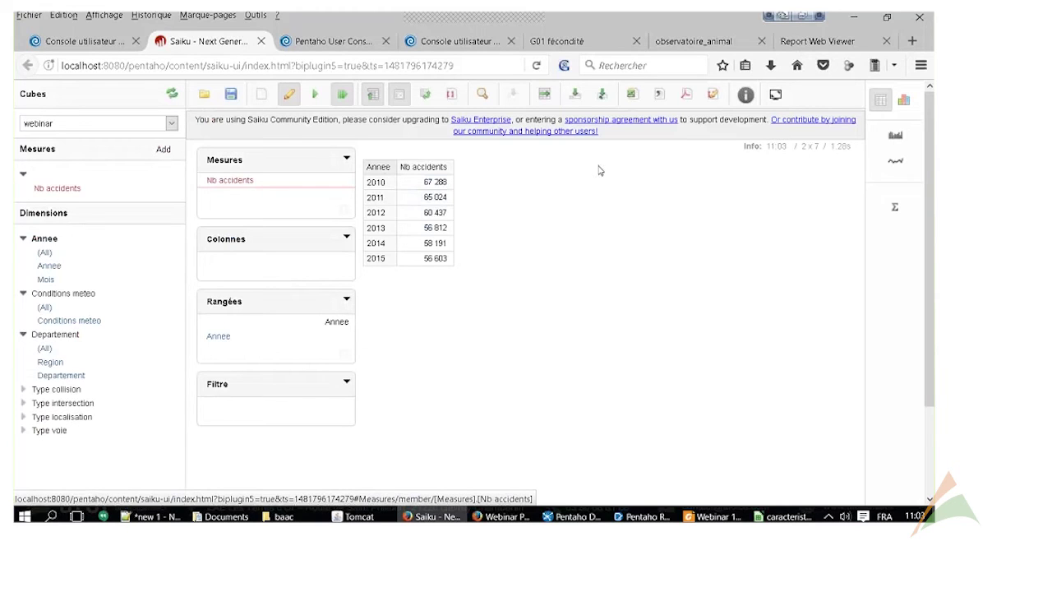
Preview the yearly accident counts as a chart
{"action": "left_click", "coordinate": [903, 99]}
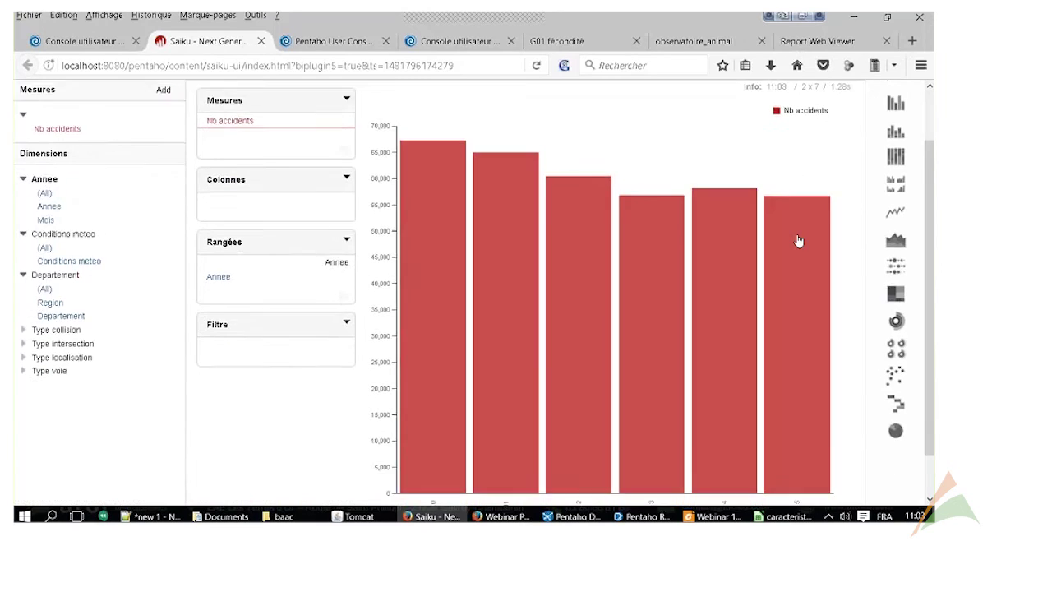
{"action": "scroll", "coordinate": [798, 239], "scroll_direction": "down", "scroll_amount": 2}
{"action": "mouse_move", "coordinate": [798, 239]}
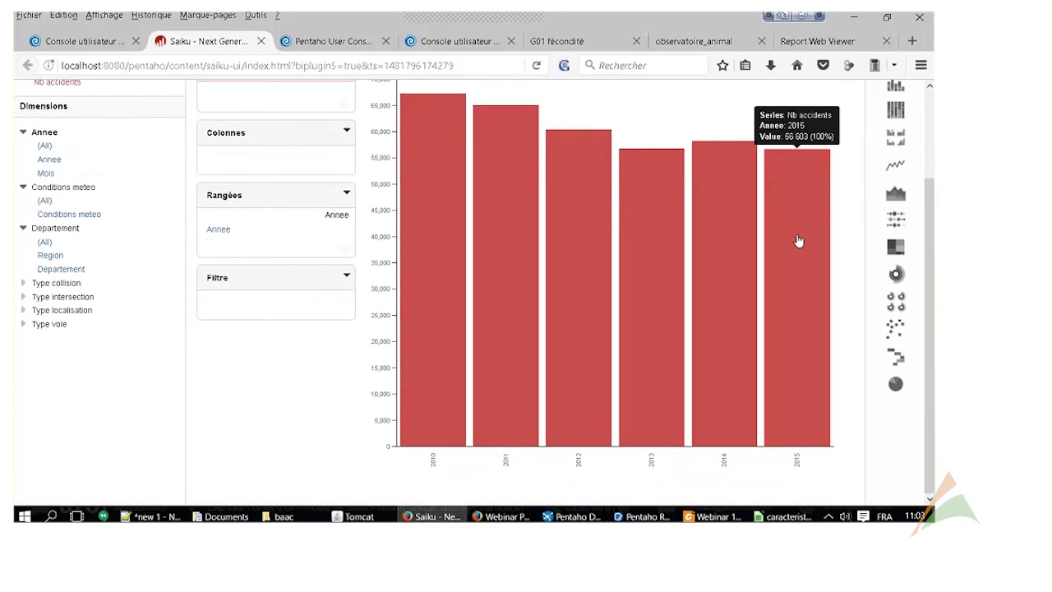
{"action": "scroll", "coordinate": [886, 128], "scroll_direction": "up", "scroll_amount": 2}
Back in the table, add the Type voie level as columns
{"action": "left_click", "coordinate": [880, 100]}
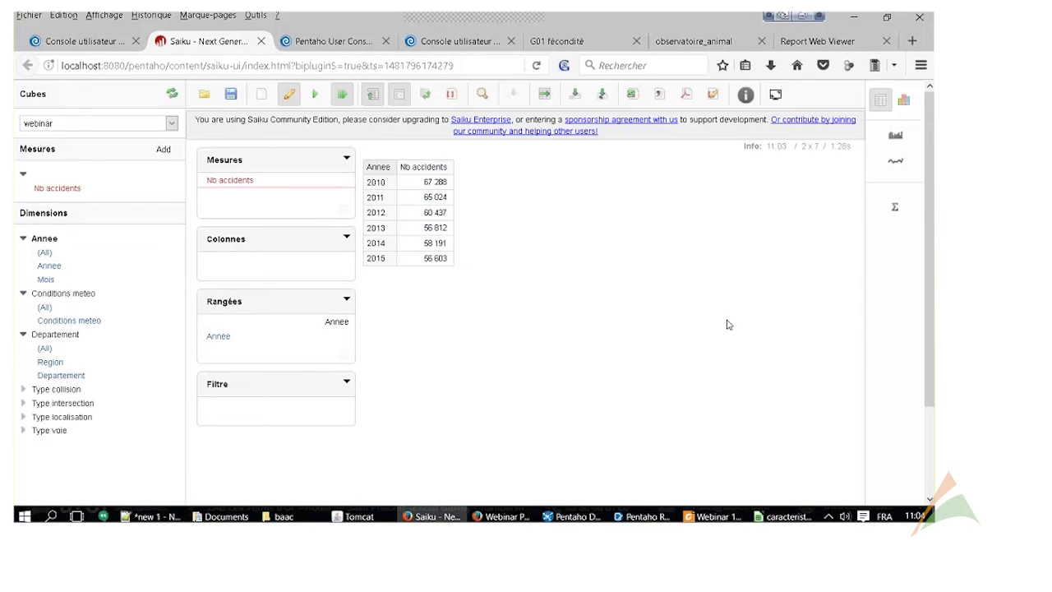
{"action": "left_click", "coordinate": [38, 432]}
{"action": "left_click", "coordinate": [54, 458]}
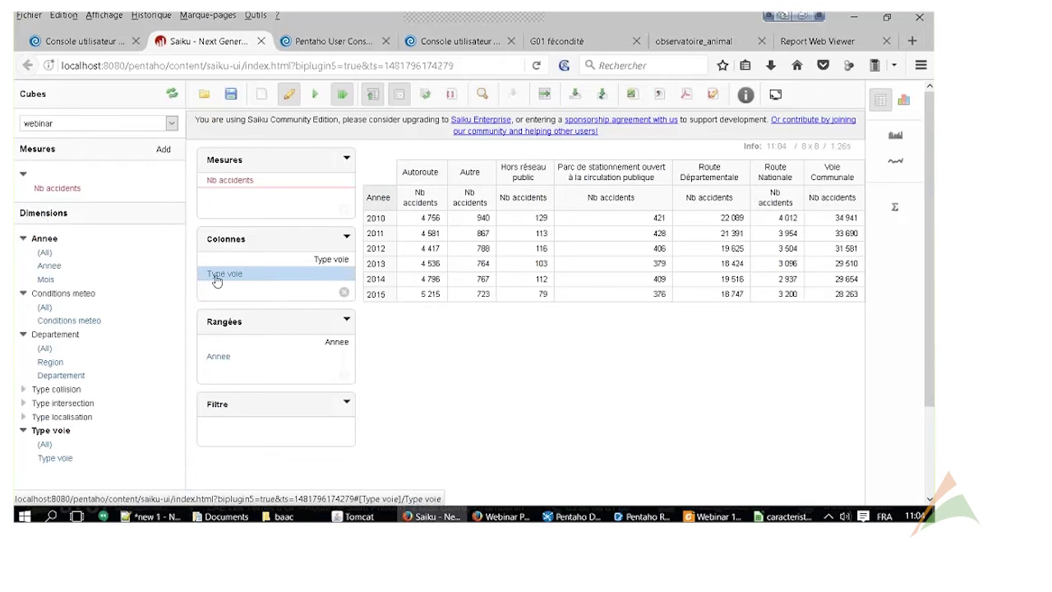
{"action": "left_click", "coordinate": [426, 95]}
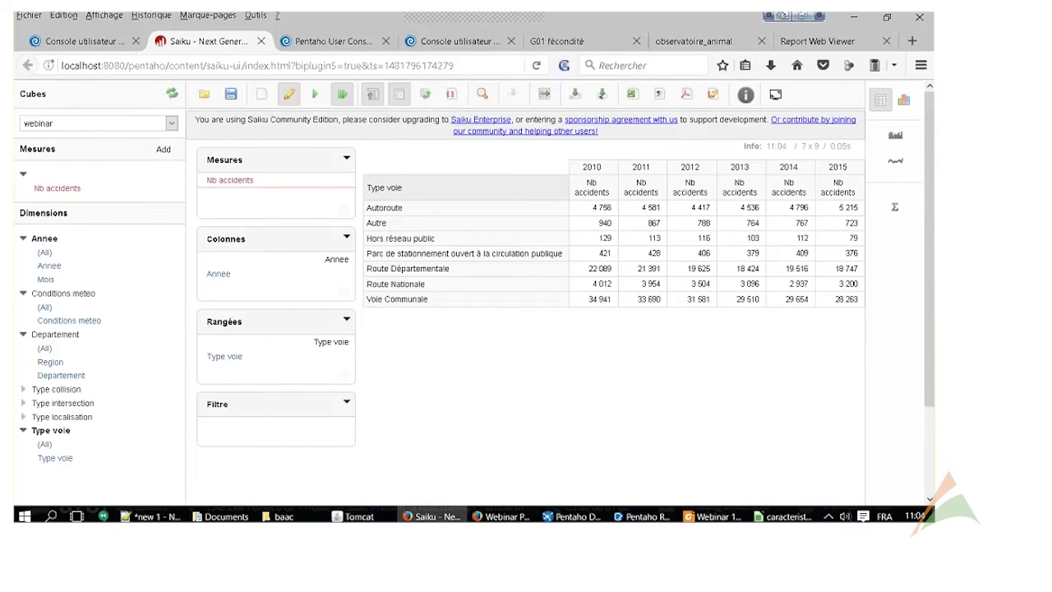
{"action": "left_click", "coordinate": [904, 99]}
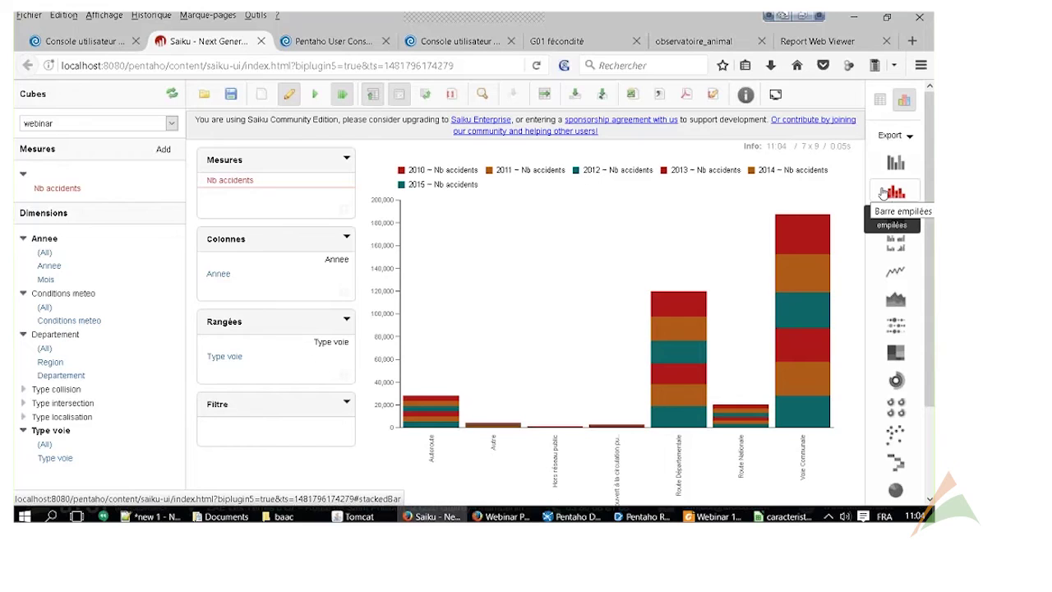
{"action": "mouse_move", "coordinate": [802, 222]}
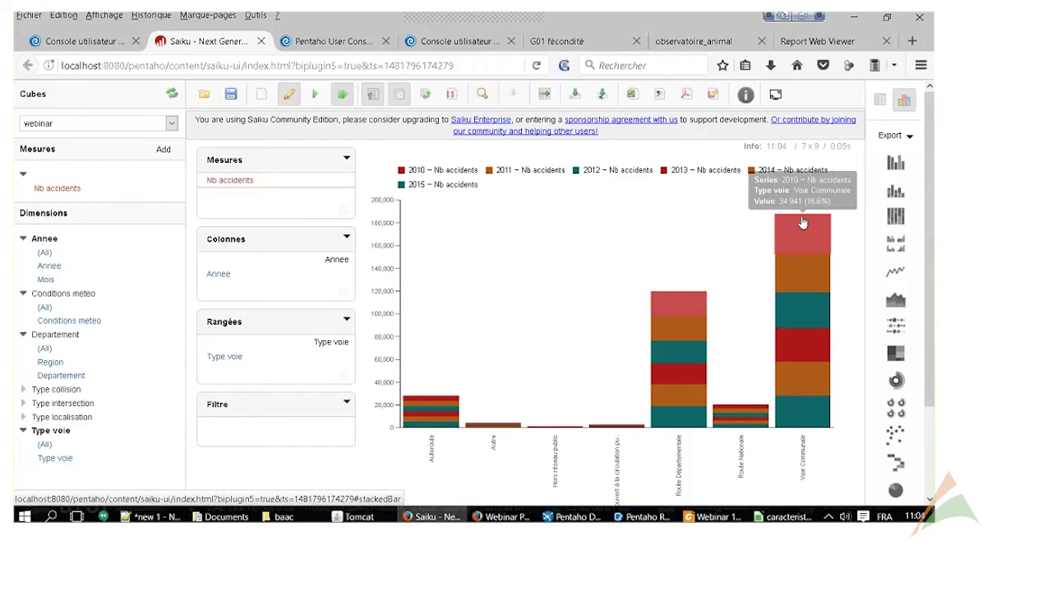
{"action": "left_click", "coordinate": [429, 98]}
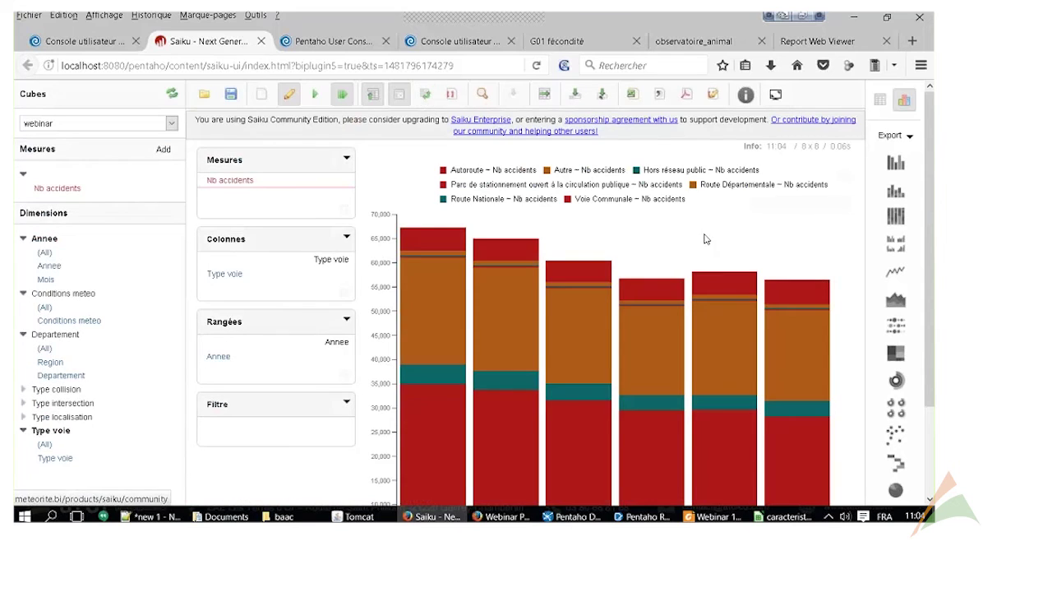
{"action": "scroll", "coordinate": [704, 238], "scroll_direction": "down", "scroll_amount": 1}
{"action": "scroll", "coordinate": [705, 238], "scroll_direction": "down", "scroll_amount": 1}
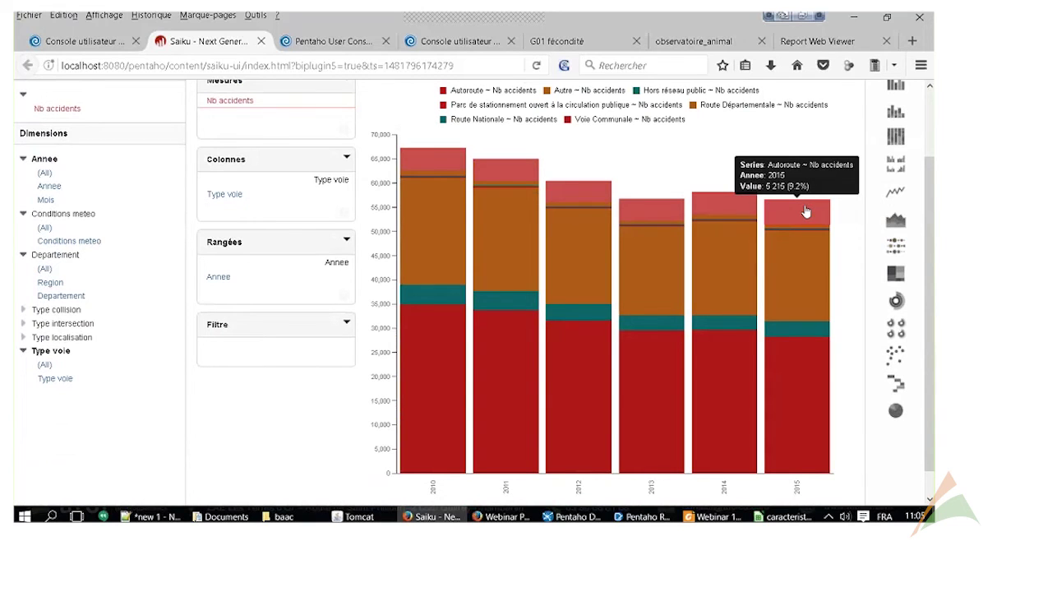
{"action": "scroll", "coordinate": [805, 212], "scroll_direction": "up", "scroll_amount": 2}
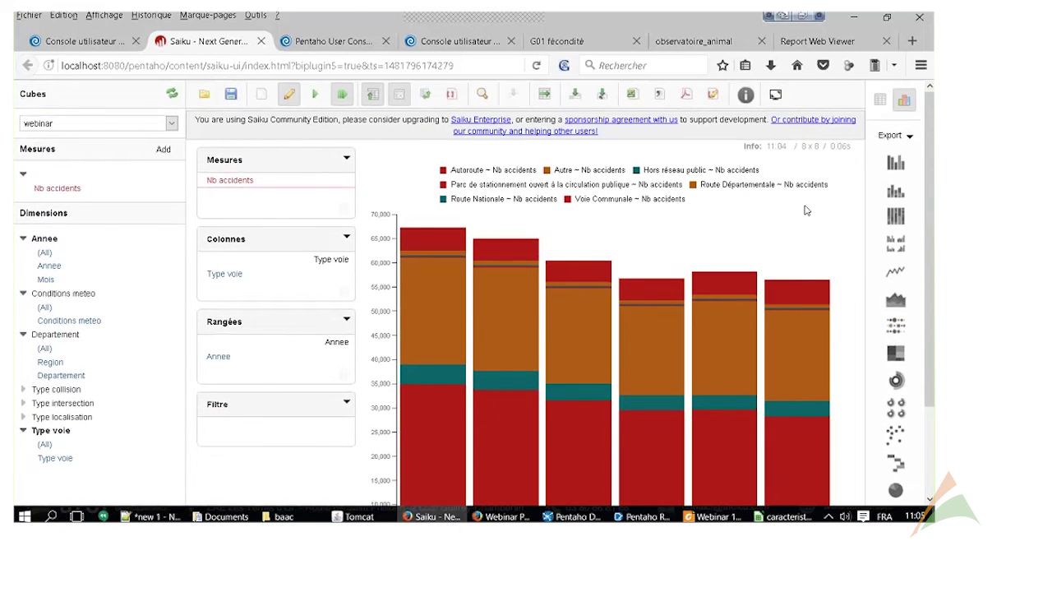
{"action": "left_click", "coordinate": [878, 100]}
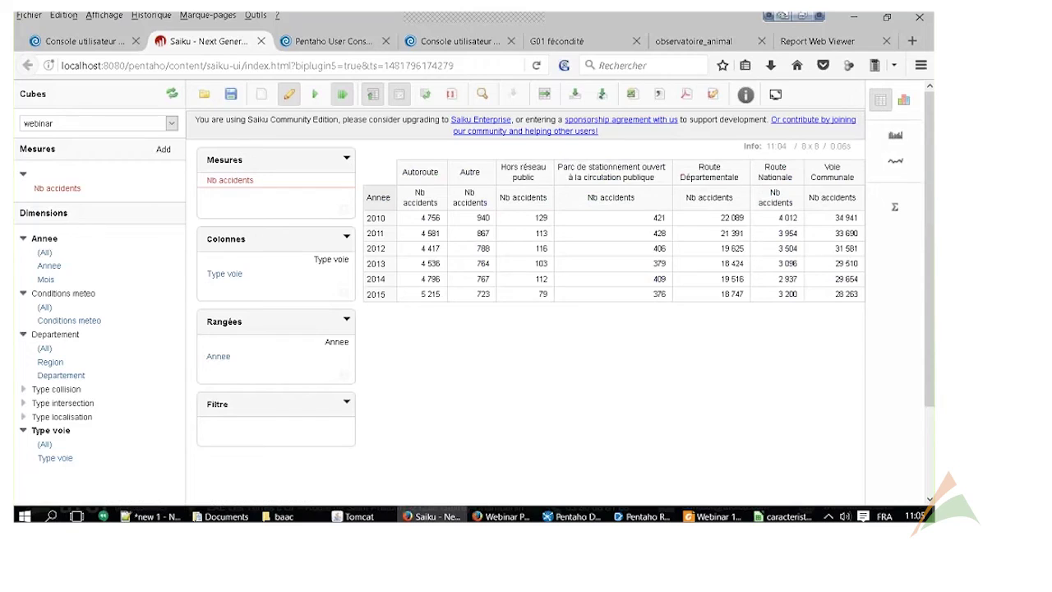
Remove Annee and Type voie from the axes and put Departement in the filter
{"action": "left_click", "coordinate": [344, 376]}
{"action": "left_click", "coordinate": [345, 291]}
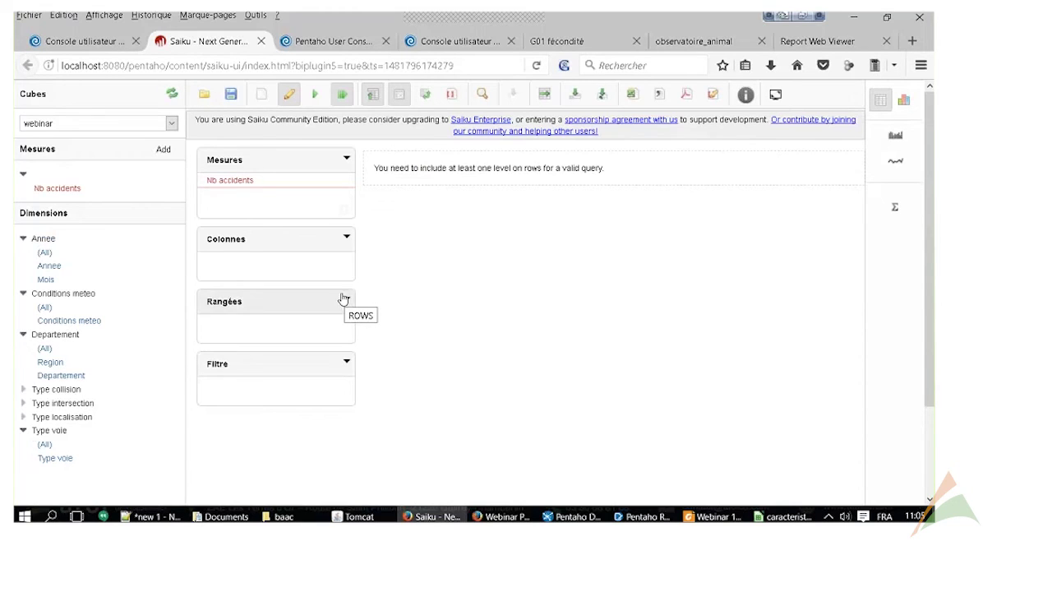
{"action": "left_click_drag", "start_coordinate": [52, 378], "coordinate": [271, 400]}
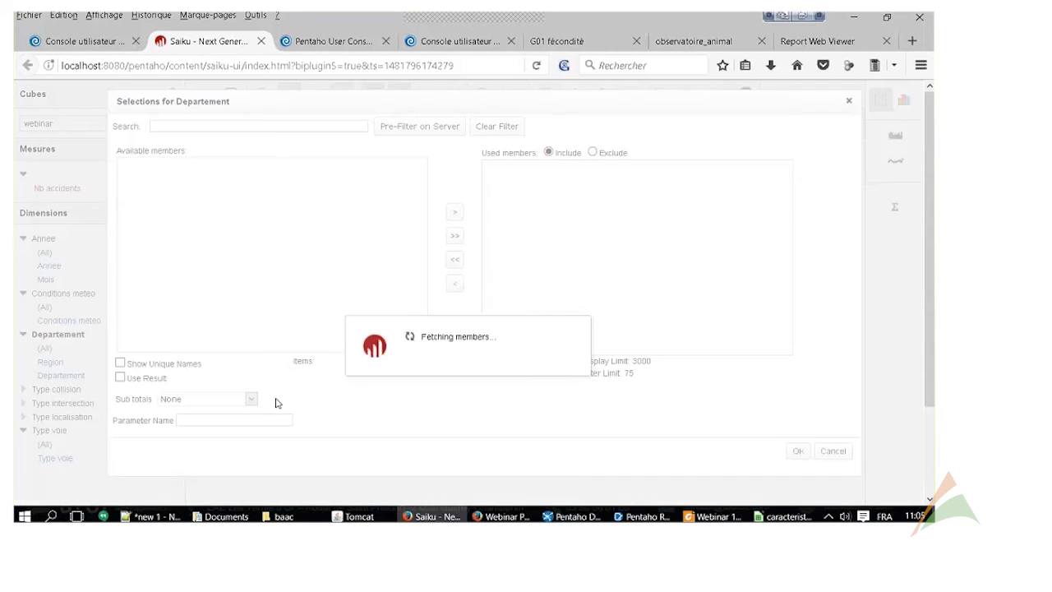
Filter on COTE-D'OR and SAONE-ET-LOIRE, then place Annee on the rows
{"action": "left_click", "coordinate": [186, 127]}
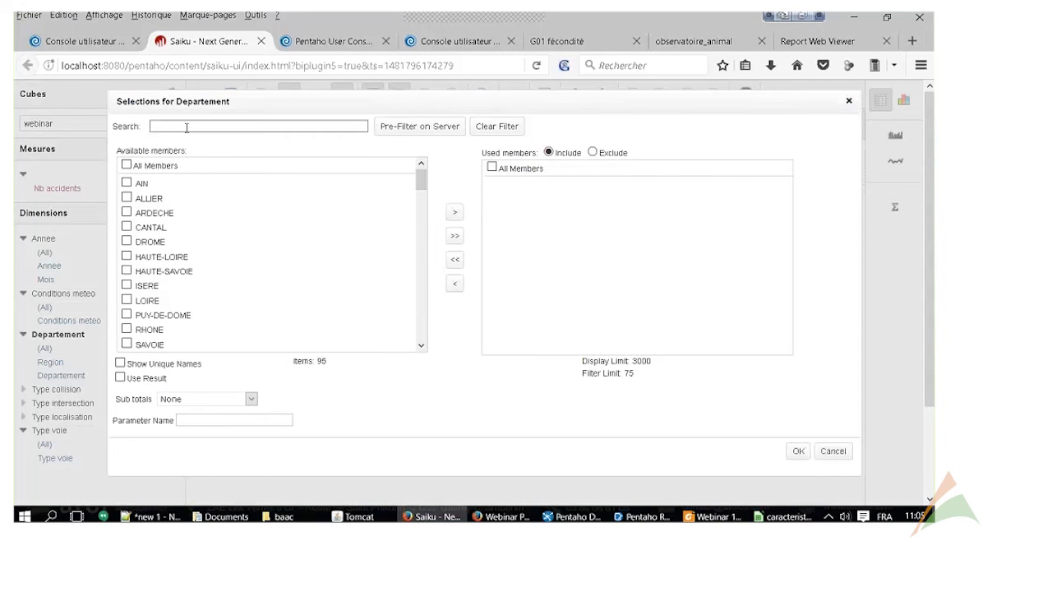
{"action": "type", "text": "cot"}
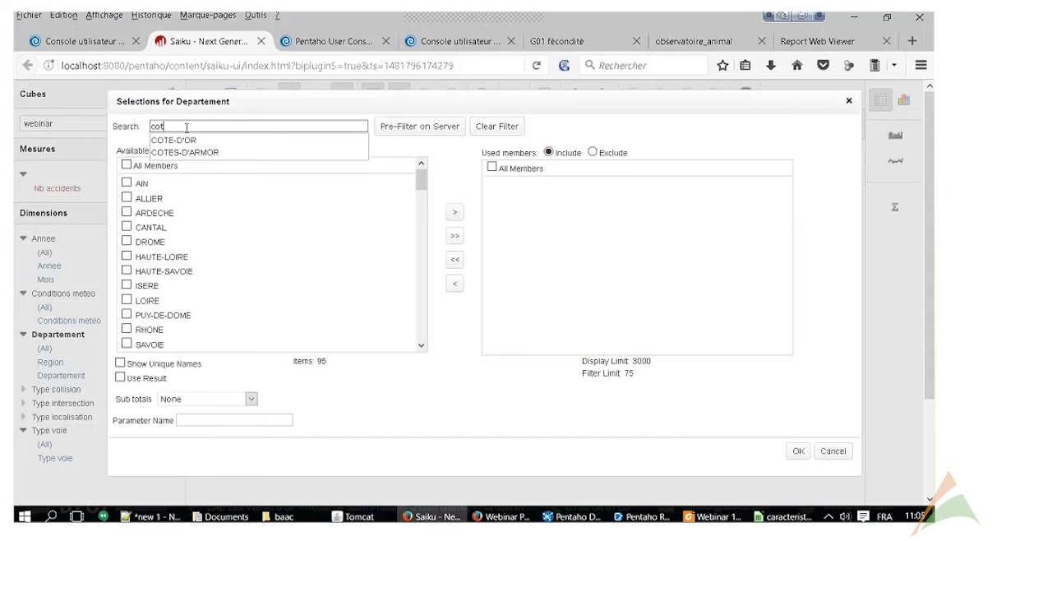
{"action": "key", "text": "Down"}
{"action": "key", "text": "Return"}
{"action": "type", "text": "sa"}
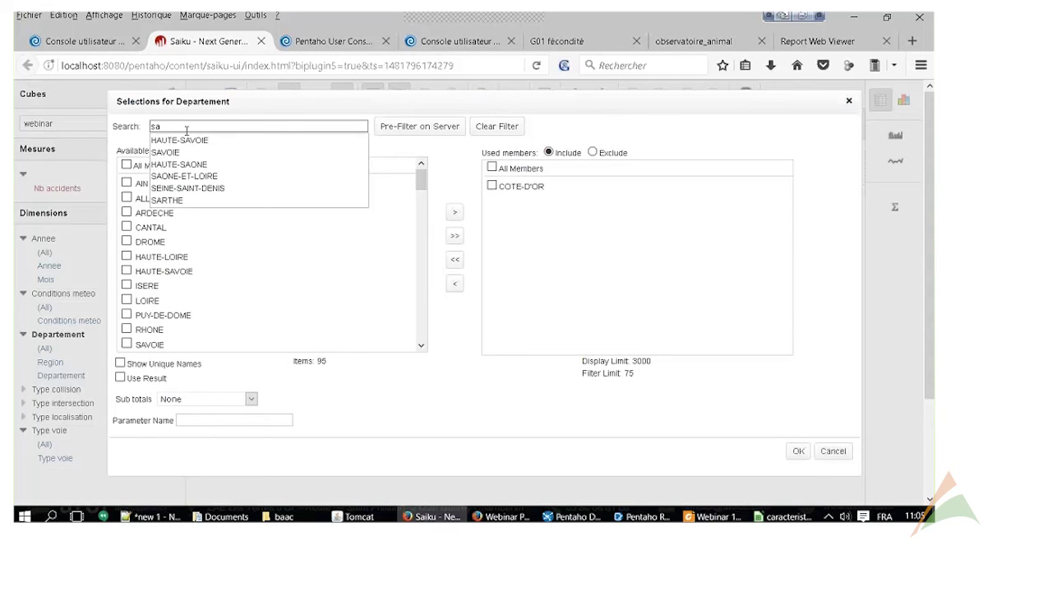
{"action": "left_click", "coordinate": [184, 177]}
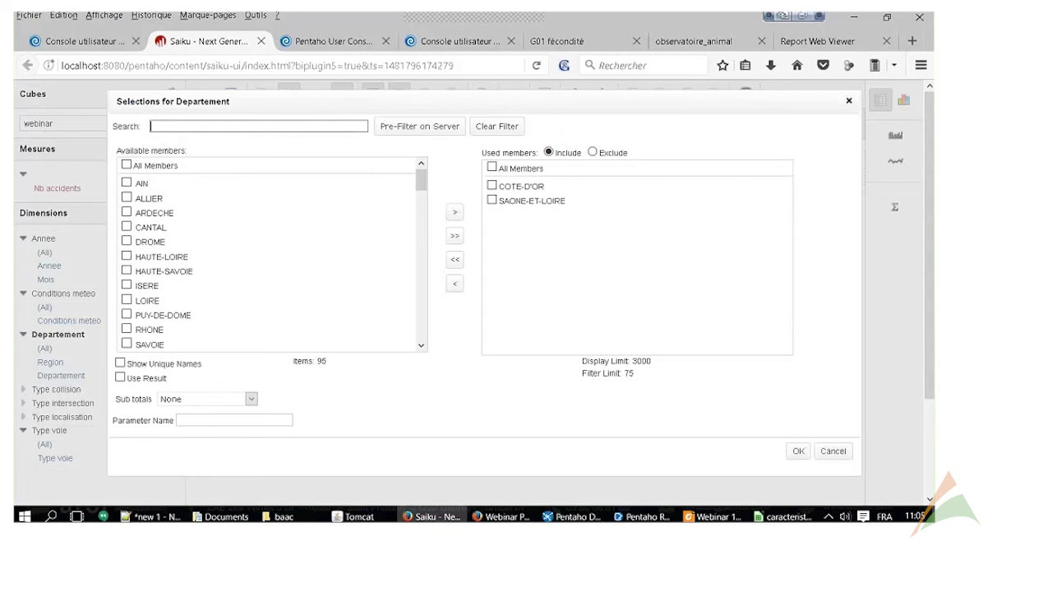
{"action": "left_click", "coordinate": [797, 451]}
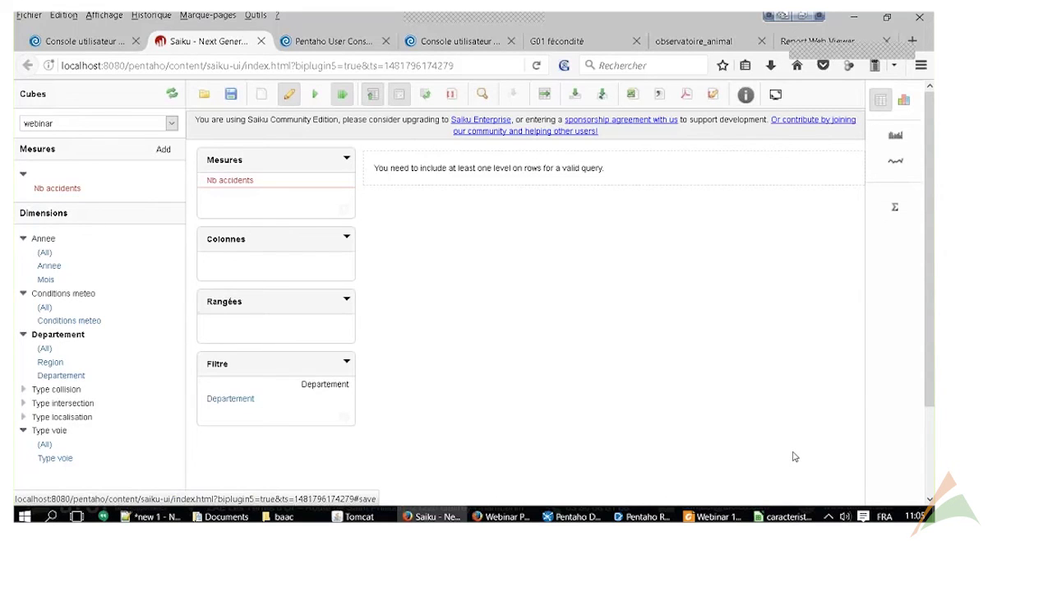
{"action": "left_click_drag", "start_coordinate": [50, 266], "coordinate": [273, 324]}
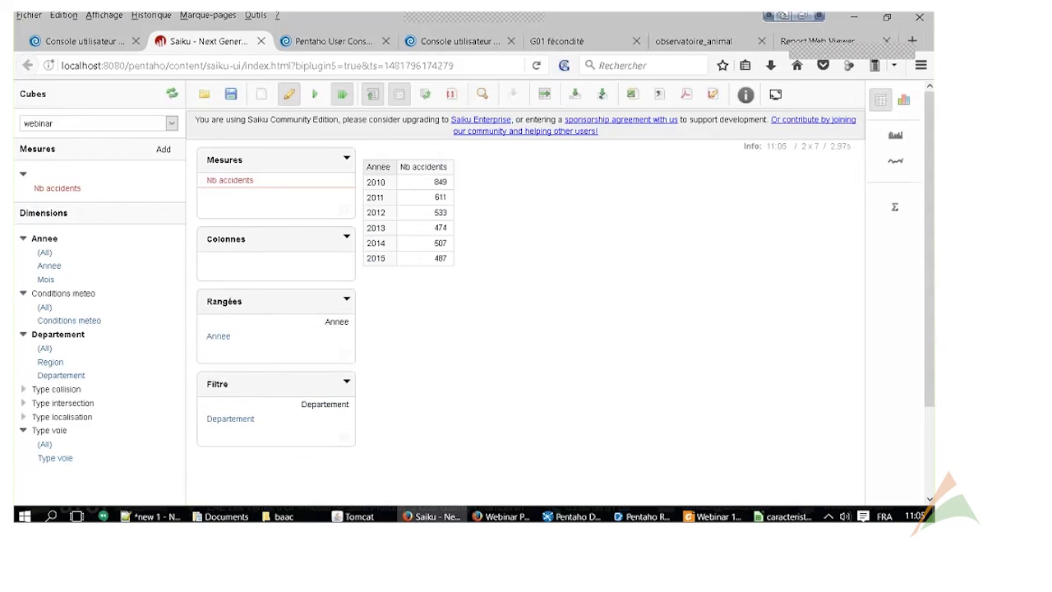
Move Departement to columns, view a Multiple Bar chart per year, then return to the table
{"action": "left_click_drag", "start_coordinate": [233, 423], "coordinate": [244, 272]}
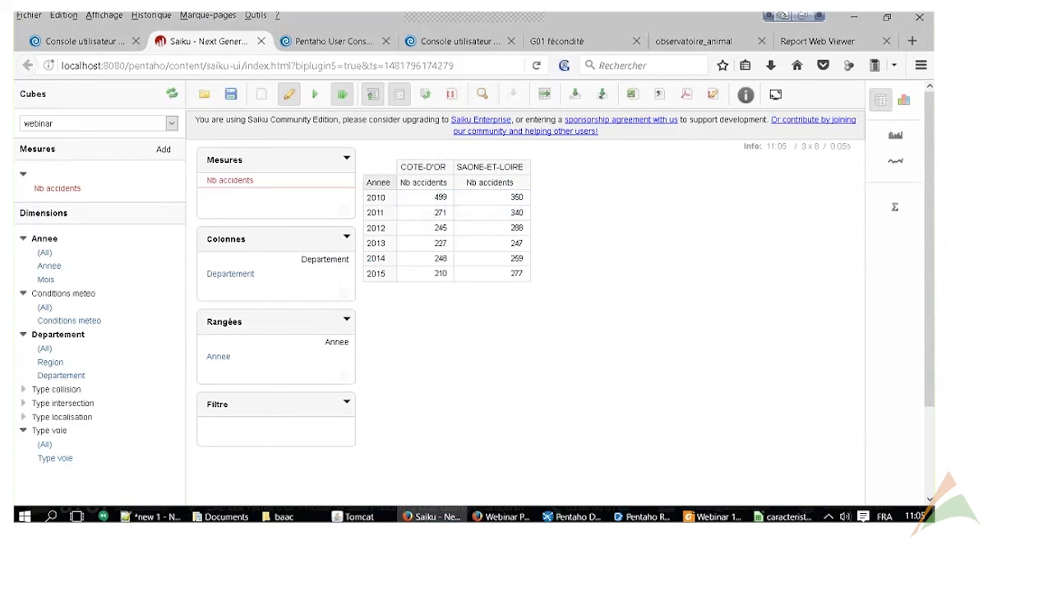
{"action": "left_click", "coordinate": [903, 99]}
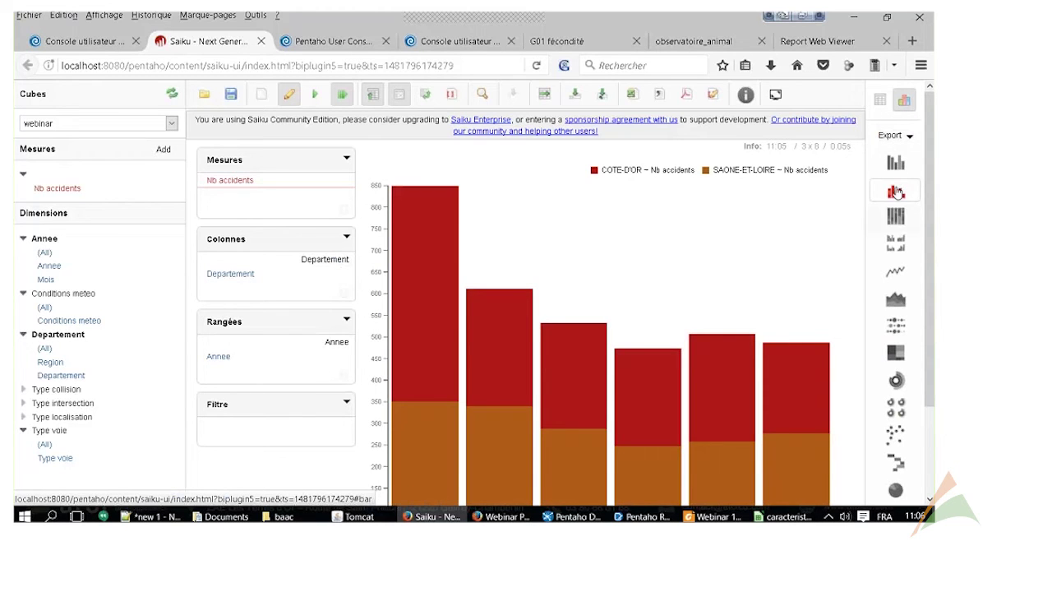
{"action": "left_click", "coordinate": [896, 245]}
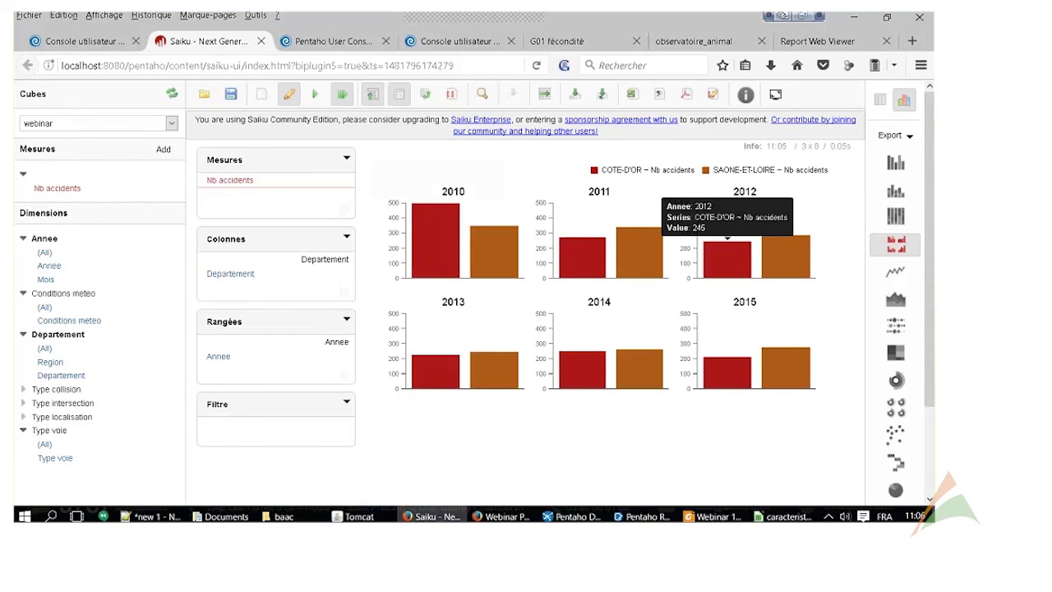
{"action": "mouse_move", "coordinate": [729, 377]}
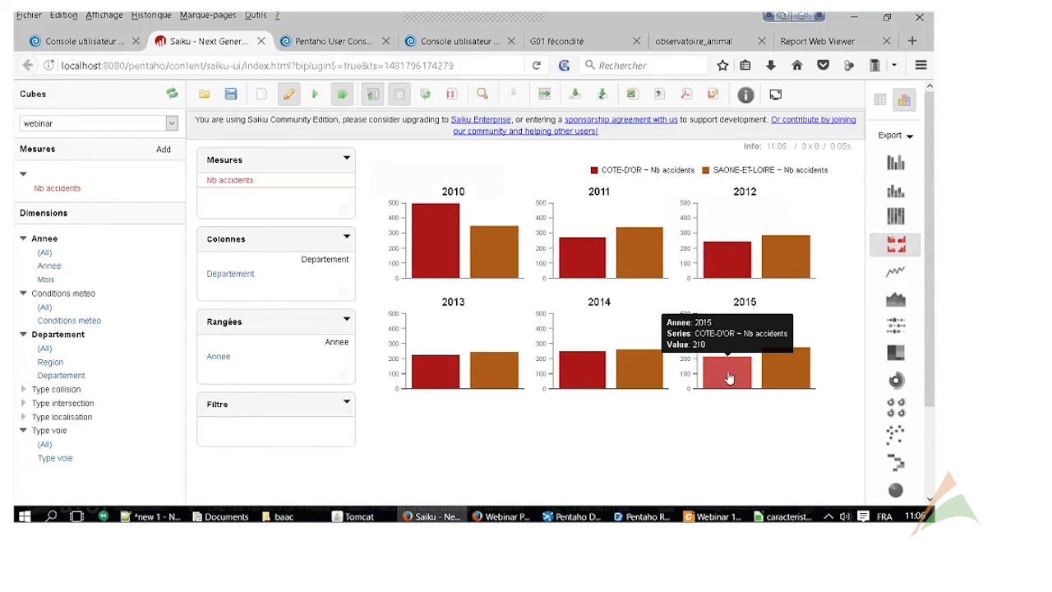
{"action": "mouse_move", "coordinate": [779, 366]}
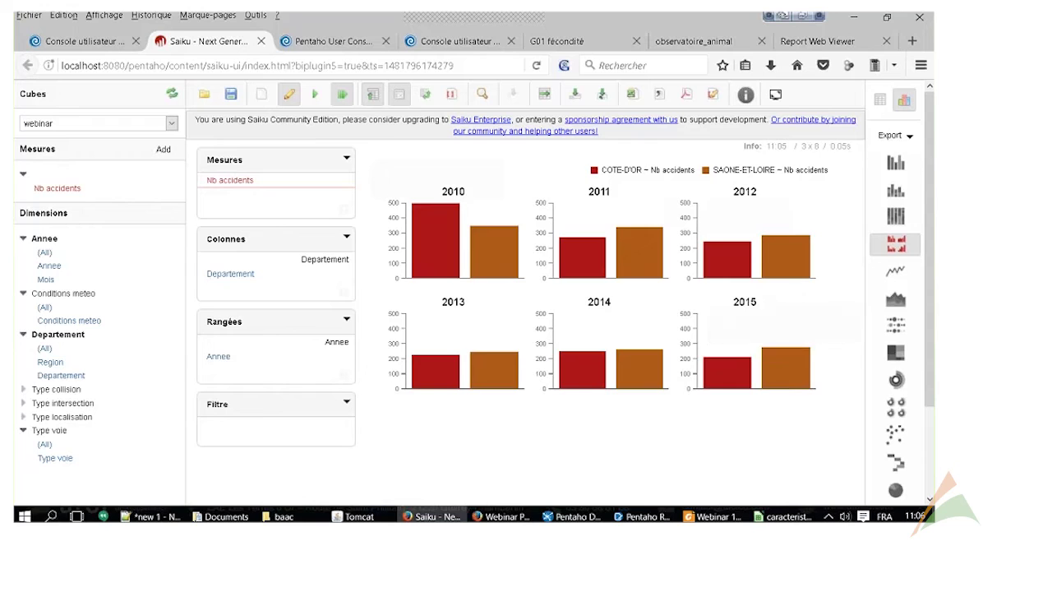
{"action": "left_click", "coordinate": [880, 103]}
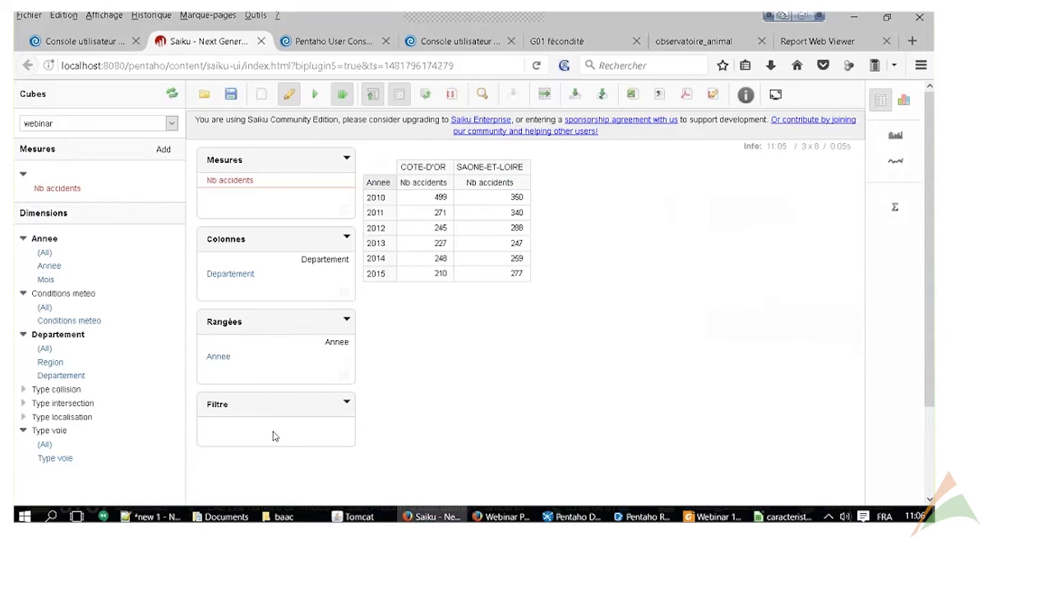
Replace Departement with Region and swap axes so regions become rows
{"action": "left_click", "coordinate": [341, 291]}
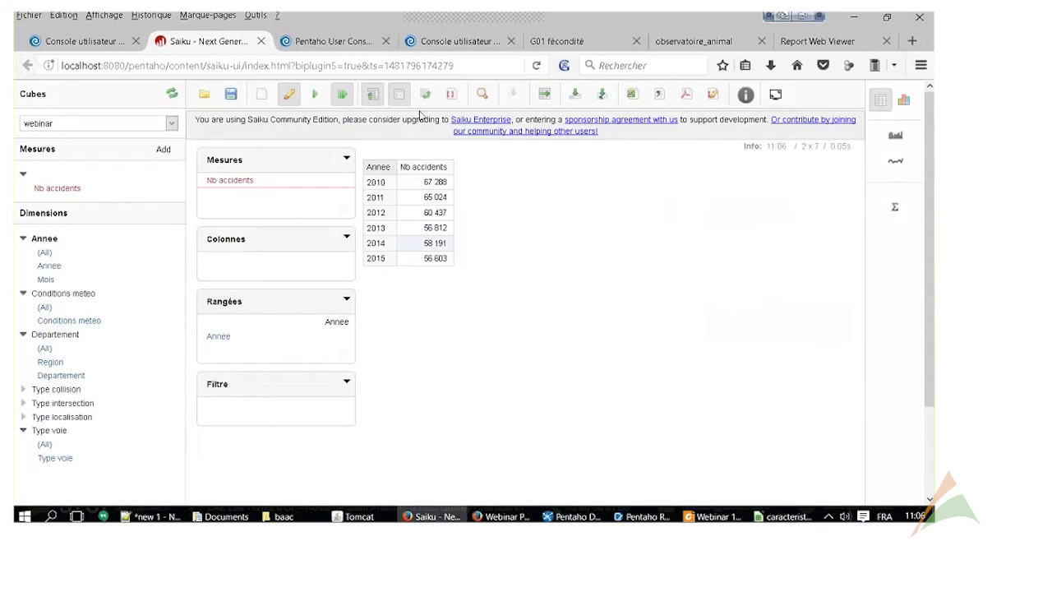
{"action": "left_click", "coordinate": [56, 362]}
{"action": "left_click", "coordinate": [425, 94]}
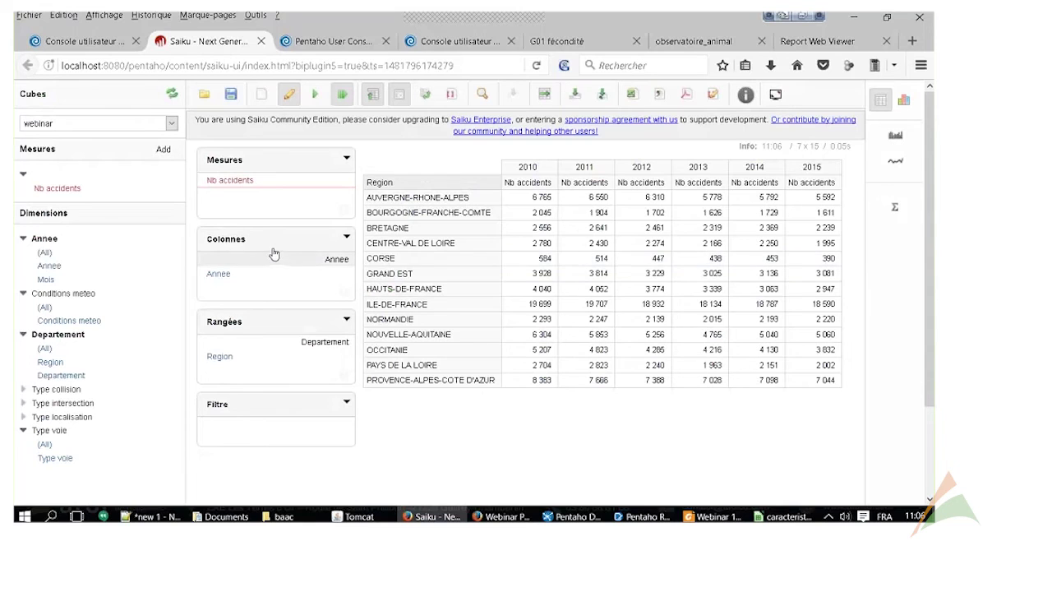
Limit the Annee columns to 2014 and 2015
{"action": "left_click", "coordinate": [218, 273]}
{"action": "left_click", "coordinate": [127, 241]}
{"action": "left_click", "coordinate": [127, 256]}
{"action": "left_click", "coordinate": [454, 212]}
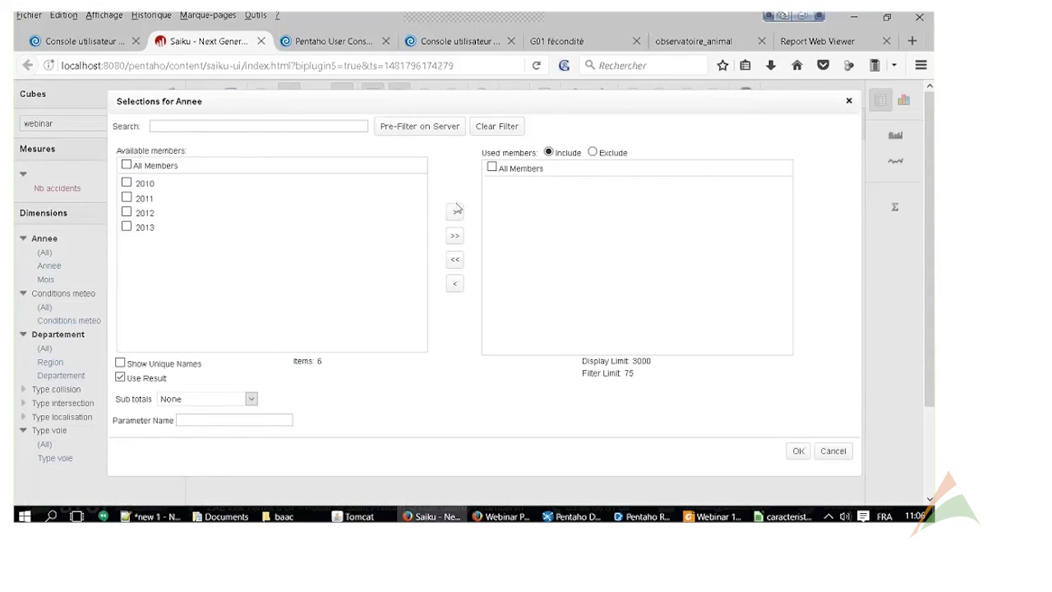
{"action": "left_click", "coordinate": [799, 452]}
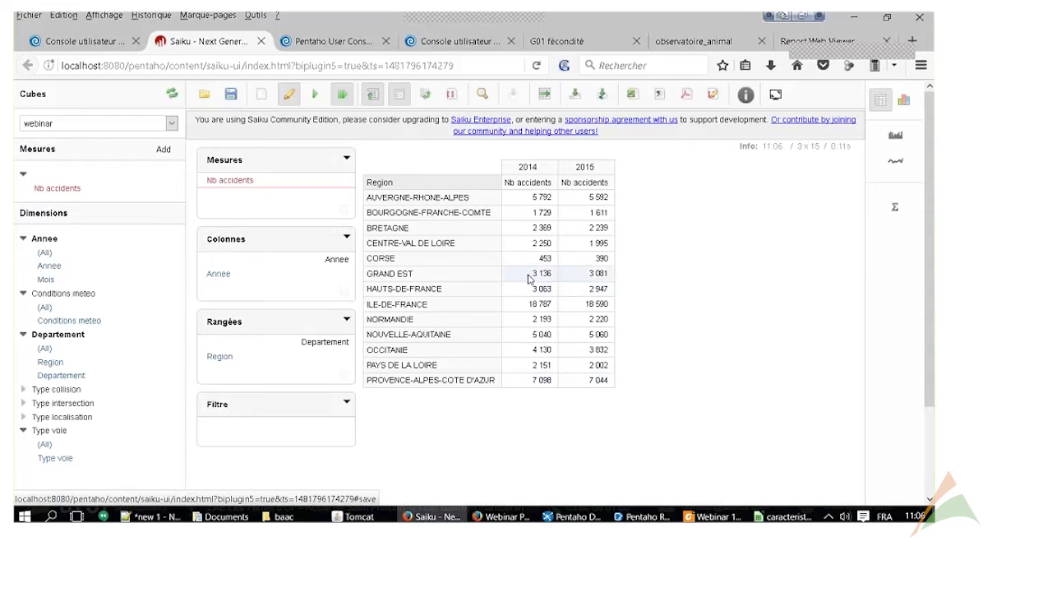
Select the CENTRE-VAL DE LOIRE 2014 value and start a drill-through
{"action": "double_click", "coordinate": [552, 277]}
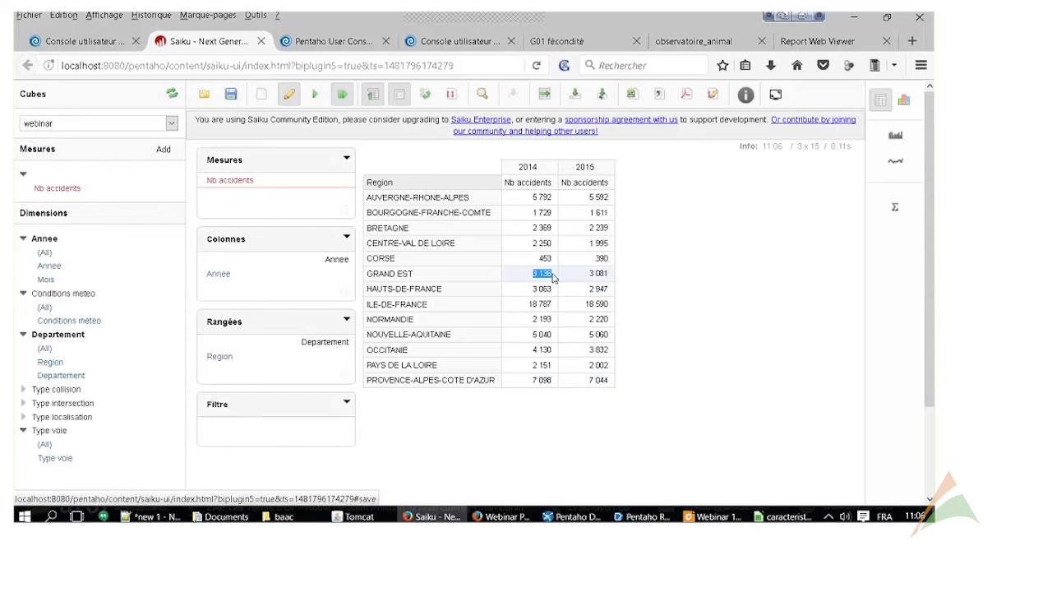
{"action": "double_click", "coordinate": [549, 244], "text": "ctrl"}
{"action": "double_click", "coordinate": [550, 244]}
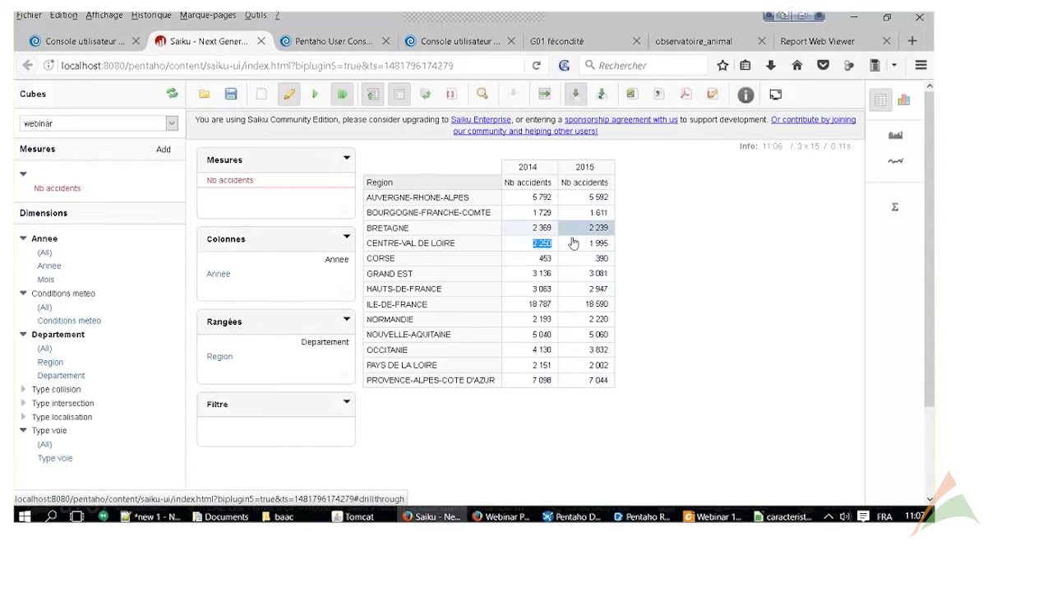
{"action": "left_click", "coordinate": [575, 95]}
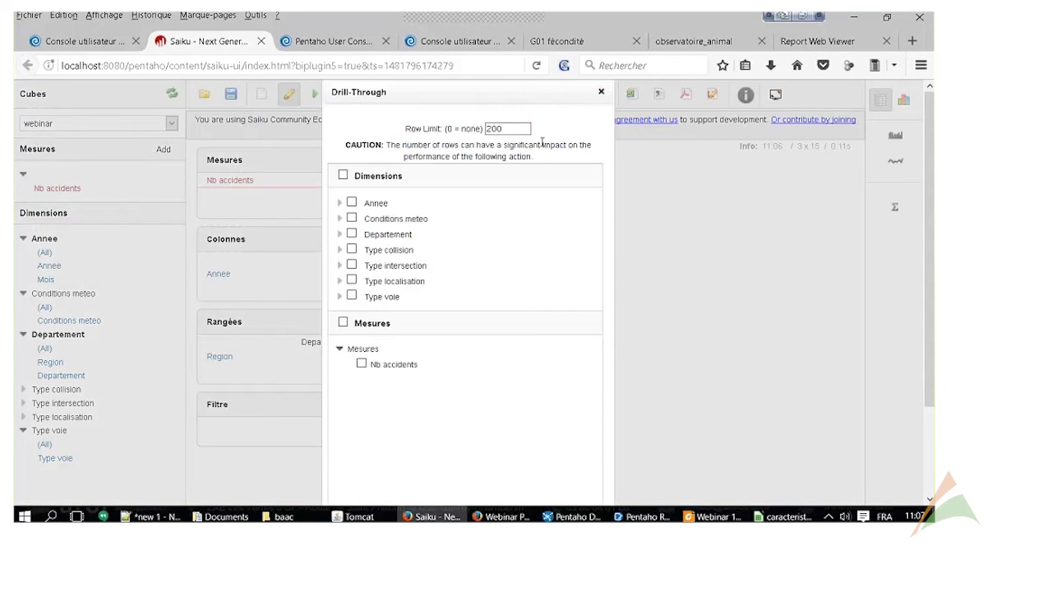
Show the Centre-Val de Loire detail rows, browse them, then close the results
{"action": "scroll", "coordinate": [493, 419], "scroll_direction": "down", "scroll_amount": 1}
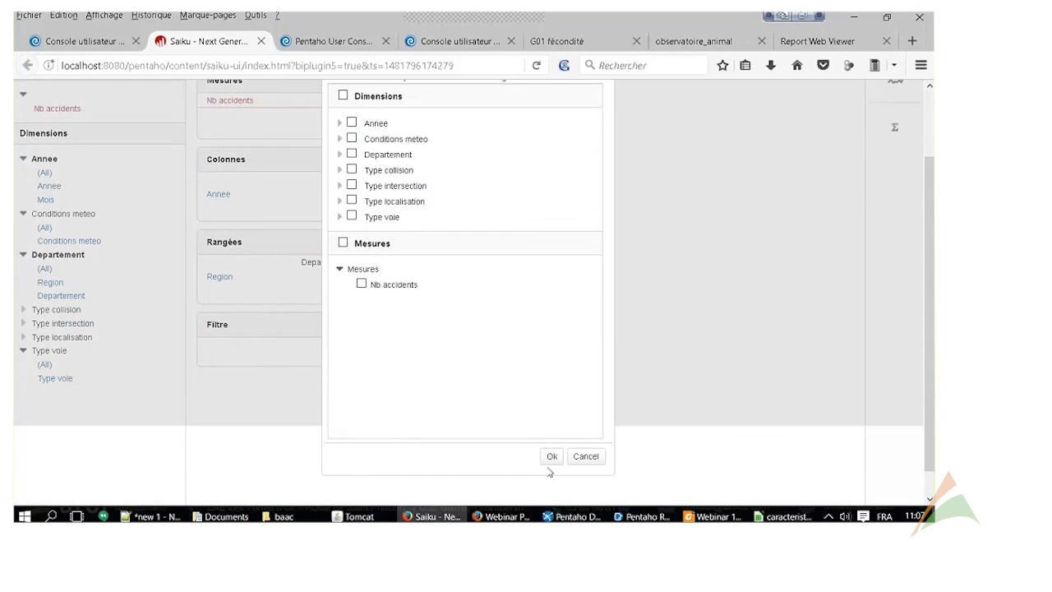
{"action": "left_click", "coordinate": [549, 459]}
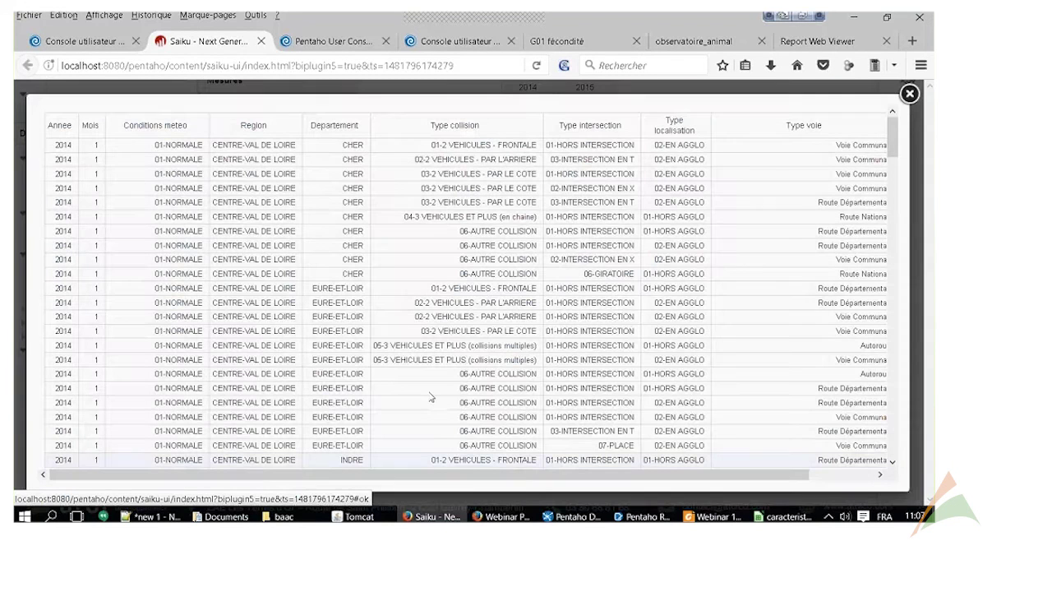
{"action": "left_click_drag", "start_coordinate": [55, 145], "coordinate": [99, 146]}
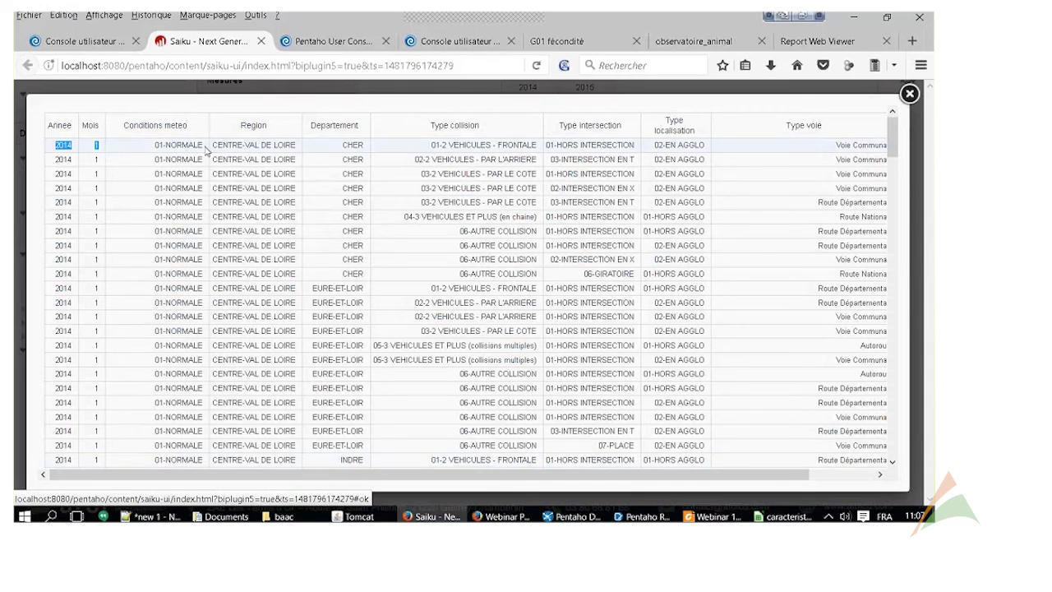
{"action": "left_click_drag", "start_coordinate": [213, 145], "coordinate": [277, 146]}
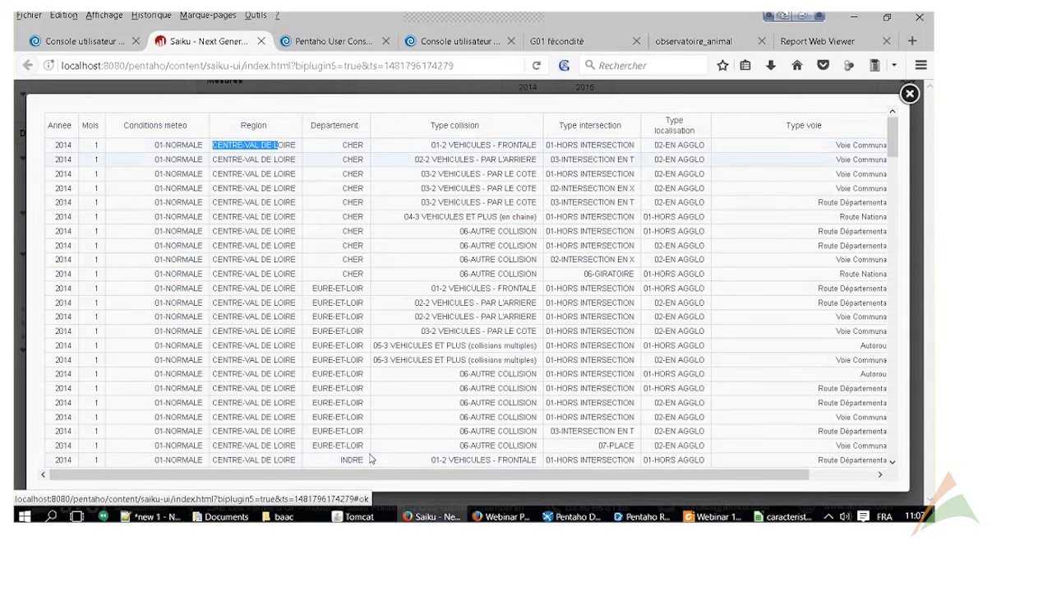
{"action": "left_click_drag", "start_coordinate": [382, 479], "coordinate": [448, 479]}
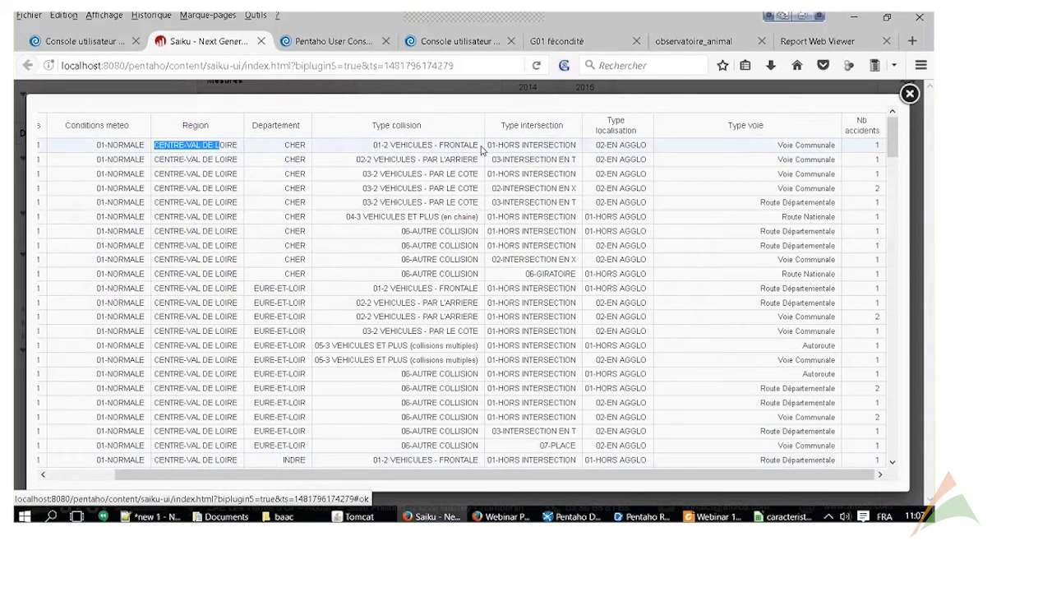
{"action": "scroll", "coordinate": [641, 277], "scroll_direction": "down", "scroll_amount": 20}
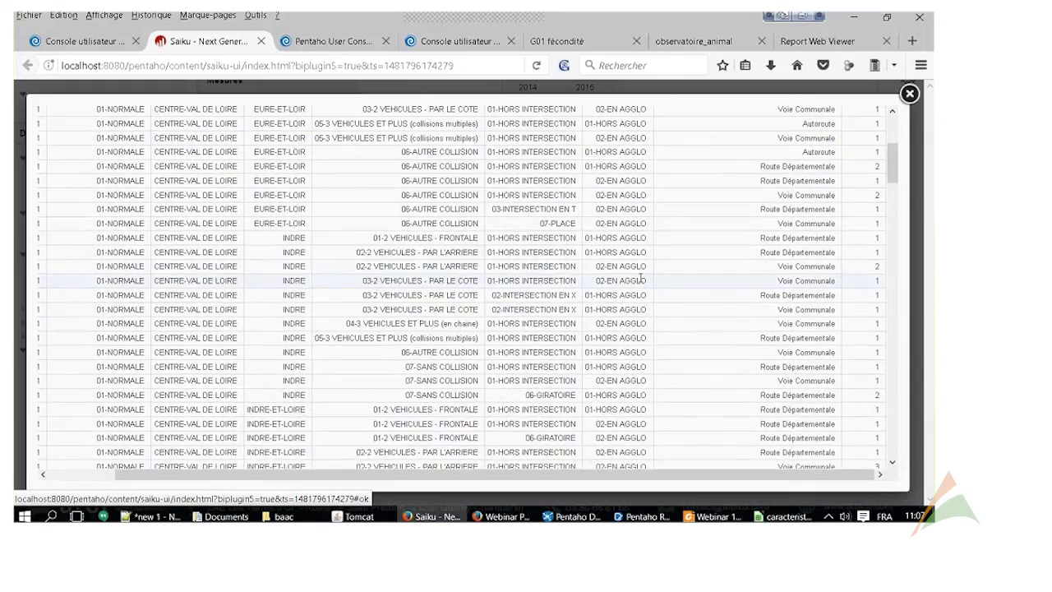
{"action": "scroll", "coordinate": [638, 281], "scroll_direction": "down", "scroll_amount": 15}
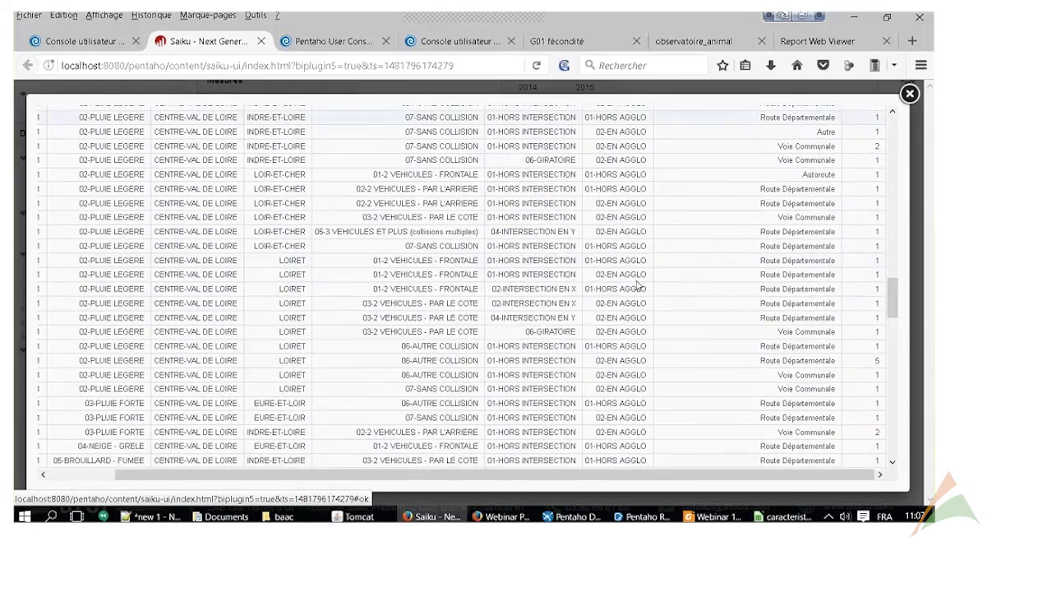
{"action": "left_click", "coordinate": [908, 97]}
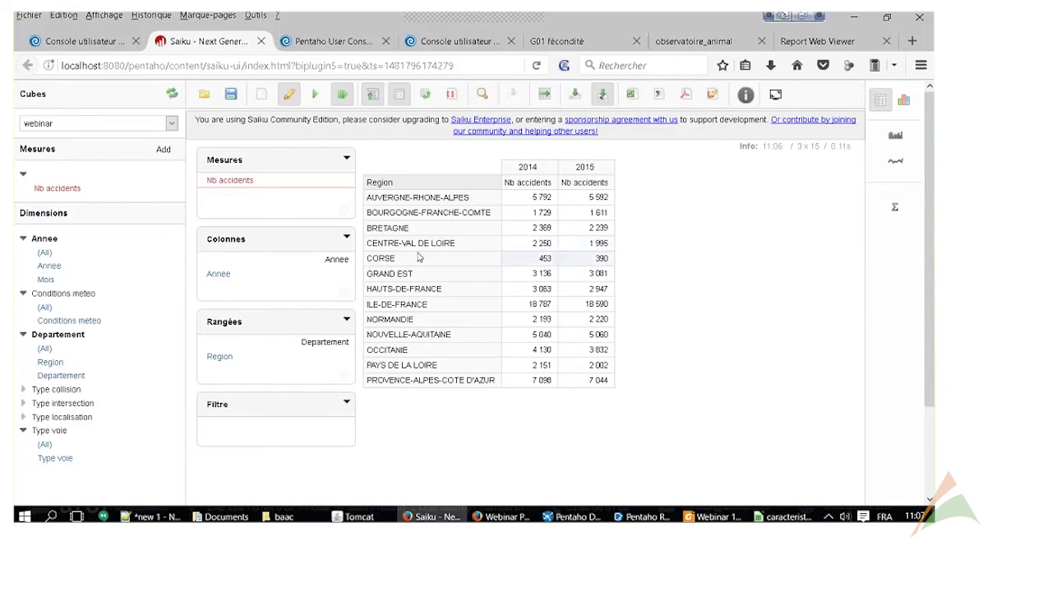
Export Centre-Val de Loire's 2014 drill-through rows to CSV with a 10000-row limit
{"action": "left_click_drag", "start_coordinate": [367, 243], "coordinate": [463, 247]}
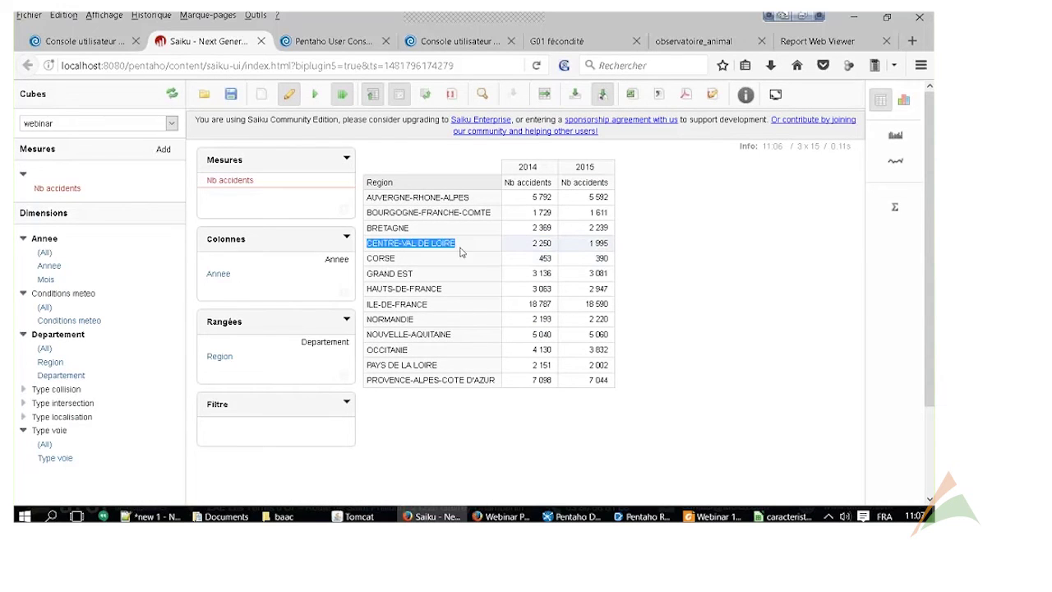
{"action": "double_click", "coordinate": [527, 167]}
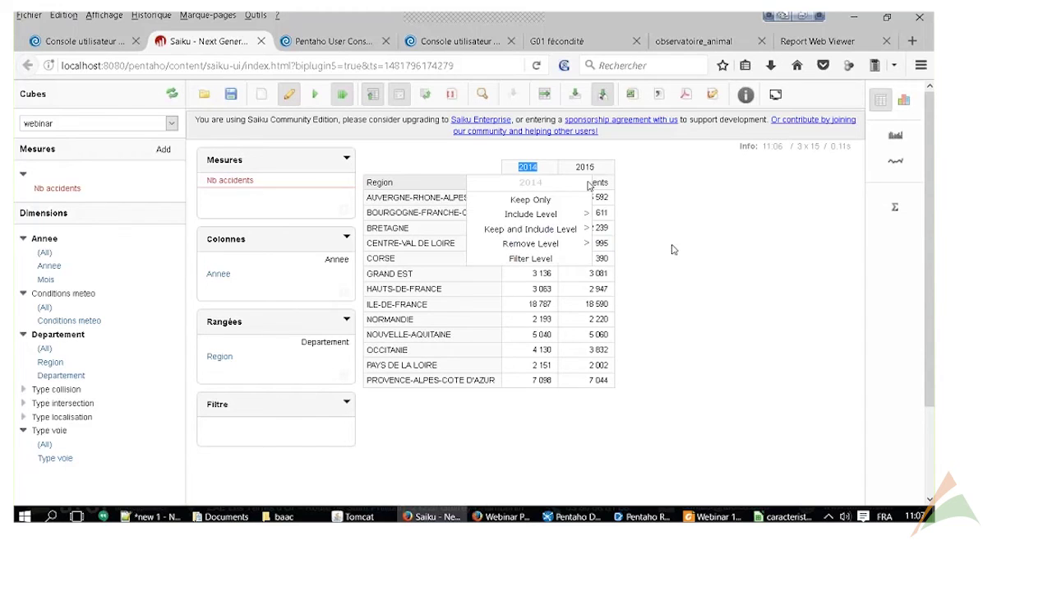
{"action": "left_click", "coordinate": [544, 249]}
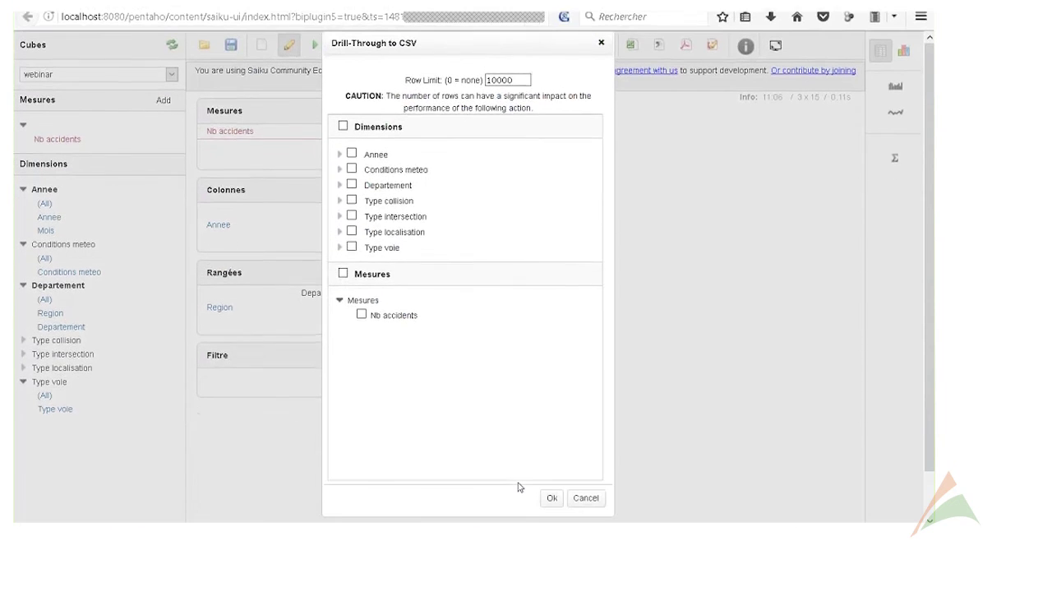
{"action": "left_click", "coordinate": [552, 497]}
Open the downloaded saiku-export-drillthrough.csv and switch to Calc
{"action": "left_click", "coordinate": [624, 402]}
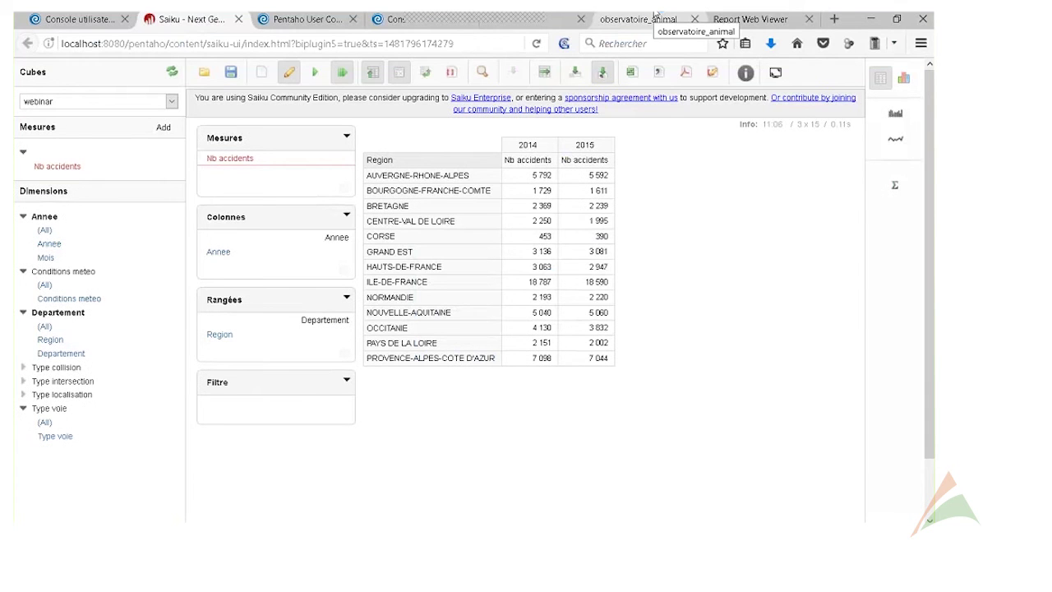
{"action": "key", "text": "alt+Tab"}
{"action": "key", "text": "Tab"}
{"action": "key", "text": "Tab"}
{"action": "key", "text": "Tab"}
{"action": "key", "text": "Tab"}
{"action": "key", "text": "Tab"}
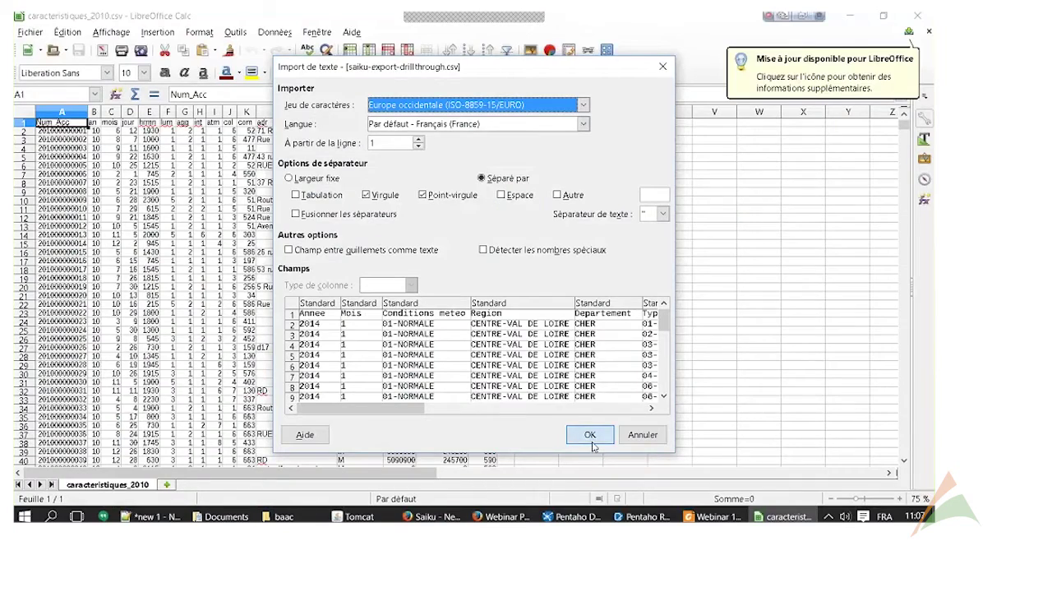
Import the CSV with default settings and make the document editable
{"action": "left_click", "coordinate": [594, 442]}
{"action": "left_click", "coordinate": [818, 110]}
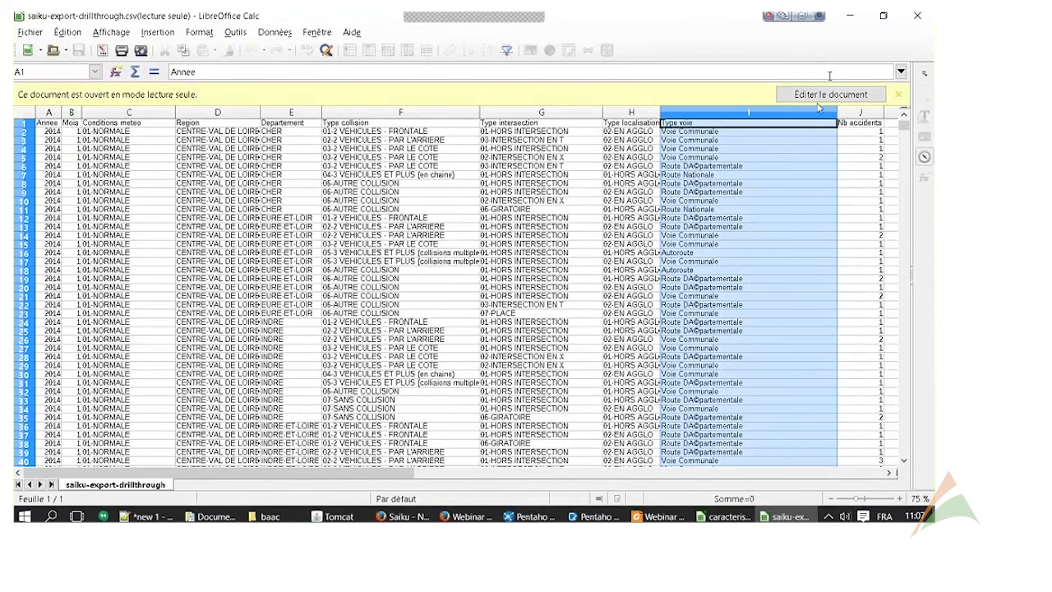
{"action": "left_click", "coordinate": [826, 95]}
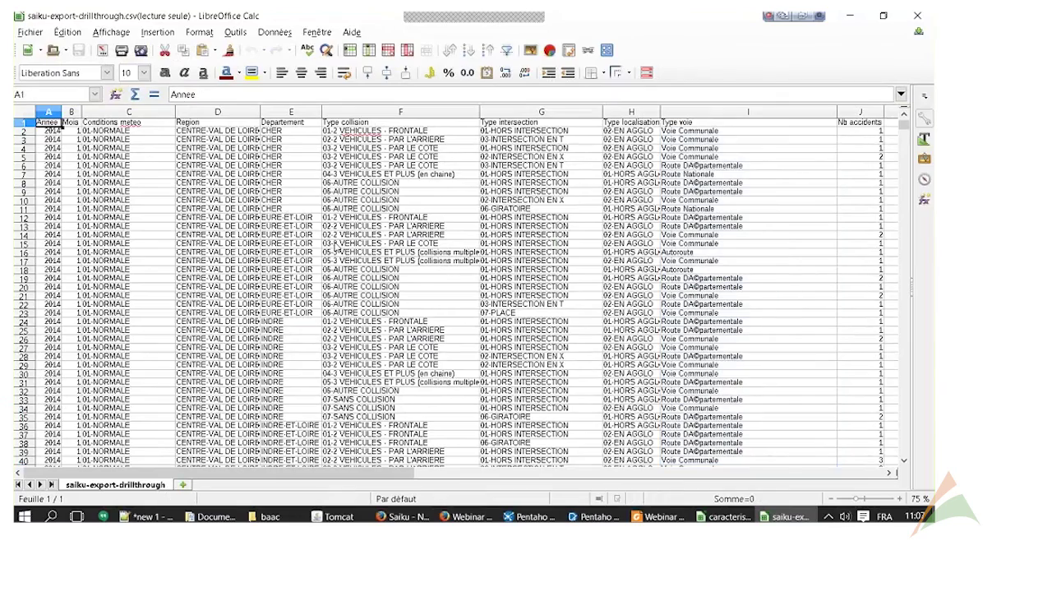
{"action": "scroll", "coordinate": [122, 200], "scroll_direction": "up", "scroll_amount": 2}
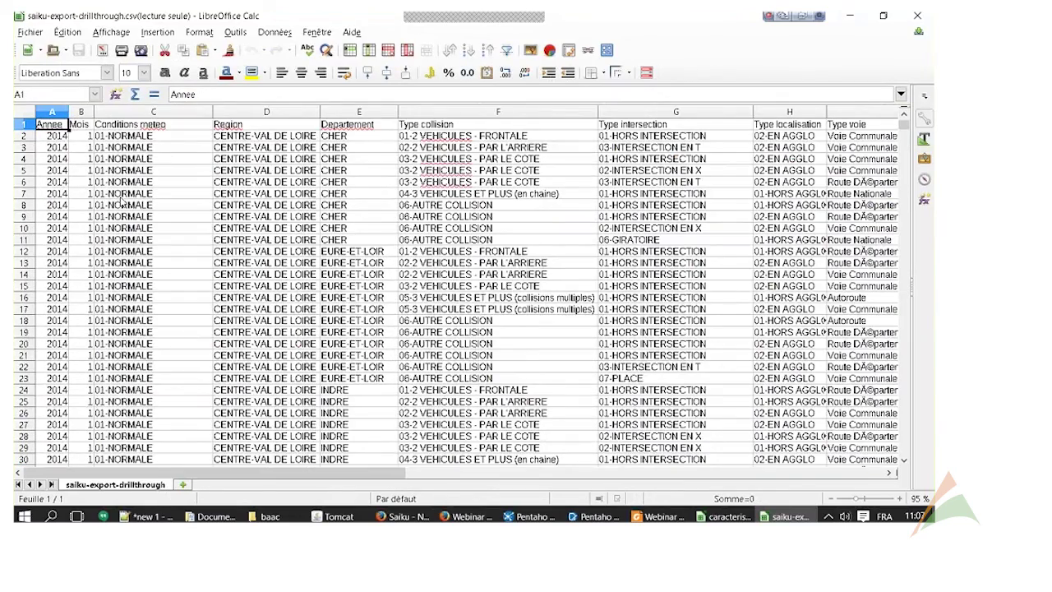
{"action": "scroll", "coordinate": [221, 275], "scroll_direction": "down", "scroll_amount": 20}
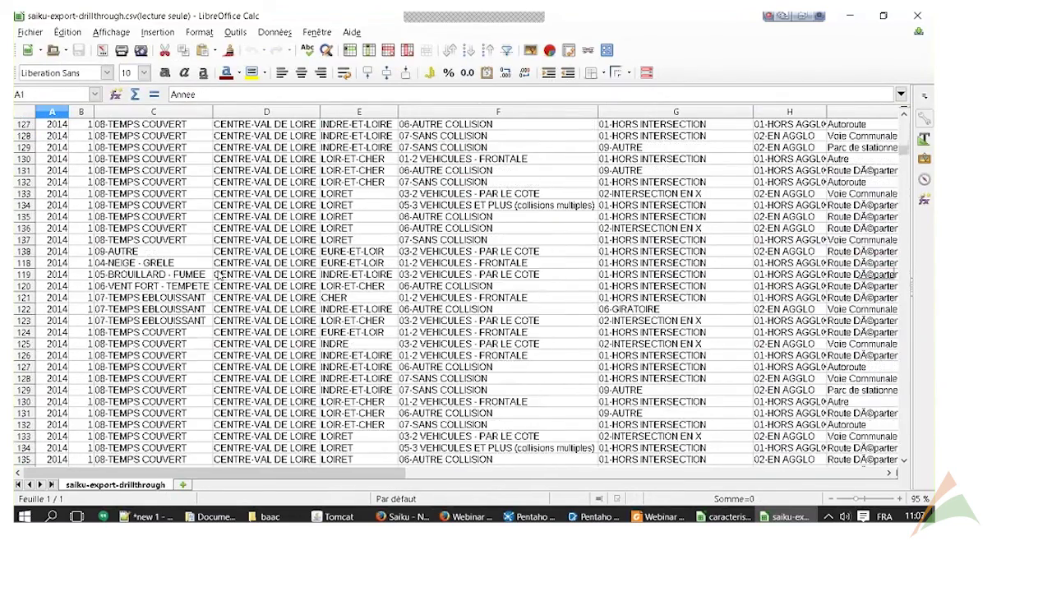
{"action": "scroll", "coordinate": [220, 275], "scroll_direction": "down", "scroll_amount": 10}
{"action": "left_click_drag", "start_coordinate": [903, 169], "coordinate": [911, 454]}
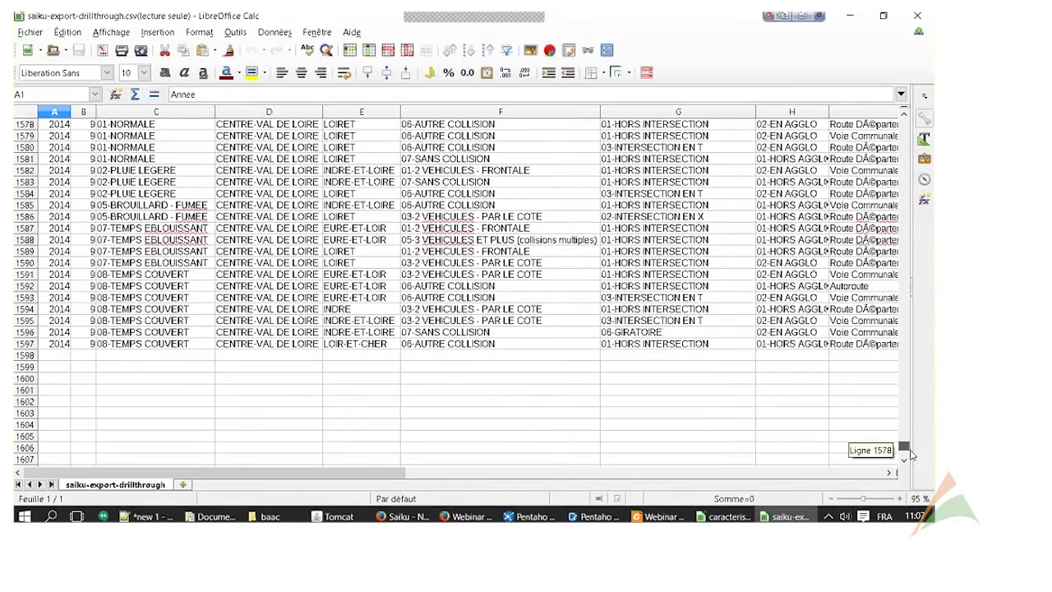
Sum the Nb accidents column into J1598 with =SOMME(J2:J1597)
{"action": "left_click", "coordinate": [24, 343]}
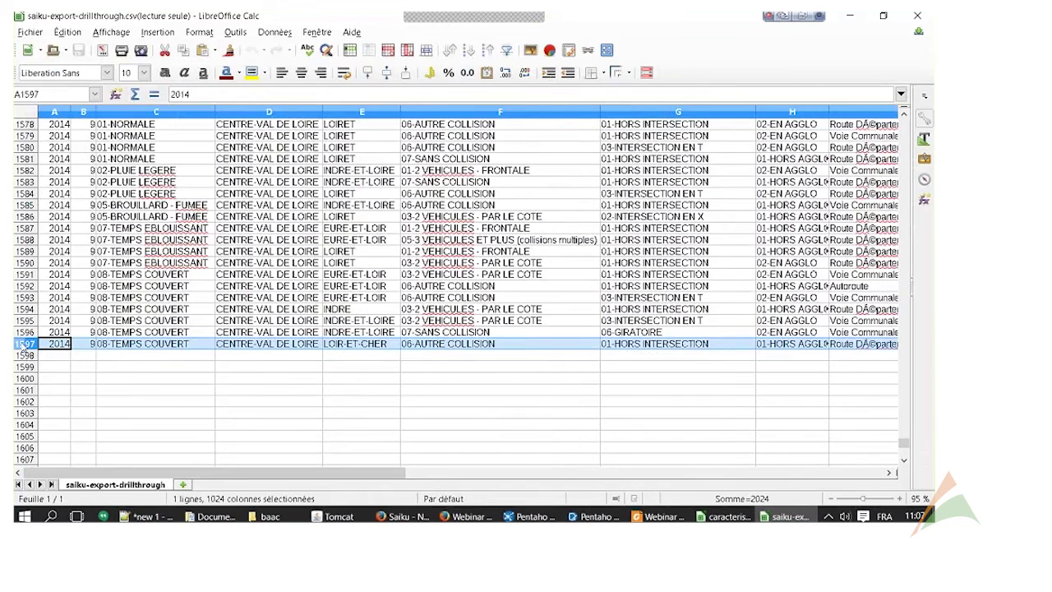
{"action": "left_click", "coordinate": [54, 356]}
{"action": "key", "text": "End"}
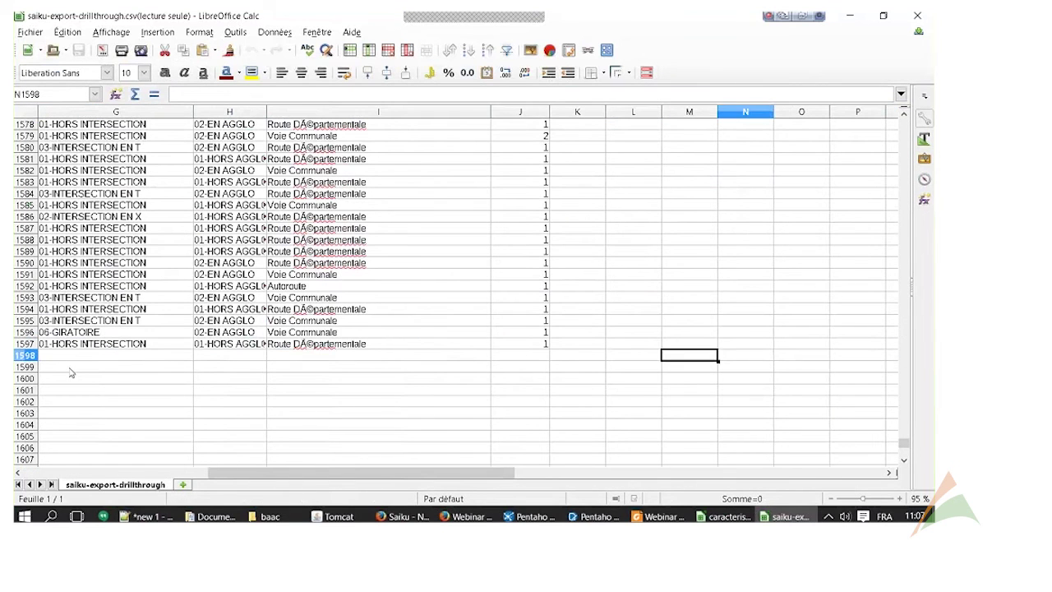
{"action": "key", "text": "Left"}
{"action": "key", "text": "Left"}
{"action": "key", "text": "Left"}
{"action": "key", "text": "Left"}
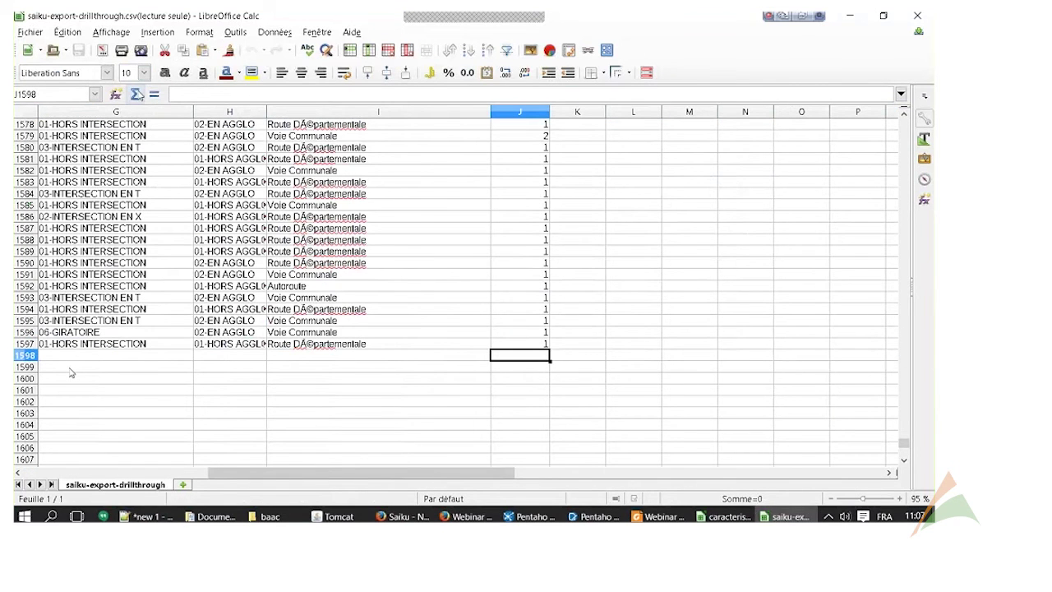
{"action": "left_click", "coordinate": [137, 94]}
{"action": "key", "text": "Return"}
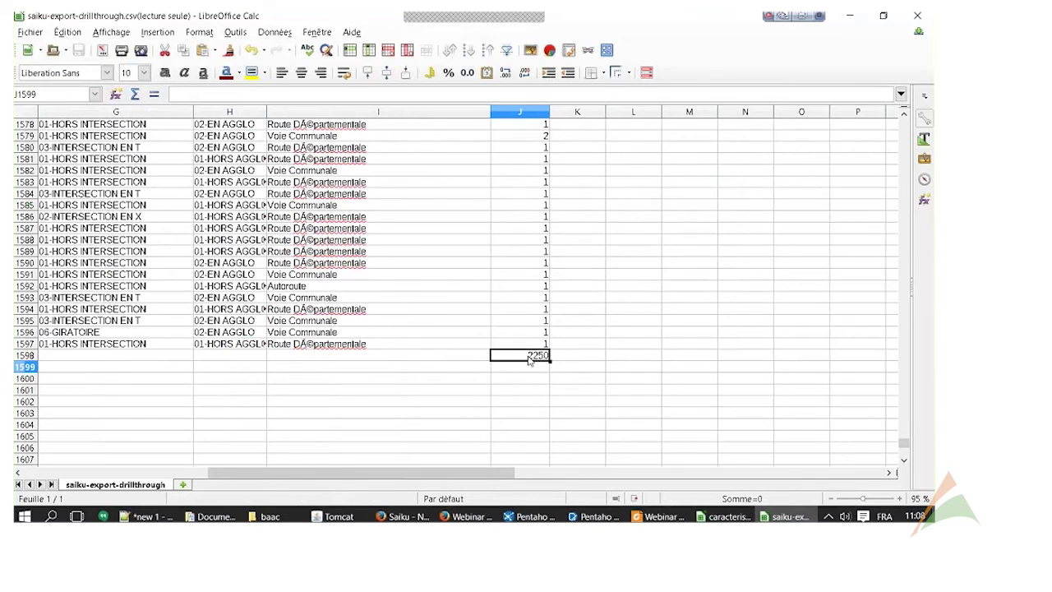
Make the 2250 total bold and return to the Saiku browser window
{"action": "left_click", "coordinate": [529, 356]}
{"action": "left_click", "coordinate": [161, 76]}
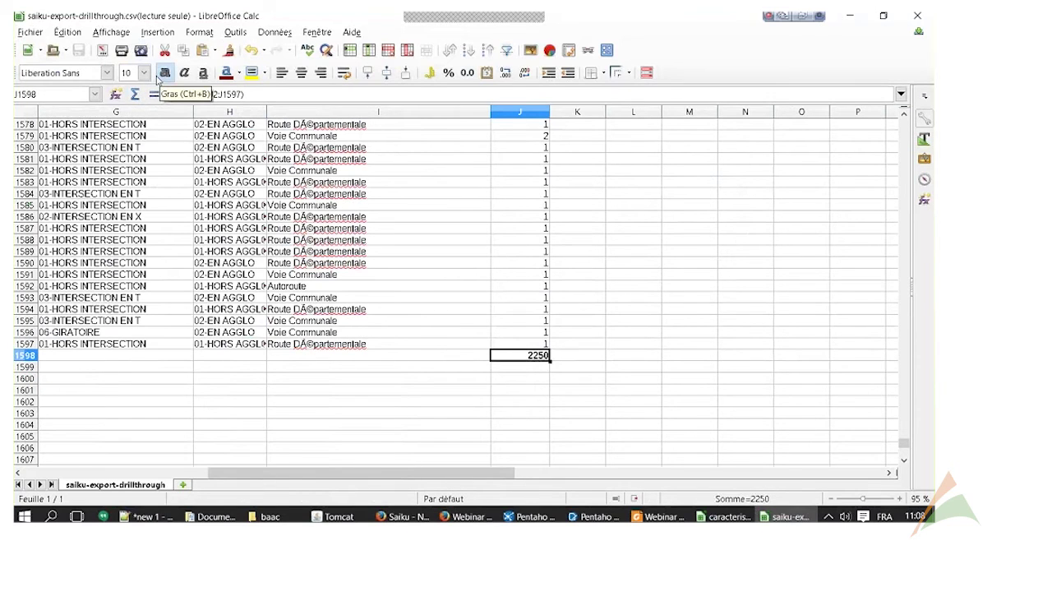
{"action": "key", "text": "alt+Tab"}
{"action": "key", "text": "alt+Tab"}
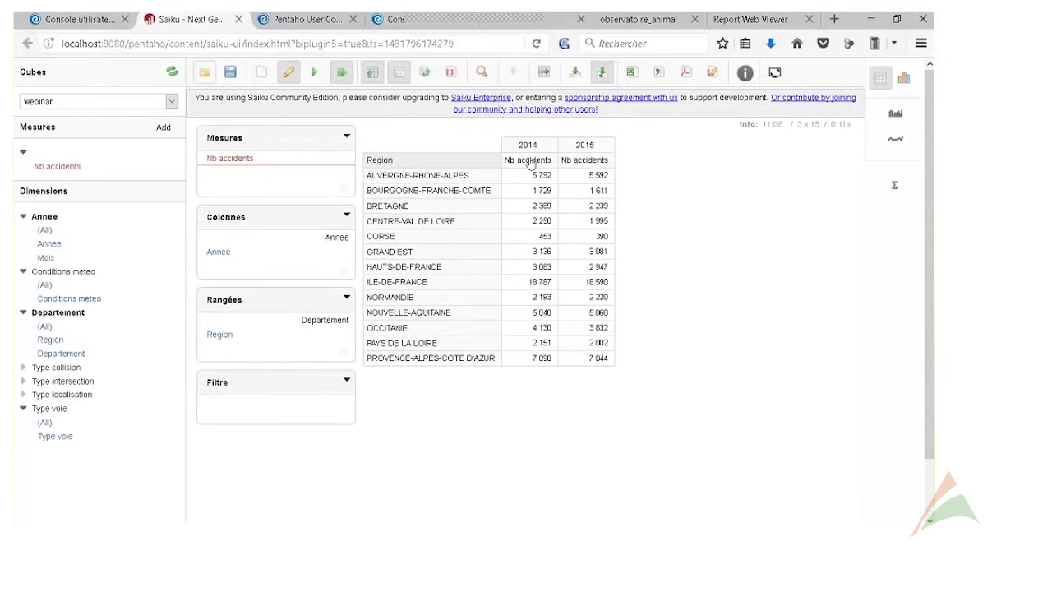
Highlight the 2 250 value, leave full screen, and collapse Annee, Conditions meteo, Departement, Type voie
{"action": "double_click", "coordinate": [545, 171]}
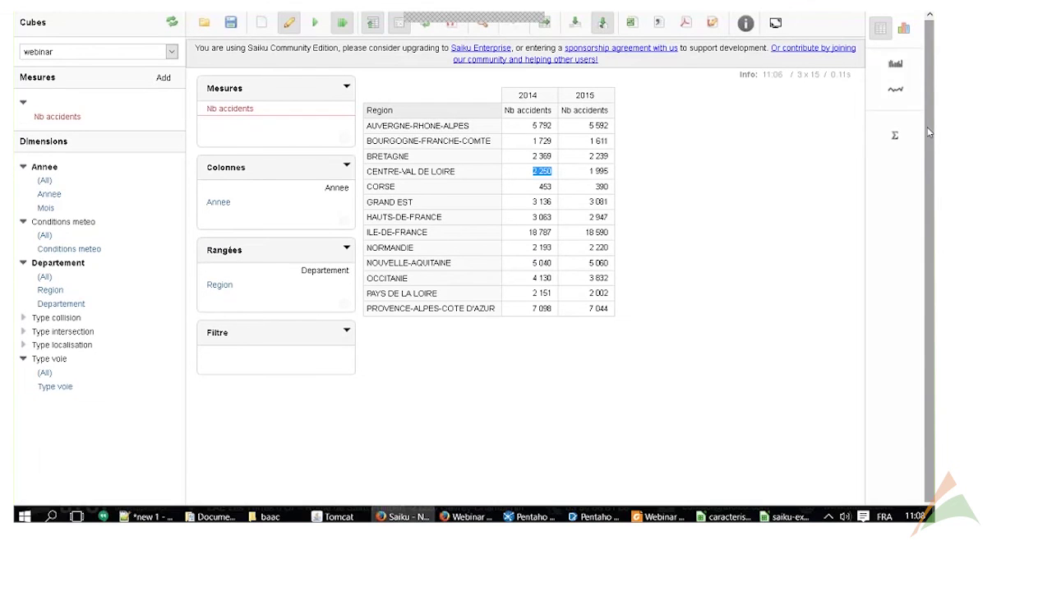
{"action": "key", "text": "F11"}
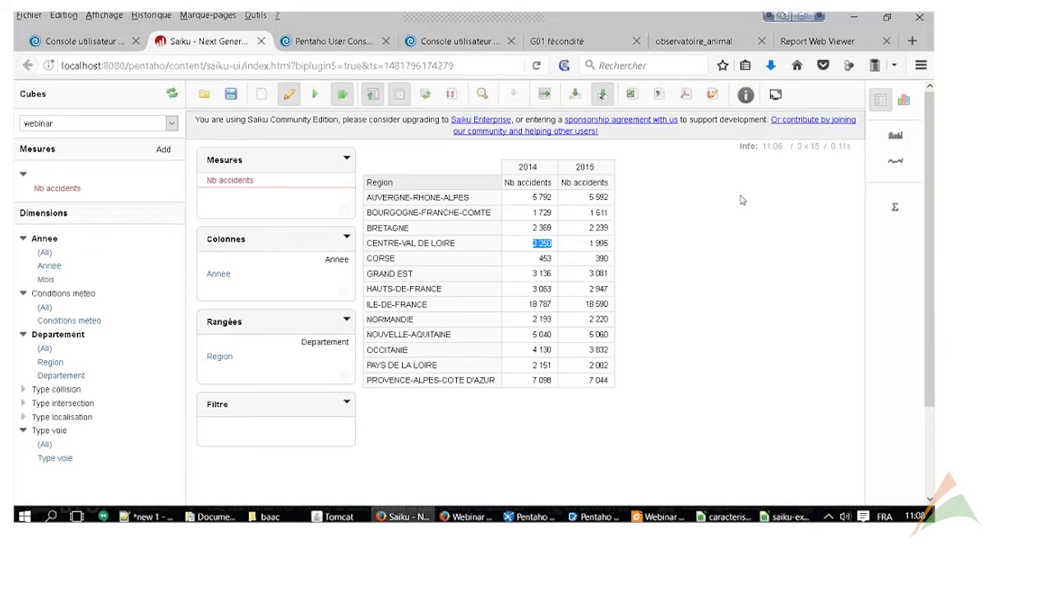
{"action": "left_click", "coordinate": [23, 237]}
{"action": "left_click", "coordinate": [23, 251]}
{"action": "left_click", "coordinate": [23, 266]}
{"action": "left_click", "coordinate": [23, 320]}
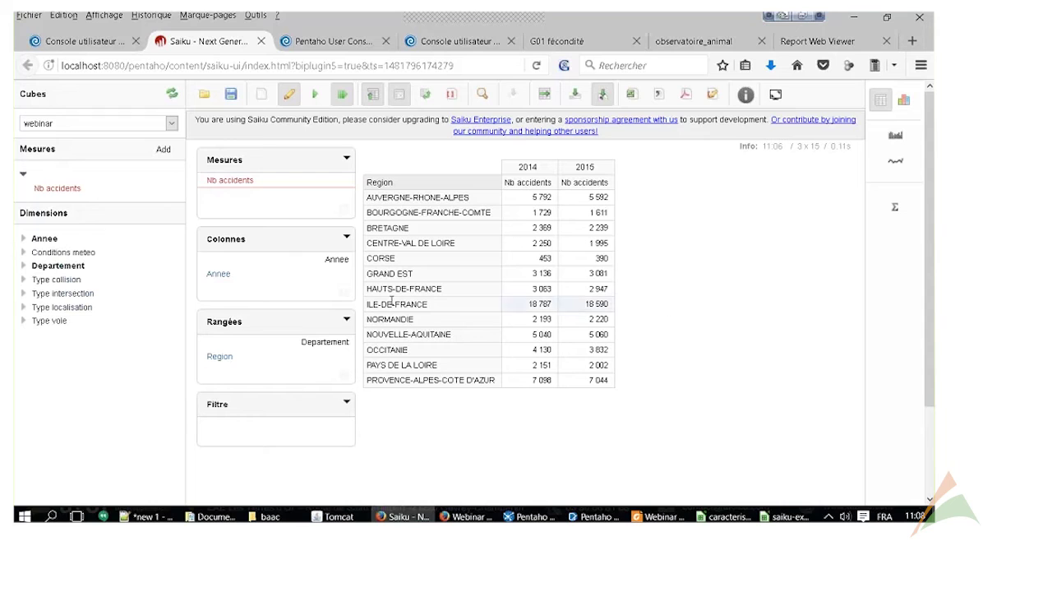
Expand Annee and Departement to show their levels, then switch to the slideshow
{"action": "left_click", "coordinate": [24, 237]}
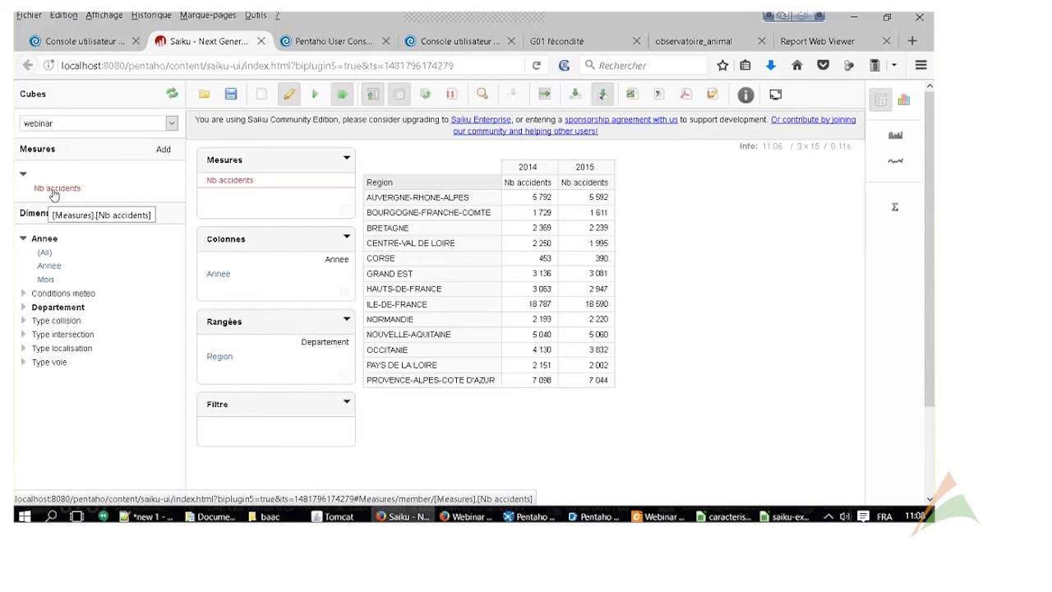
{"action": "left_click", "coordinate": [23, 308]}
{"action": "left_click", "coordinate": [24, 309]}
{"action": "left_click", "coordinate": [24, 308]}
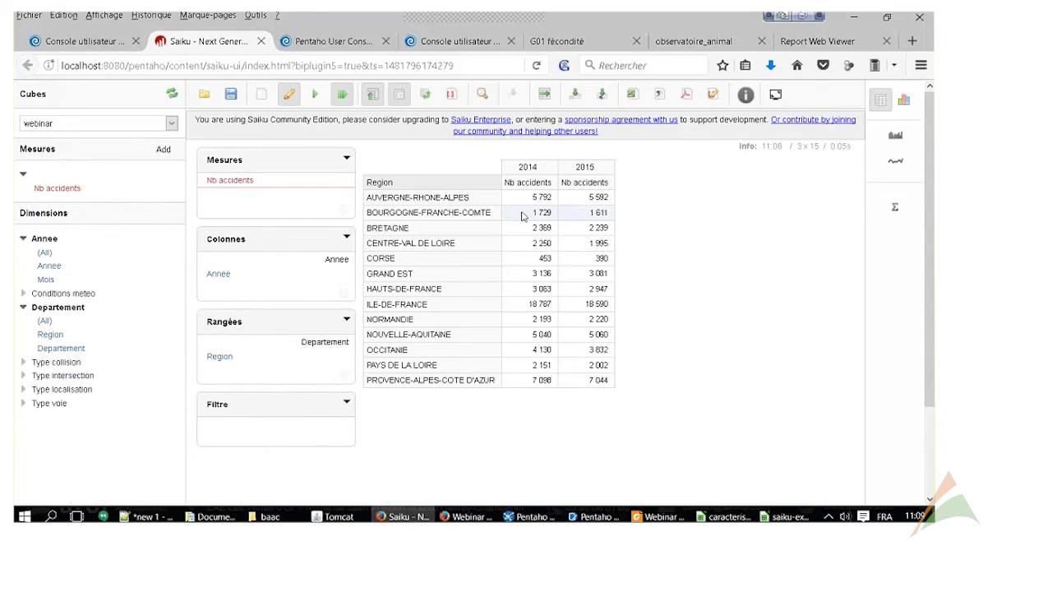
{"action": "key", "text": "alt+Tab"}
{"action": "key", "text": "alt+Tab"}
{"action": "key", "text": "alt+Tab"}
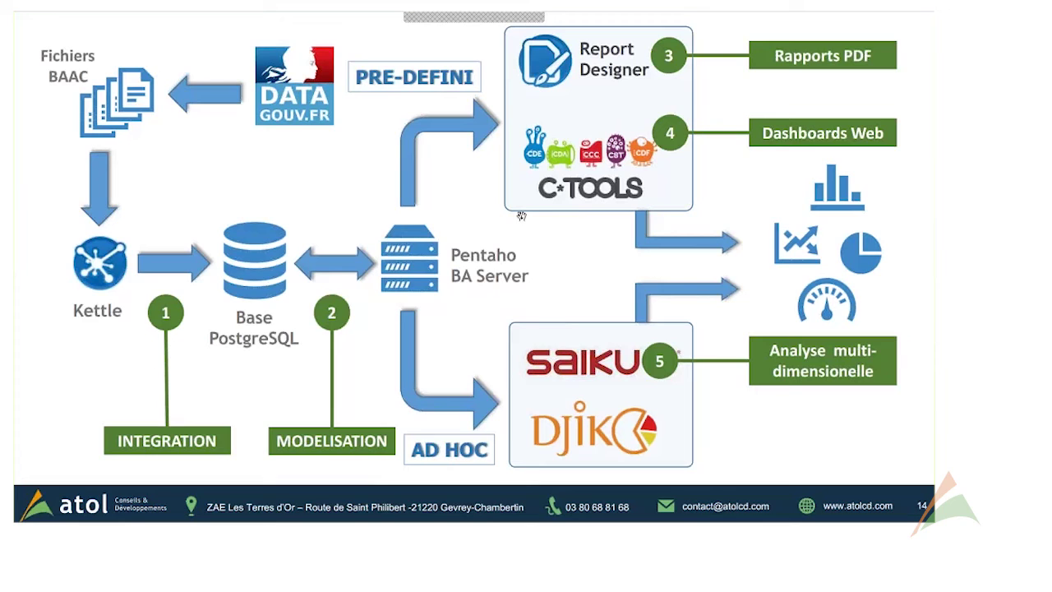
Advance to slide 15, which adds Djiko's Self-Service Dashboard as step 6
{"action": "key", "text": "Right"}
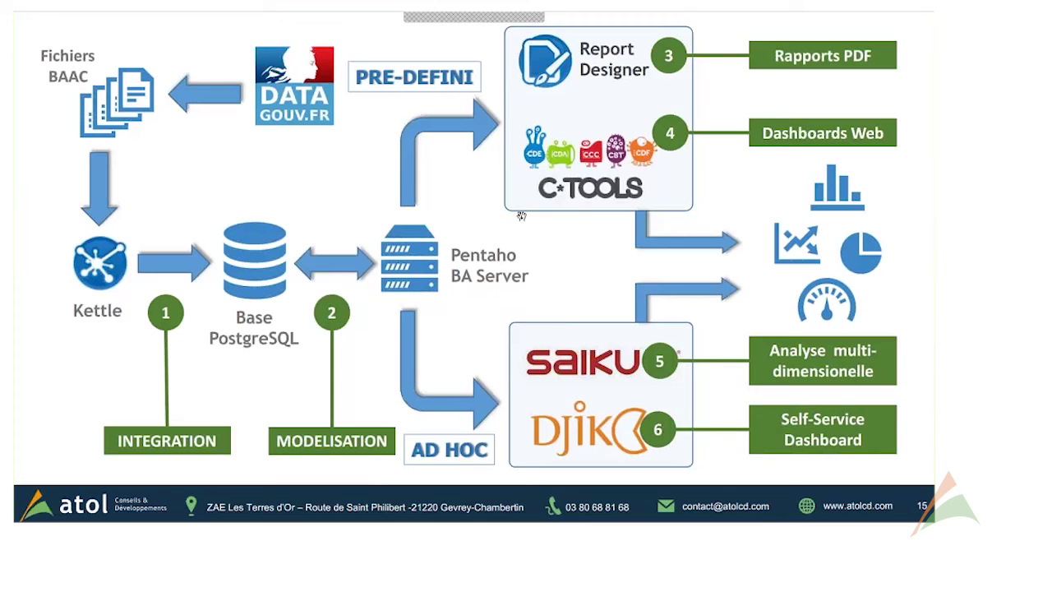